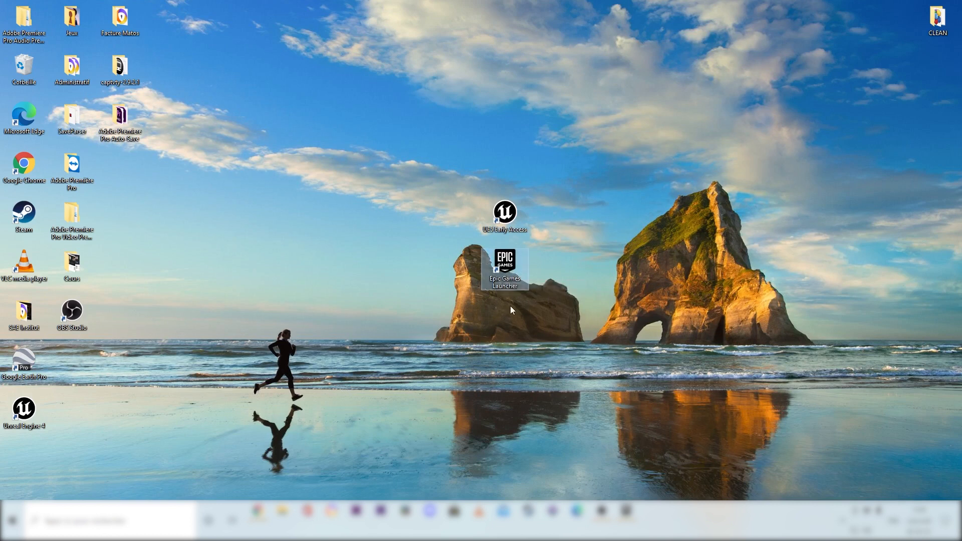
- Launch UE5 Early Access from the Epic Games Launcher and choose the Film / Video & Live Events category with the Blank template
double_click(512, 272)
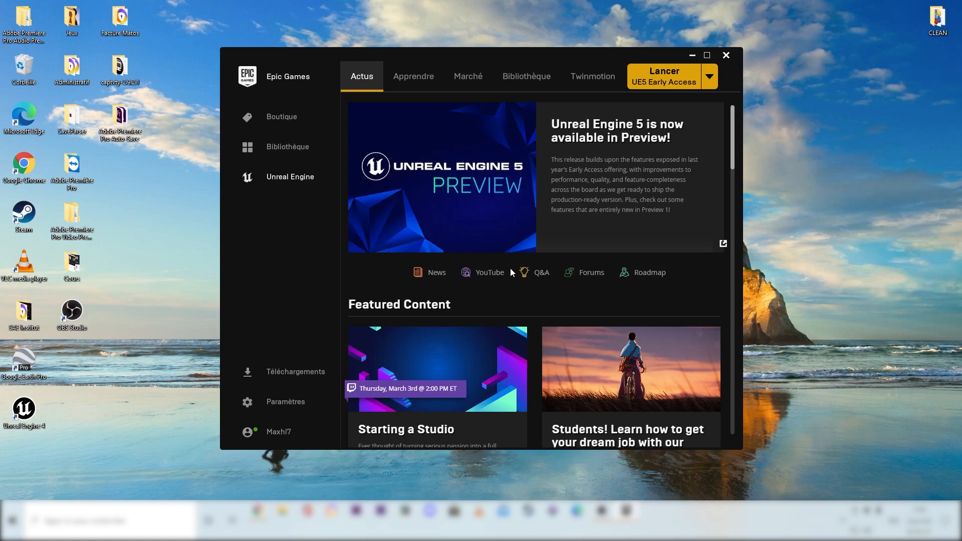
click(663, 81)
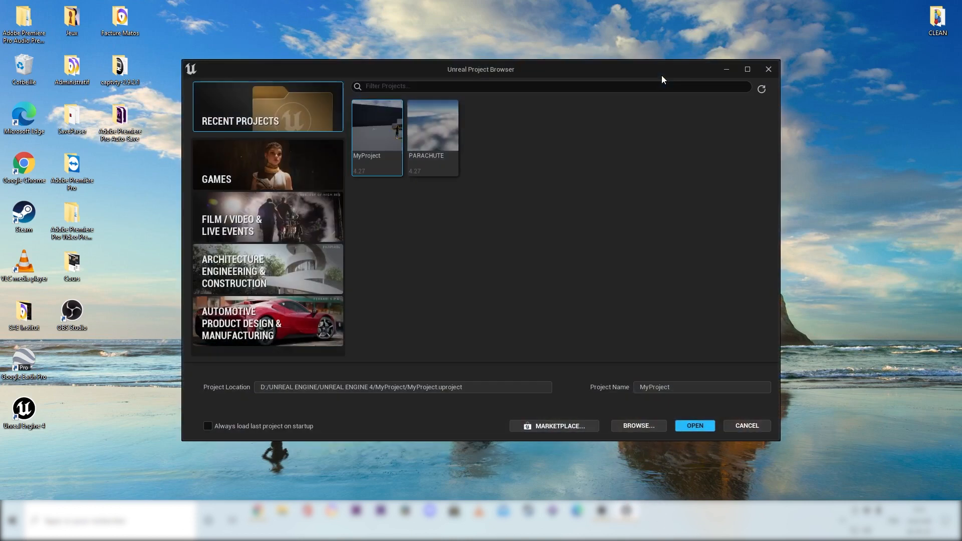
click(257, 168)
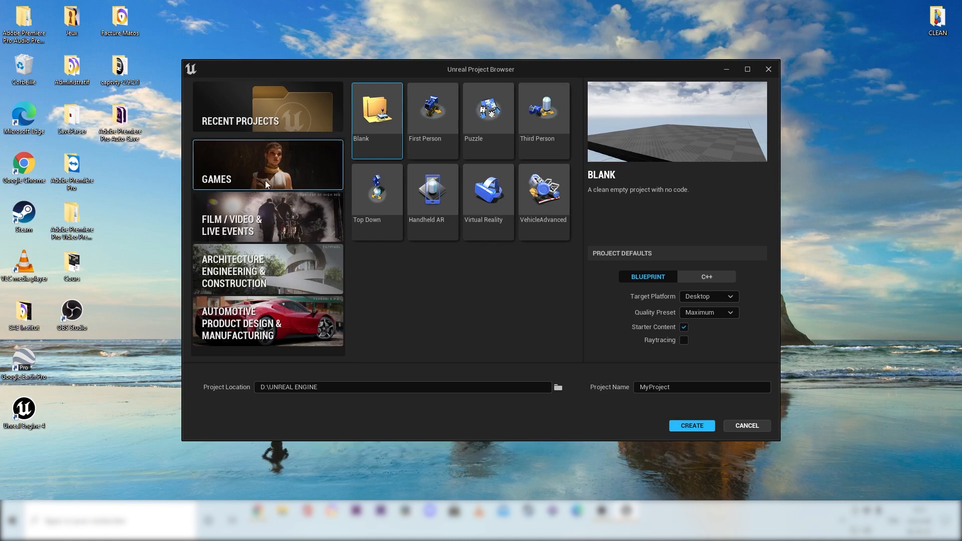
click(275, 208)
click(257, 170)
click(275, 215)
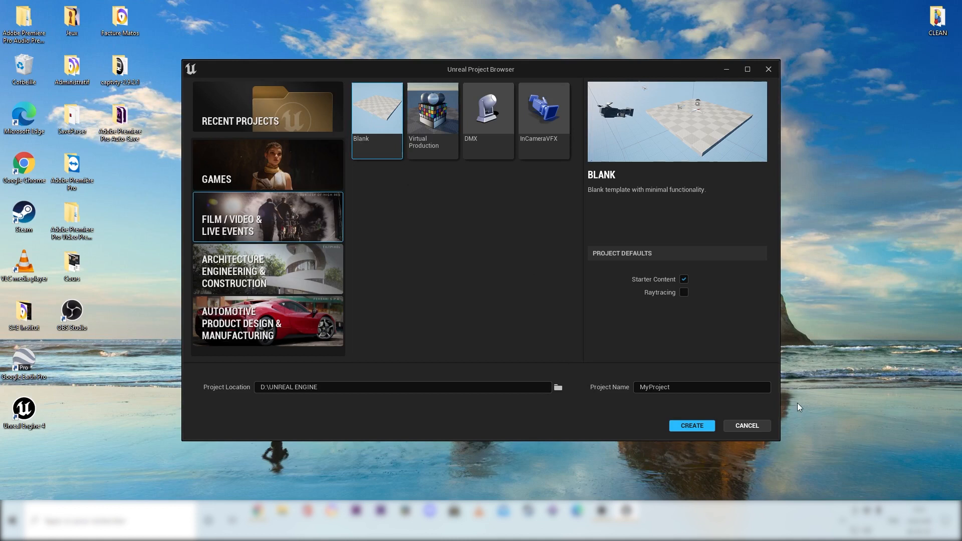
- Name the new project TUTO
click(671, 387)
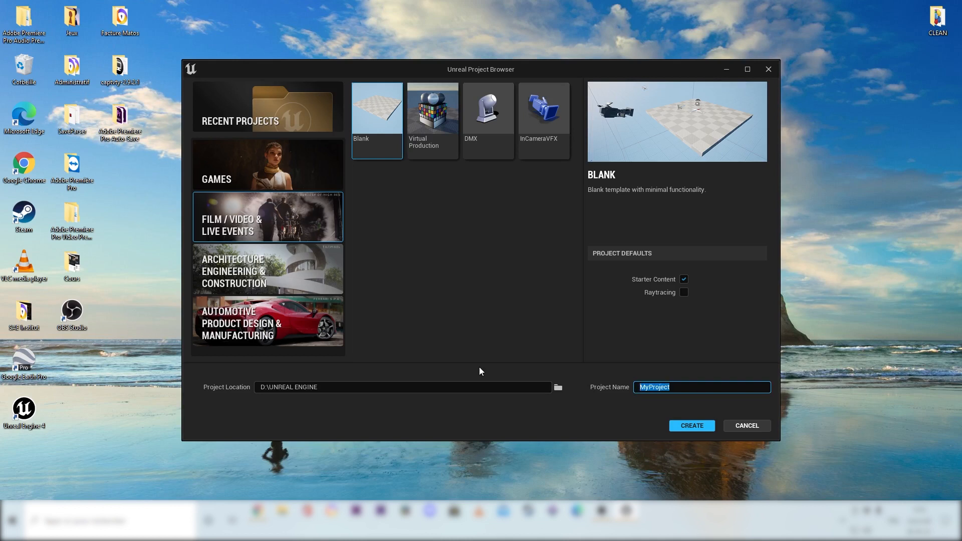
key(BackSpace)
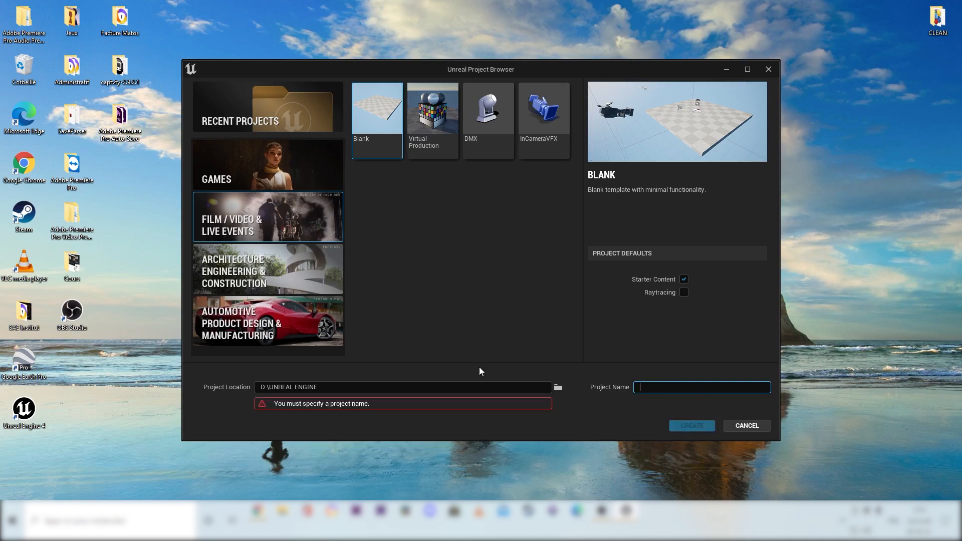
text(TUTO)
- Make a TUTO folder inside D:\UNREAL ENGINE, set it as the project location and create the project
click(558, 387)
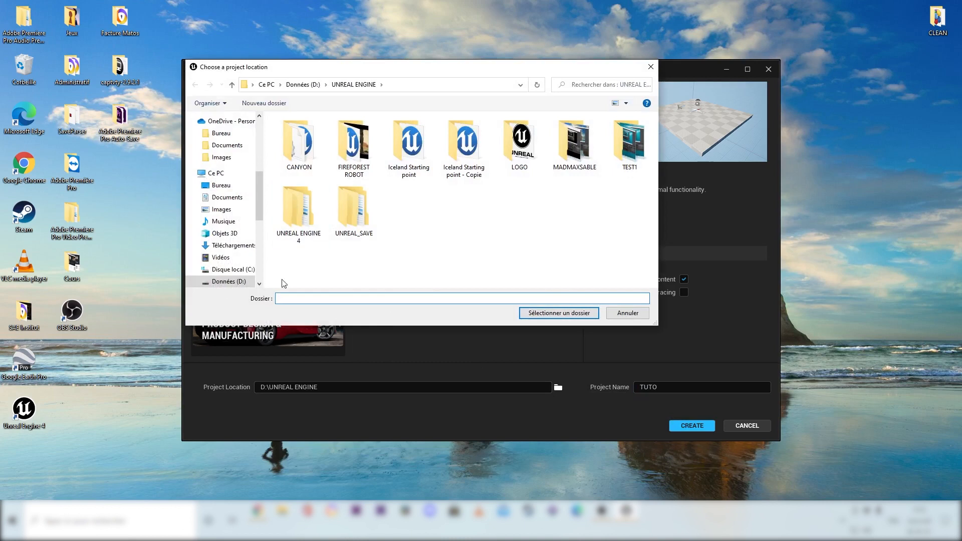
right_click(510, 254)
mouse_move(531, 370)
click(670, 305)
text(TUTO)
key(Return)
click(558, 313)
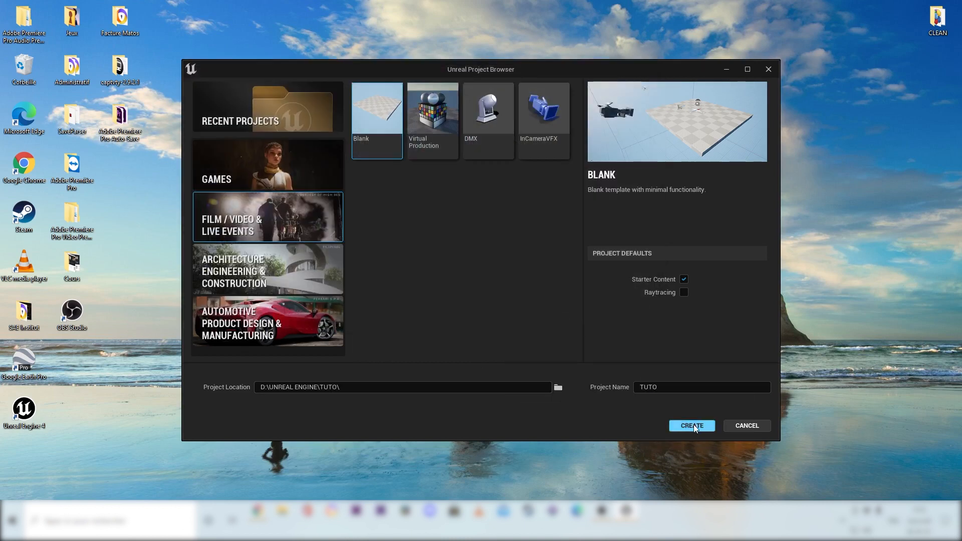
click(692, 425)
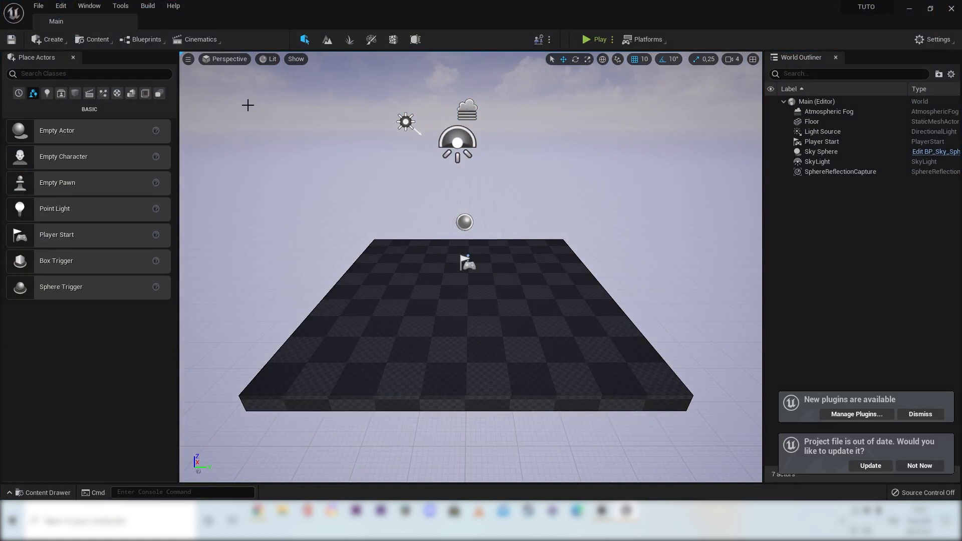
- Create a new level from the TimeOfDay template and decline the project file update
click(43, 8)
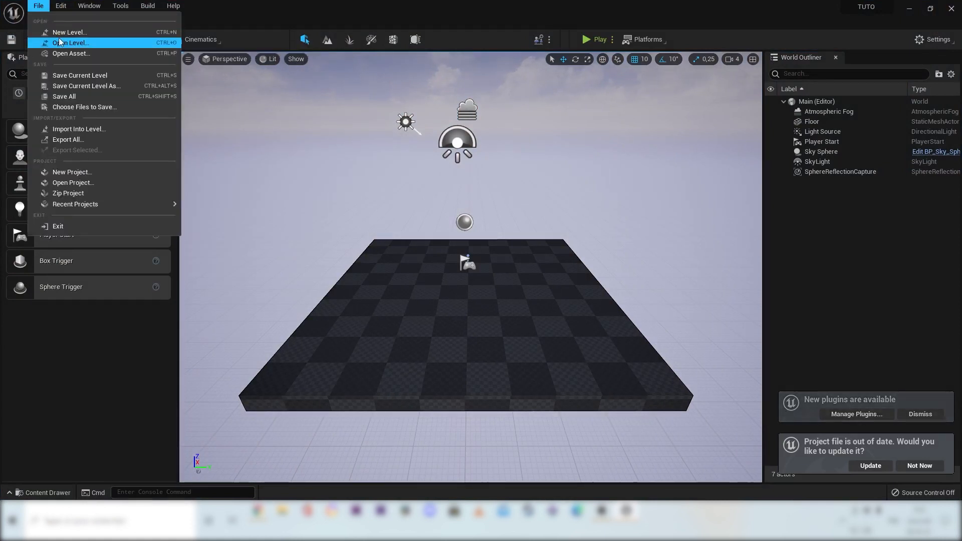
click(86, 31)
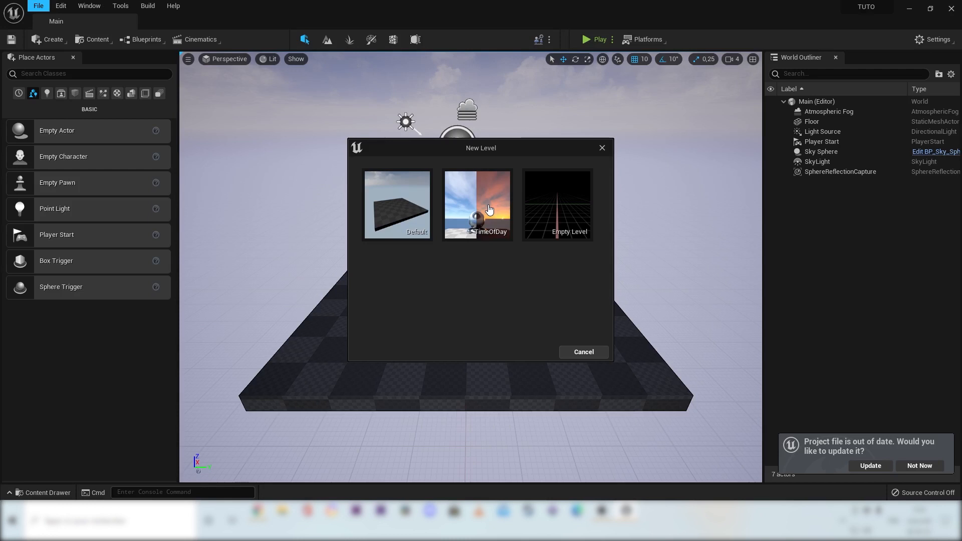
click(489, 207)
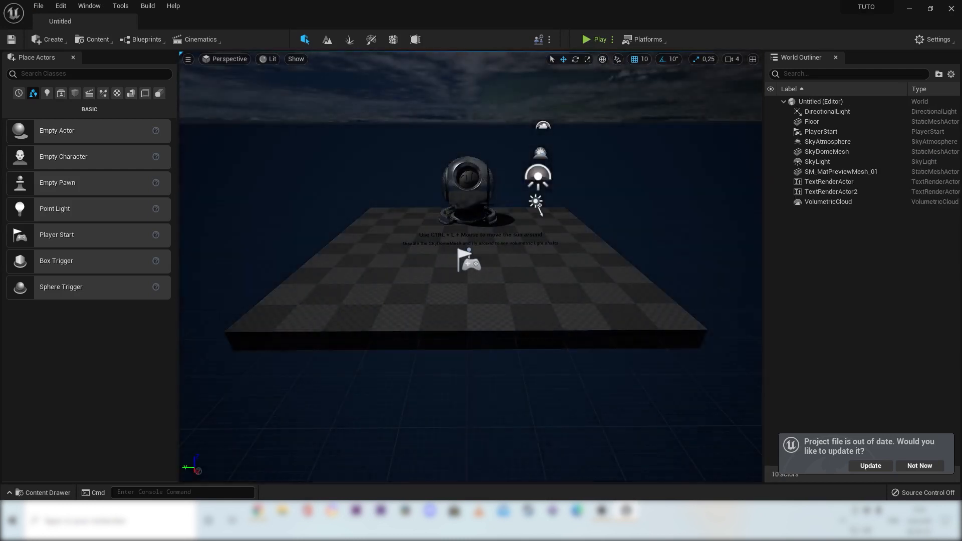
click(926, 471)
- Explore the new level by moving the camera forward, backward and sideways around the floor
right_drag(594, 227, 591, 211)
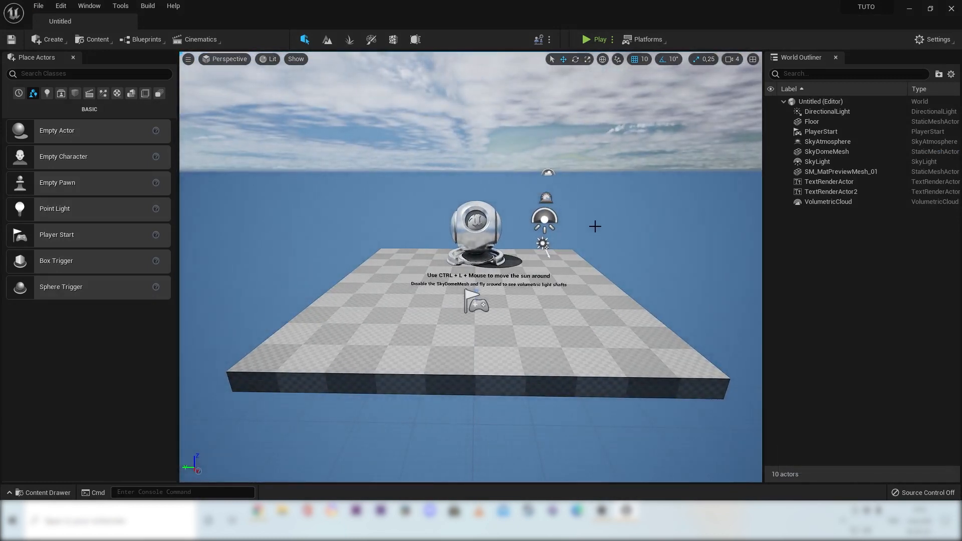
scroll(595, 227, down, 8)
scroll(594, 226, up, 6)
mouse_move(595, 227)
right_down()
mouse_move(592, 191)
mouse_move(662, 176)
mouse_move(917, 185)
mouse_move(726, 193)
mouse_move(596, 226)
right_up()
key(Down)
key(Left)
key(Right)
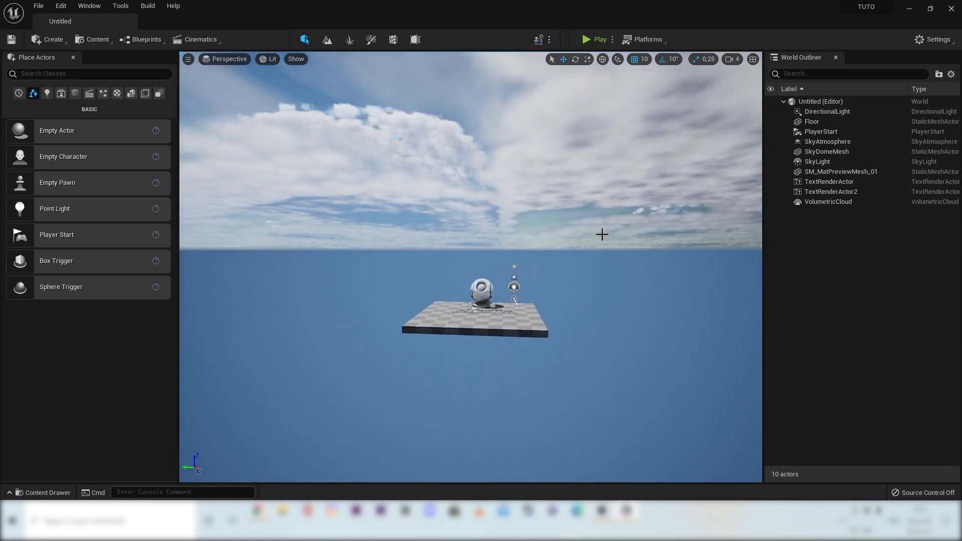
key(Up)
key(Left)
key(Left)
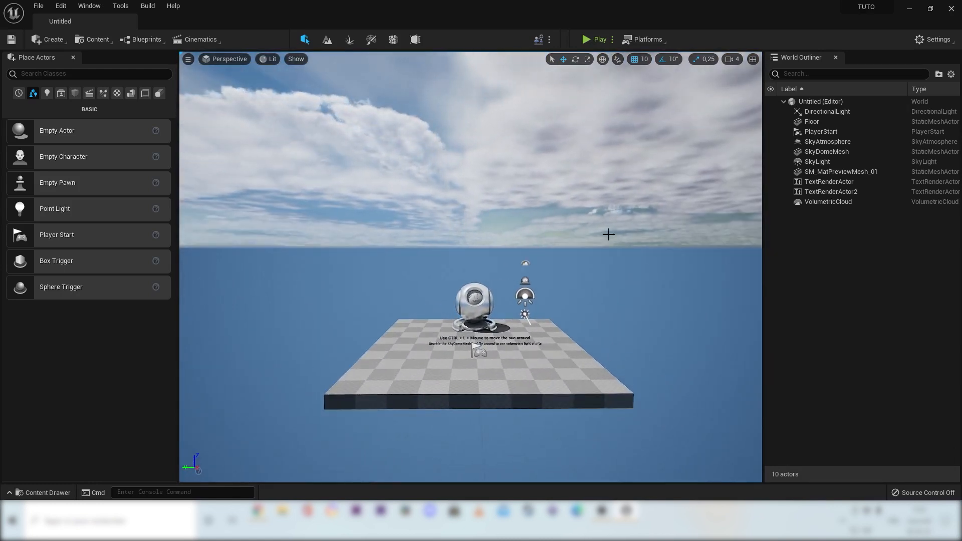
key(Down)
key(Left)
key(Right)
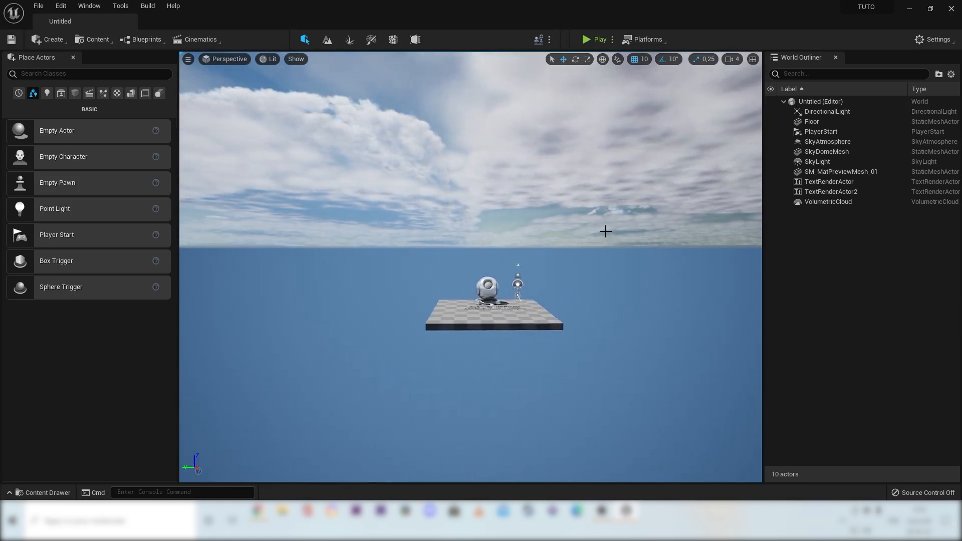
key(Up)
key(Down)
key(Up)
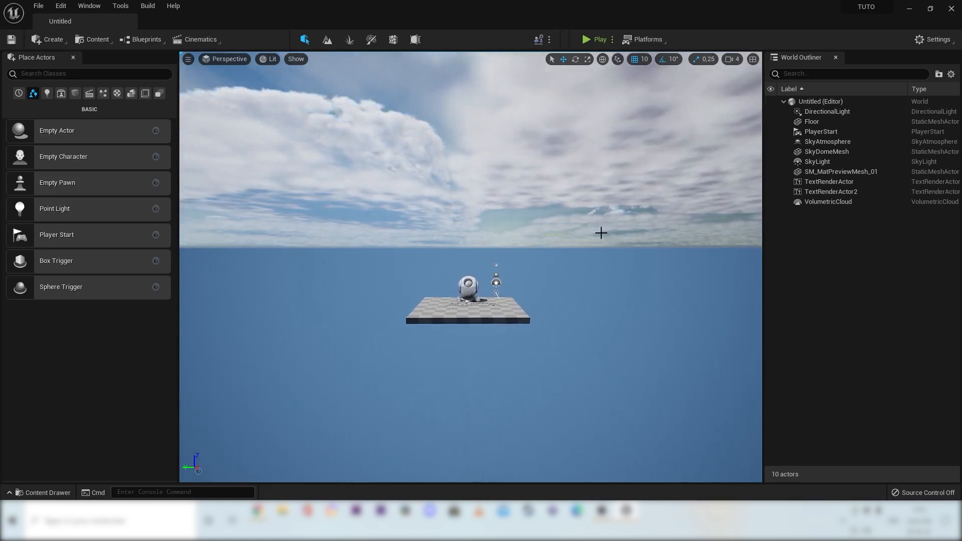
- View the level from different angles by turning, panning, raising and lowering the camera
drag(608, 250, 632, 244)
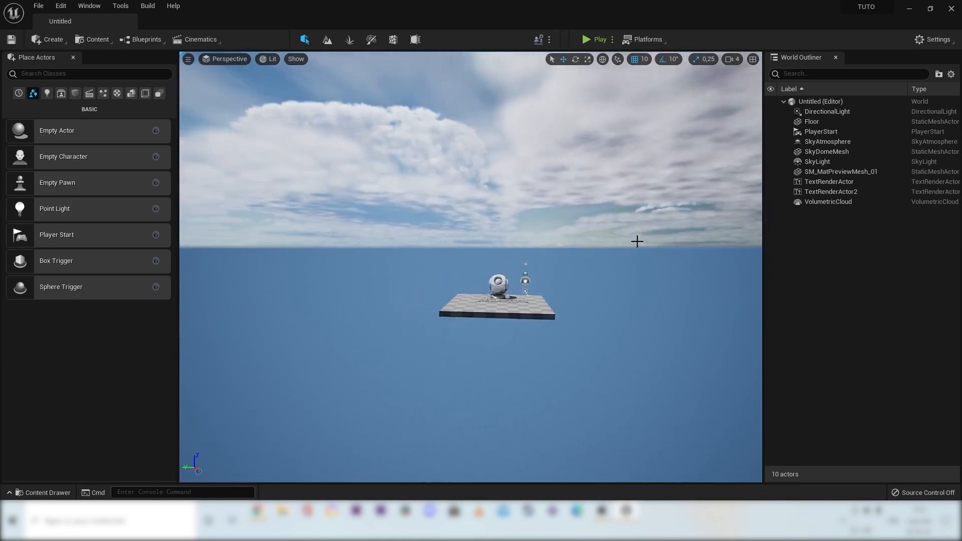
scroll(637, 242, up, 4)
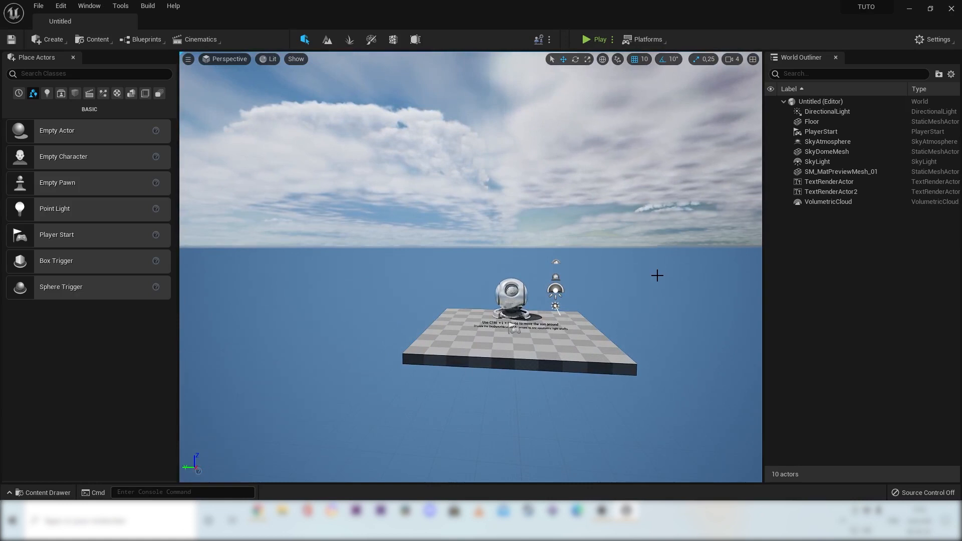
right_drag(658, 275, 700, 282)
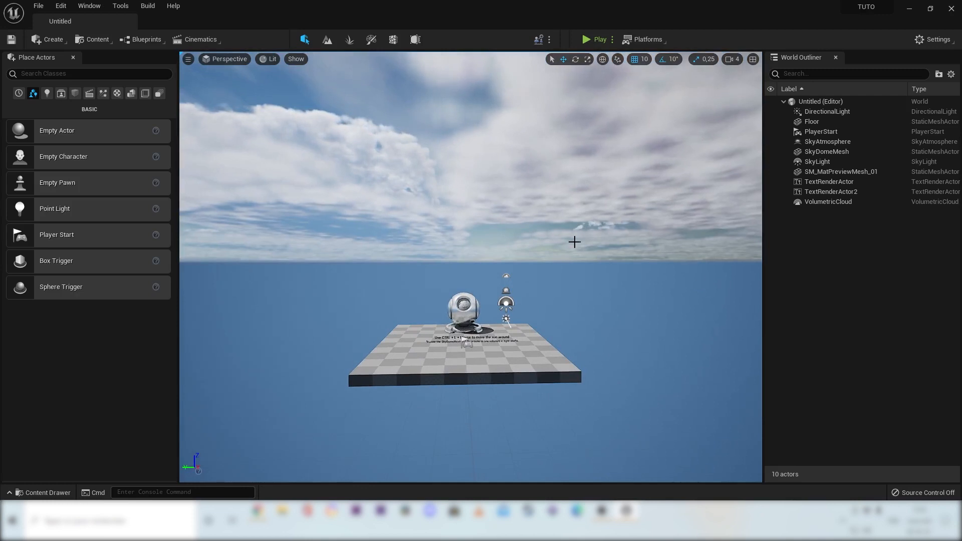
right_drag(560, 242, 529, 242)
middle_drag(556, 265, 553, 231)
right_drag(552, 230, 583, 304)
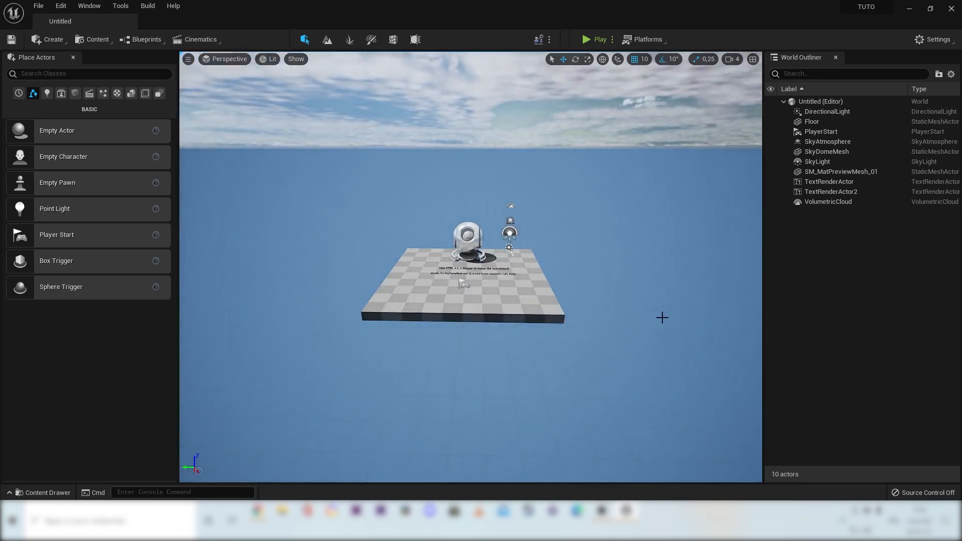
right_drag(611, 320, 627, 251)
key(q)
key(q)
right_drag(635, 332, 615, 318)
key(e)
key(q)
key(a)
key(w)
key(d)
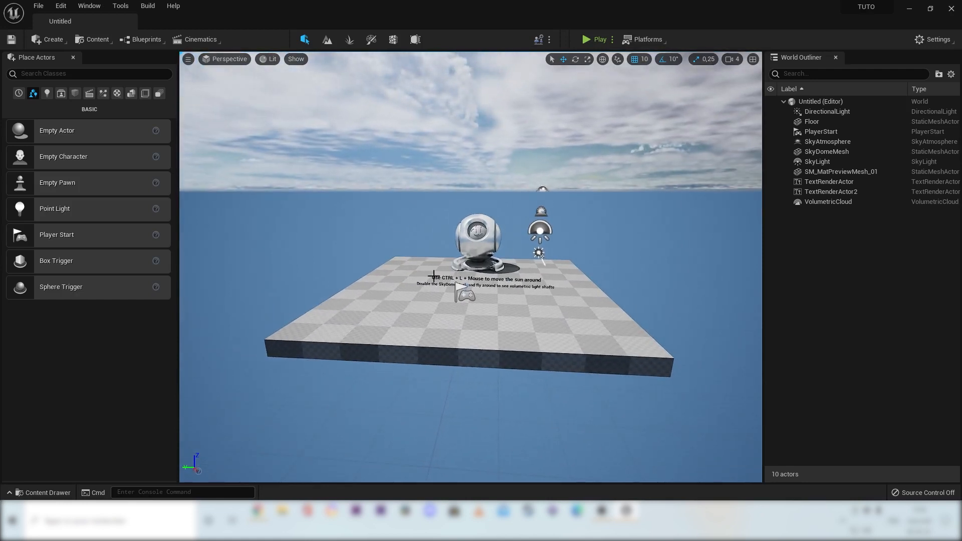
mouse_move(541, 285)
right_down()
mouse_move(551, 279)
mouse_move(542, 284)
right_up()
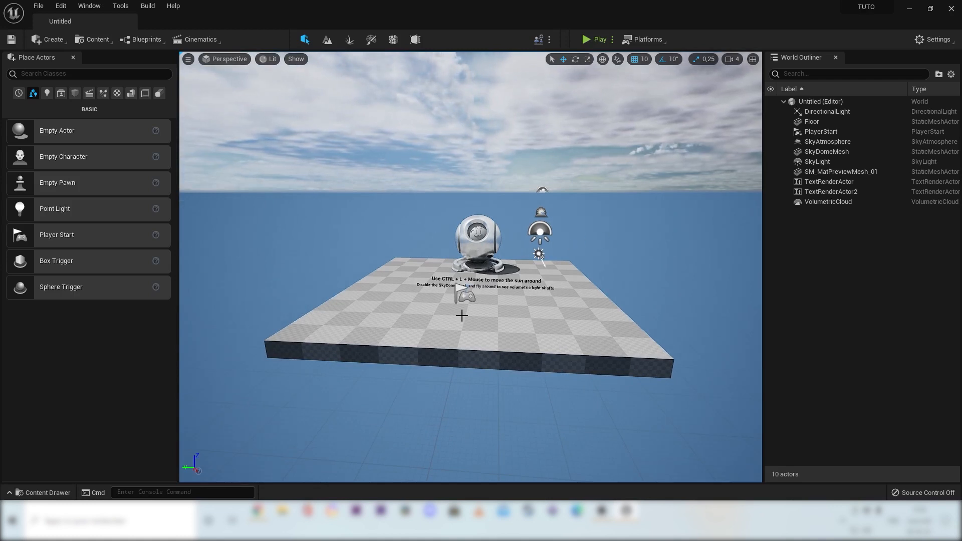
- Examine the VolumetricCloud, SkyAtmosphere, SkyLight, DirectionalLight and preview mesh actors by selecting them one after another
click(542, 192)
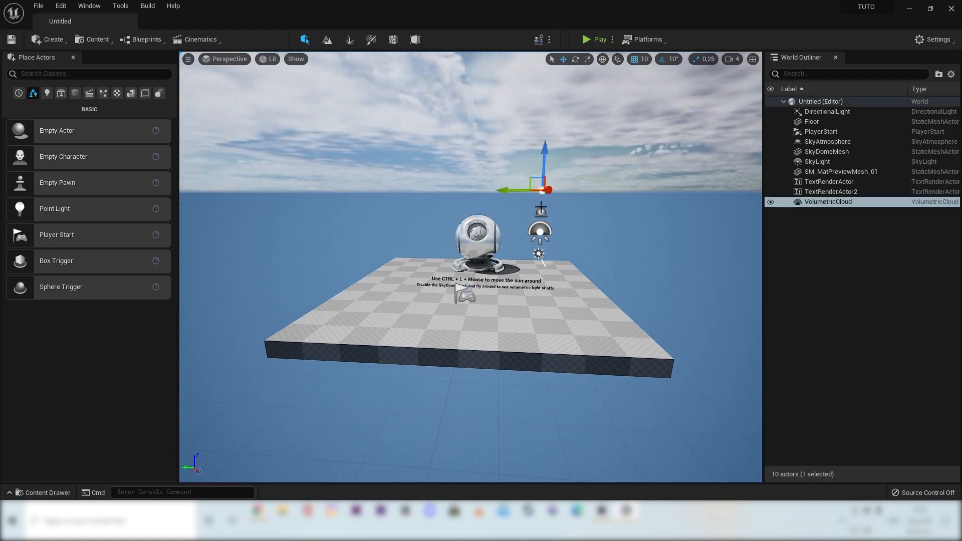
click(541, 213)
click(539, 231)
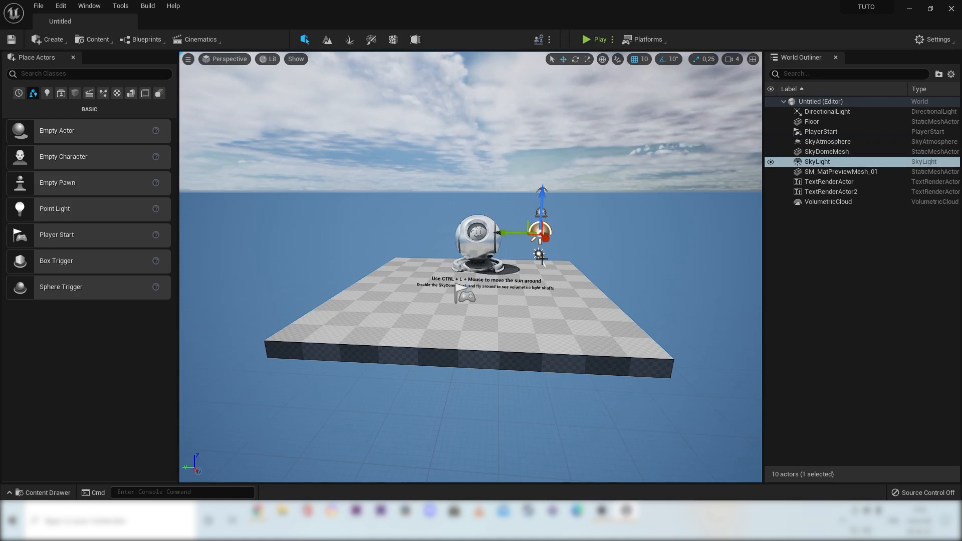
click(545, 232)
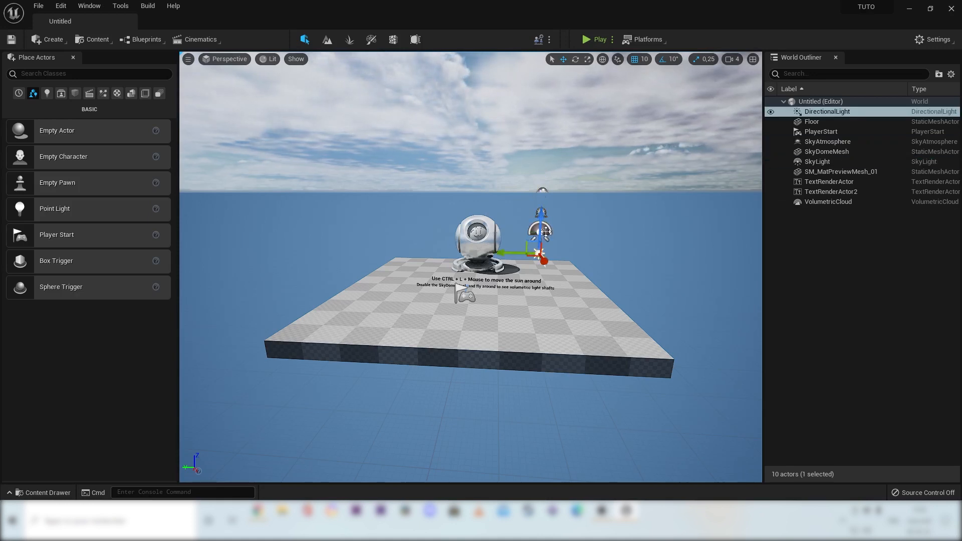
click(546, 232)
right_drag(577, 219, 590, 212)
drag(578, 219, 555, 209)
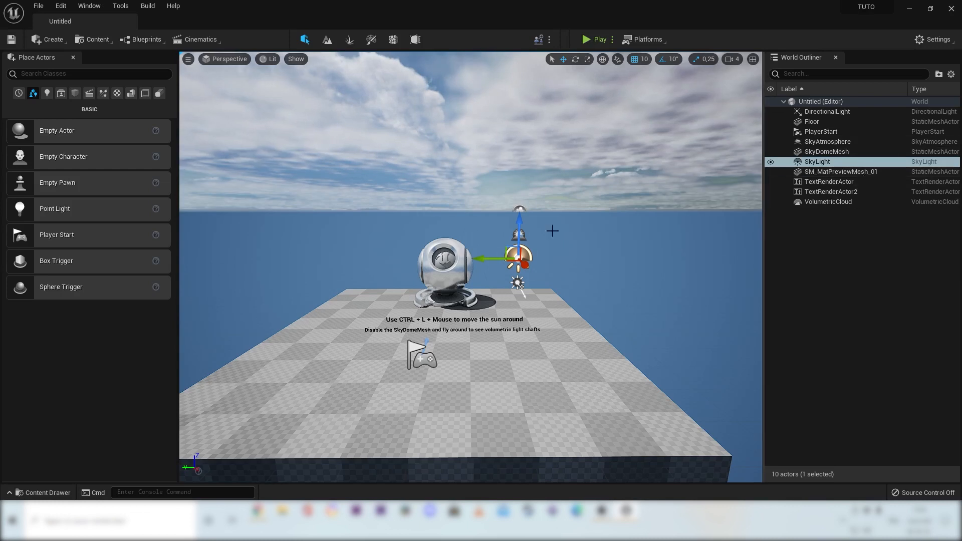
click(446, 260)
right_drag(447, 280, 435, 279)
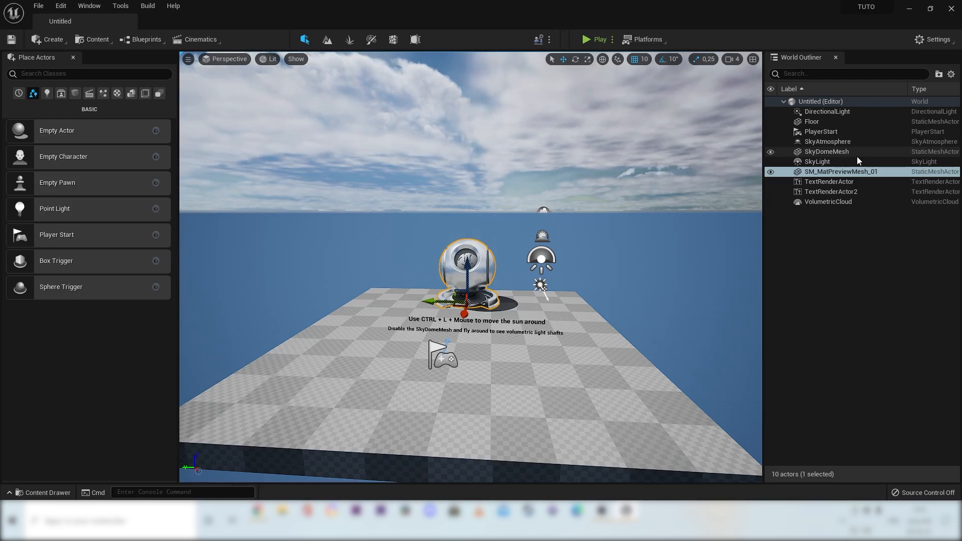
scroll(662, 233, down, 3)
right_drag(661, 233, 656, 267)
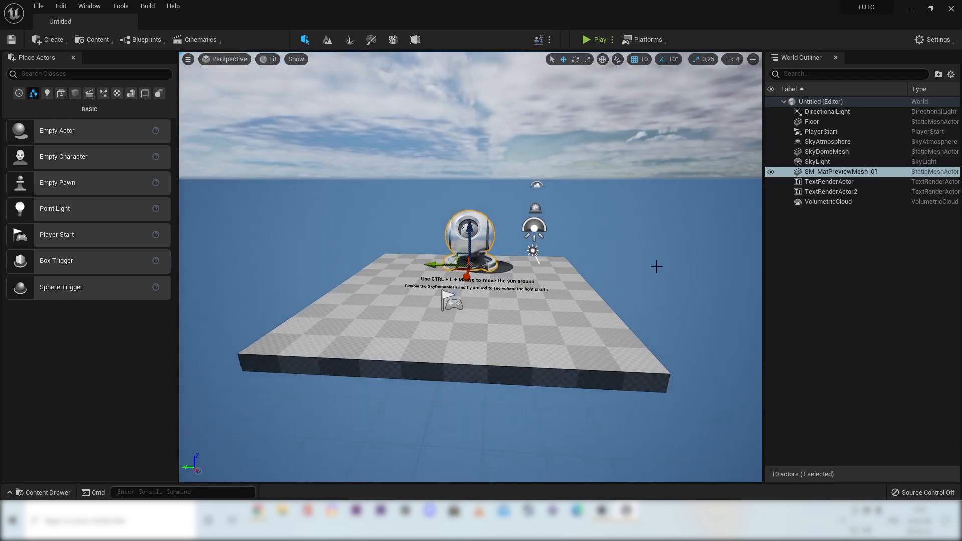
- Delete the Floor and PlayerStart actors from the level
right_click(461, 401)
click(577, 368)
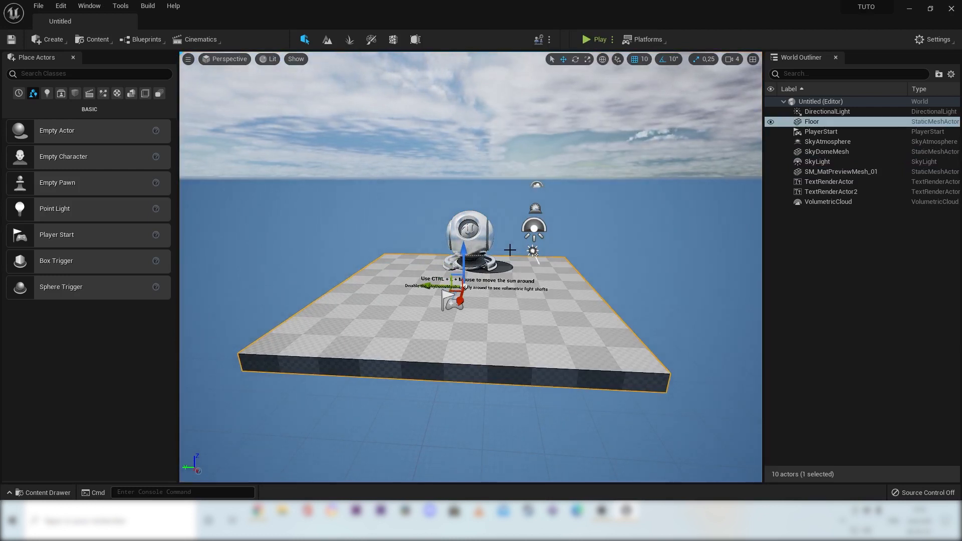
click(470, 236)
click(477, 355)
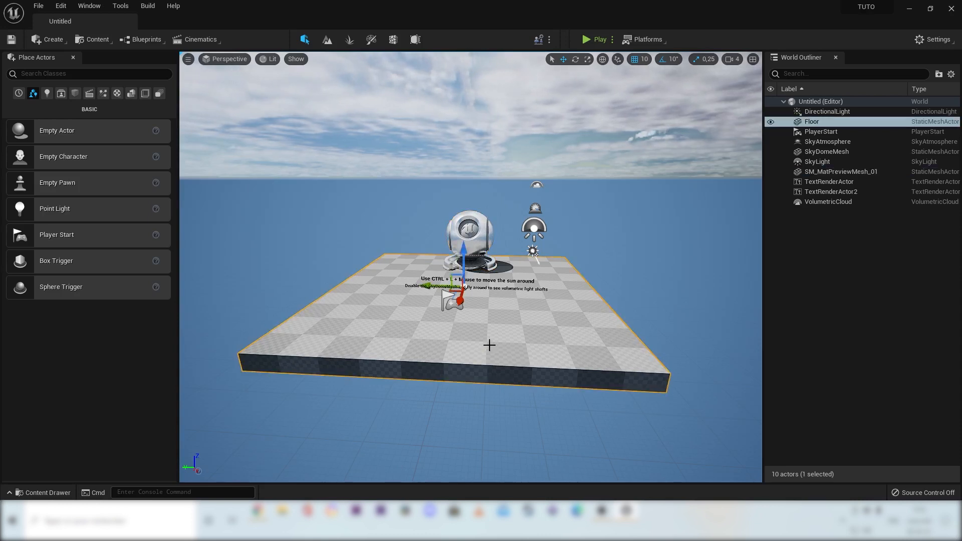
key(Delete)
click(450, 303)
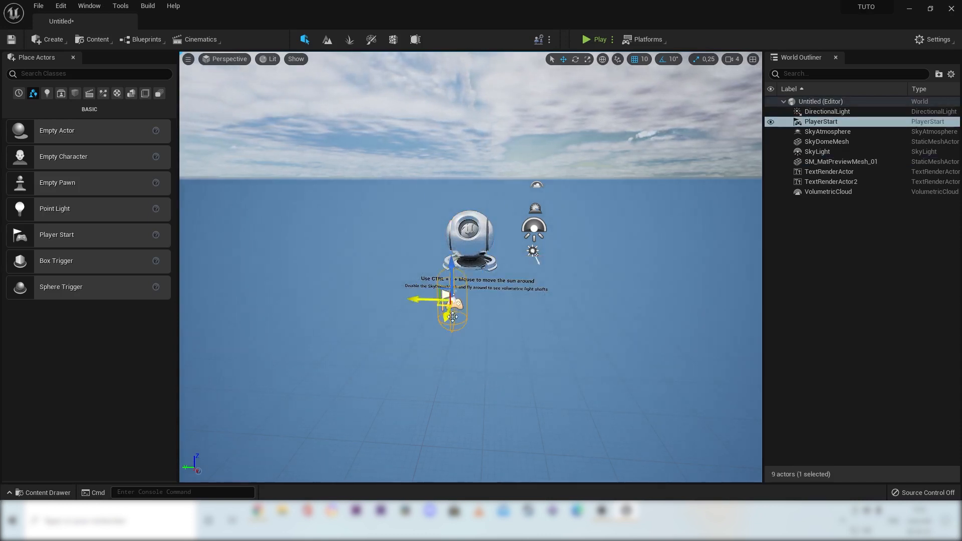
key(Delete)
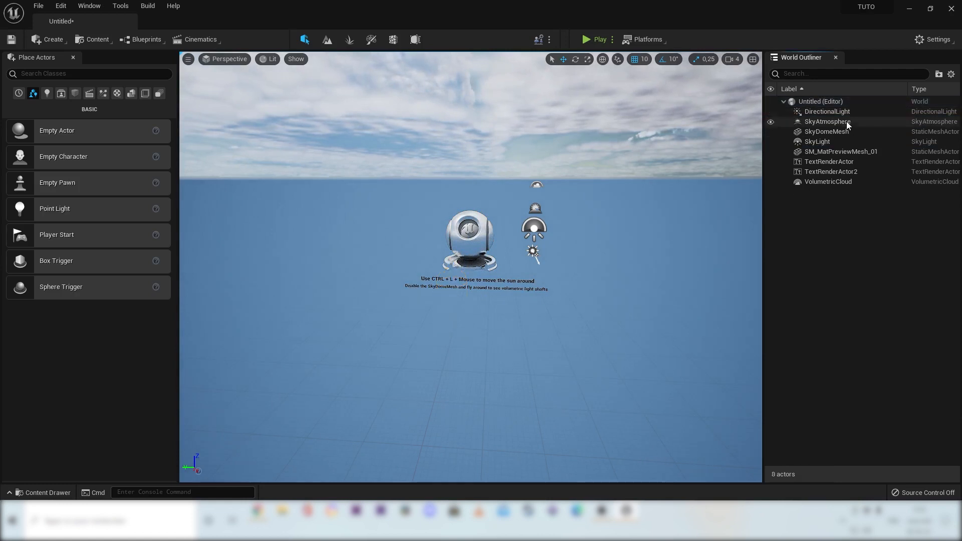
- Delete TextRenderActor2, TextRenderActor and SM_MatPreviewMesh_01, keeping only the sky and light actors
click(831, 170)
key(Delete)
click(835, 162)
key(Delete)
click(857, 151)
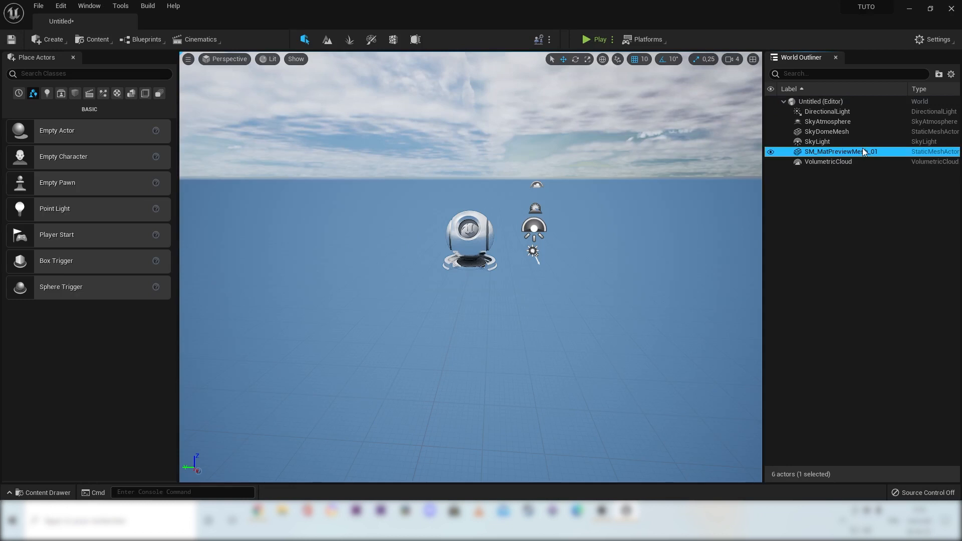
key(Delete)
scroll(605, 268, up, 4)
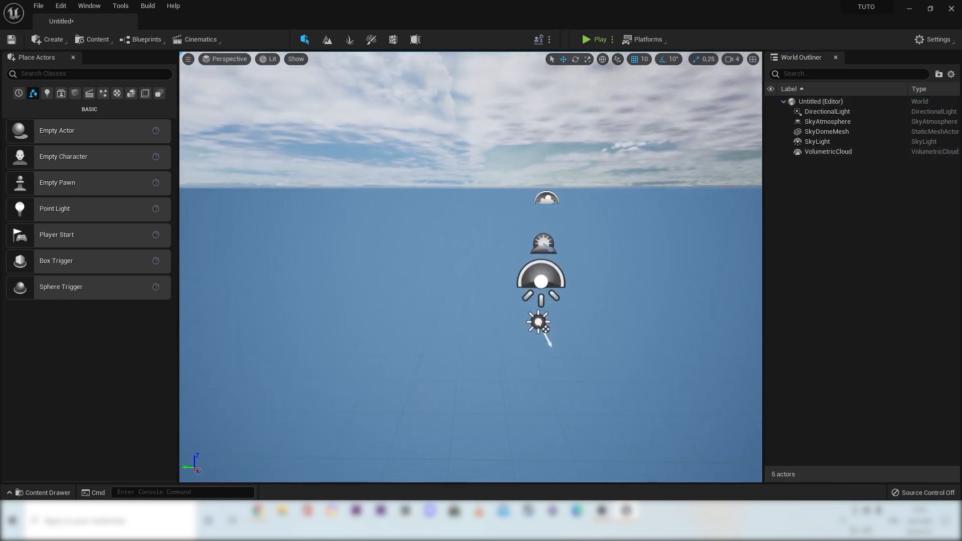
middle_drag(615, 320, 666, 331)
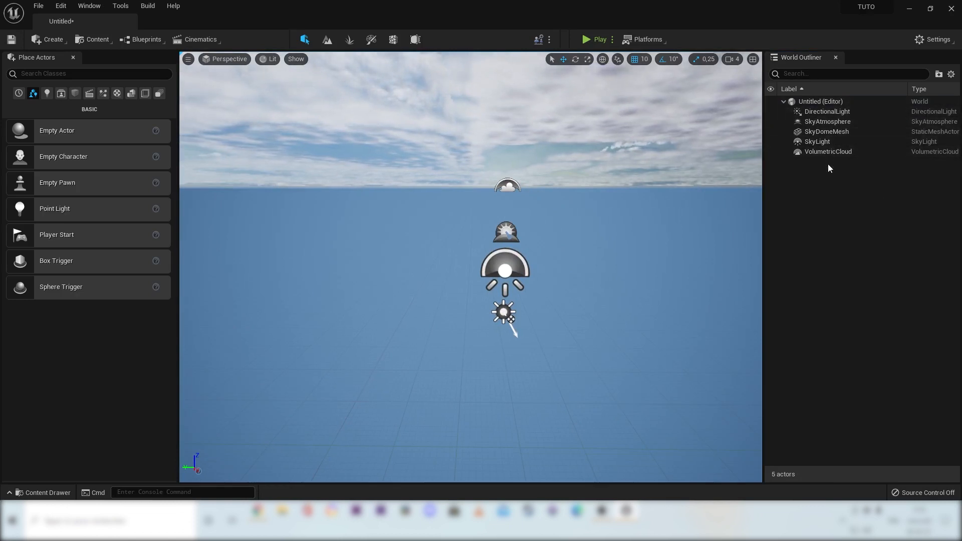
right_drag(470, 172, 426, 166)
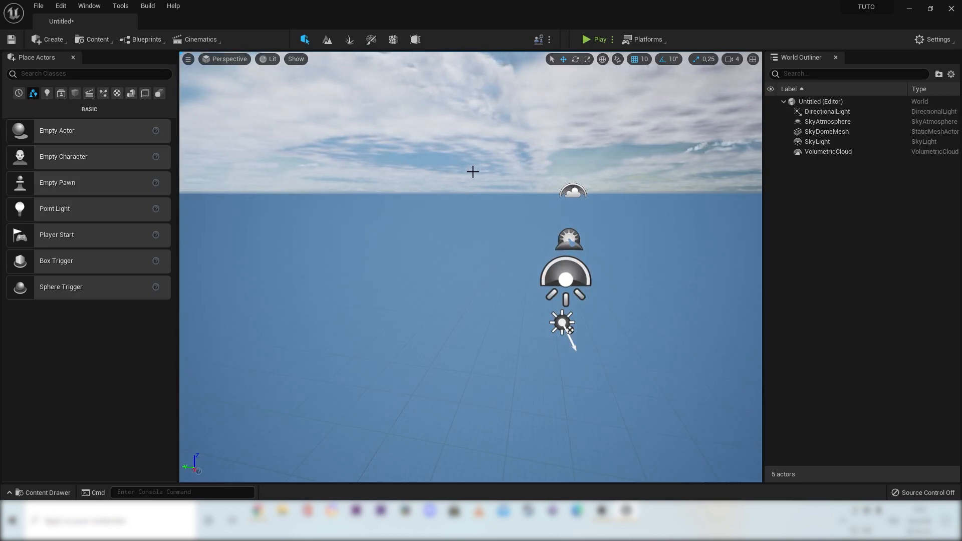
mouse_move(476, 176)
right_down()
mouse_move(456, 176)
mouse_move(493, 178)
mouse_move(483, 177)
right_up()
right_drag(616, 227, 656, 228)
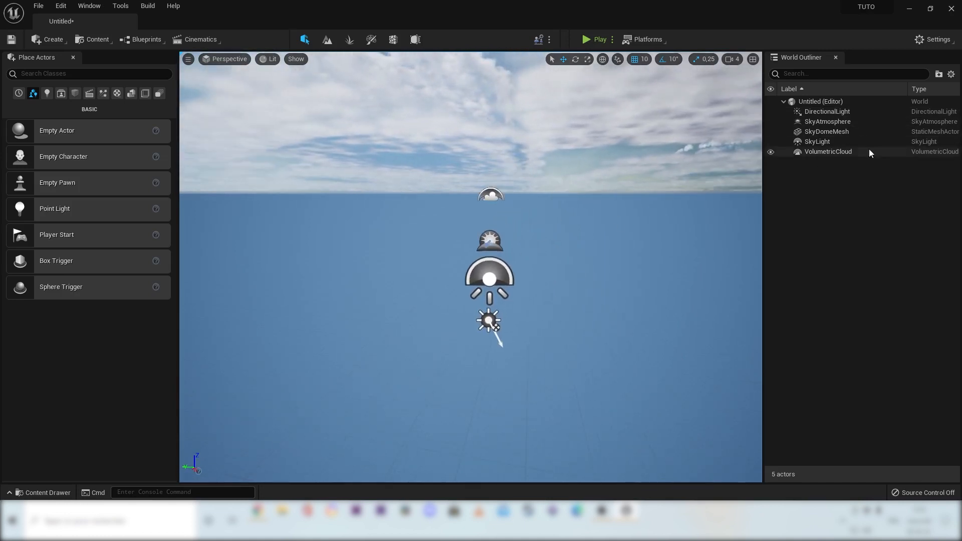
- Hide the DirectionalLight actor to examine its effect on the scene, and show it again
click(851, 112)
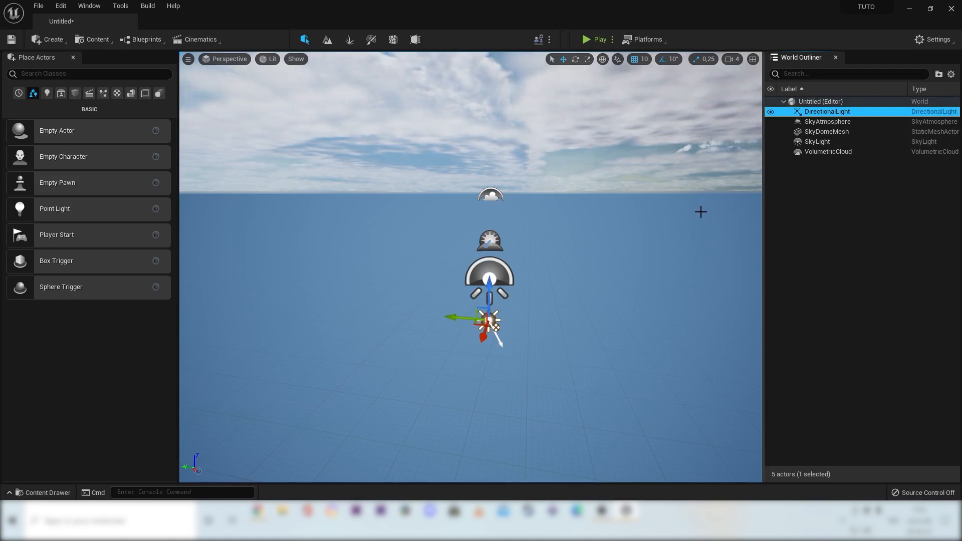
click(771, 111)
right_drag(576, 240, 683, 173)
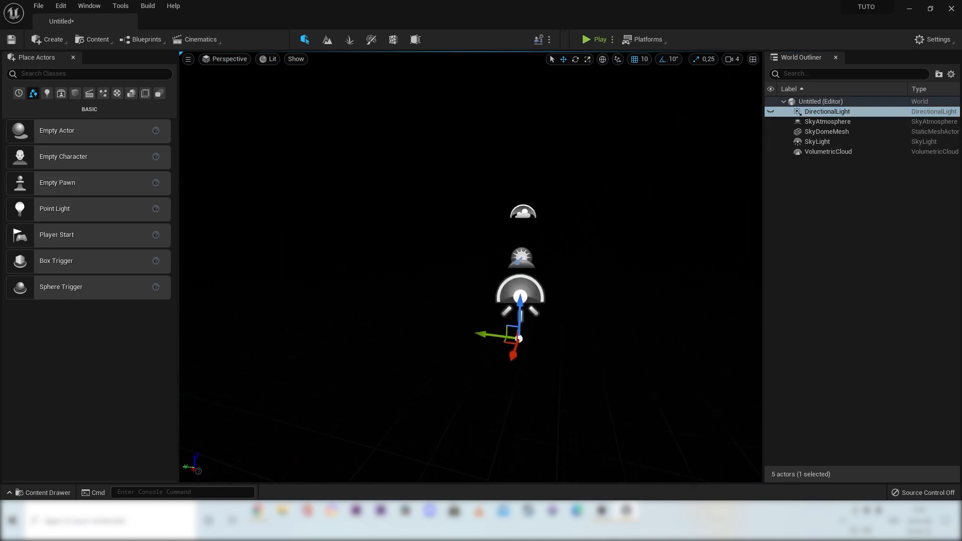
click(772, 111)
mouse_move(732, 132)
right_down()
mouse_move(748, 121)
mouse_move(740, 140)
right_up()
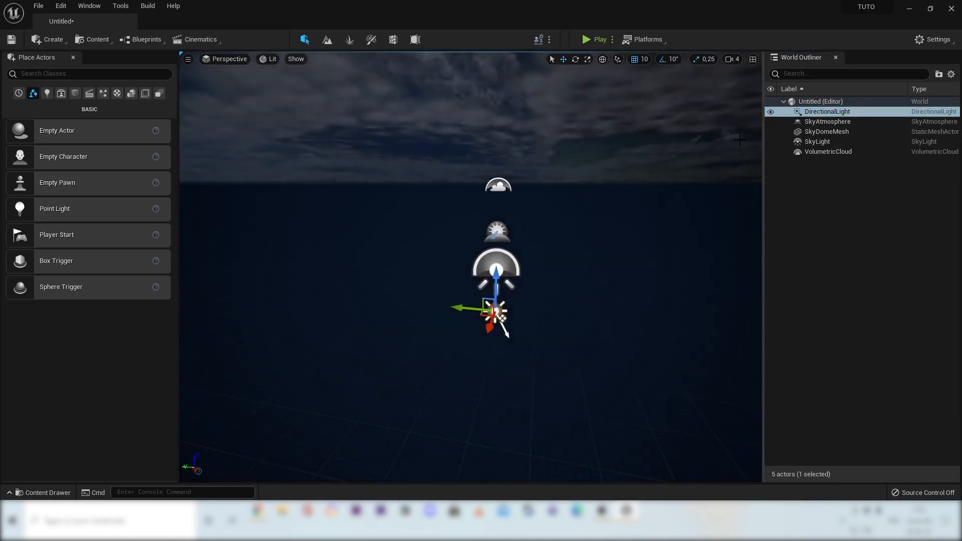
- Hide the SkyAtmosphere actor, look at the sky without it, and restore its visibility
click(828, 121)
click(771, 121)
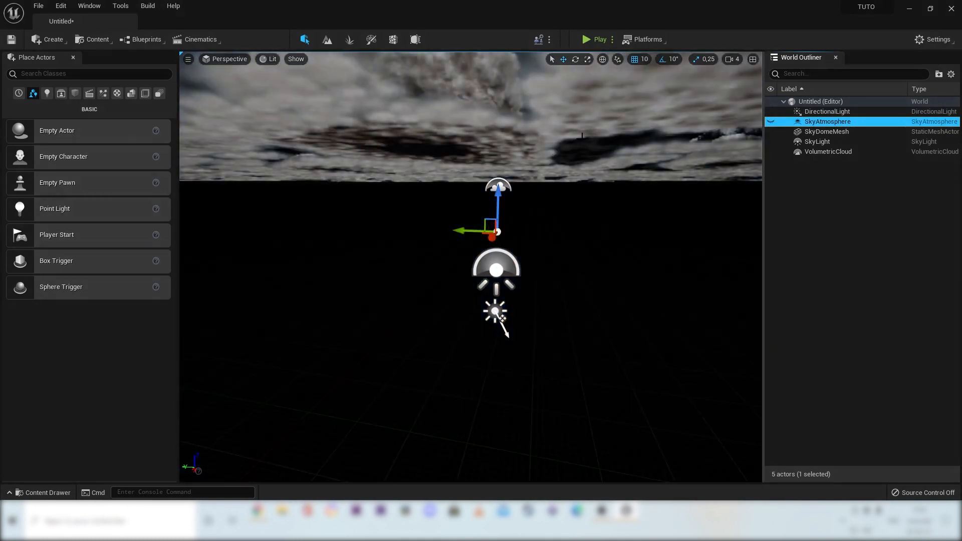
right_drag(582, 137, 555, 132)
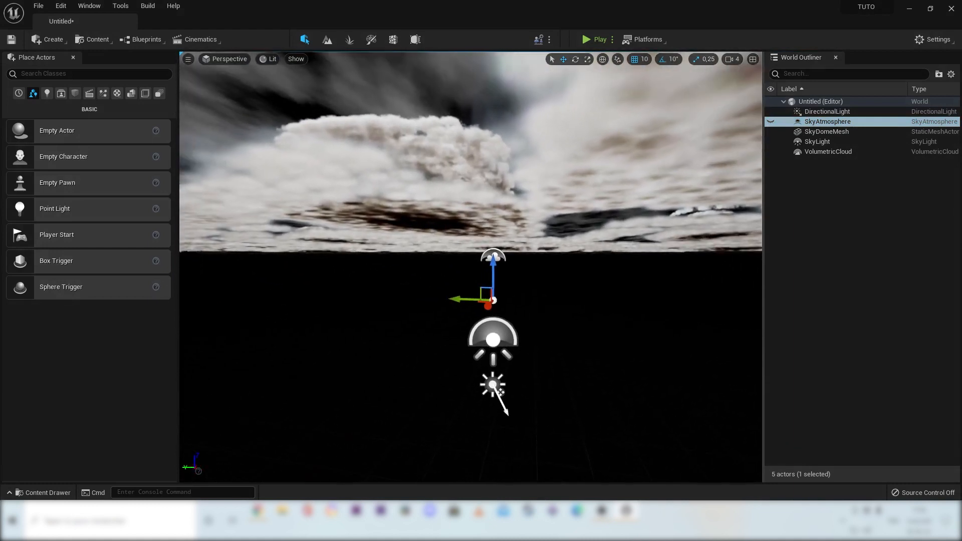
click(771, 121)
- Toggle the SkyDomeMesh actor's visibility off and on several times to compare the sky with and without it
click(818, 130)
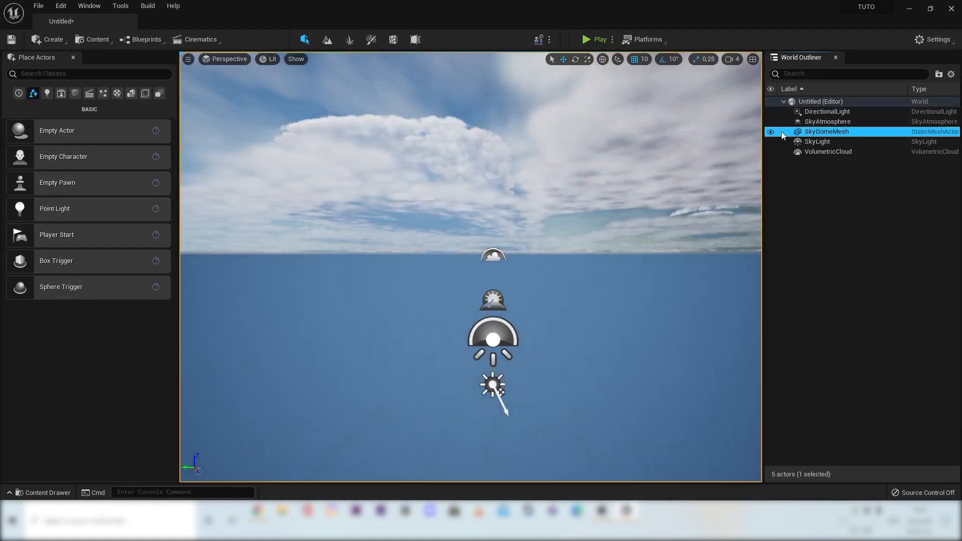
click(771, 131)
click(771, 132)
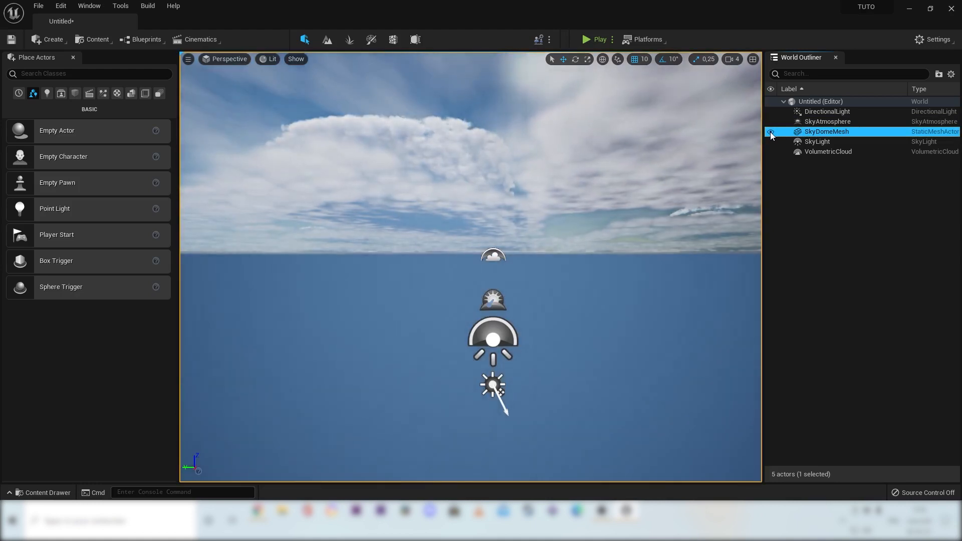
click(771, 132)
click(771, 133)
right_drag(617, 157, 564, 91)
right_drag(689, 276, 699, 249)
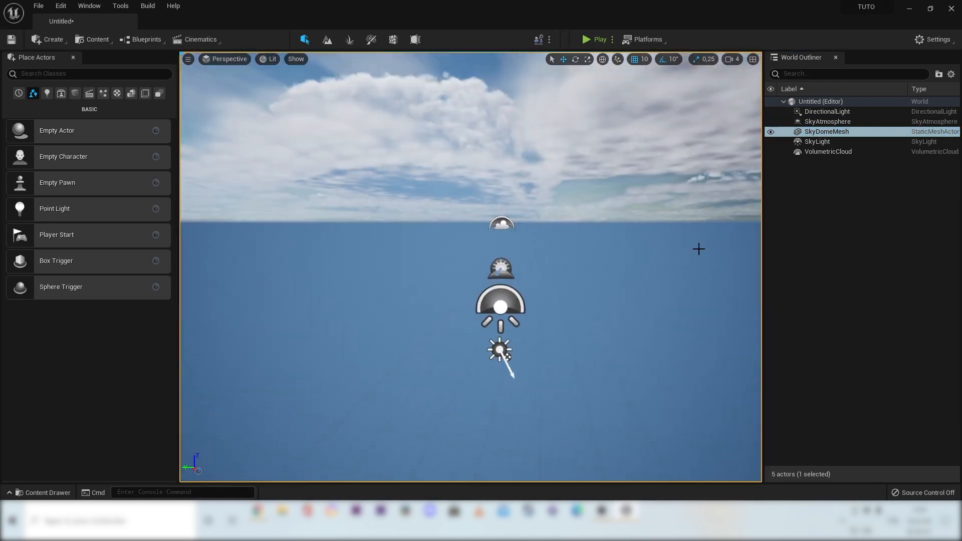
click(771, 132)
click(771, 132)
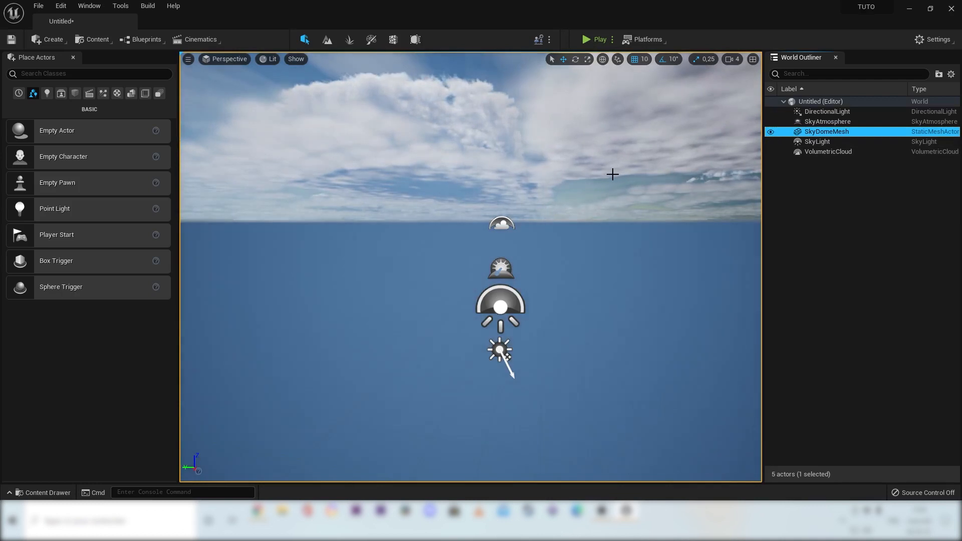
right_drag(602, 260, 624, 253)
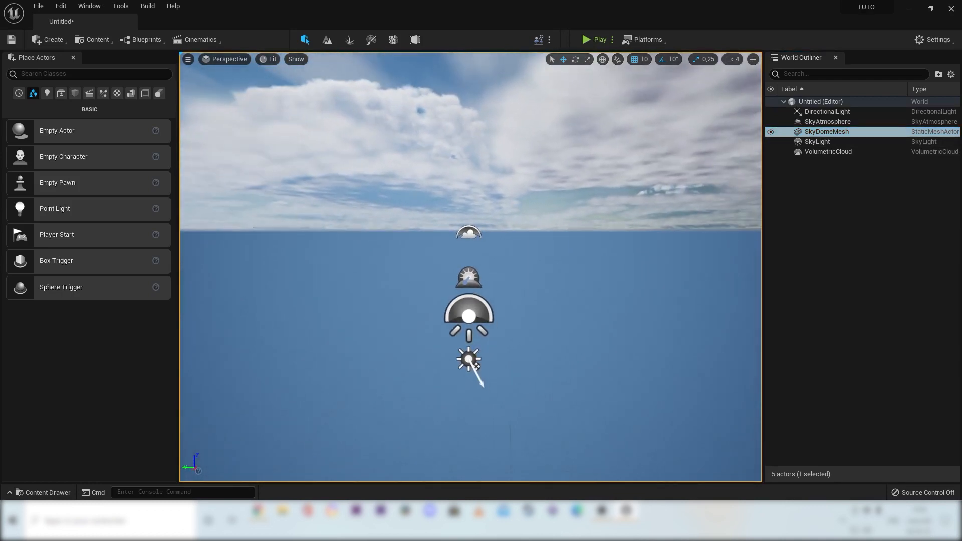
- Hide the SkyLight actor to check its contribution to the lighting, and make it visible again
click(801, 142)
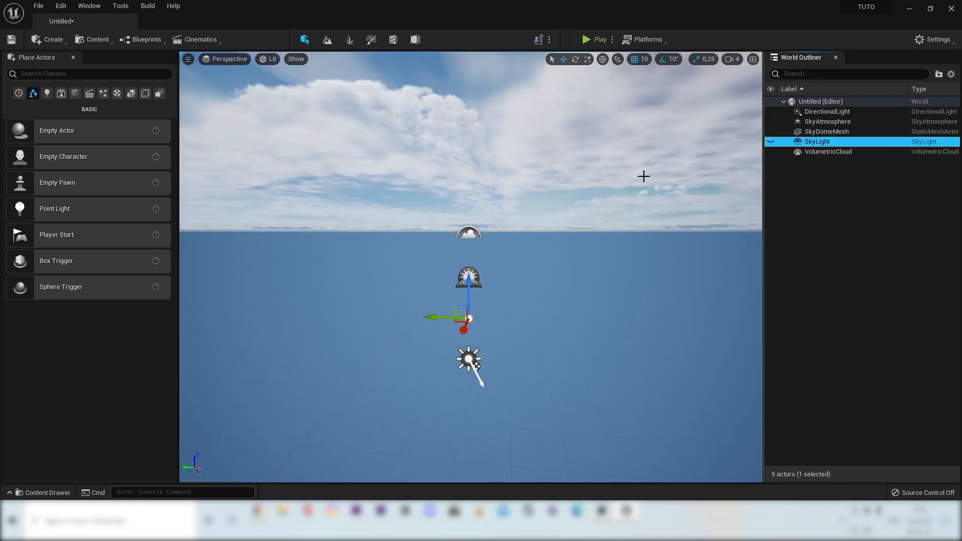
click(771, 141)
right_drag(648, 172, 664, 166)
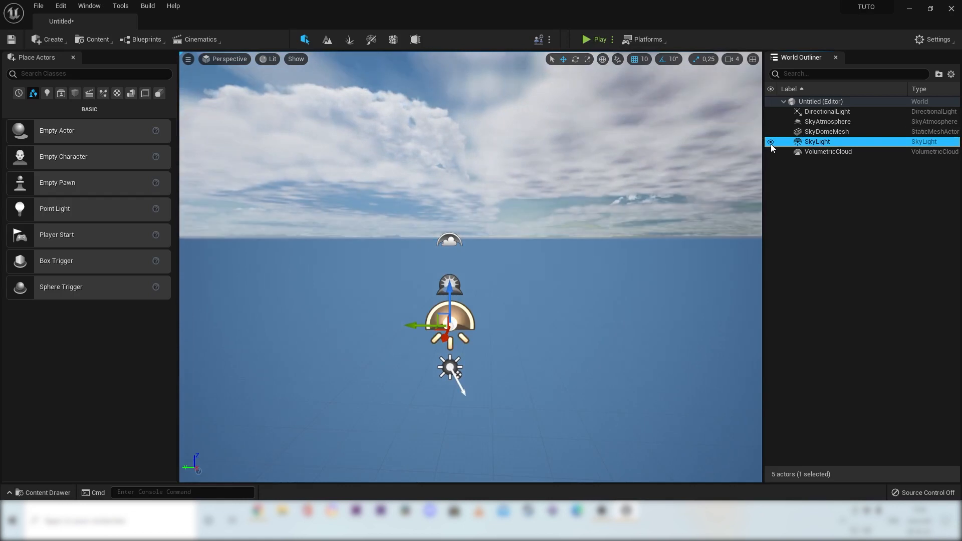
- Frame the clouds in the sky, hide the VolumetricCloud actor to compare, and turn it back on
click(829, 153)
right_drag(628, 255, 504, 126)
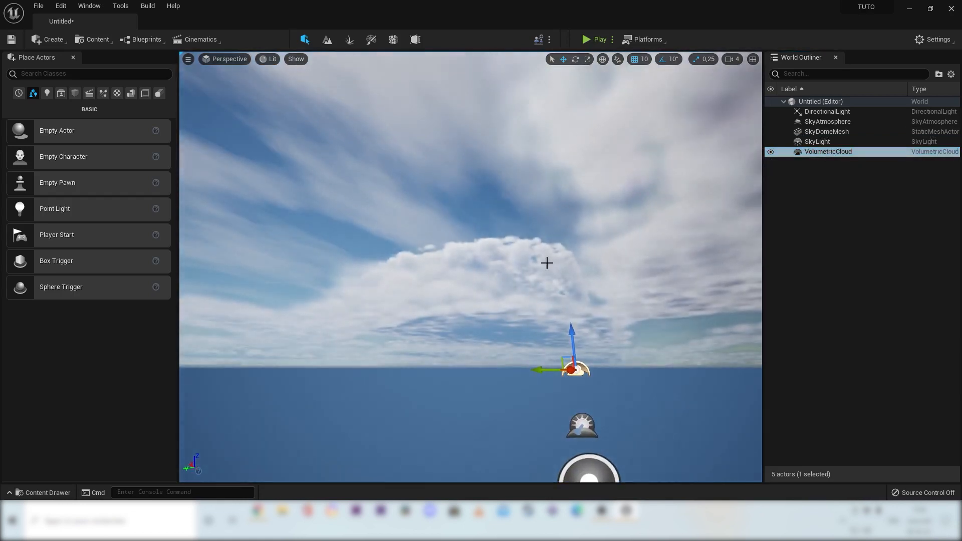
click(771, 152)
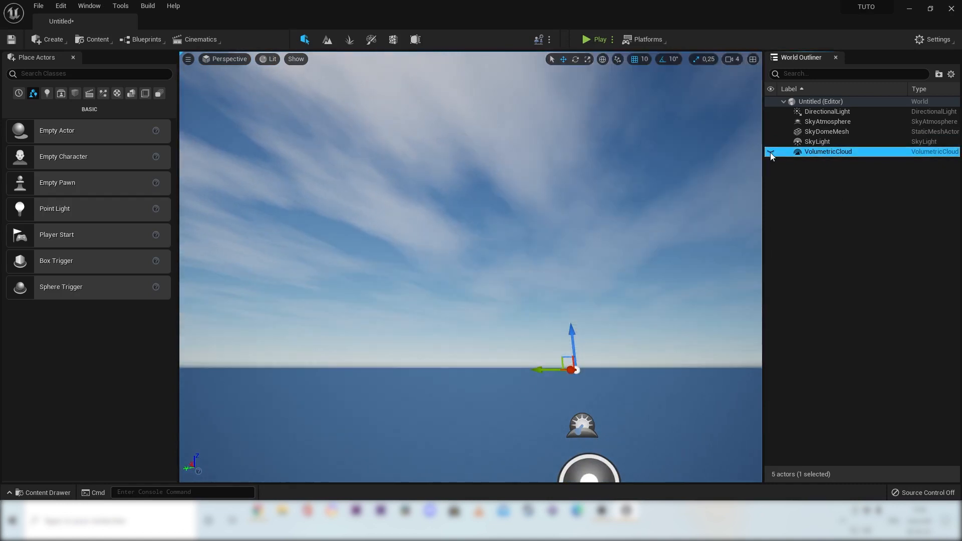
click(770, 151)
right_drag(692, 211, 719, 238)
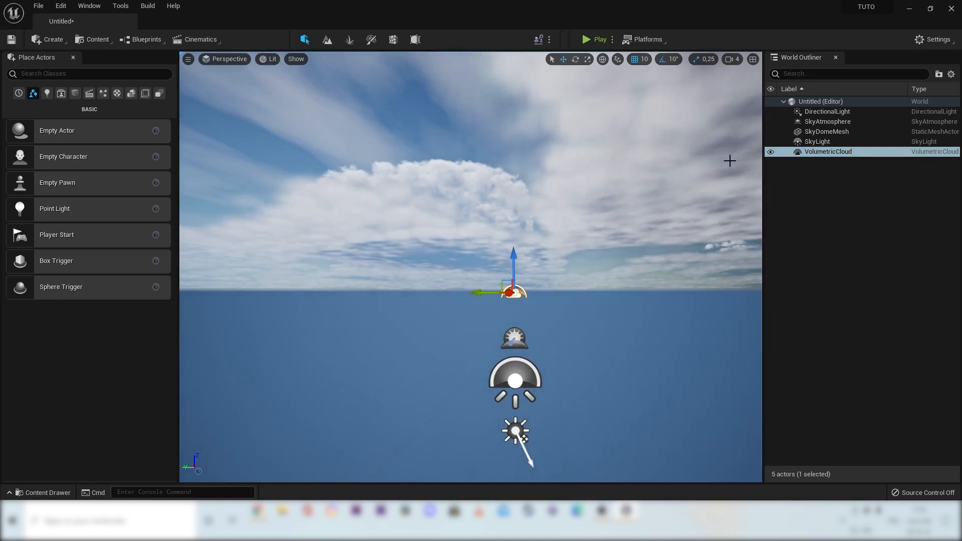
- Create a new folder named LIGHTS in the World Outliner with no actors selected
scroll(662, 273, down, 5)
click(823, 209)
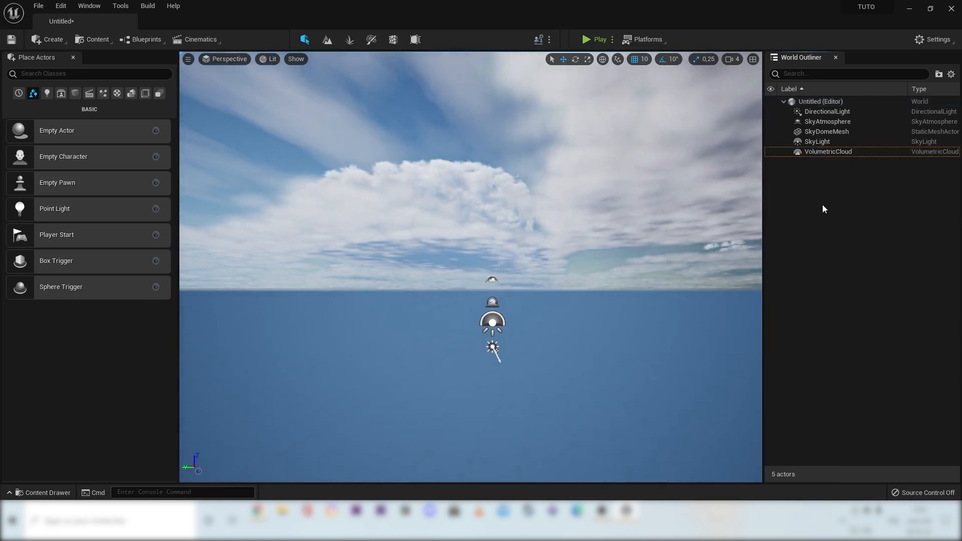
right_click(858, 188)
click(900, 195)
key(BackSpace)
text(L)
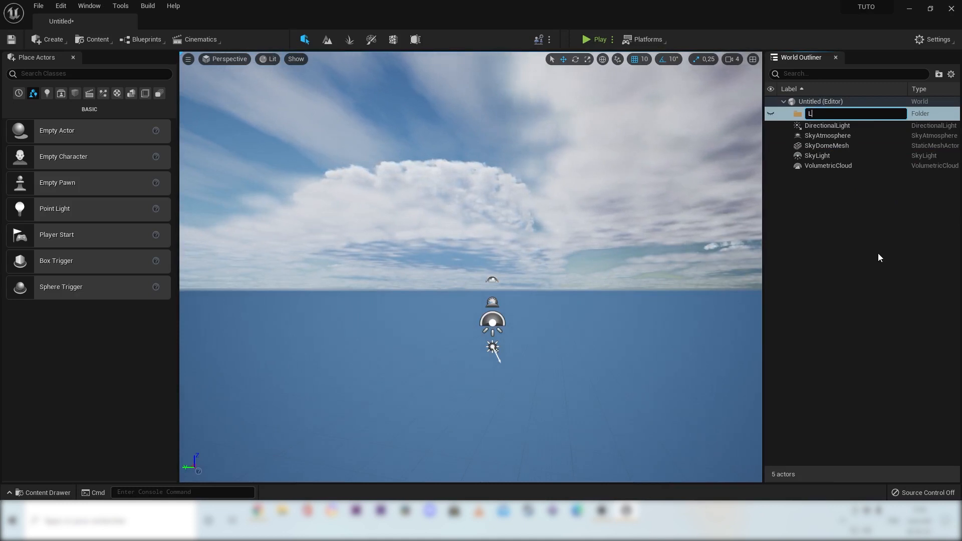
text(iIGHTS)
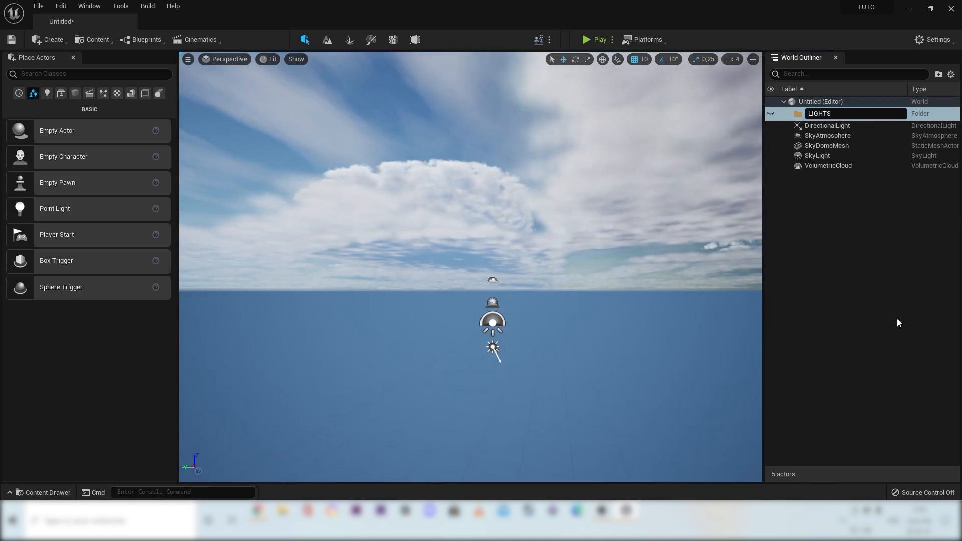
key(Return)
- Move all five sky and light actors, from DirectionalLight to VolumetricCloud, into the LIGHTS folder and collapse it
click(857, 162)
shift+click(852, 122)
drag(851, 122, 817, 112)
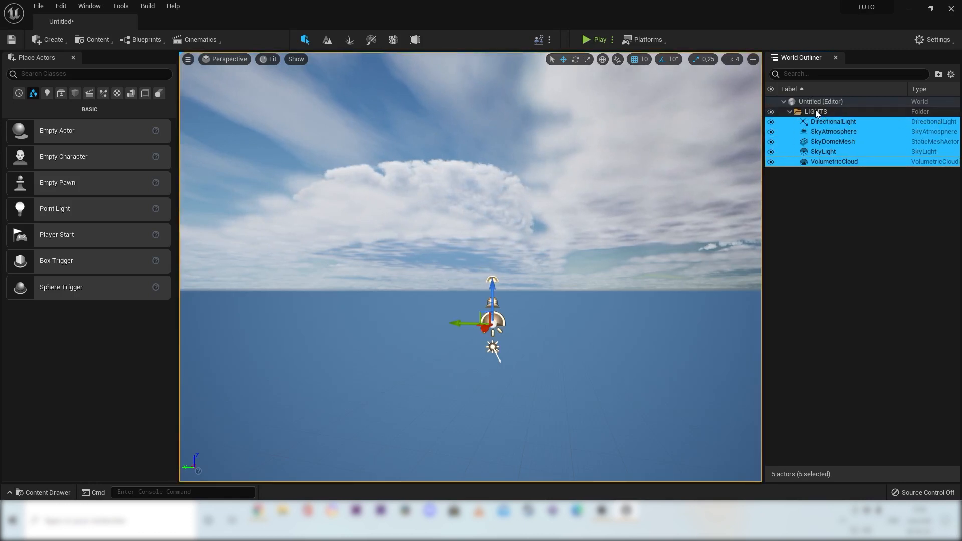
click(790, 111)
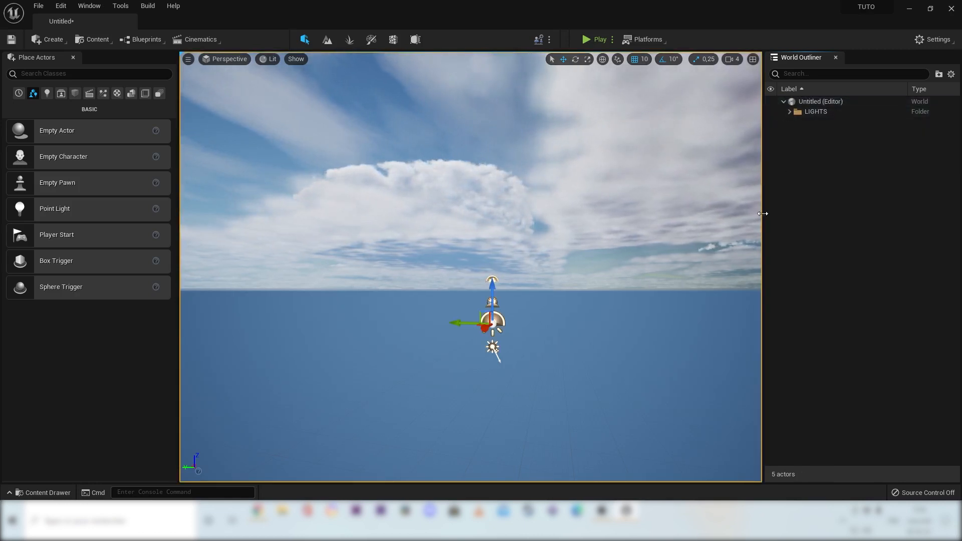
right_drag(670, 208, 674, 193)
mouse_move(674, 200)
middle_down()
mouse_move(688, 200)
mouse_move(674, 201)
middle_up()
right_drag(674, 202, 687, 210)
mouse_move(688, 210)
middle_down()
mouse_move(688, 193)
mouse_move(688, 214)
middle_up()
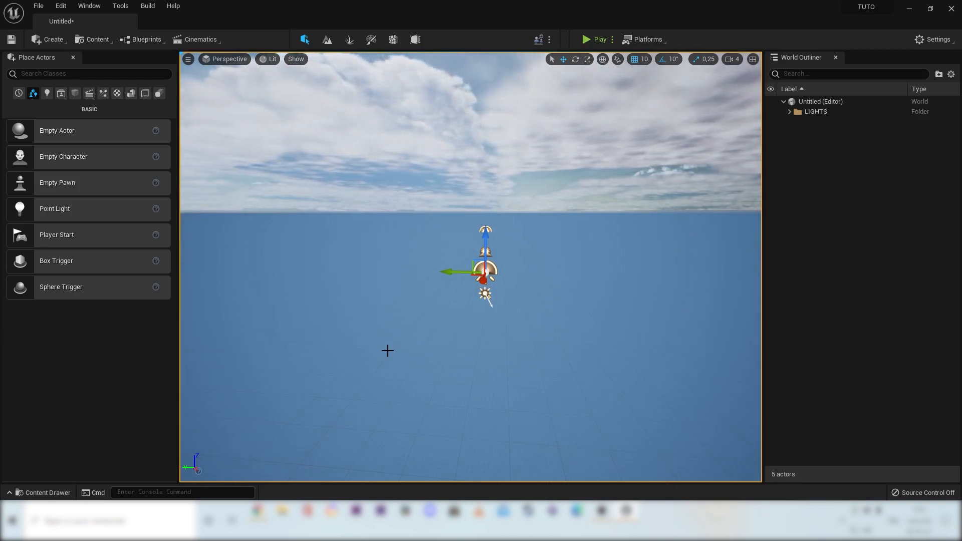
scroll(474, 362, up, 3)
right_drag(473, 360, 483, 362)
scroll(483, 362, down, 3)
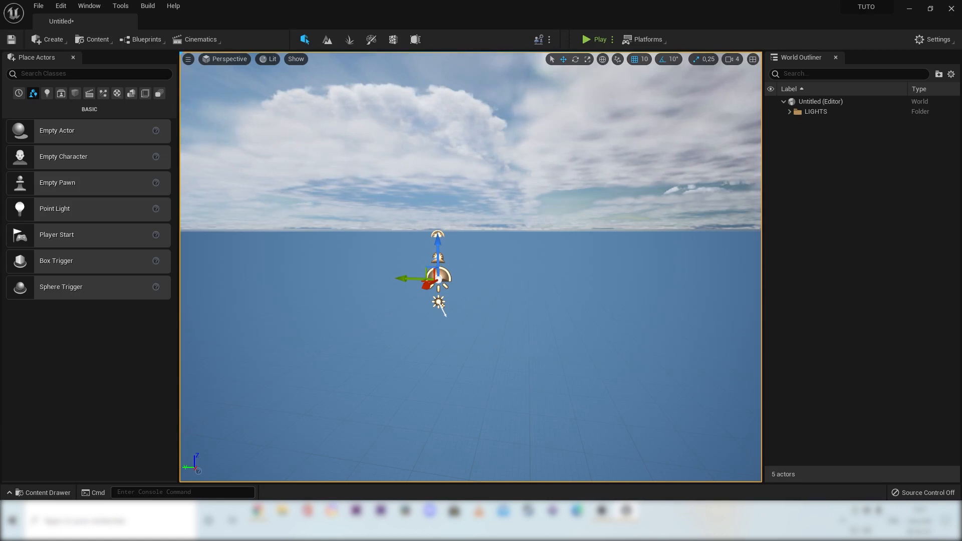
right_drag(539, 351, 533, 367)
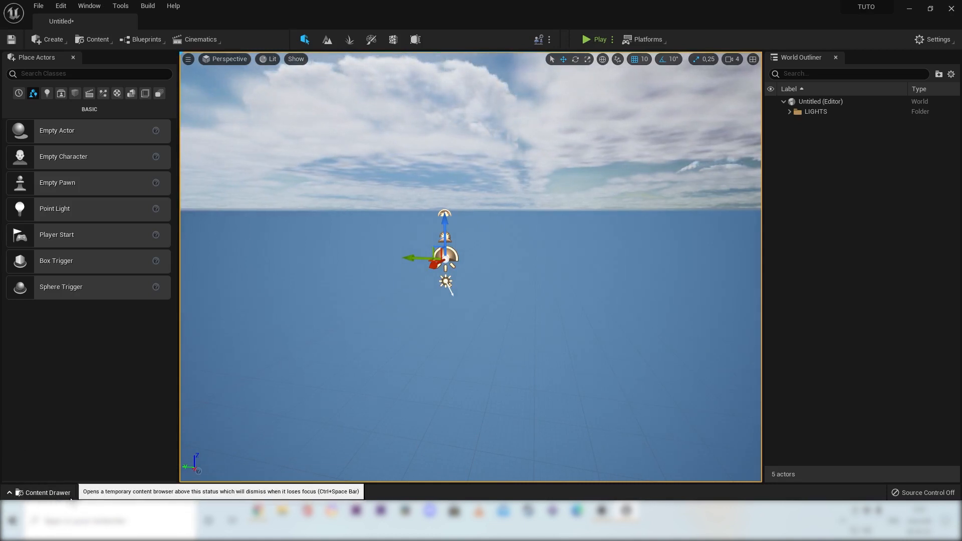
- Open Quixel Bridge from the project's Content folder using the Add Quixel Content option
click(10, 494)
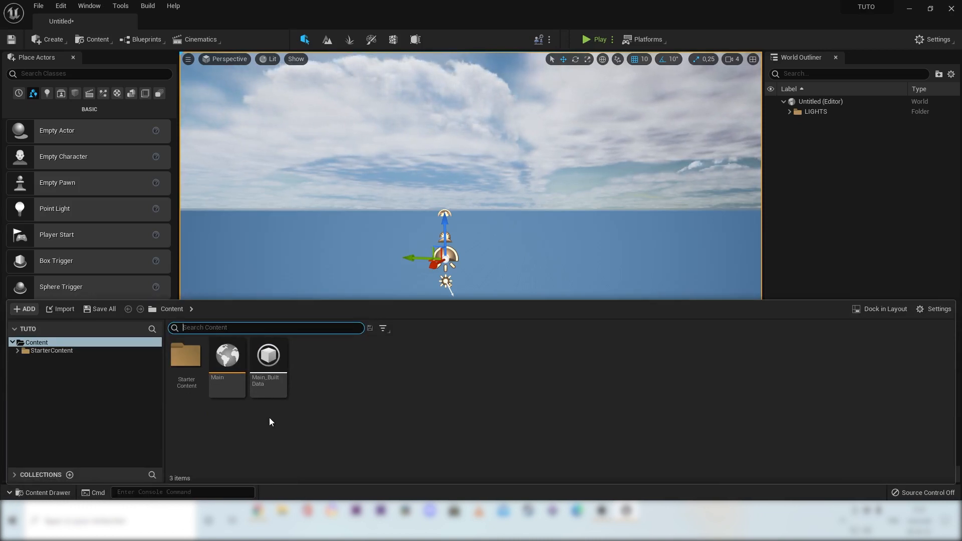
click(98, 393)
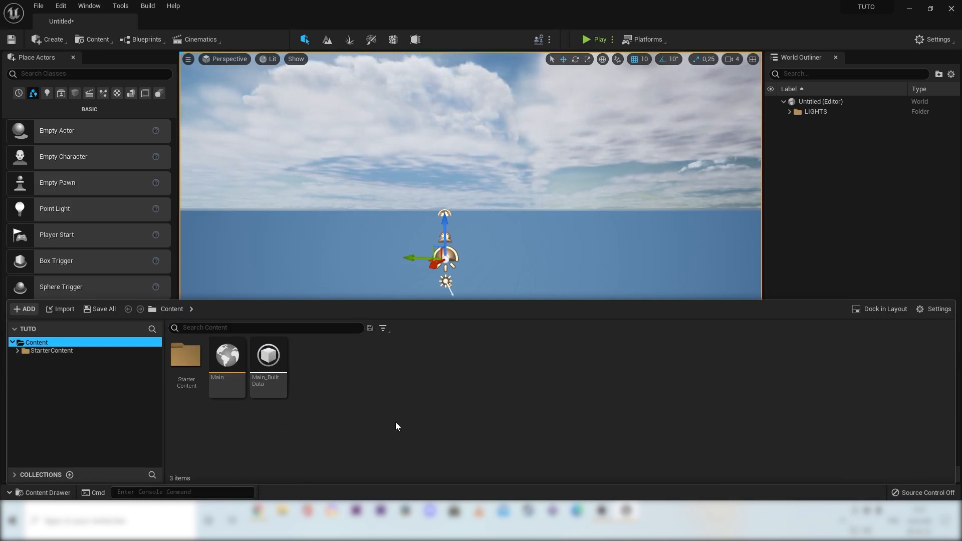
right_click(407, 387)
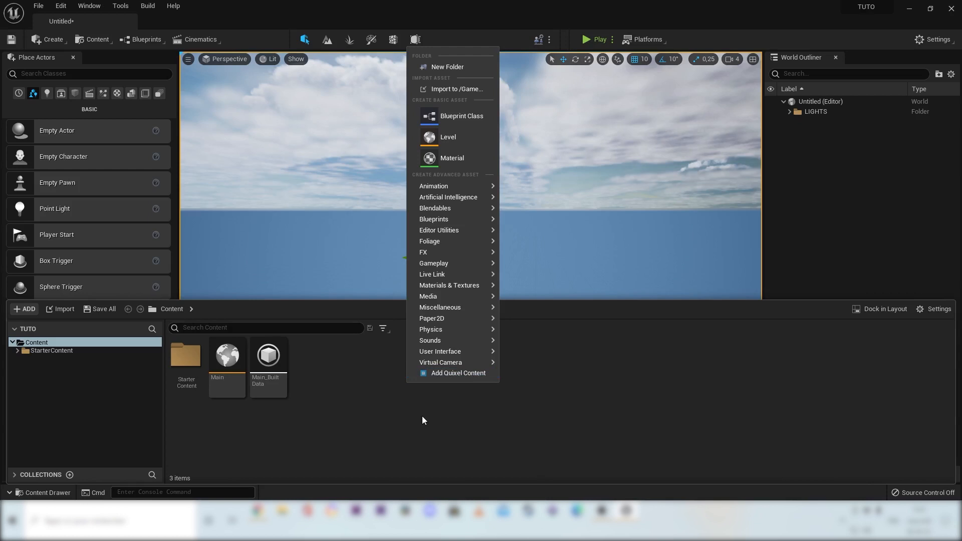
click(455, 375)
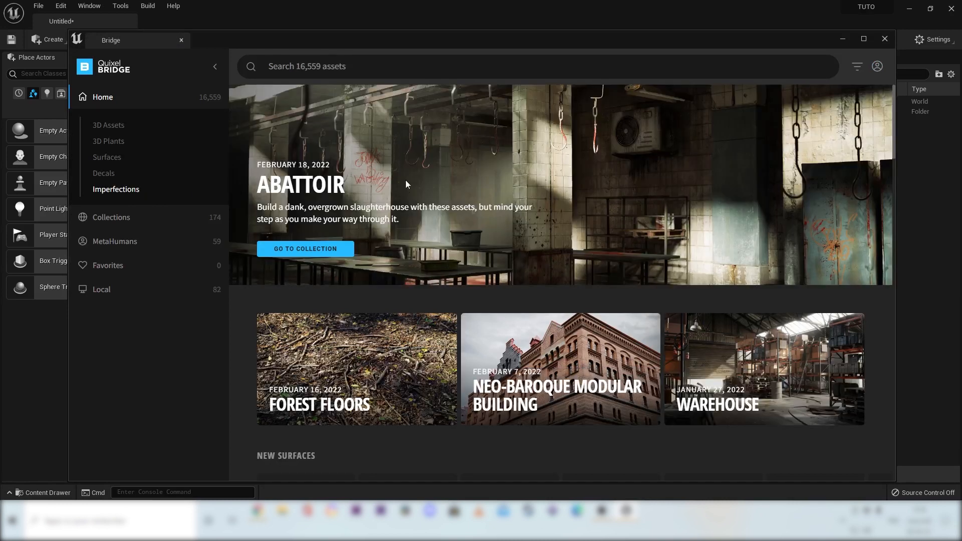
- Browse the 3D Assets category in Quixel Bridge, looking through its categories and latest assets
click(112, 125)
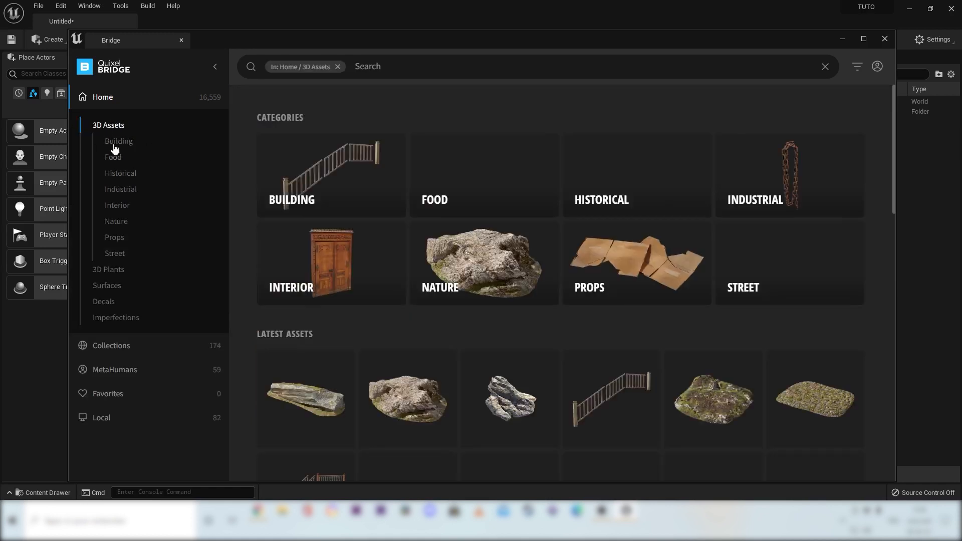
scroll(473, 207, down, 3)
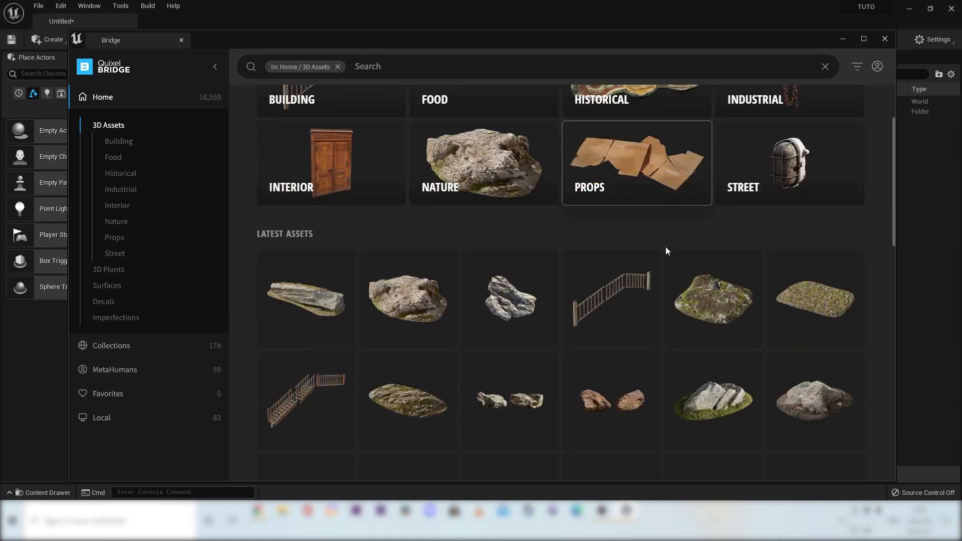
scroll(472, 309, down, 4)
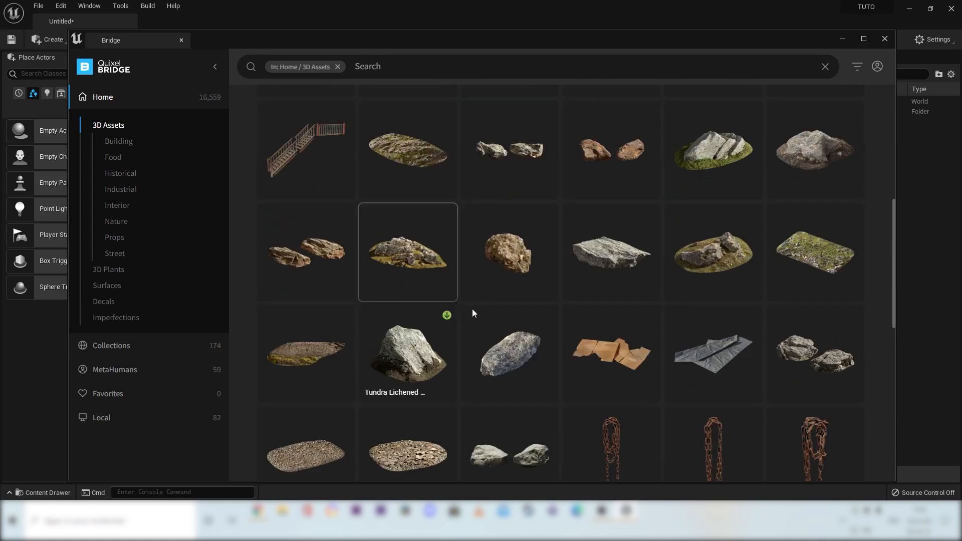
scroll(633, 398, down, 2)
scroll(620, 324, down, 2)
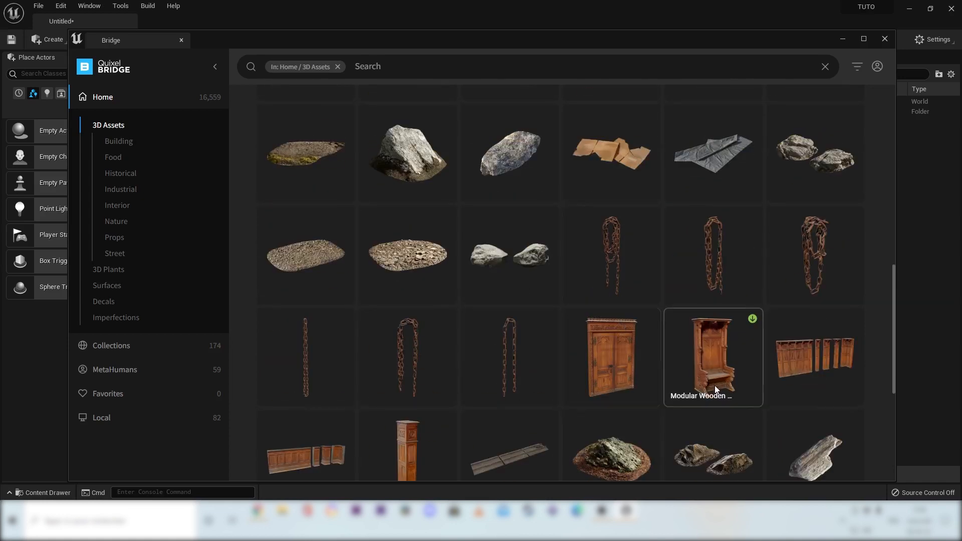
scroll(651, 337, down, 2)
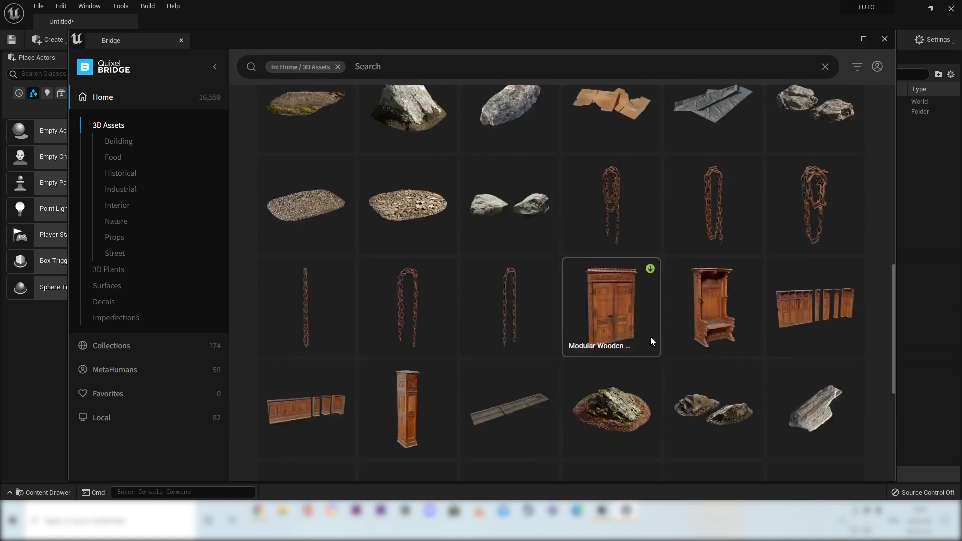
- Look through the rest of the 3D Assets list in Quixel Bridge and return to its category overview
scroll(470, 320, down, 4)
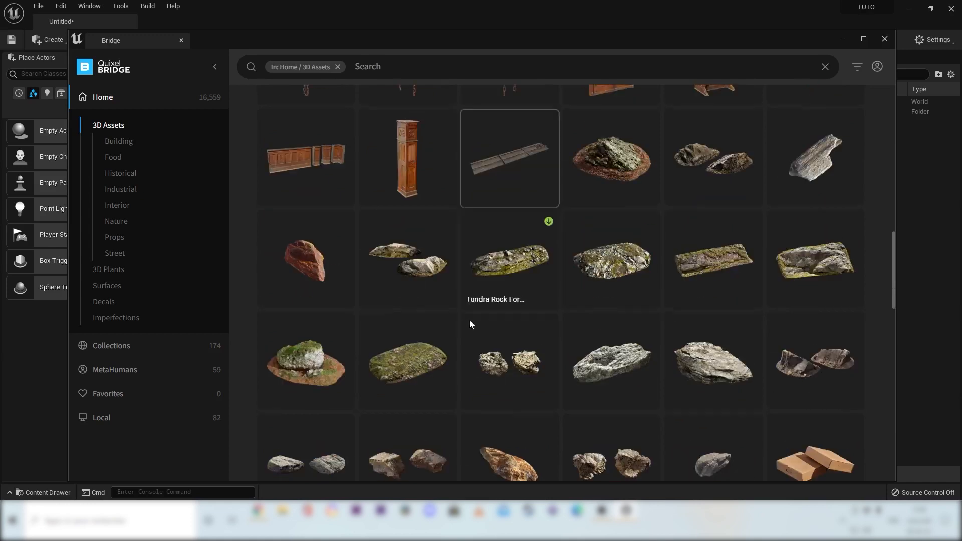
scroll(600, 366, up, 3)
scroll(587, 315, up, 10)
scroll(588, 314, up, 1)
scroll(609, 304, down, 2)
scroll(611, 304, up, 2)
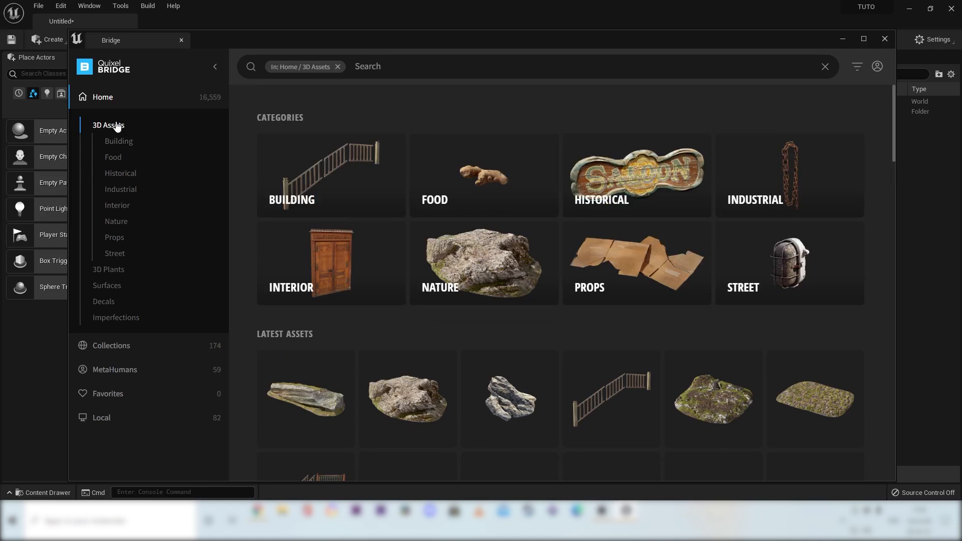
- Open the Arctic Ice and Snow collection from the Natural group of the Environment collections
click(116, 347)
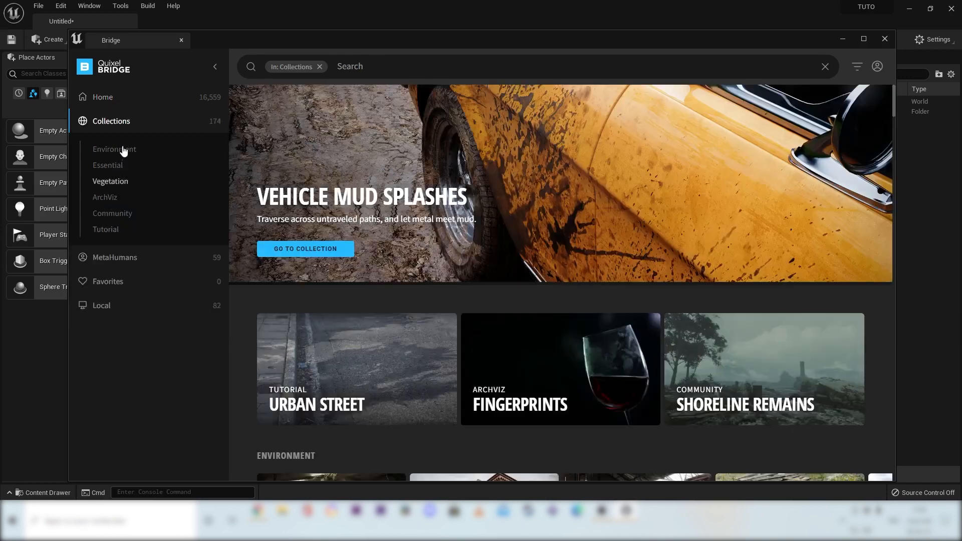
click(124, 151)
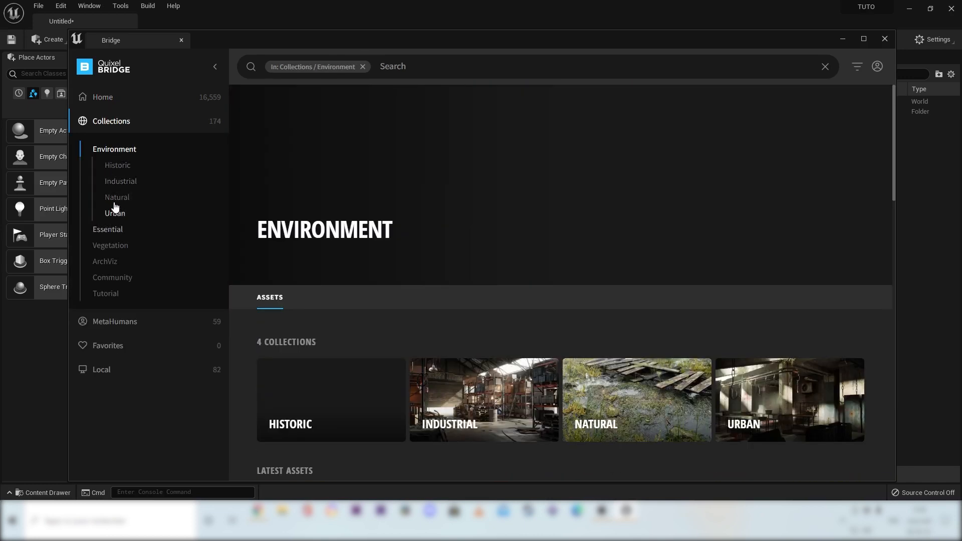
click(116, 198)
scroll(607, 337, down, 4)
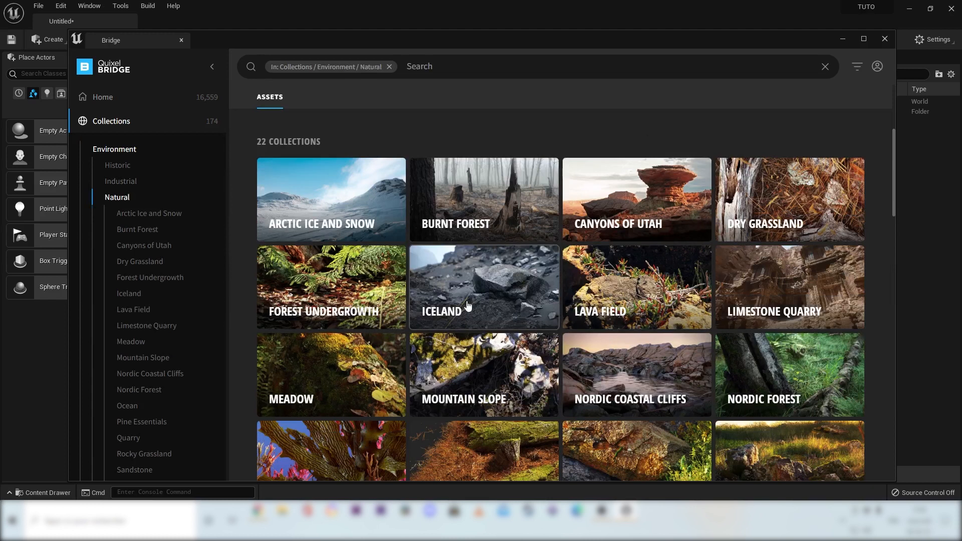
click(335, 199)
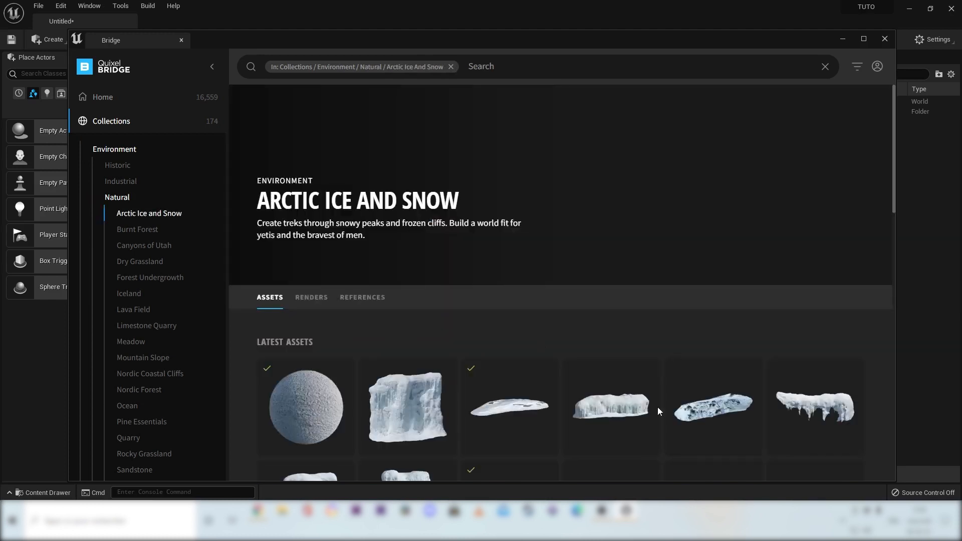
- Select the undownloaded Ice Cliff near the start of the collection's assets, view its details and set the quality to High Quality
drag(894, 161, 892, 357)
drag(893, 323, 889, 266)
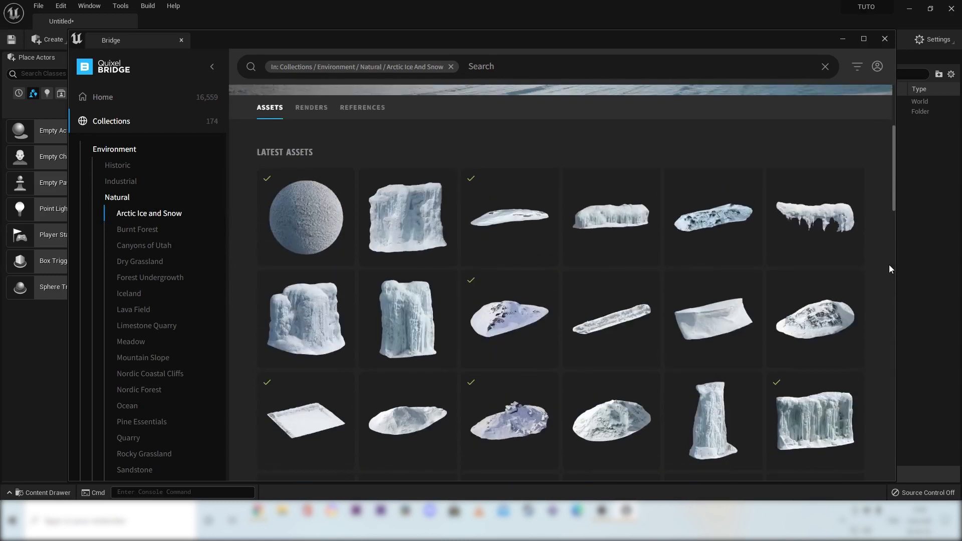
scroll(877, 176, up, 4)
scroll(885, 253, down, 5)
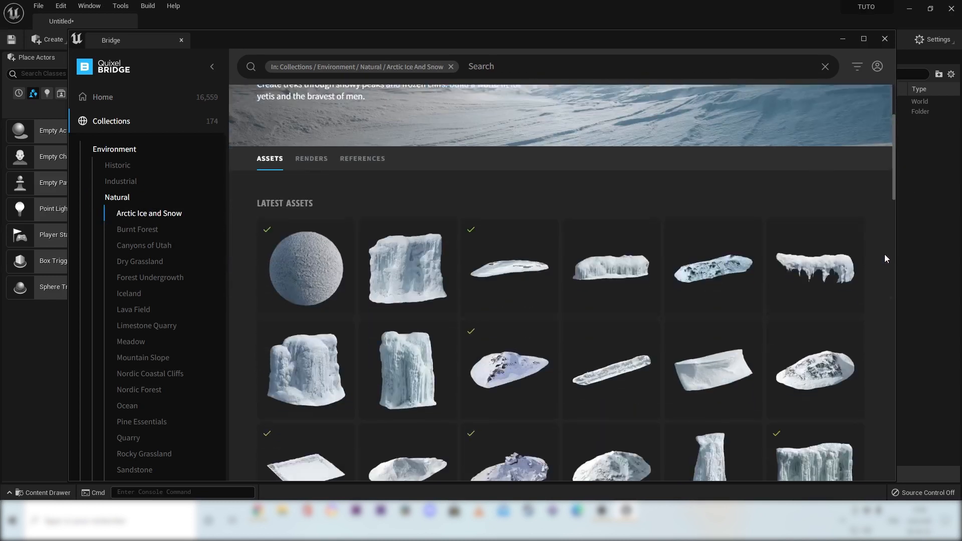
drag(894, 196, 895, 186)
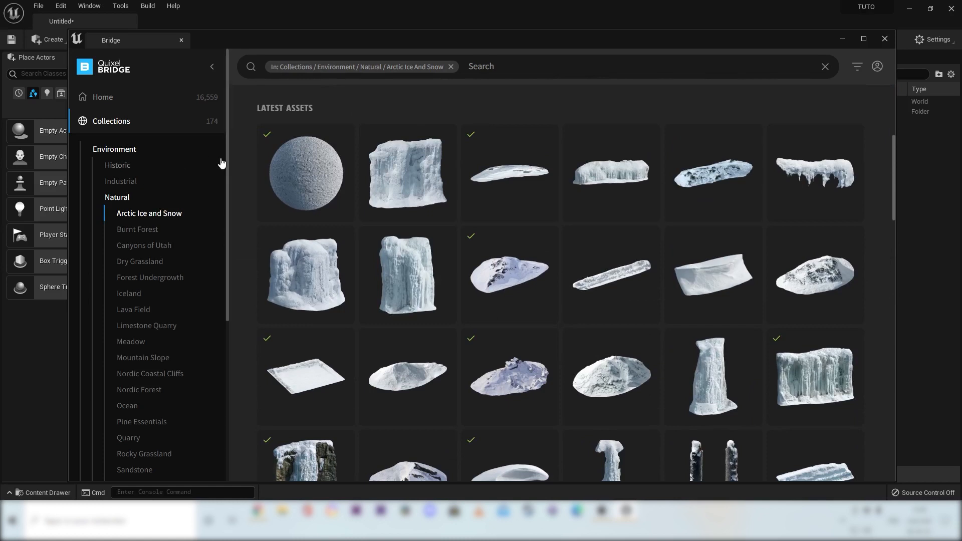
click(406, 176)
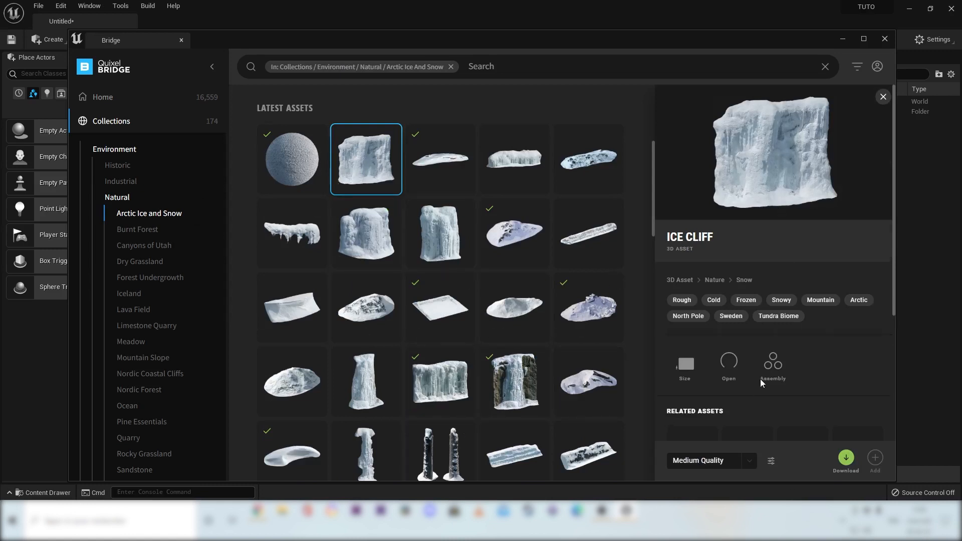
scroll(760, 379, down, 2)
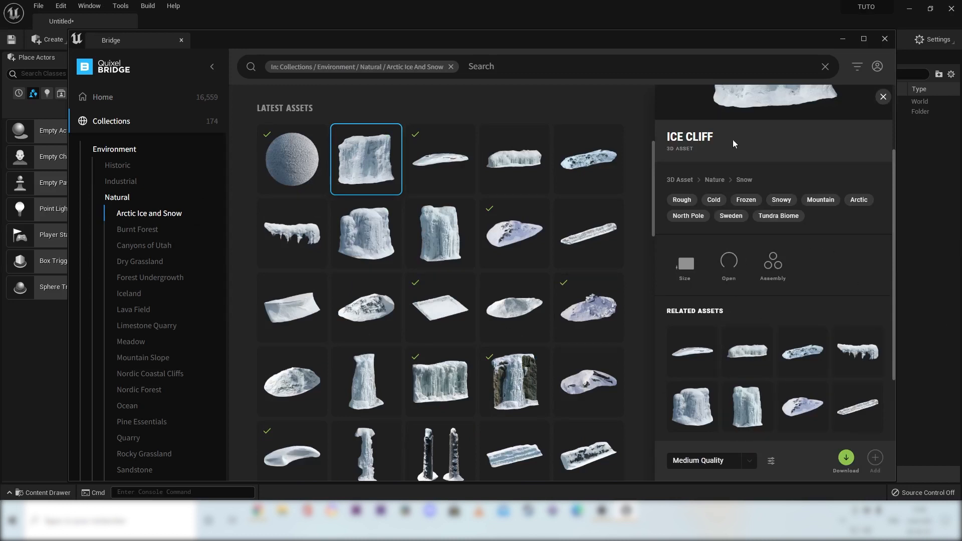
scroll(791, 321, up, 1)
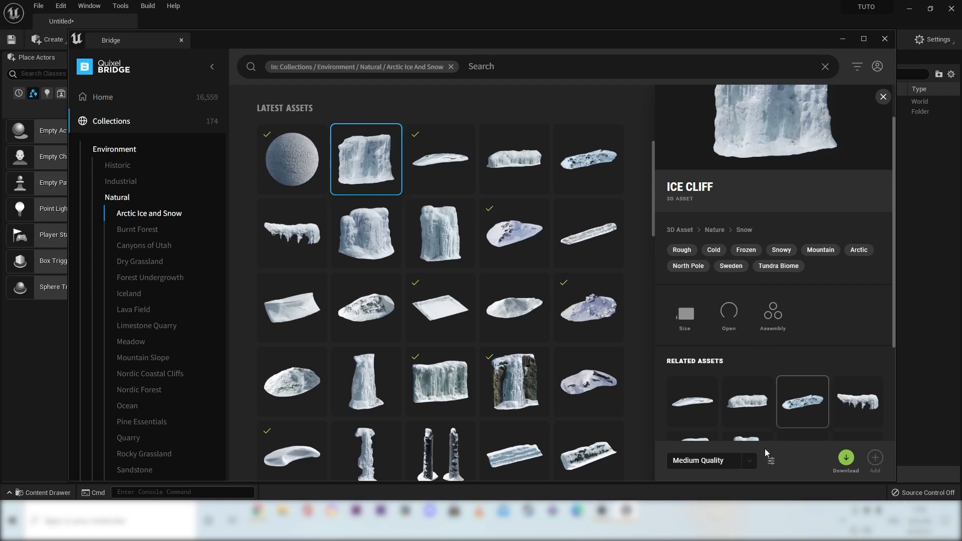
click(748, 460)
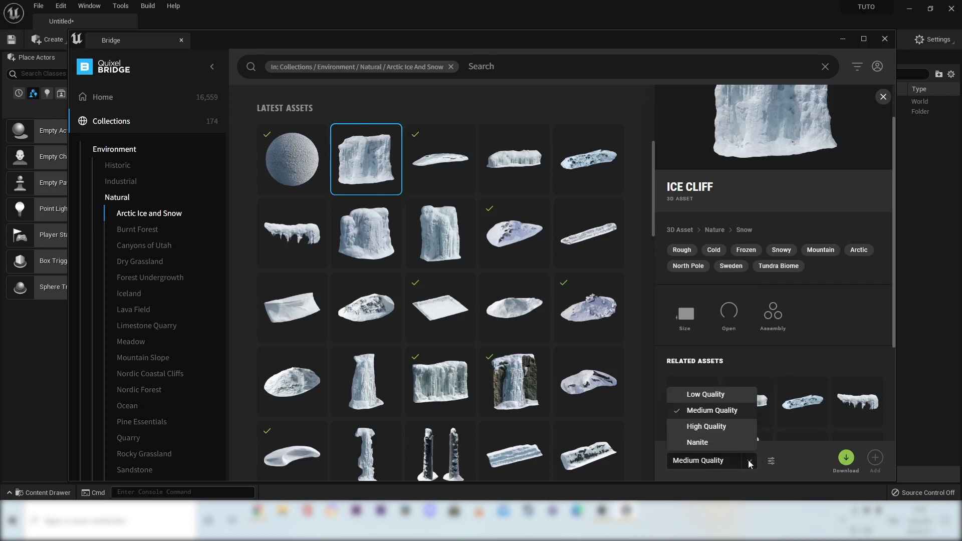
click(721, 427)
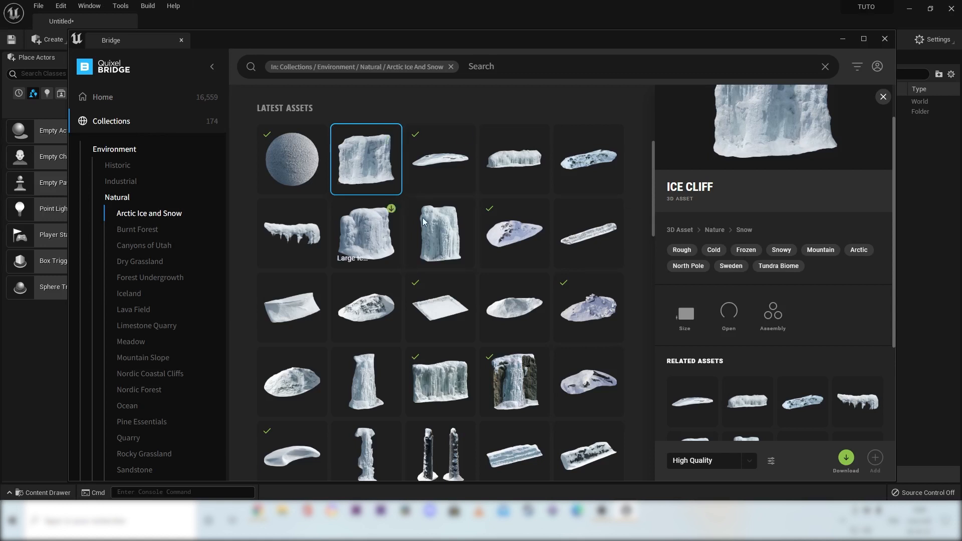
- Try to add the already downloaded Ice Cliff asset to the project
click(451, 387)
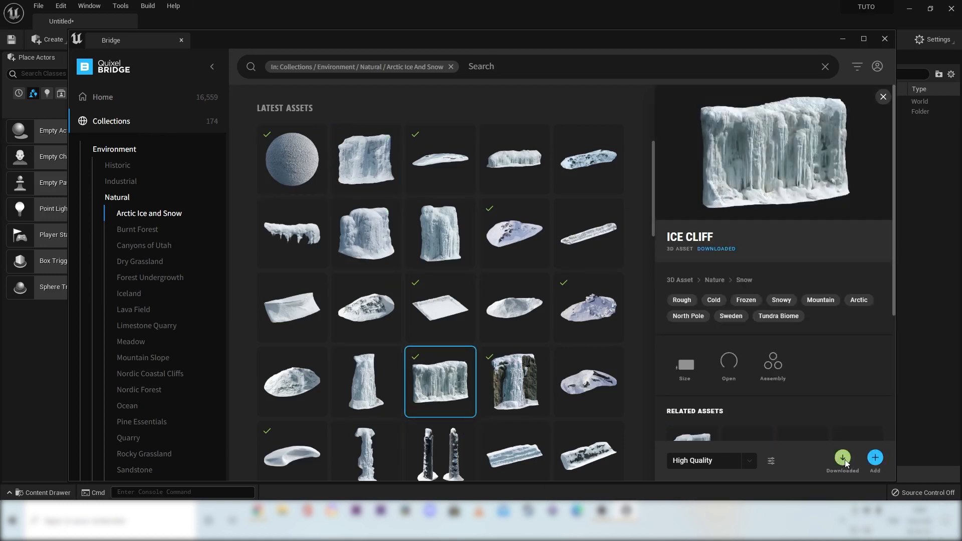
right_click(886, 468)
click(865, 476)
click(874, 460)
scroll(546, 315, down, 6)
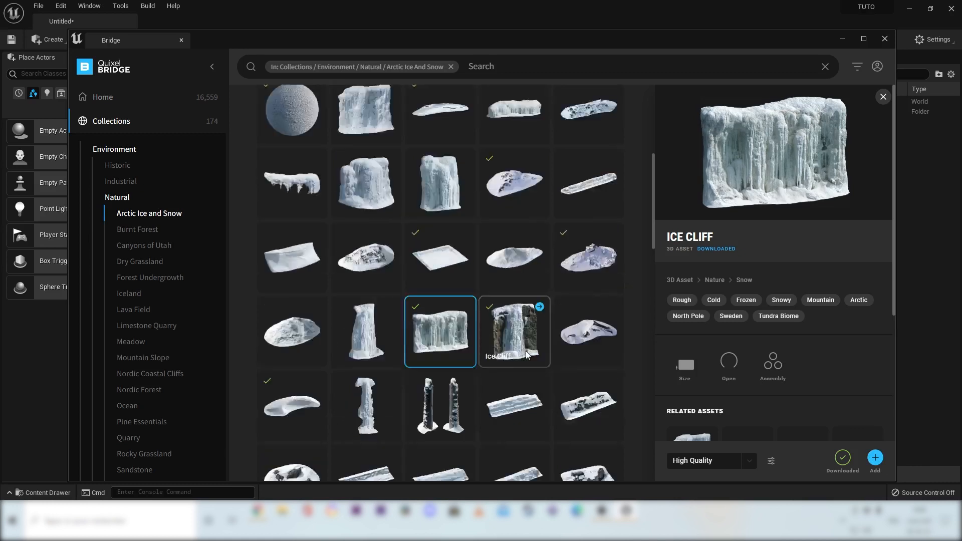
scroll(346, 351, up, 6)
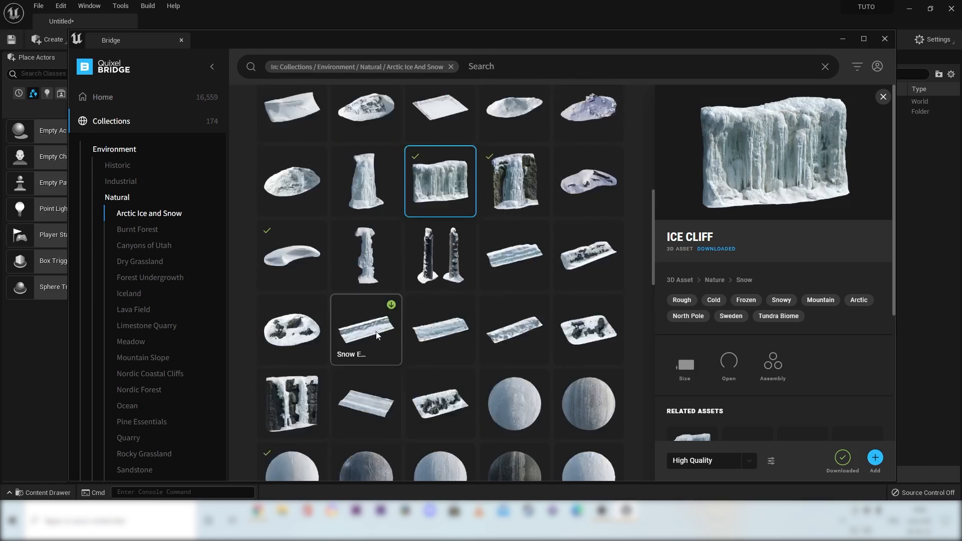
- Add the downloaded Plowed Snow Ground, Snow Hill, Snowy Ground and Snow Embankment assets to the project and close Bridge
click(432, 297)
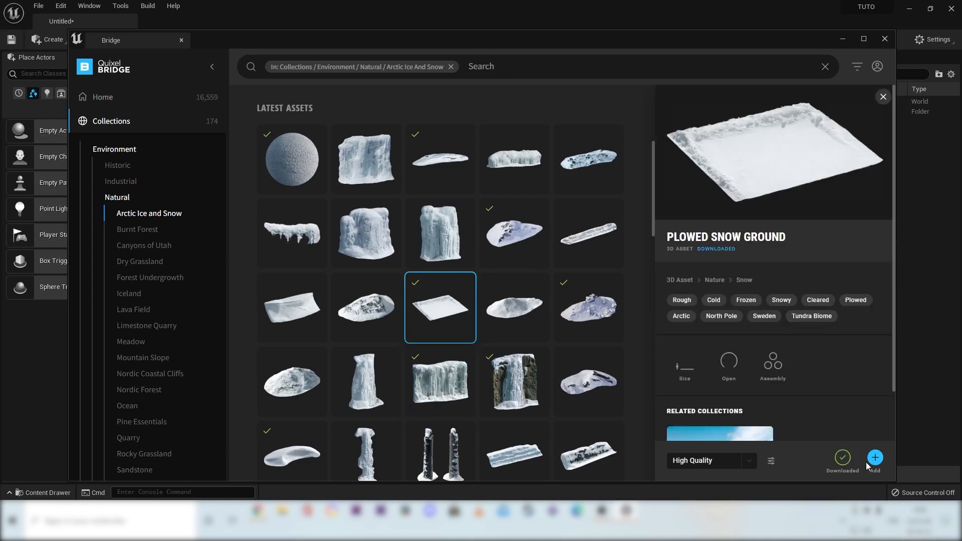
click(530, 234)
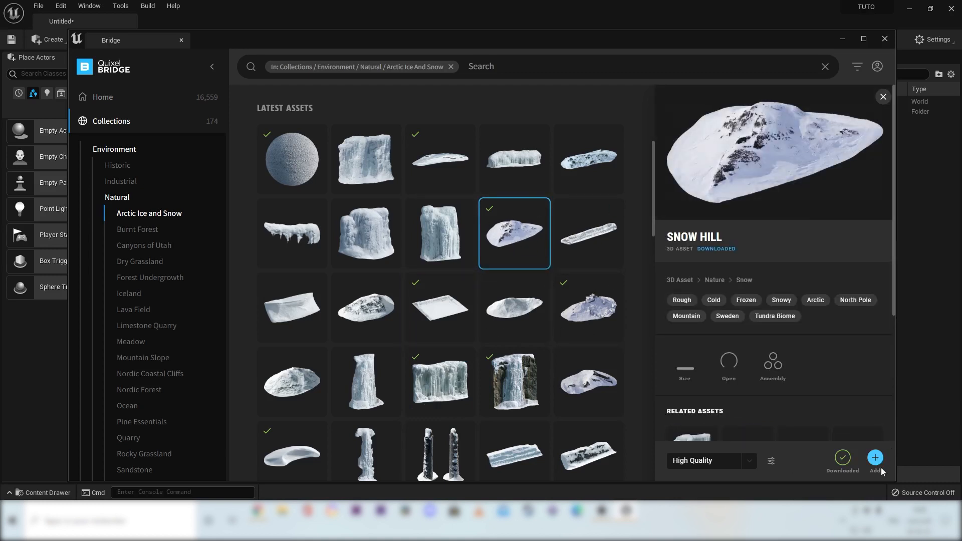
click(447, 163)
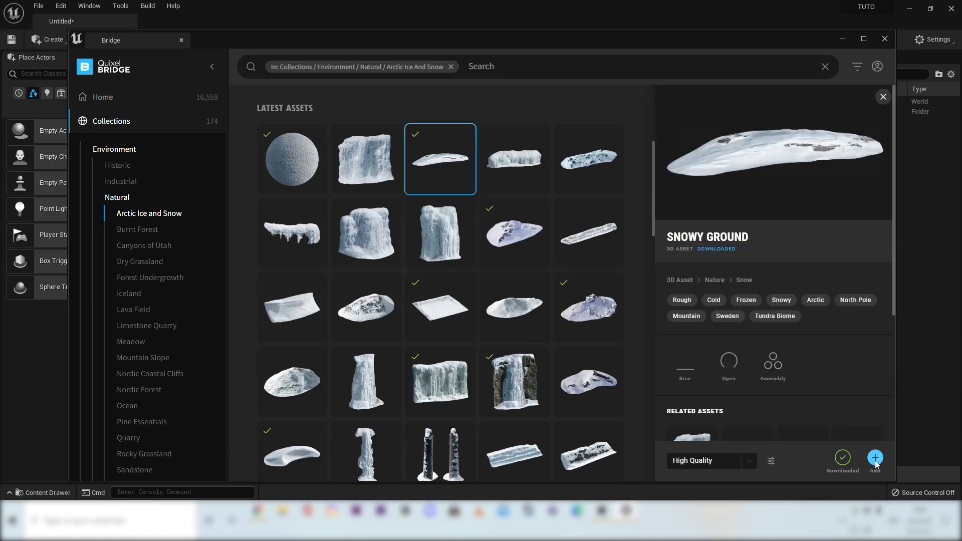
scroll(366, 381, down, 1)
click(292, 406)
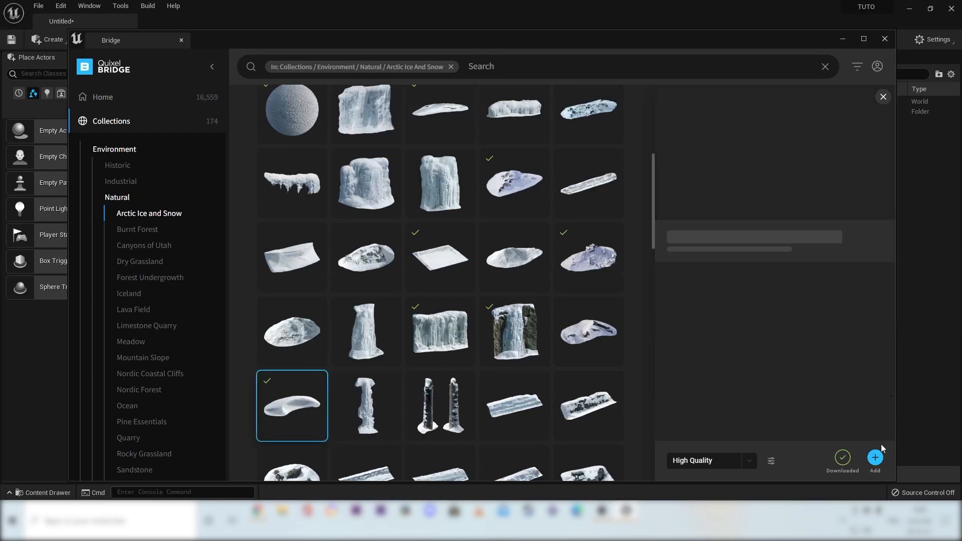
scroll(391, 296, down, 3)
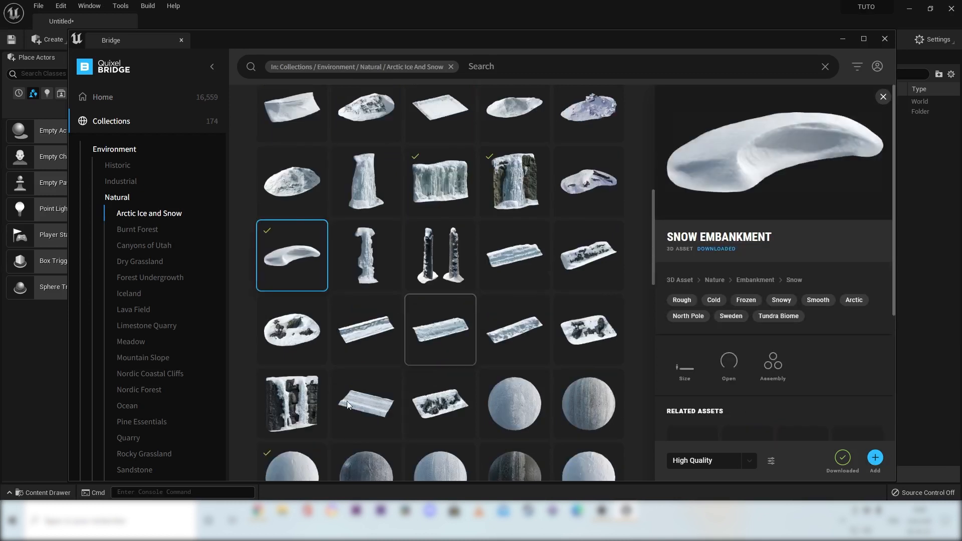
scroll(491, 430, up, 1)
scroll(573, 350, down, 2)
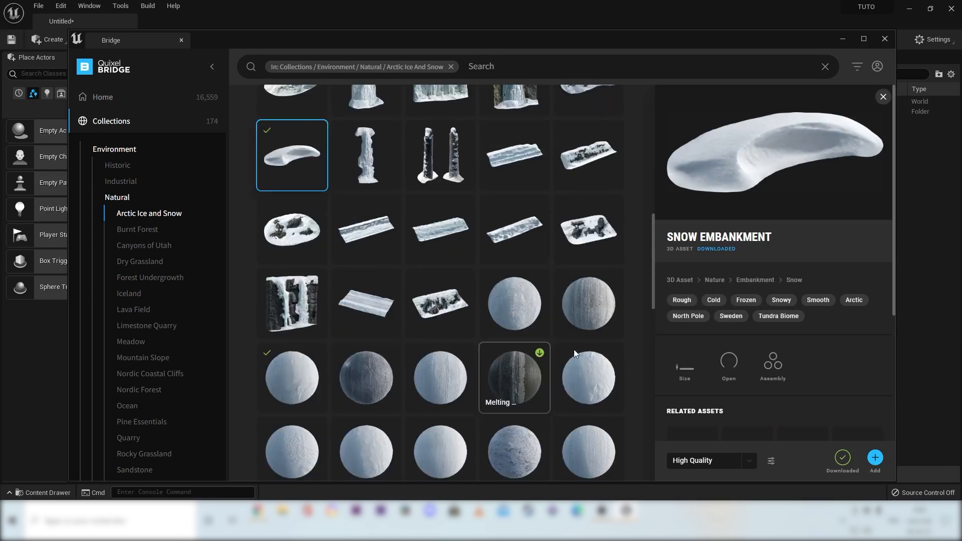
scroll(501, 293, up, 3)
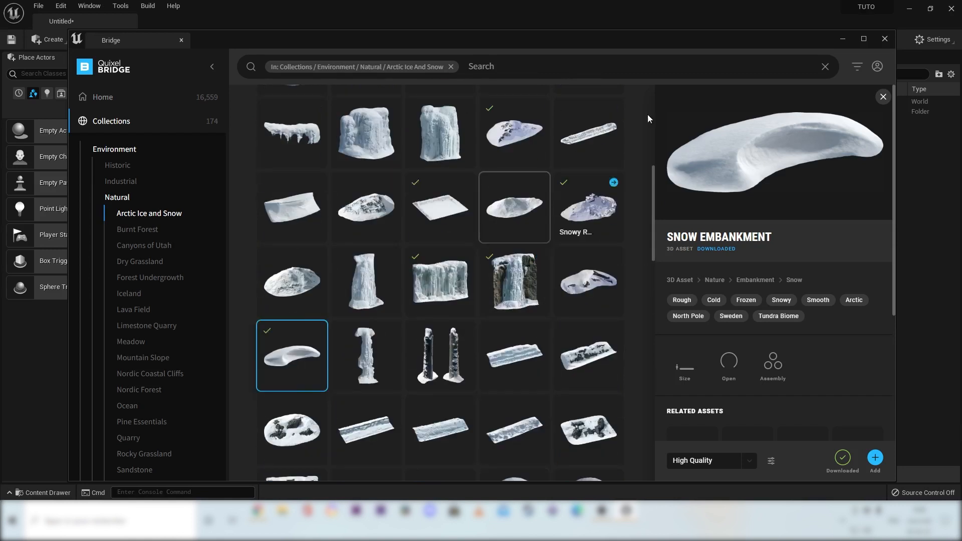
click(886, 39)
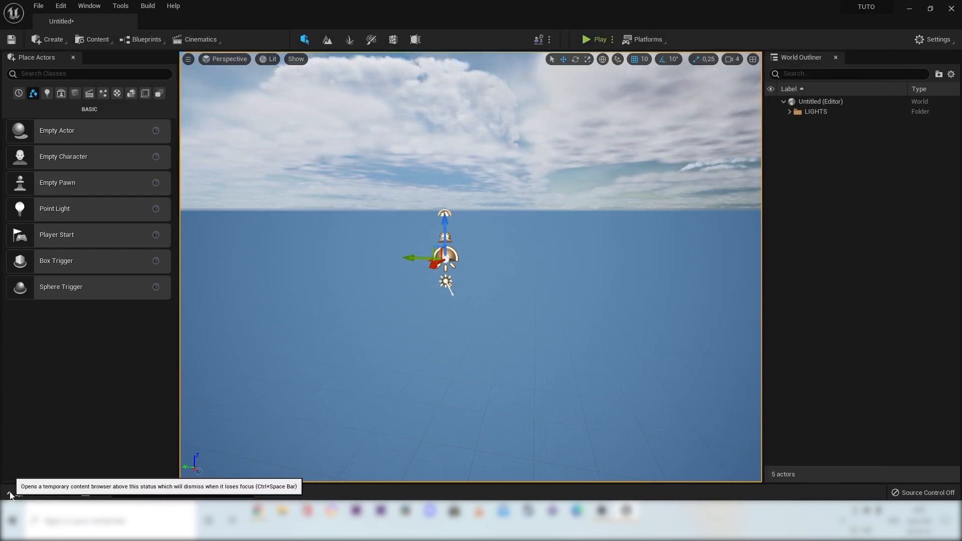
- Open the Plowed_Snow_Ground asset folder inside Megascans/3D_Assets in the project content
click(40, 493)
click(16, 351)
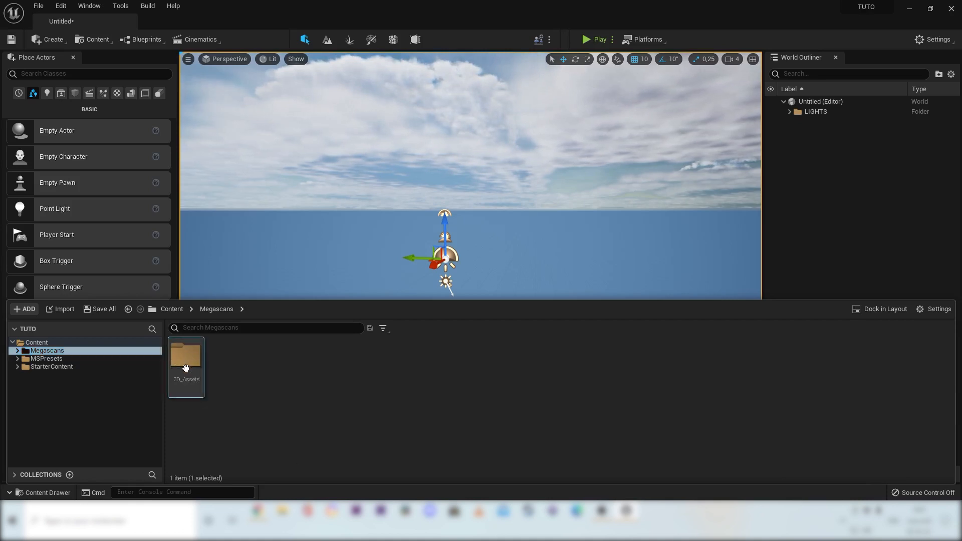
double_click(192, 356)
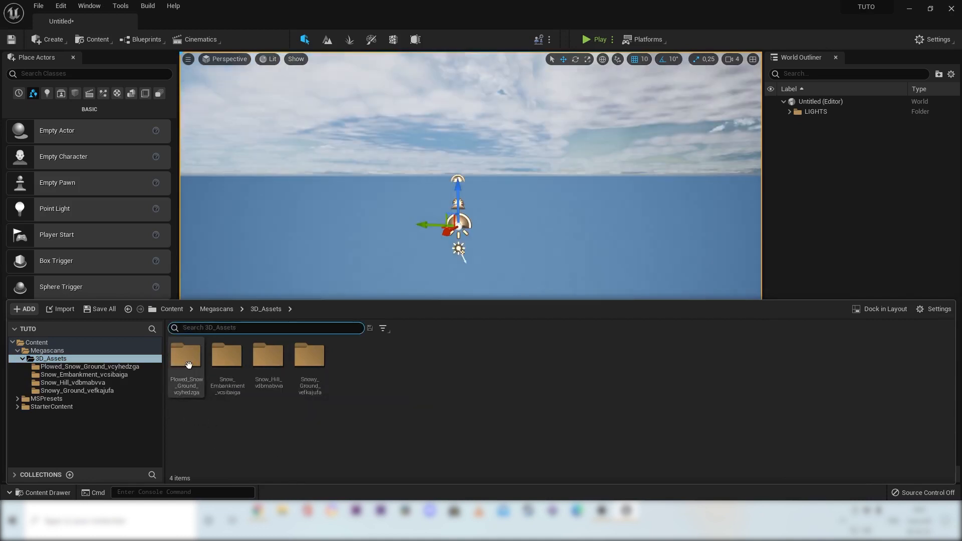
click(186, 372)
double_click(186, 372)
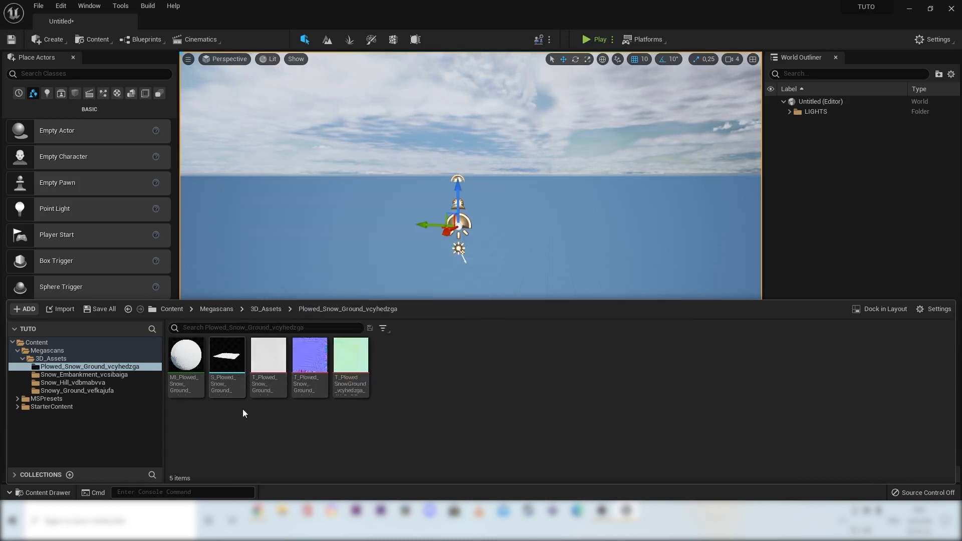
- Place the S_Plowed_Snow_Ground static mesh in the level below the light actors
mouse_move(225, 355)
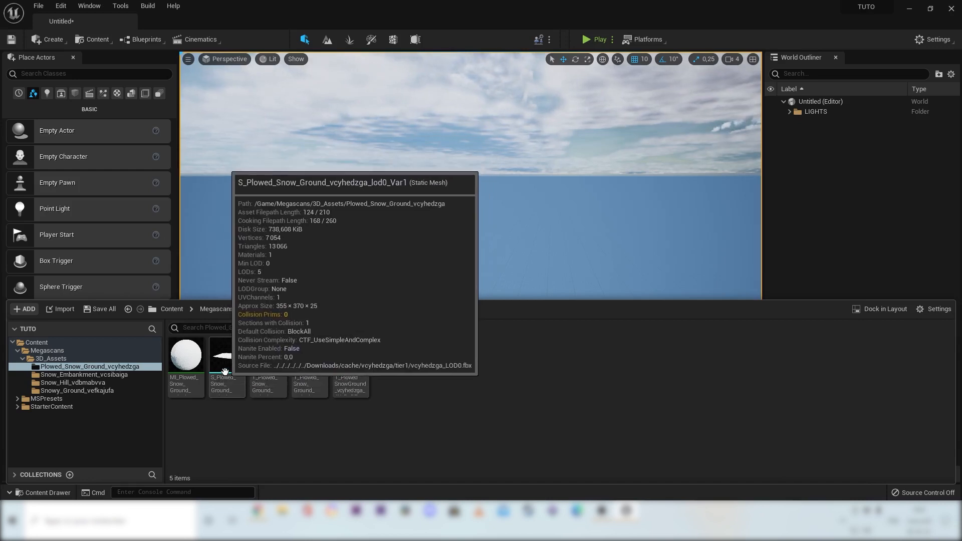
drag(225, 369, 459, 282)
scroll(500, 311, up, 3)
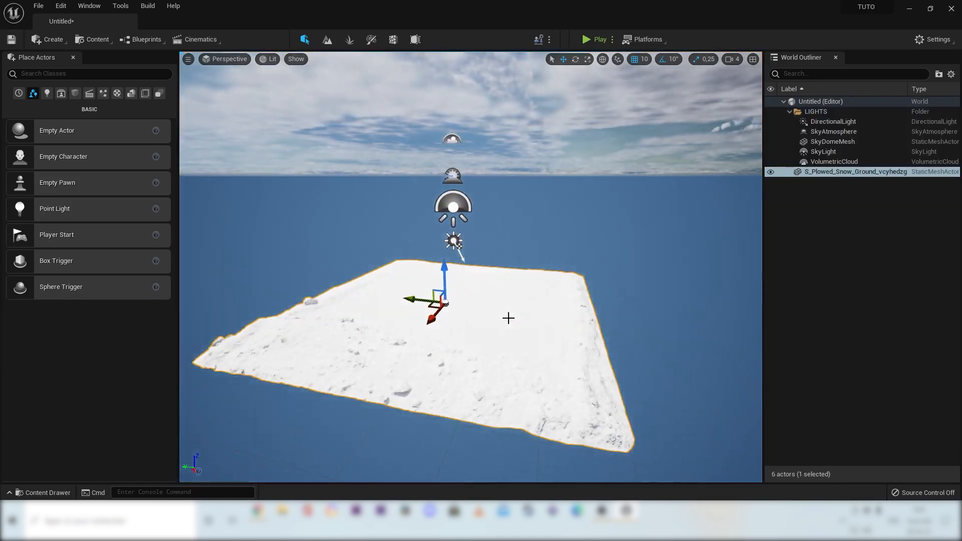
- Examine the placed plowed snow ground mesh in the viewport from near, far and different angles
scroll(503, 300, up, 3)
middle_drag(502, 301, 484, 346)
scroll(502, 301, up, 3)
middle_drag(503, 300, 496, 253)
scroll(500, 299, down, 12)
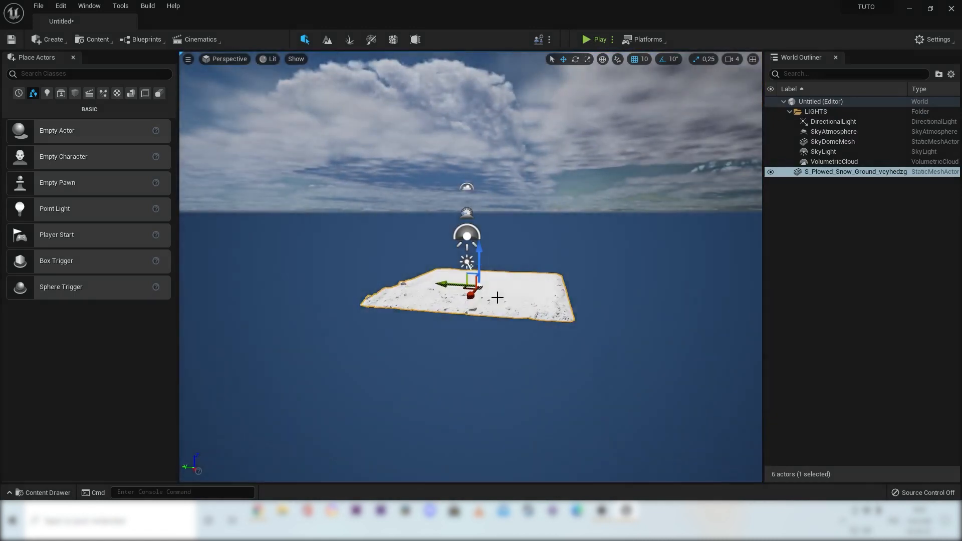
right_drag(496, 296, 501, 321)
scroll(521, 334, up, 8)
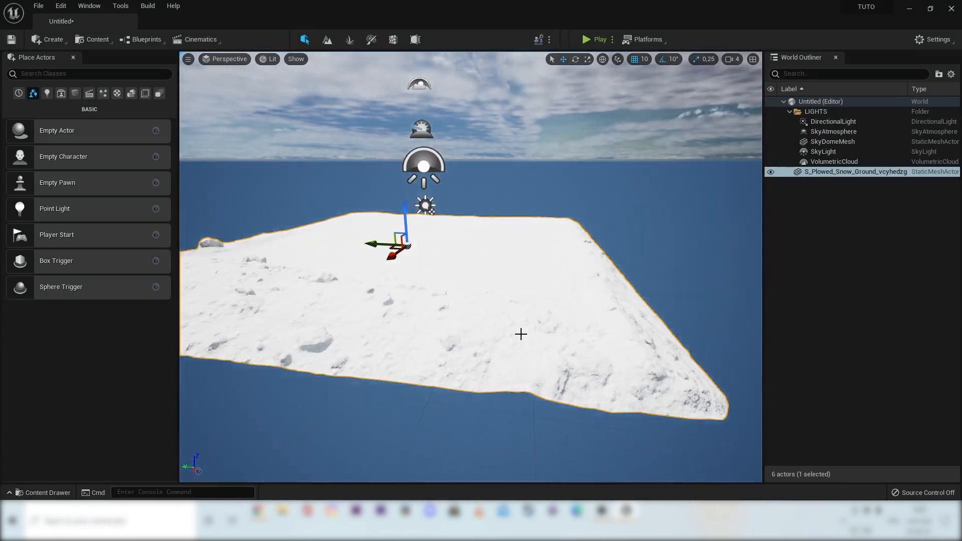
scroll(521, 334, down, 7)
middle_drag(517, 329, 512, 308)
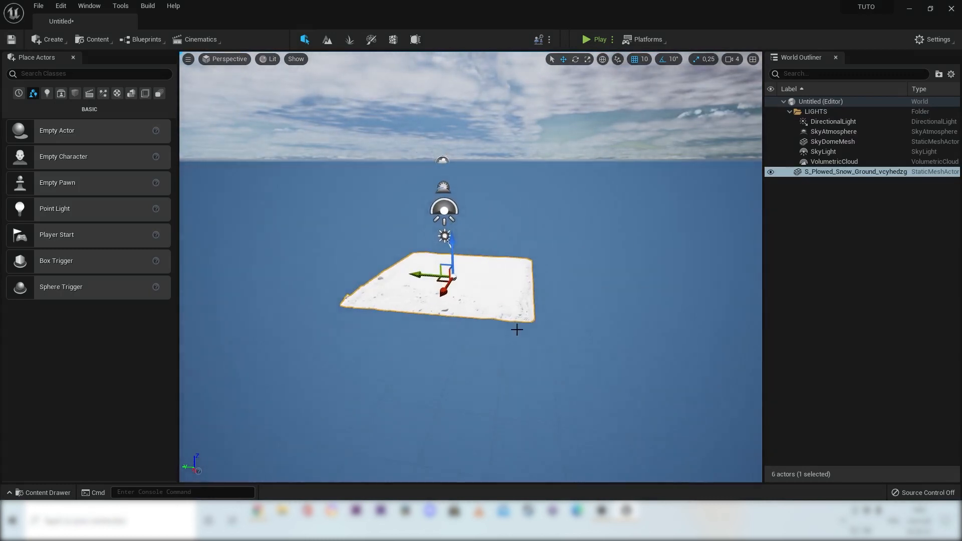
scroll(517, 331, up, 6)
right_drag(425, 296, 412, 297)
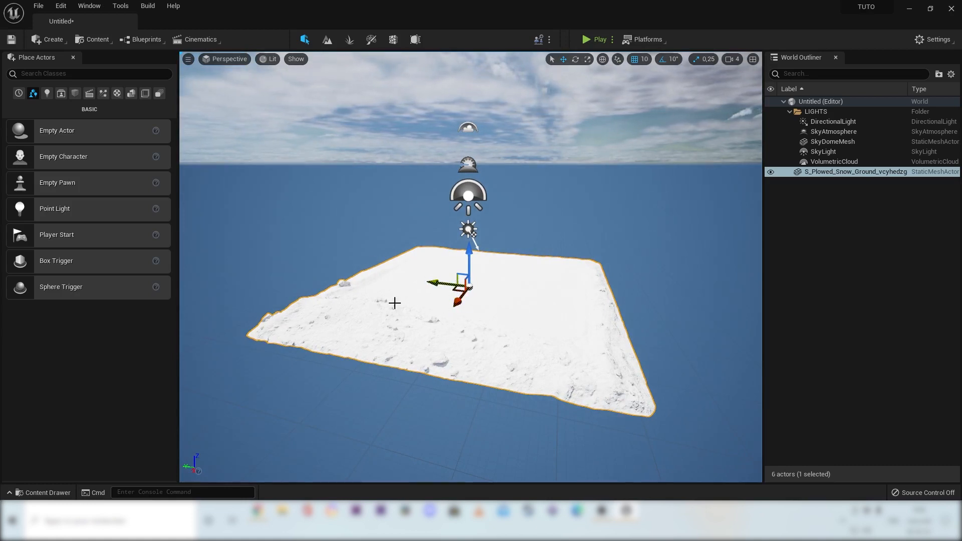
- Move the plowed snow ground mesh horizontally so it lies in front of the light actors
drag(440, 285, 373, 326)
drag(384, 275, 455, 293)
mouse_move(604, 322)
right_down()
mouse_move(646, 309)
mouse_move(620, 309)
mouse_move(596, 326)
right_up()
scroll(592, 319, up, 5)
scroll(591, 320, down, 5)
middle_drag(601, 277, 600, 258)
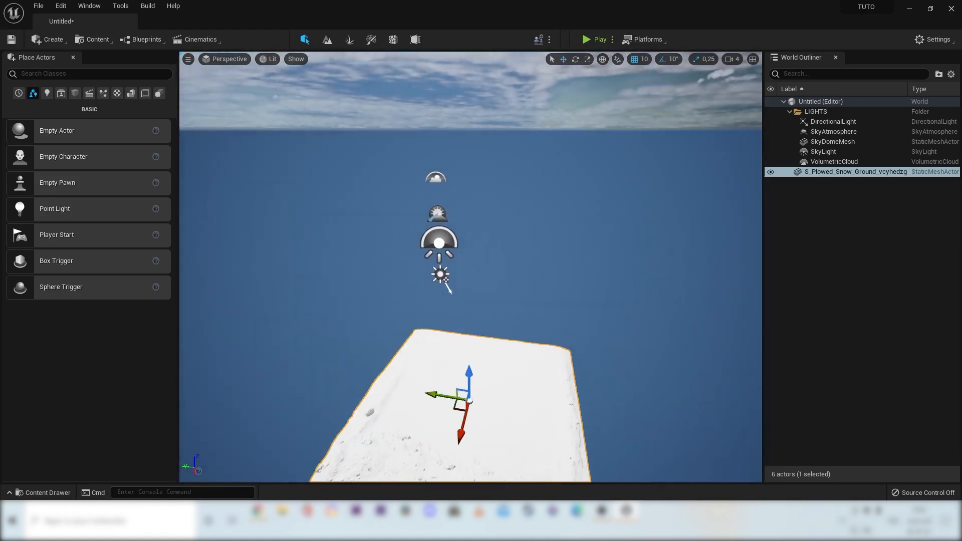
- Duplicate the plowed snow ground mesh side by side to form a grid of two rows of three tiles
right_drag(601, 277, 599, 293)
middle_drag(600, 274, 600, 300)
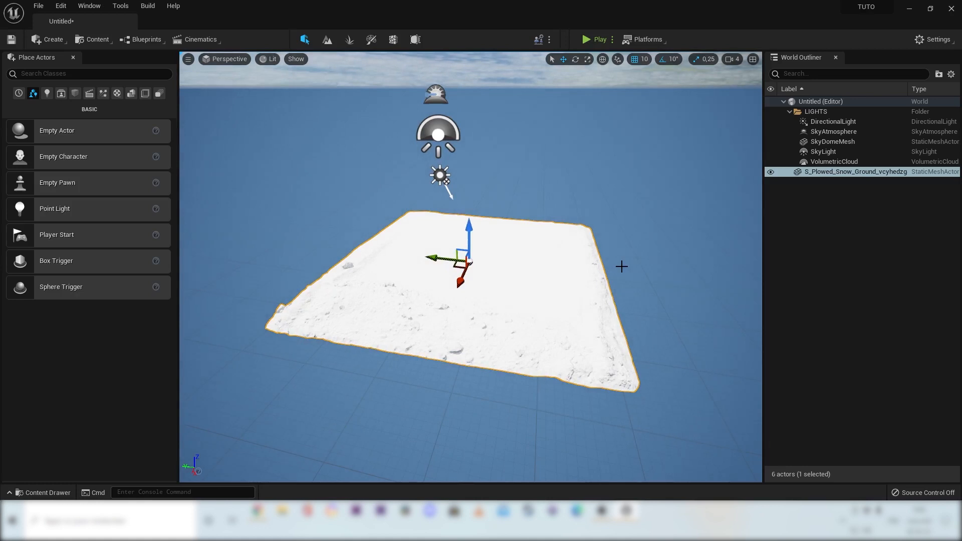
right_drag(605, 264, 602, 263)
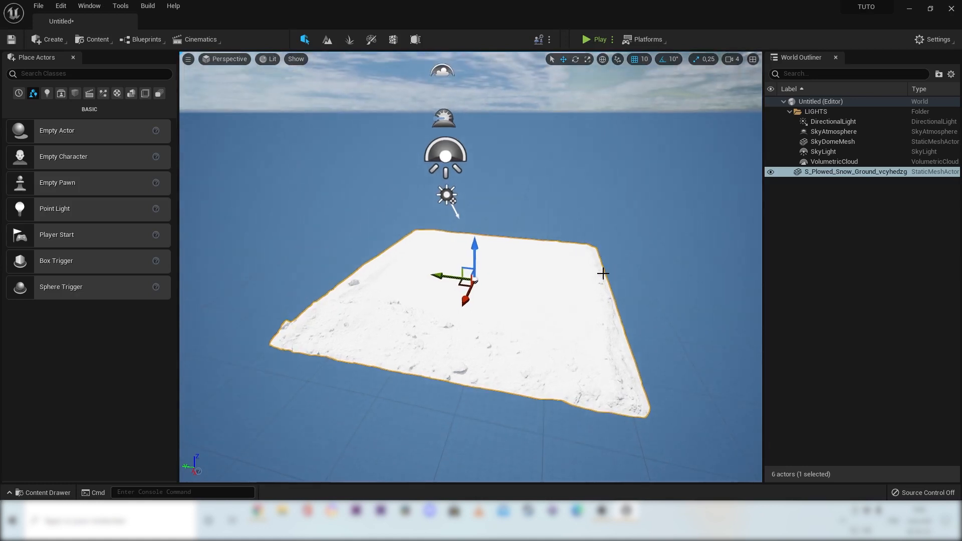
scroll(603, 273, down, 3)
scroll(594, 278, up, 2)
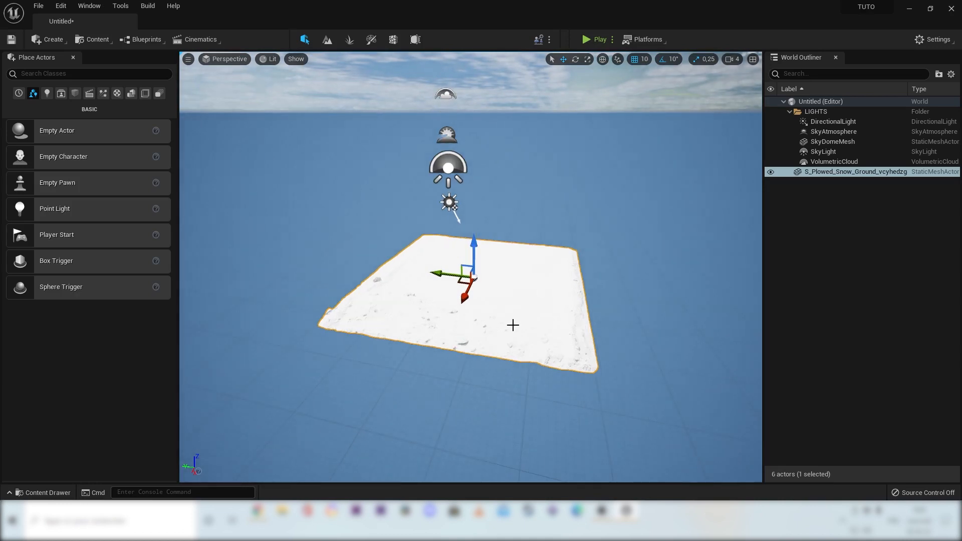
mouse_move(635, 266)
right_down()
mouse_move(642, 271)
mouse_move(632, 276)
right_up()
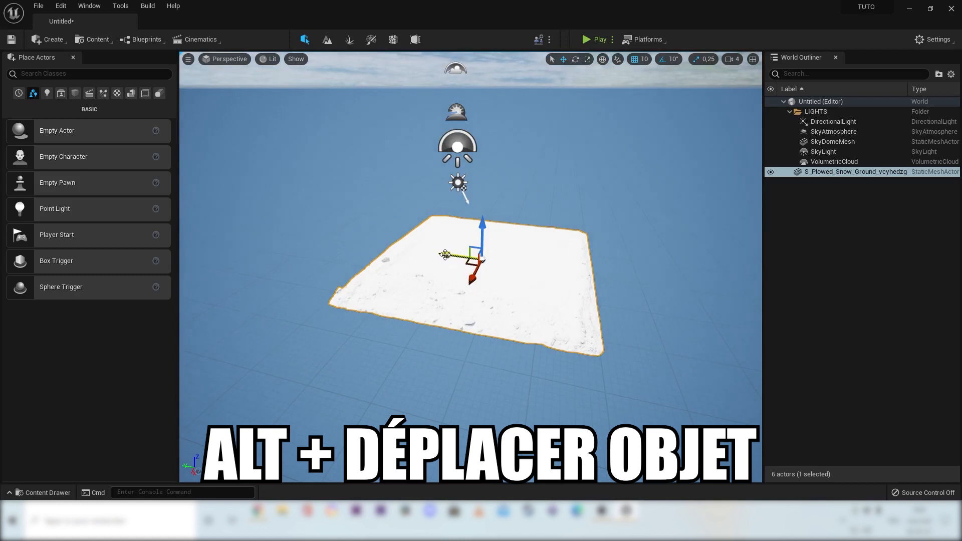
alt+drag(445, 254, 665, 281)
scroll(660, 283, down, 6)
alt+drag(570, 290, 337, 276)
scroll(379, 286, up, 8)
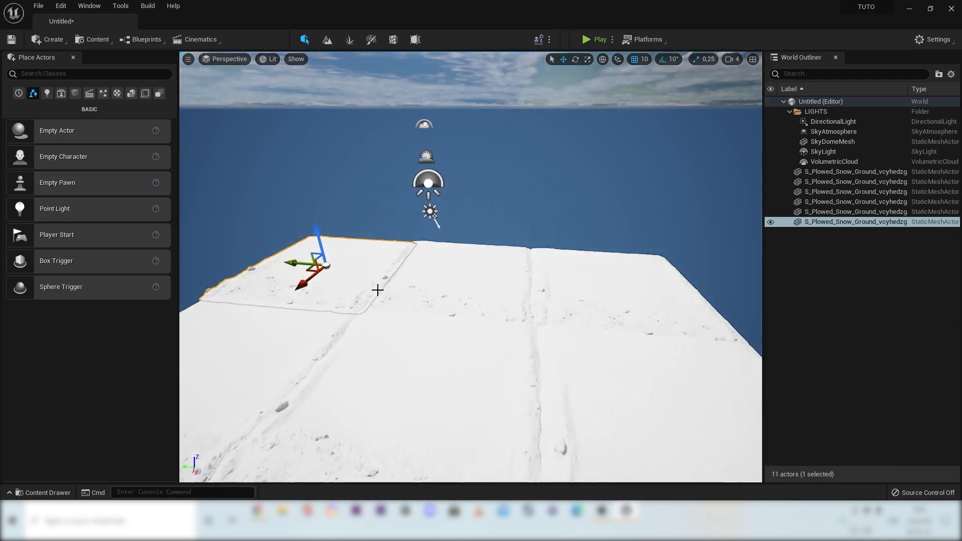
- Examine the seams and repeated pattern of the six snow ground tiles from near and far
scroll(399, 291, down, 10)
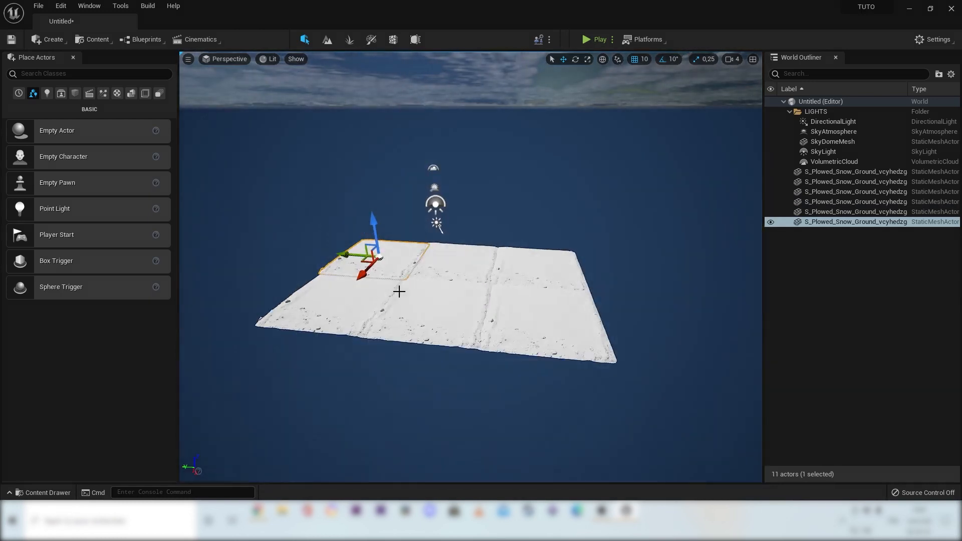
right_drag(462, 277, 509, 312)
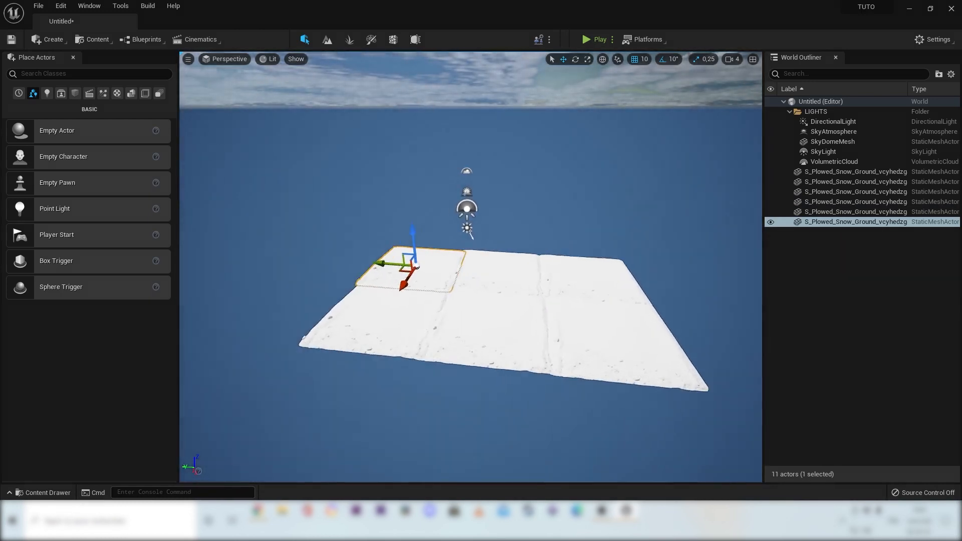
scroll(457, 288, up, 3)
scroll(508, 312, down, 3)
scroll(515, 319, up, 2)
scroll(514, 320, up, 2)
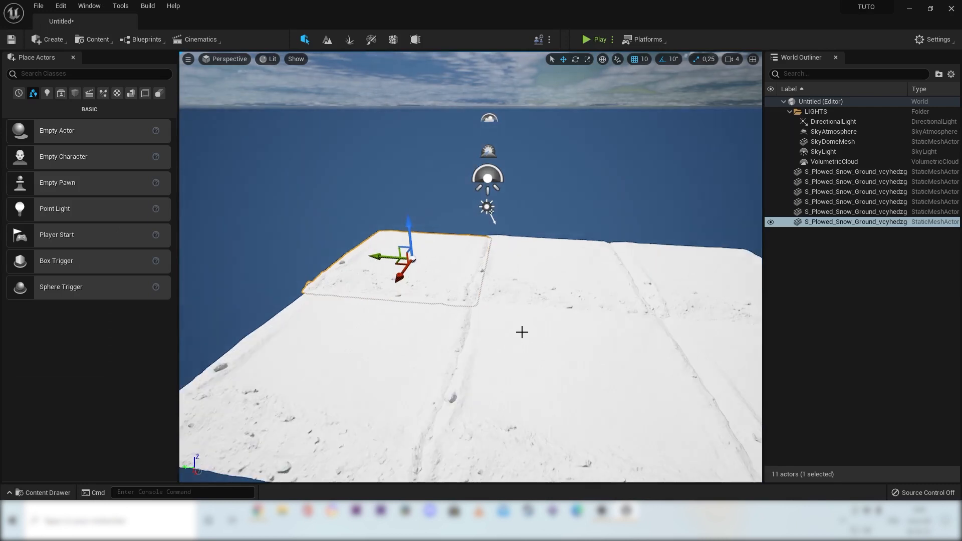
scroll(516, 324, down, 3)
scroll(515, 327, up, 6)
scroll(514, 327, down, 9)
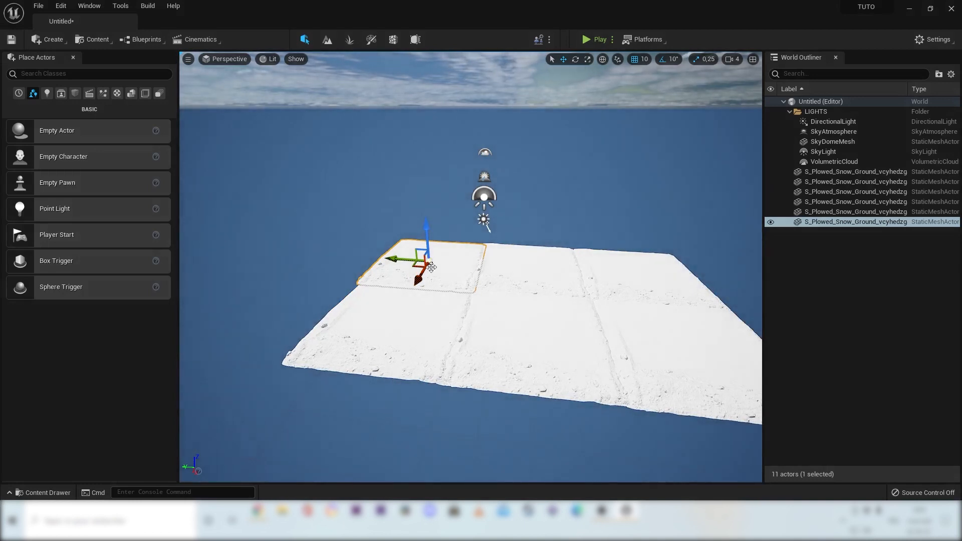
- Rotate the back-left snow tile about its vertical axis so its debris edge faces another way
right_drag(444, 299, 427, 300)
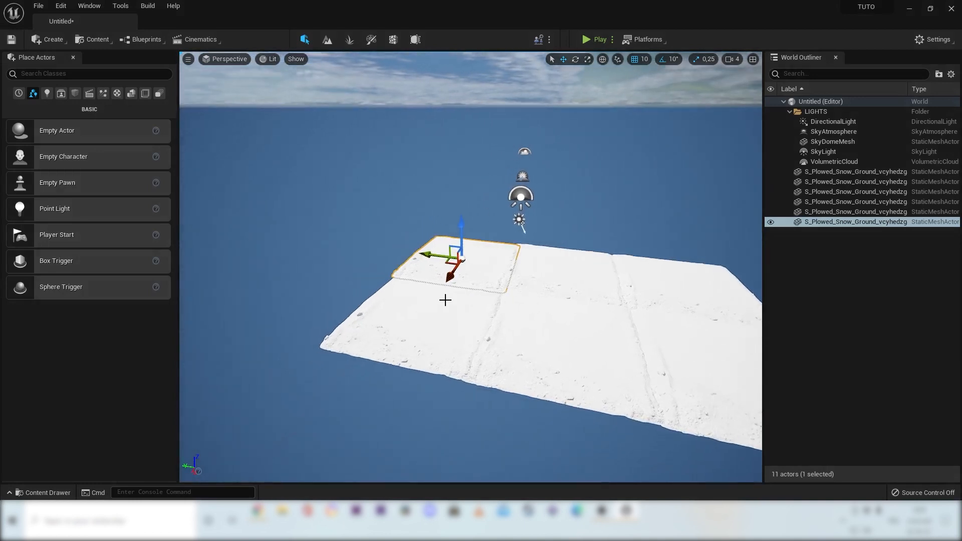
scroll(445, 299, up, 3)
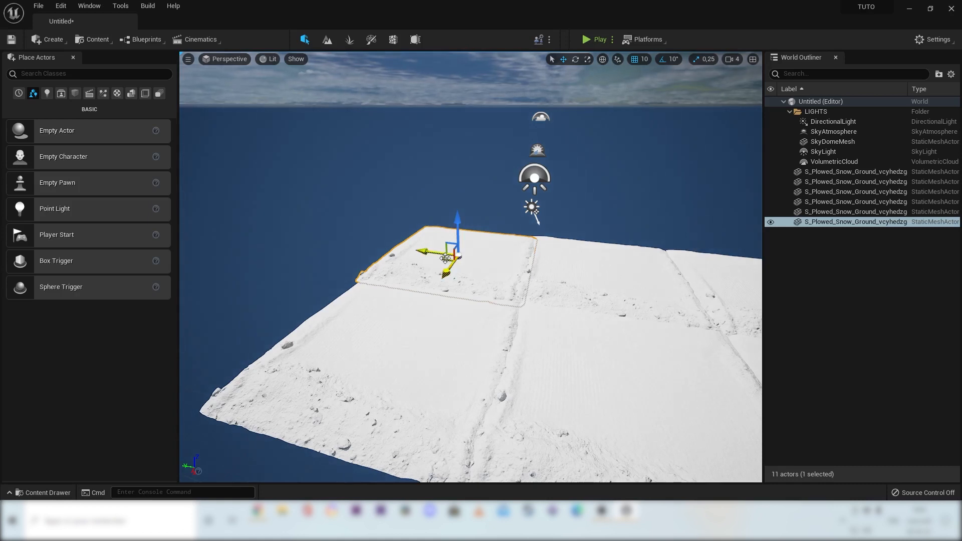
key(e)
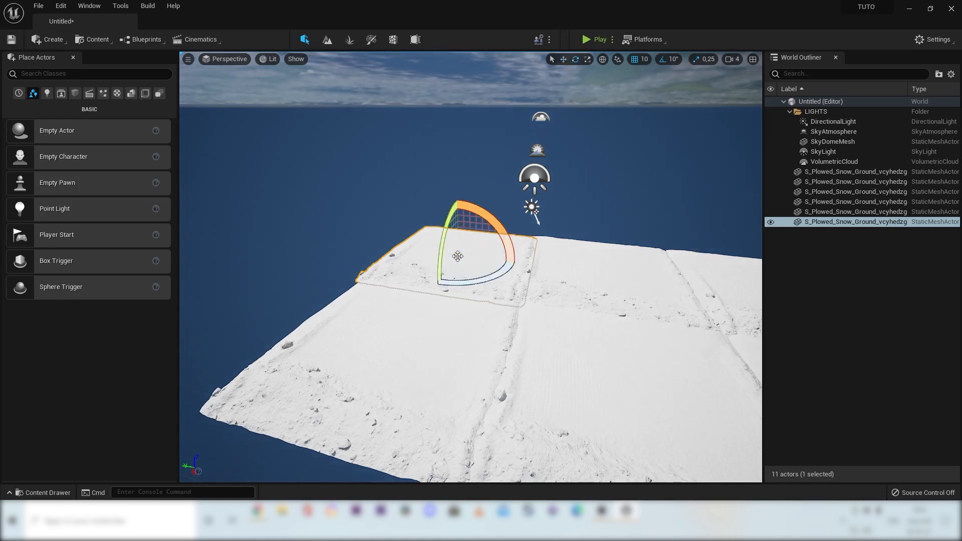
drag(504, 277, 348, 284)
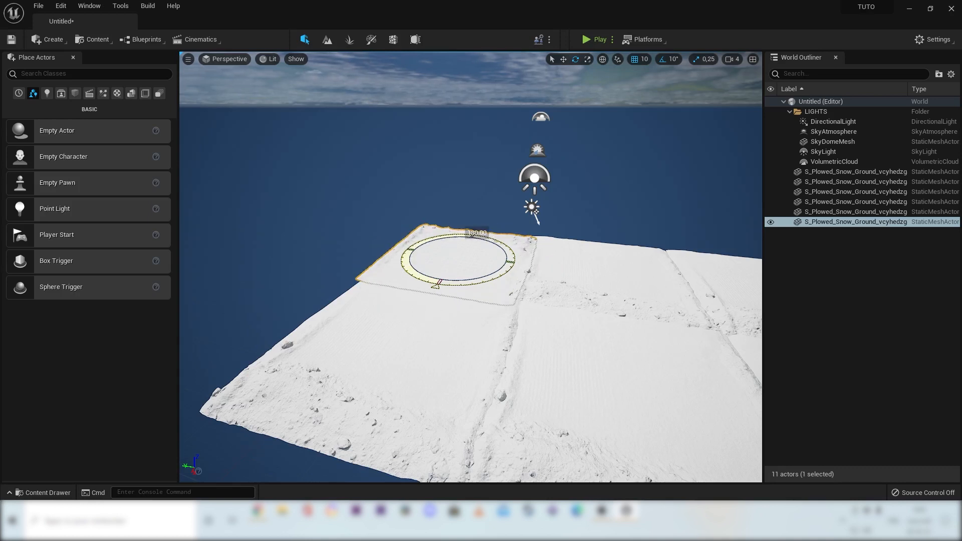
- Rotate the back-middle snow tile about its vertical axis to vary its surface pattern
click(679, 274)
click(507, 391)
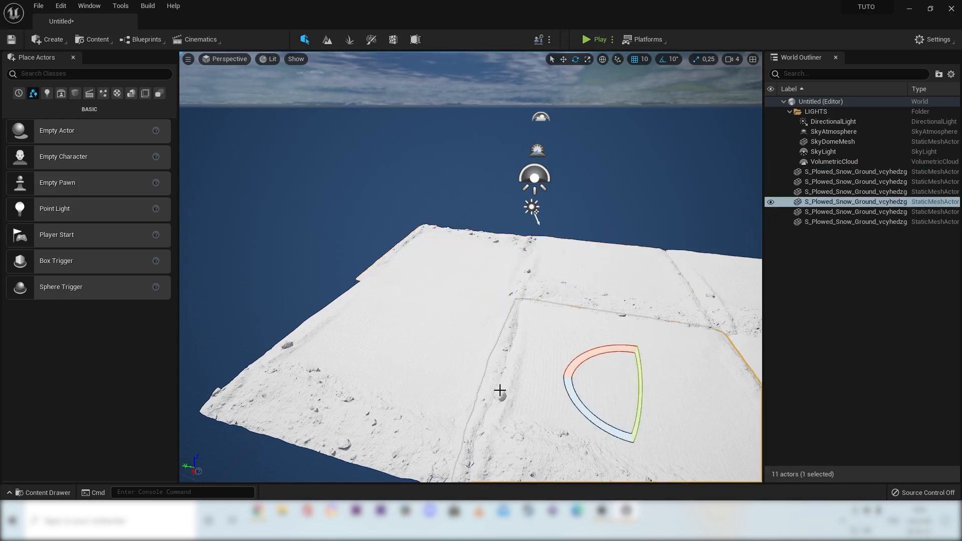
click(430, 242)
click(598, 279)
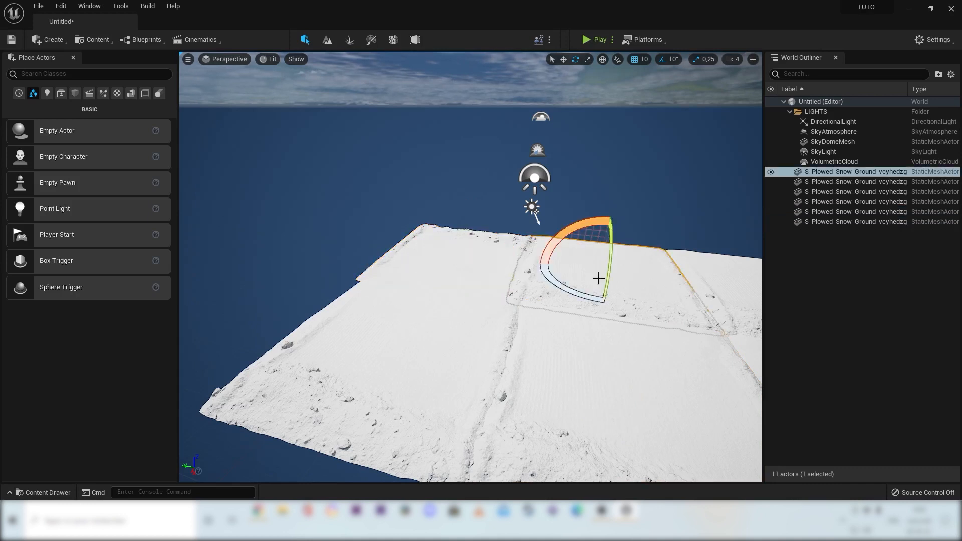
right_drag(667, 344, 694, 345)
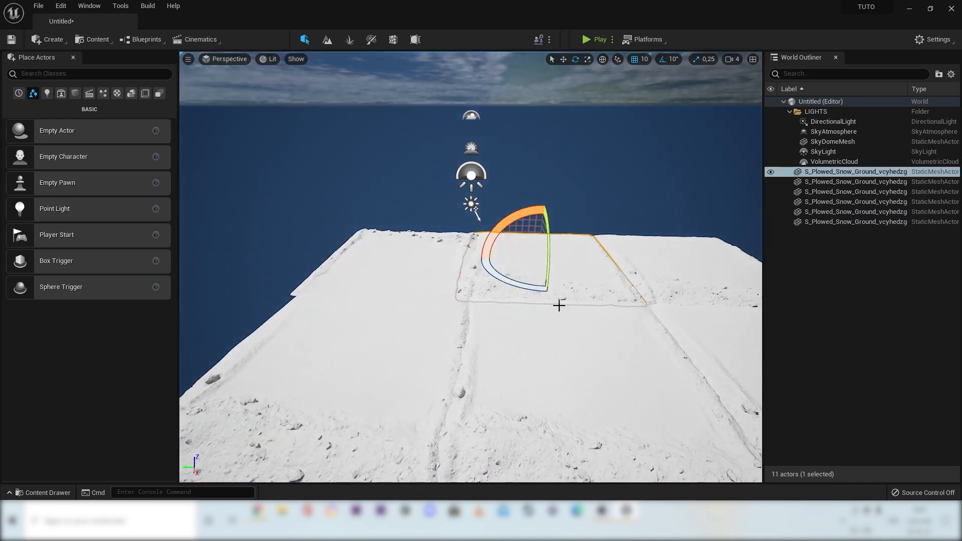
drag(500, 277, 585, 345)
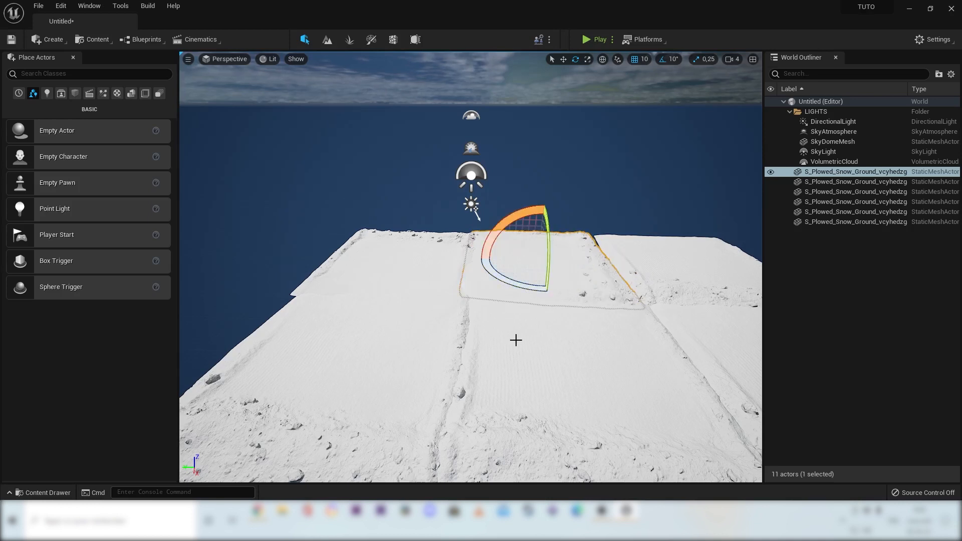
- Rotate the back-right snow tile about its vertical axis to break up the repetition
scroll(524, 343, down, 5)
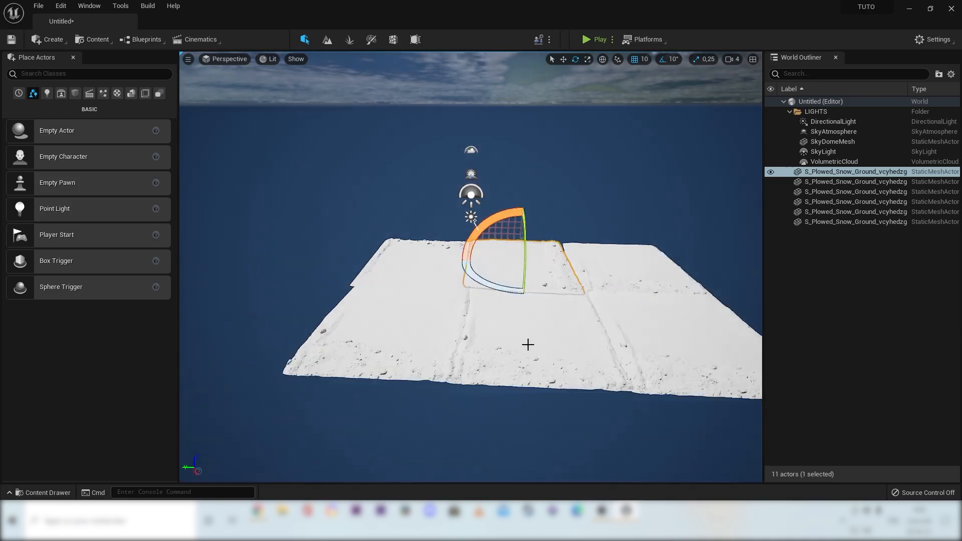
scroll(530, 336, up, 4)
scroll(539, 306, up, 2)
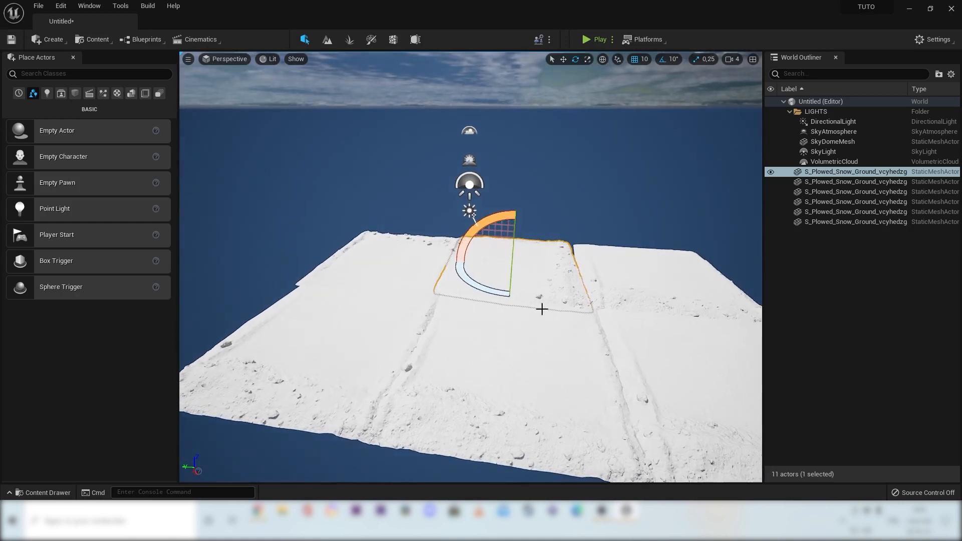
click(637, 279)
right_drag(599, 318, 609, 318)
drag(606, 287, 551, 273)
- Scale the front-right snow tile along its X axis so it extends well beyond the front edge of the grid
right_drag(605, 291, 615, 296)
scroll(606, 290, down, 5)
scroll(606, 291, up, 2)
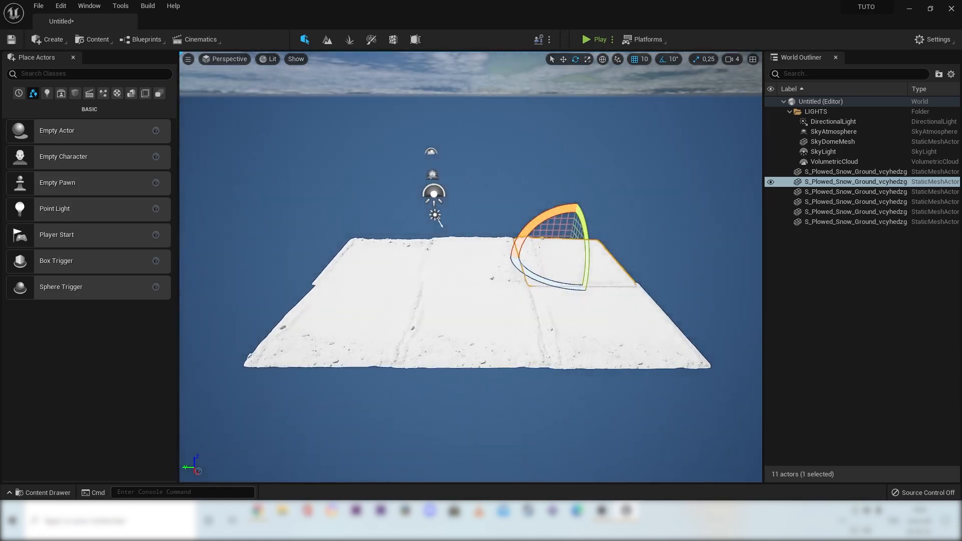
click(575, 347)
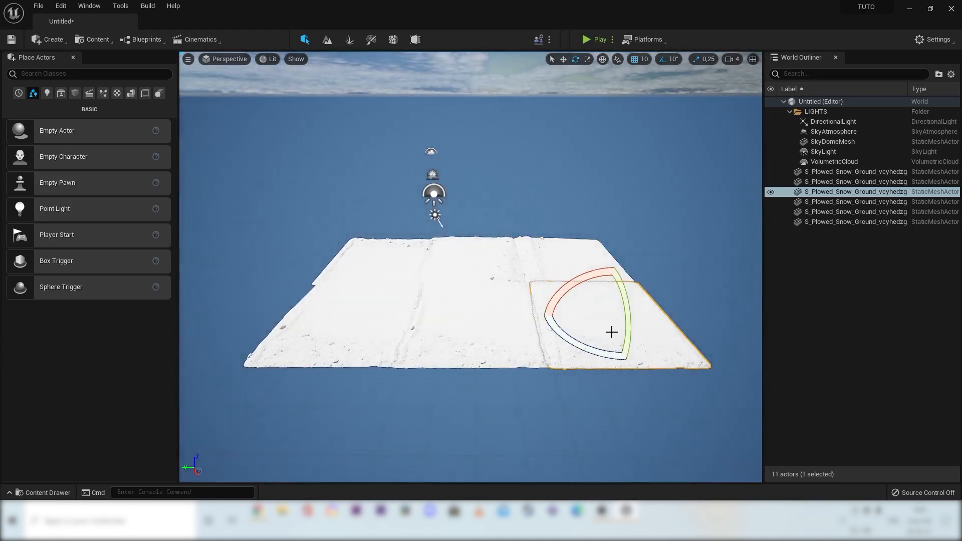
key(w)
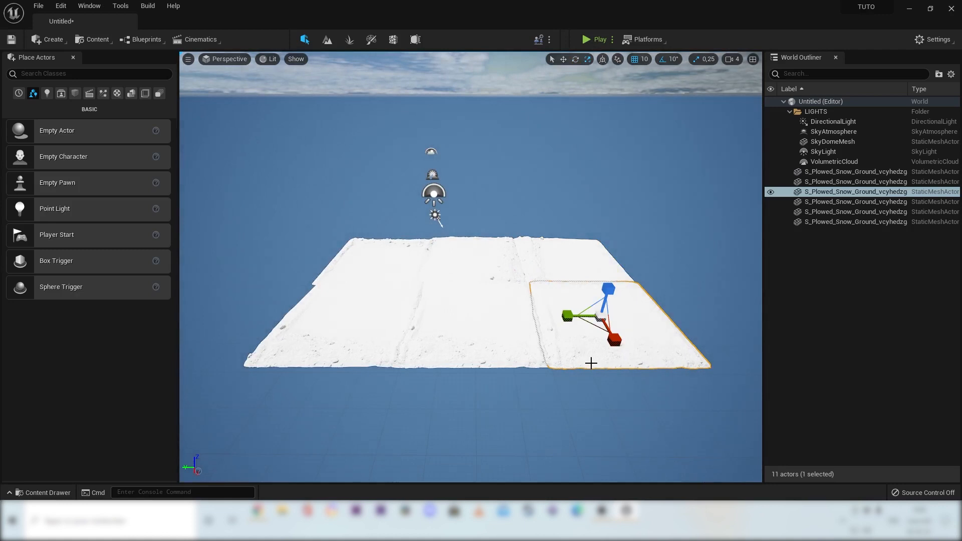
middle_drag(555, 349, 570, 336)
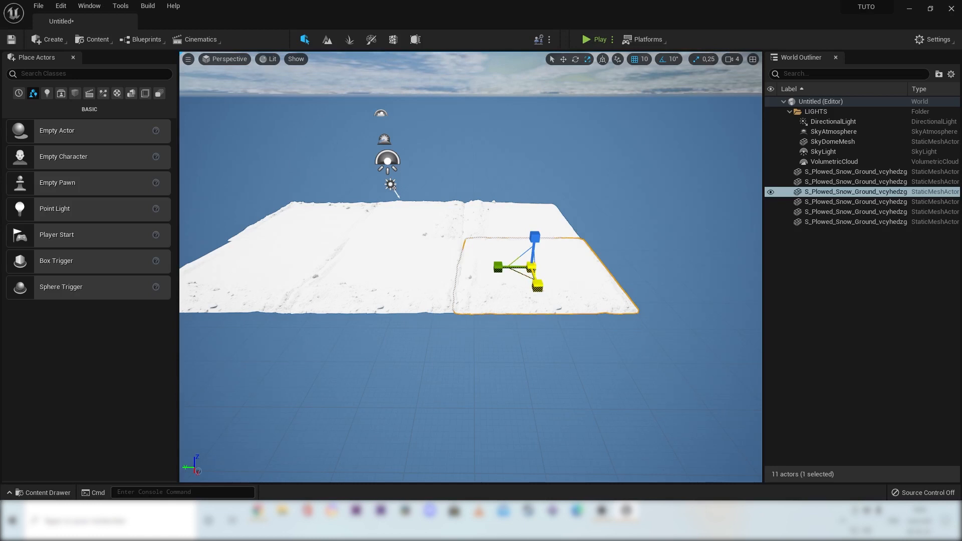
drag(537, 285, 544, 326)
drag(537, 285, 542, 315)
drag(553, 371, 550, 355)
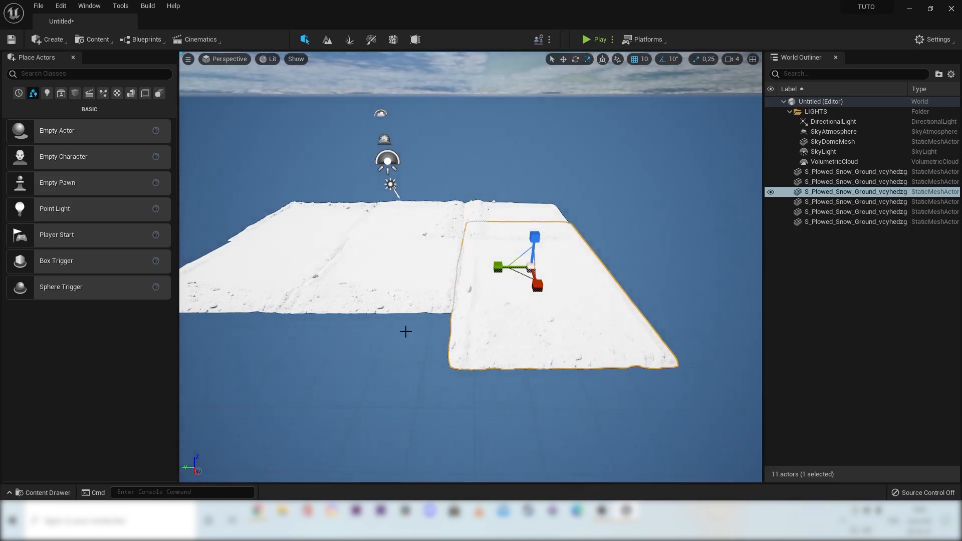
- Scale the front-middle and front-left snow tiles along X to match the length of the stretched front-right tile
click(397, 302)
click(512, 287)
click(357, 285)
mouse_move(490, 318)
right_down()
mouse_move(447, 312)
mouse_move(495, 323)
right_up()
drag(458, 273, 445, 299)
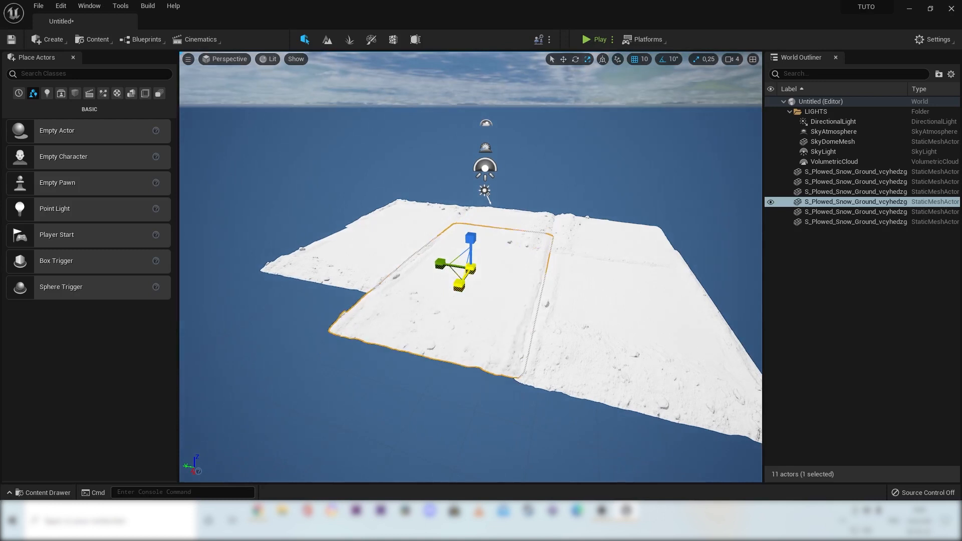
click(375, 253)
drag(342, 263, 328, 284)
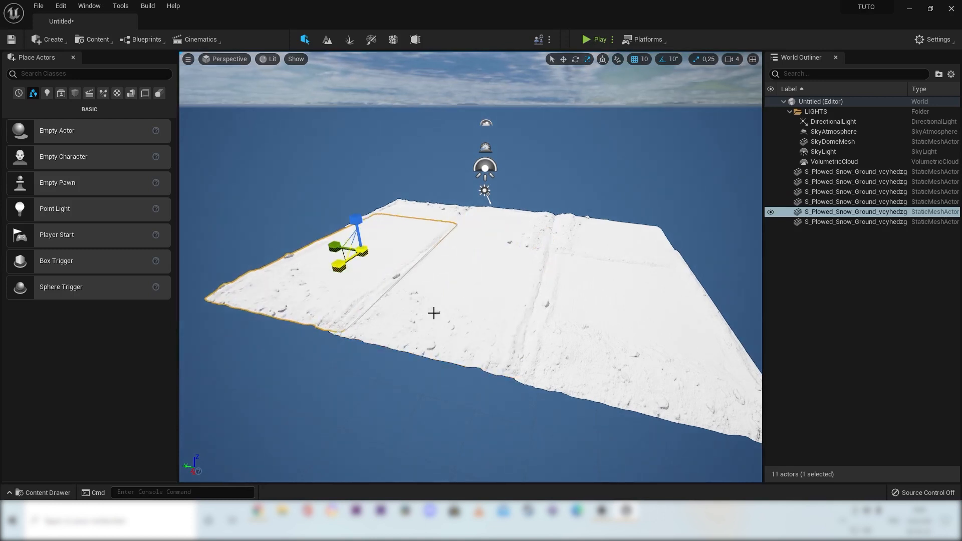
- Duplicate the back-right snow tile behind the grid and copy it sideways to form a third row of three tiles
scroll(434, 313, up, 10)
scroll(507, 318, down, 10)
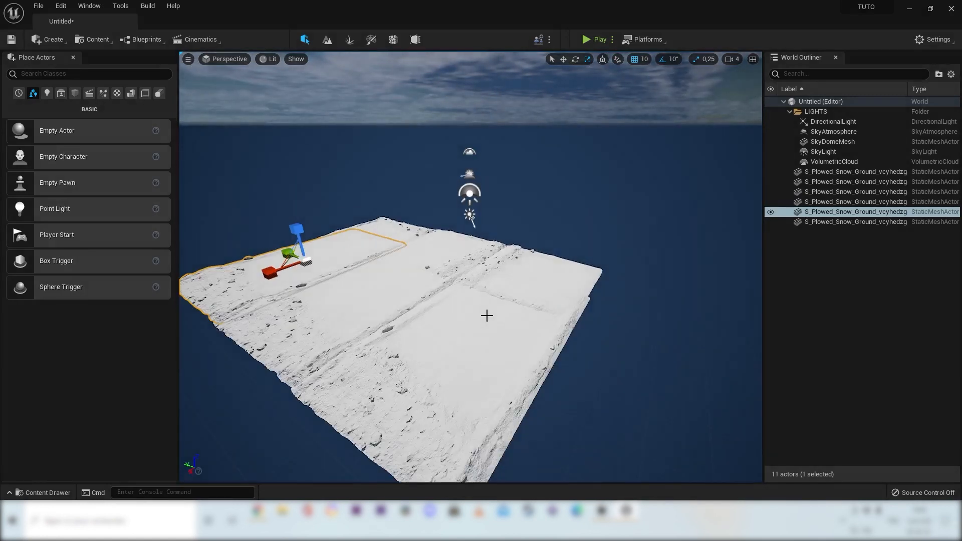
scroll(487, 316, down, 4)
right_drag(487, 316, 451, 319)
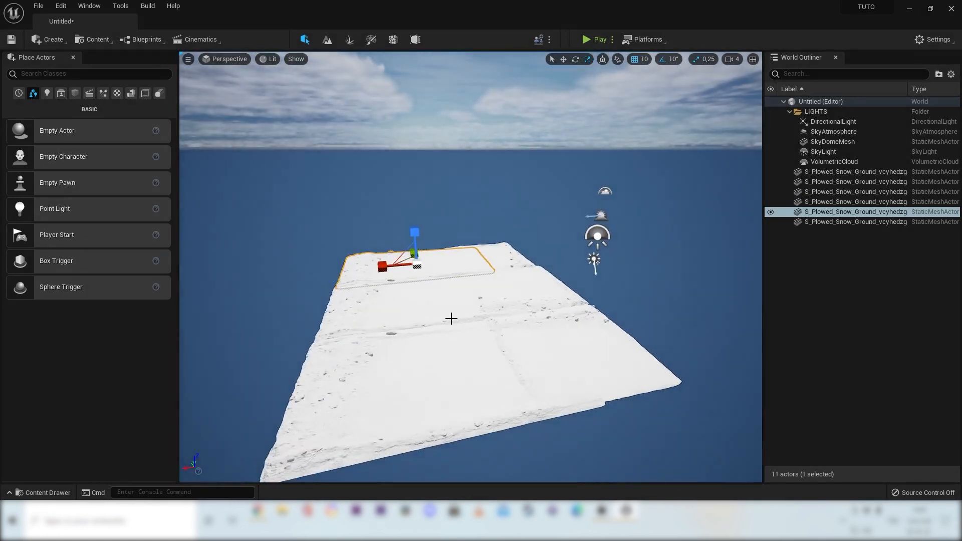
key(e)
click(604, 349)
right_drag(597, 354, 559, 354)
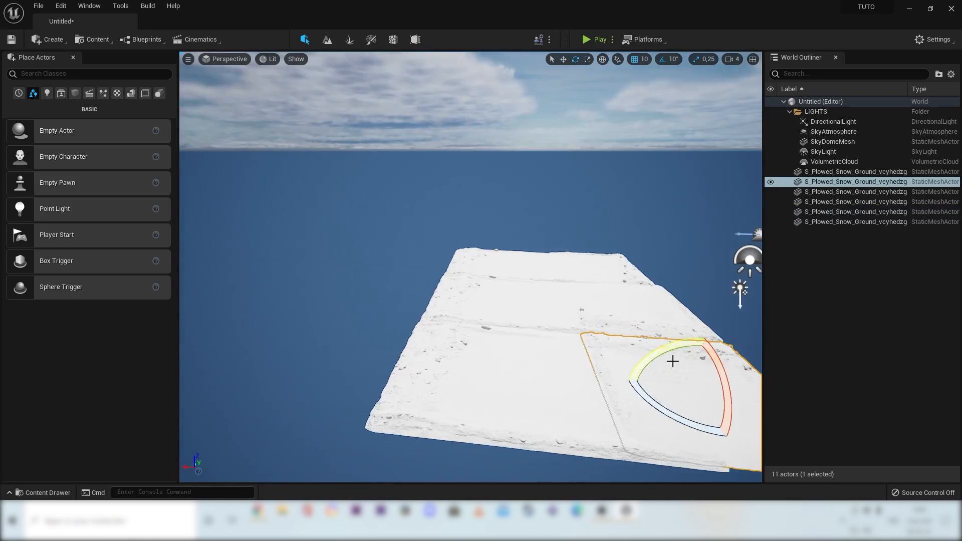
right_drag(708, 327, 742, 323)
right_drag(672, 362, 658, 362)
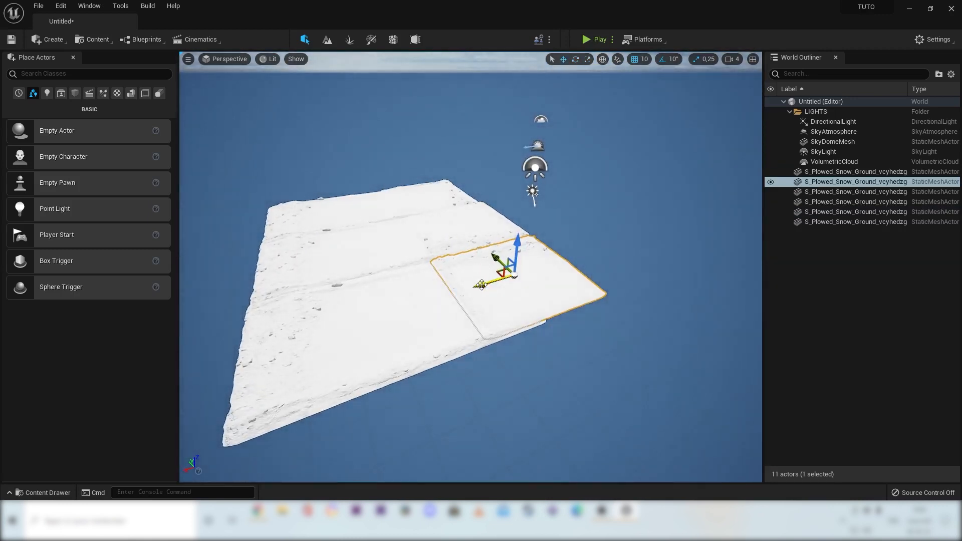
alt+drag(480, 286, 579, 265)
right_drag(581, 265, 696, 270)
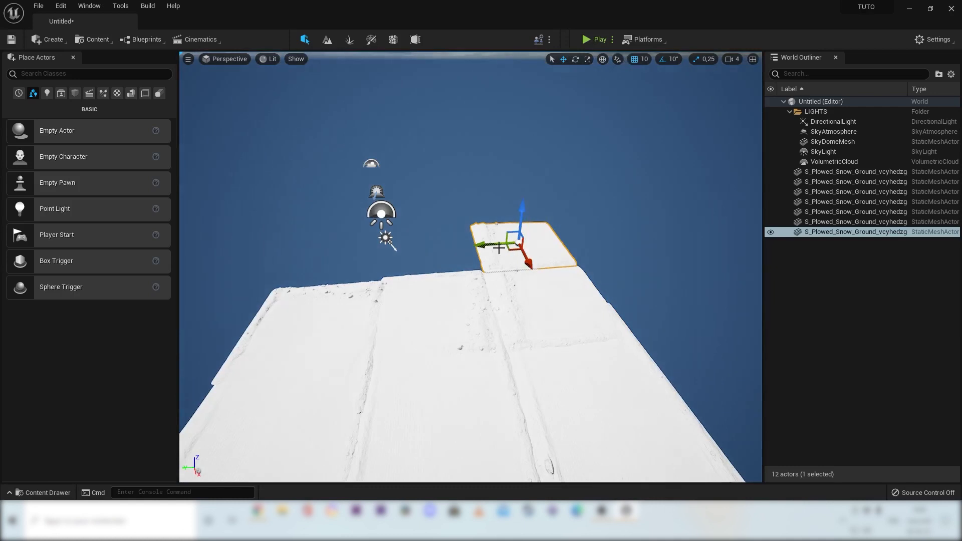
alt+drag(503, 244, 306, 252)
- Rotate one of the duplicated tiles in the new back row about its vertical axis
key(f)
right_drag(460, 260, 659, 170)
click(524, 341)
click(527, 204)
right_drag(434, 212, 498, 335)
click(494, 300)
key(e)
drag(481, 315, 431, 321)
- Rotate another tile at the back of the snow ground about its vertical axis to vary the pattern
click(546, 336)
right_drag(546, 335, 456, 301)
click(417, 250)
key(w)
key(e)
drag(411, 263, 466, 271)
click(446, 320)
click(630, 238)
right_drag(629, 239, 483, 321)
click(483, 344)
ctrl+click(426, 321)
ctrl+click(370, 321)
click(491, 338)
key(r)
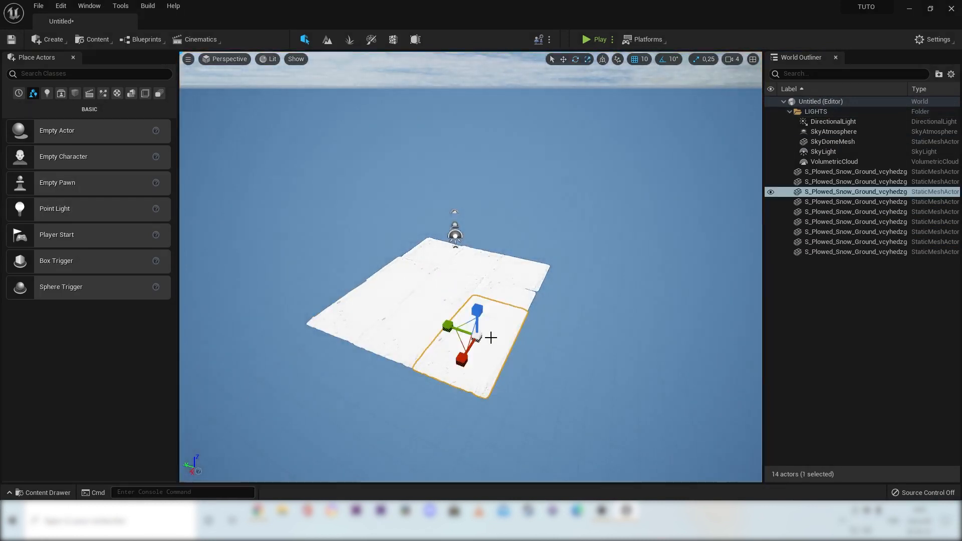
scroll(455, 260, up, 8)
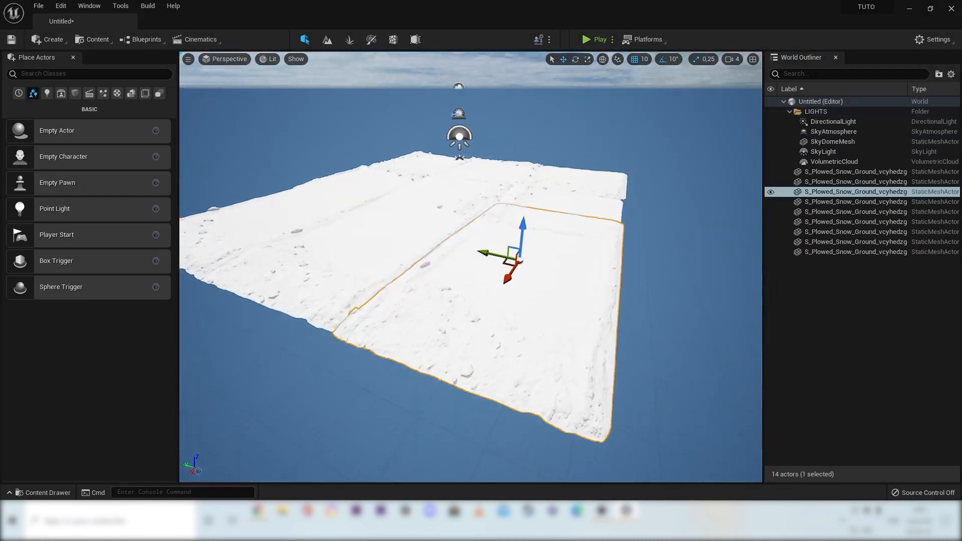
middle_drag(450, 253, 444, 215)
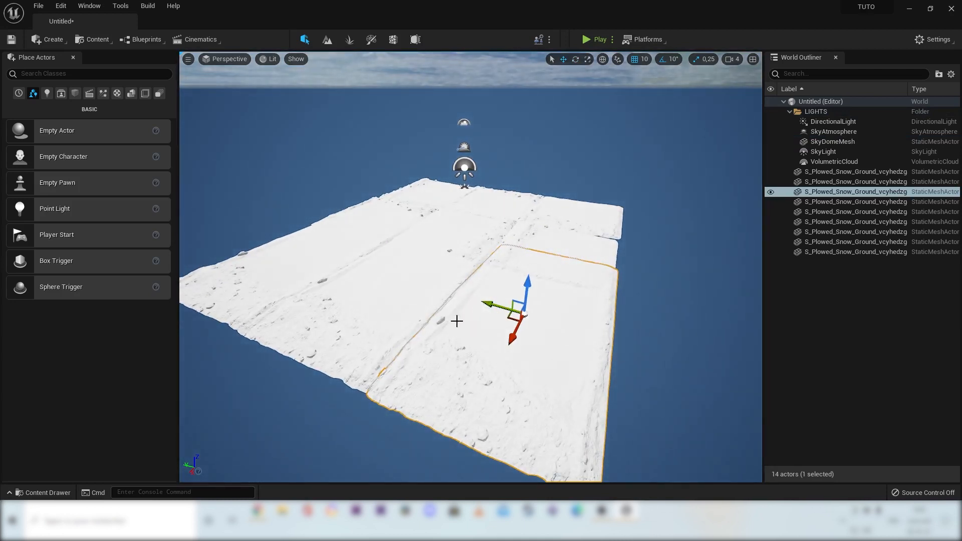
ctrl+click(391, 304)
- Select all nine plowed snow tiles of the ground together
click(507, 329)
ctrl+click(393, 290)
ctrl+click(294, 260)
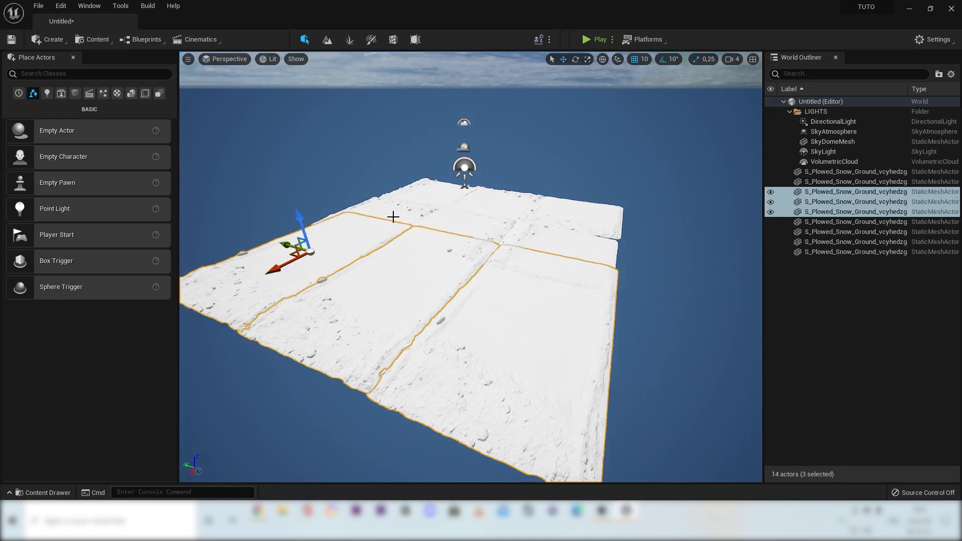
ctrl+click(405, 215)
ctrl+click(464, 231)
ctrl+click(548, 236)
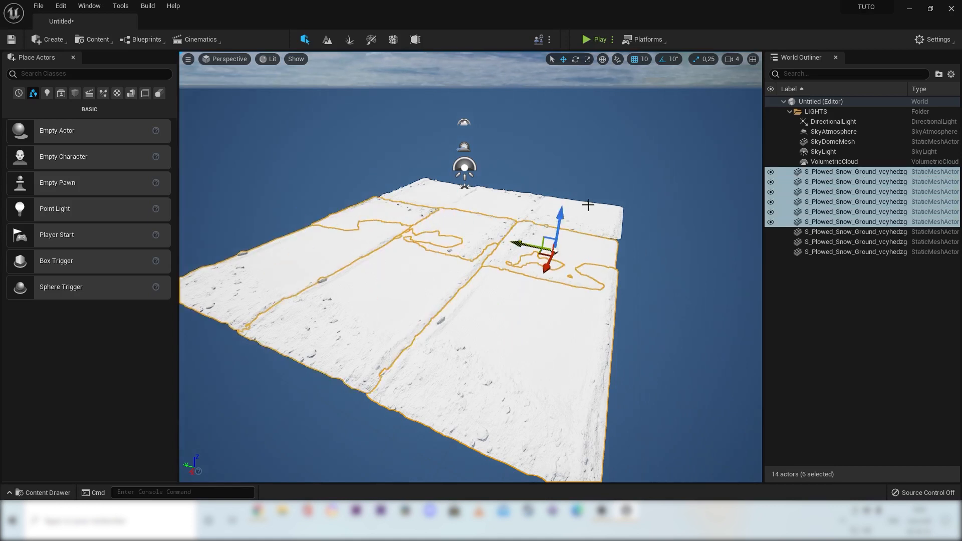
ctrl+click(507, 210)
ctrl+click(421, 193)
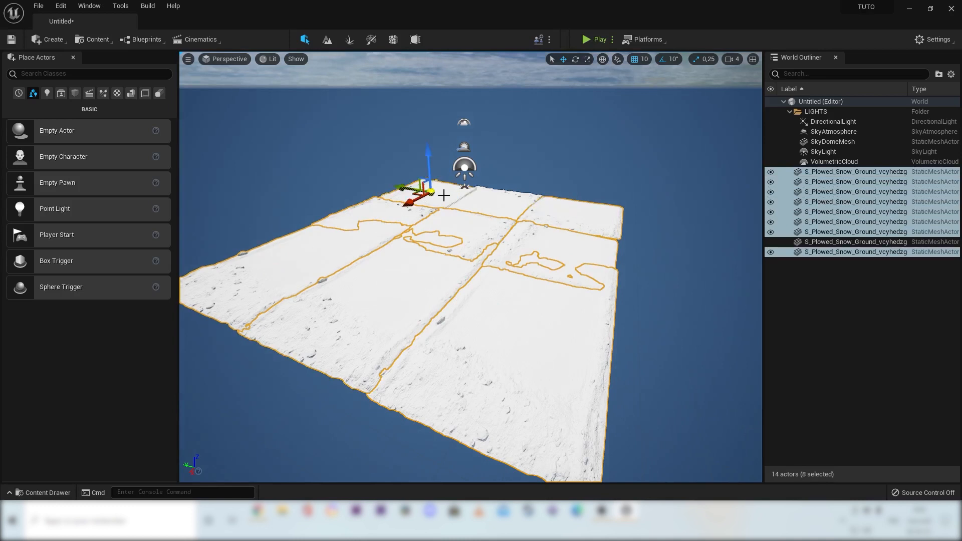
ctrl+click(484, 205)
middle_drag(609, 155, 574, 201)
alt+drag(574, 200, 491, 226)
right_drag(541, 203, 592, 203)
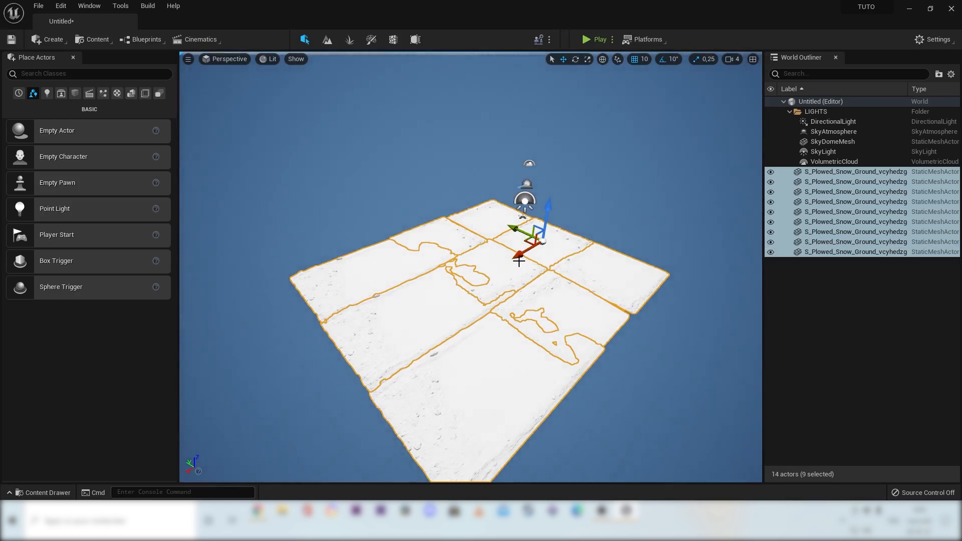
right_drag(520, 256, 634, 218)
scroll(629, 235, up, 5)
mouse_move(633, 218)
middle_down()
mouse_move(616, 259)
mouse_move(638, 234)
middle_up()
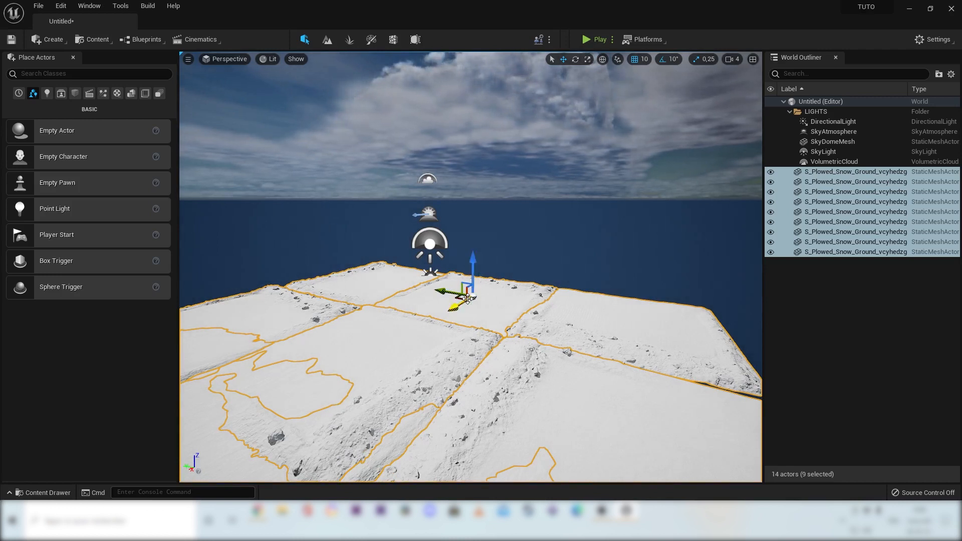
- Duplicate the selected nine-tile block three times and place the copies around the original to form a much larger continuous ground
right_drag(419, 278, 356, 275)
middle_drag(356, 275, 344, 278)
right_drag(344, 278, 357, 282)
right_drag(411, 311, 409, 314)
alt+drag(429, 269, 587, 144)
right_drag(587, 144, 666, 120)
right_drag(418, 169, 414, 169)
alt+drag(307, 192, 520, 430)
right_drag(510, 203, 453, 183)
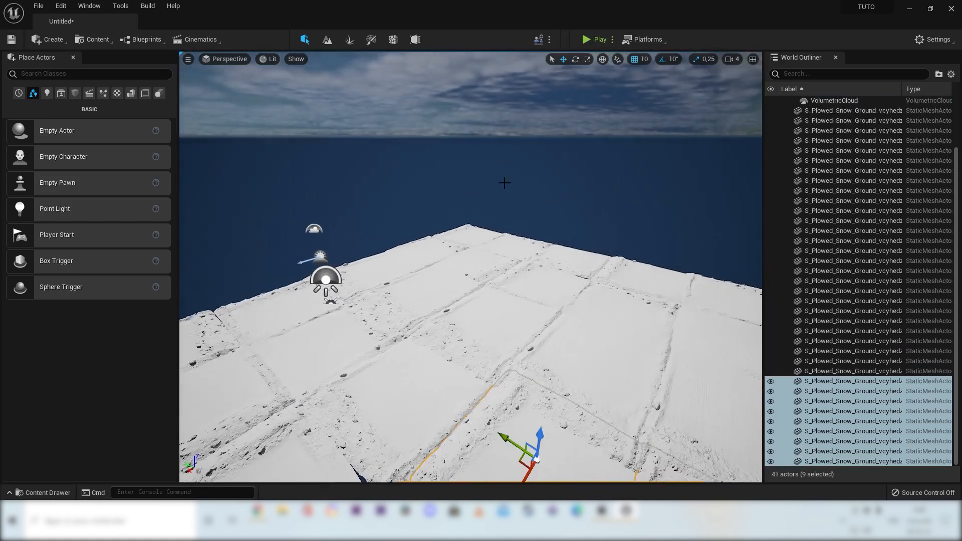
- Rotate individual snow tiles near the outer edge of the enlarged ground to vary the repeated pattern
scroll(526, 215, down, 5)
right_drag(634, 281, 669, 335)
click(579, 280)
right_drag(500, 241, 441, 241)
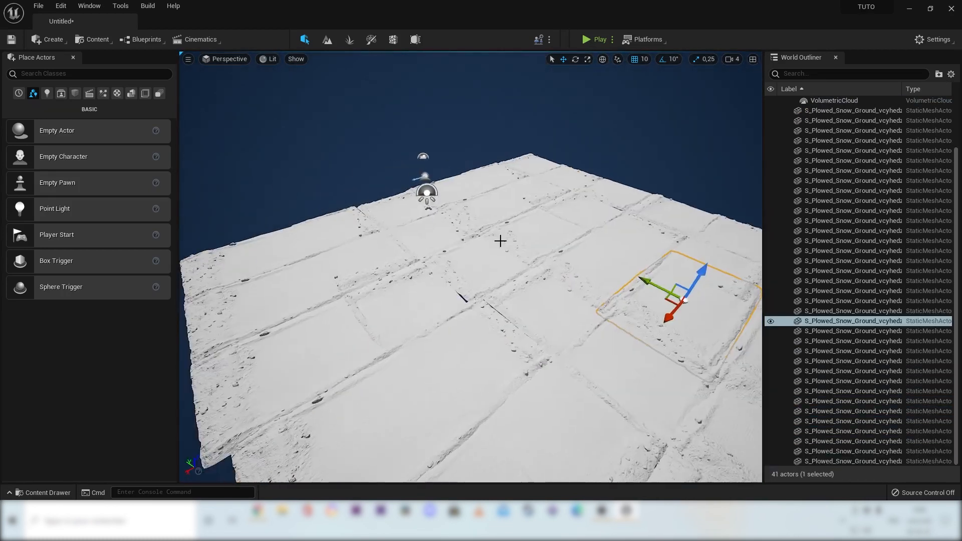
click(467, 283)
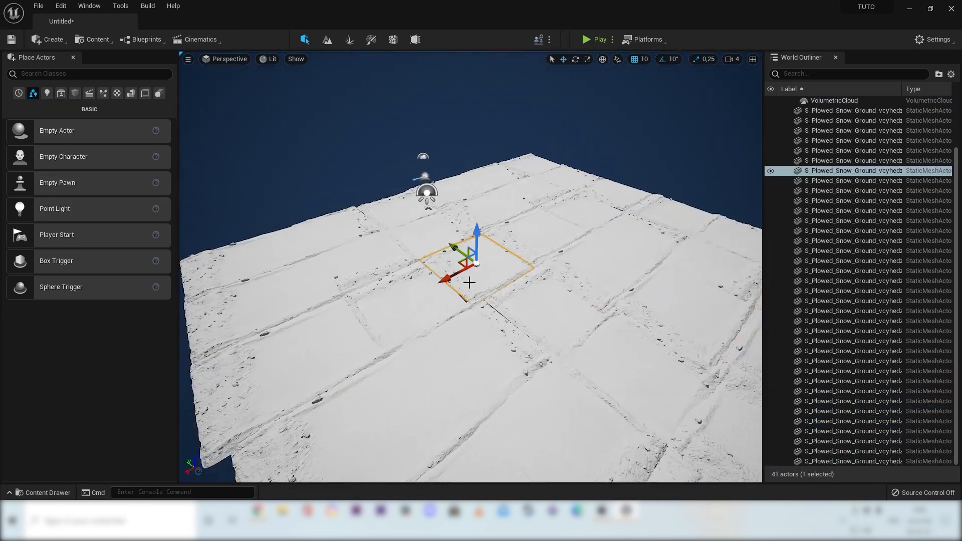
click(556, 323)
right_drag(619, 236, 720, 278)
click(592, 269)
key(e)
drag(592, 269, 889, 404)
click(725, 307)
right_drag(693, 308, 747, 301)
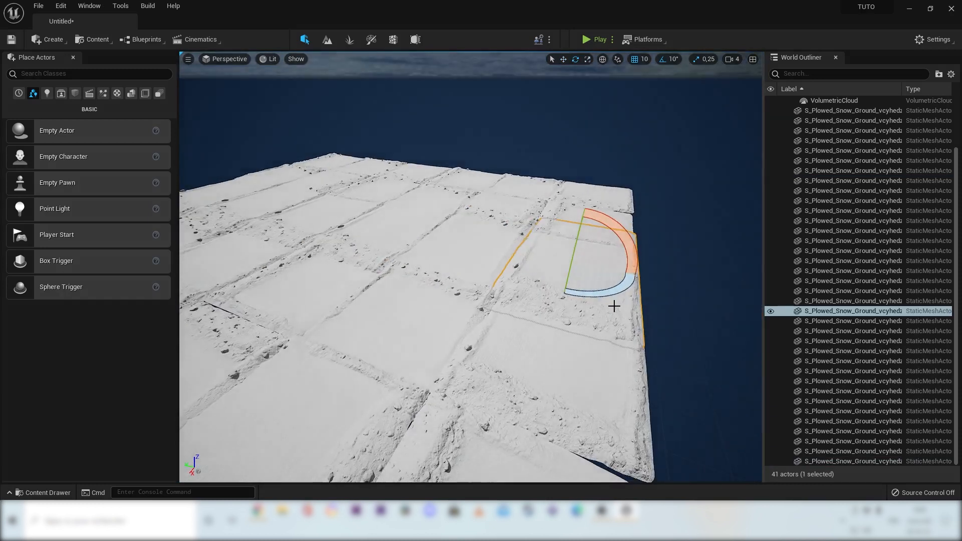
drag(603, 301, 572, 236)
- Rotate the tile at the far corner of the ground about its vertical axis
click(616, 195)
key(w)
key(e)
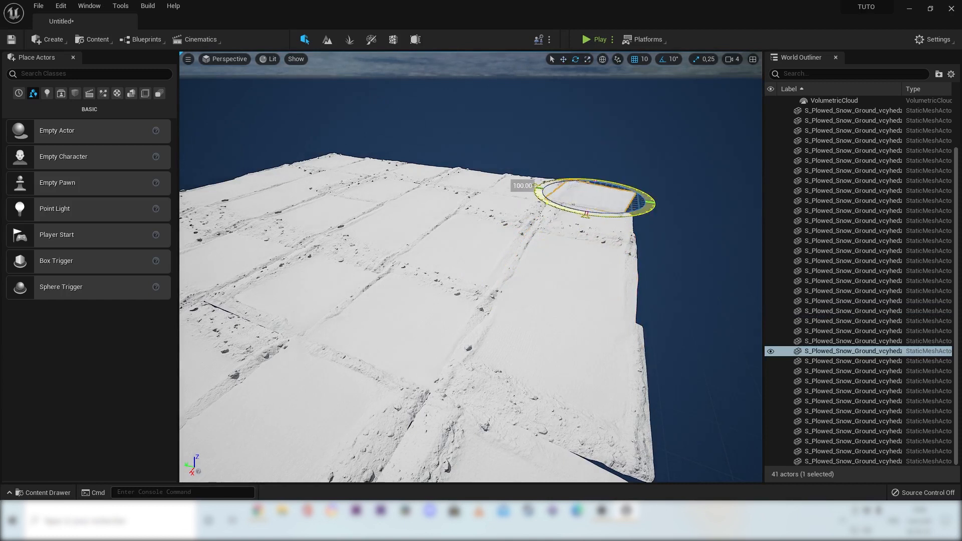
drag(628, 217, 621, 218)
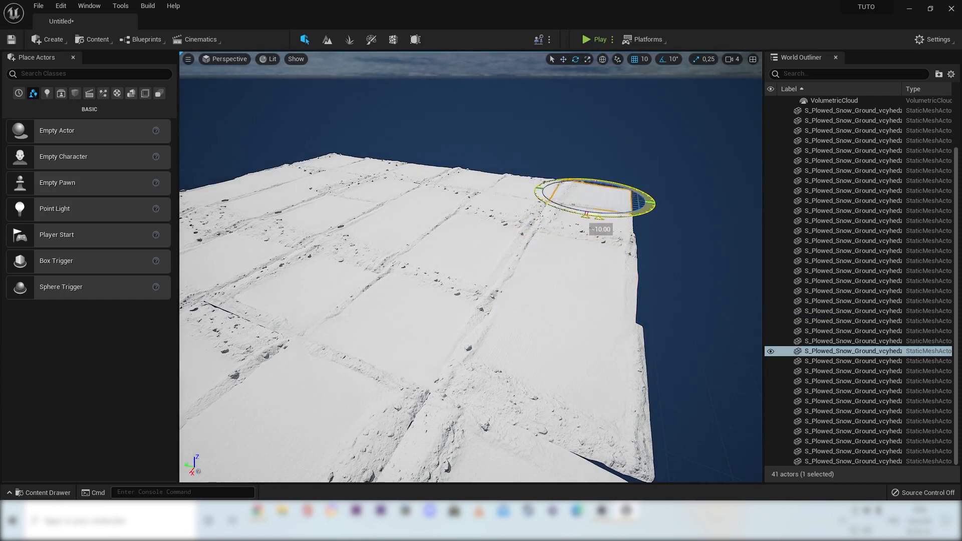
- Inspect the enlarged ground from close up and from afar for gaps and seams between the tiles
click(476, 178)
right_drag(471, 182, 476, 163)
right_drag(607, 159, 416, 164)
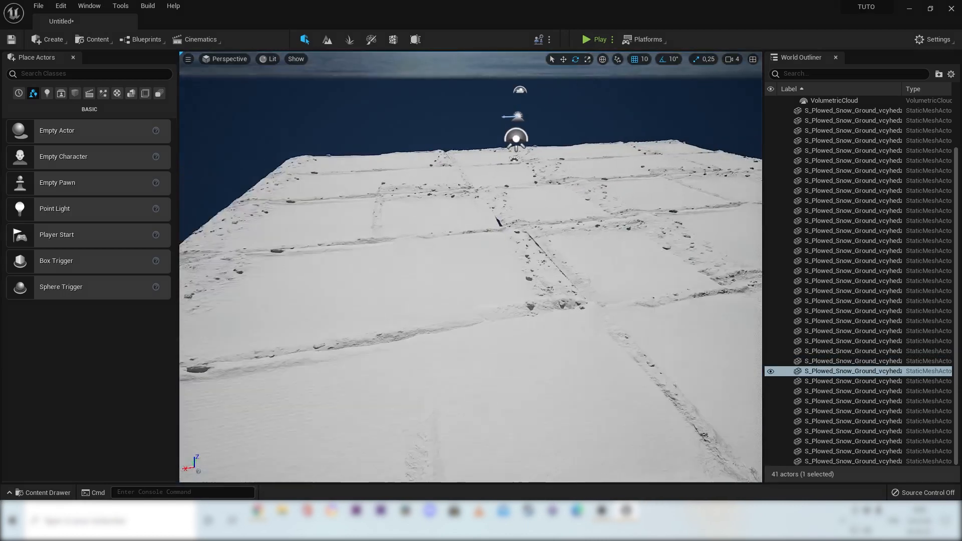
scroll(524, 223, up, 10)
click(417, 316)
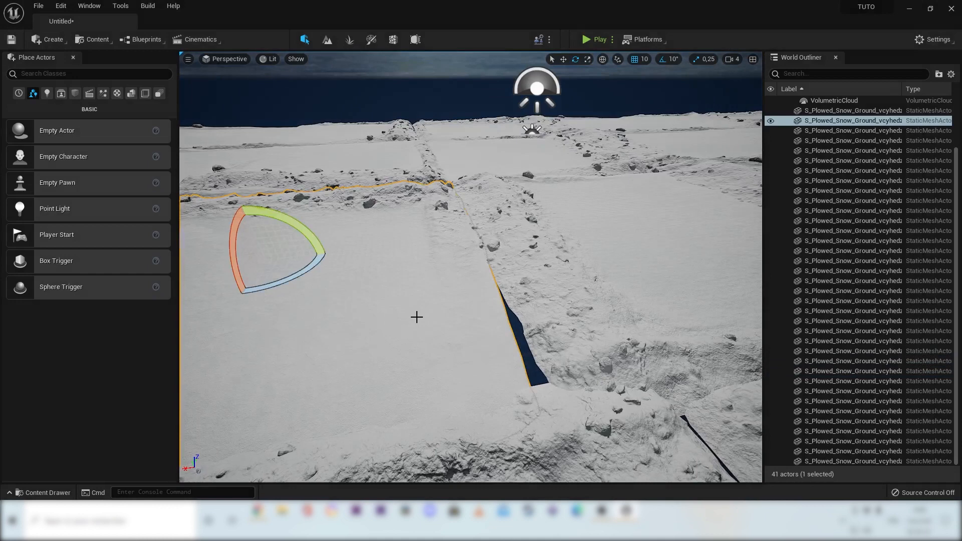
scroll(426, 315, down, 10)
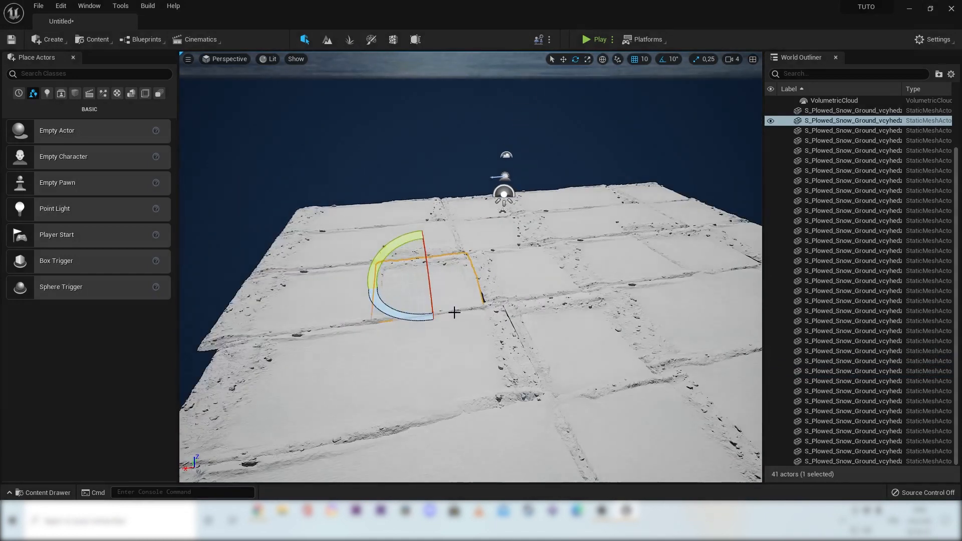
scroll(454, 312, down, 10)
right_drag(525, 285, 528, 251)
scroll(525, 285, up, 3)
right_drag(525, 285, 523, 283)
mouse_move(521, 239)
right_down()
mouse_move(521, 289)
mouse_move(532, 239)
right_up()
scroll(523, 238, down, 4)
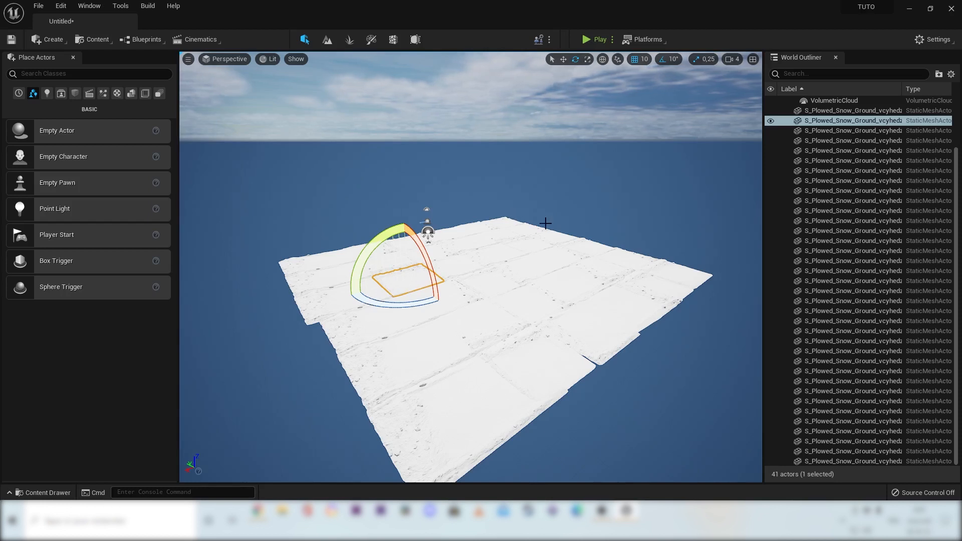
- Try placing the static mesh from the Snow_Embankment_vcsibaiga folder on the snow ground, and undo the placement
click(10, 493)
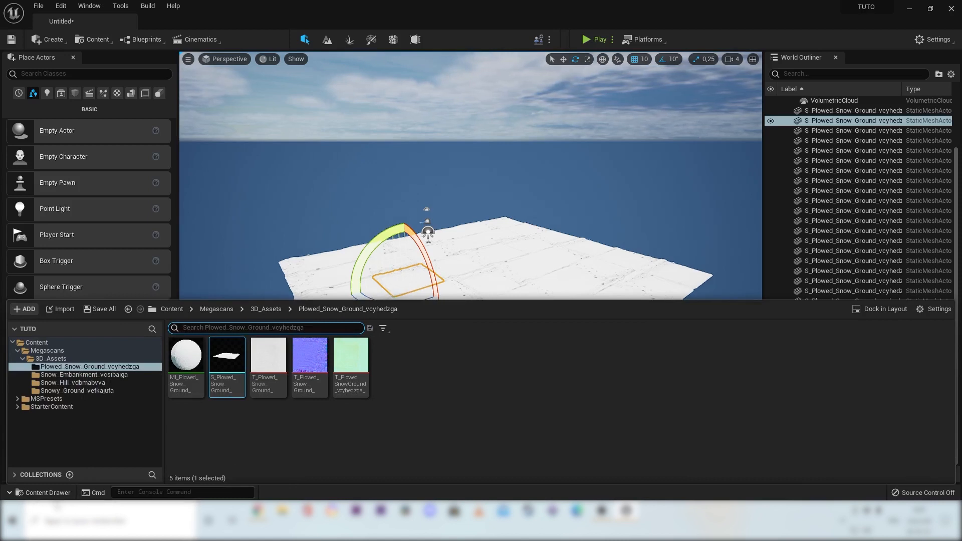
click(125, 375)
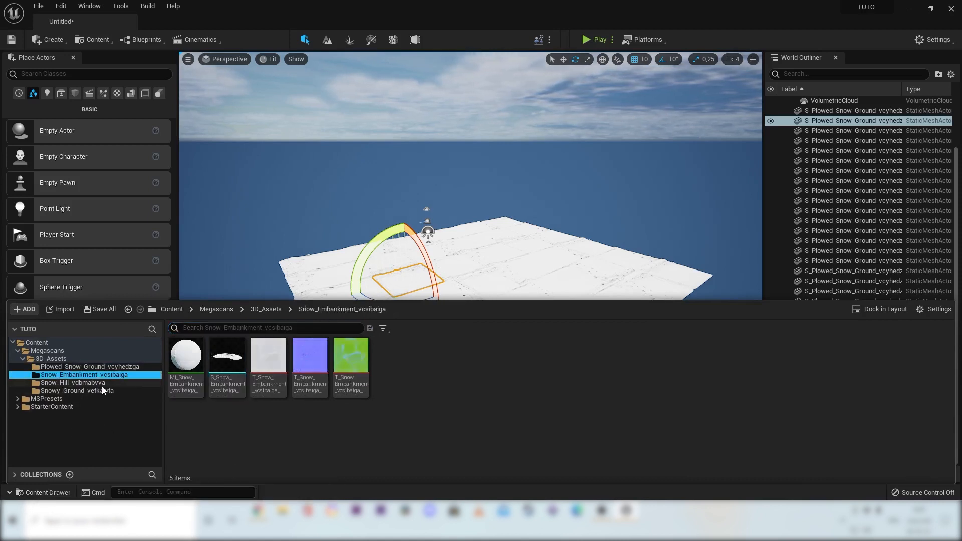
click(106, 383)
click(105, 391)
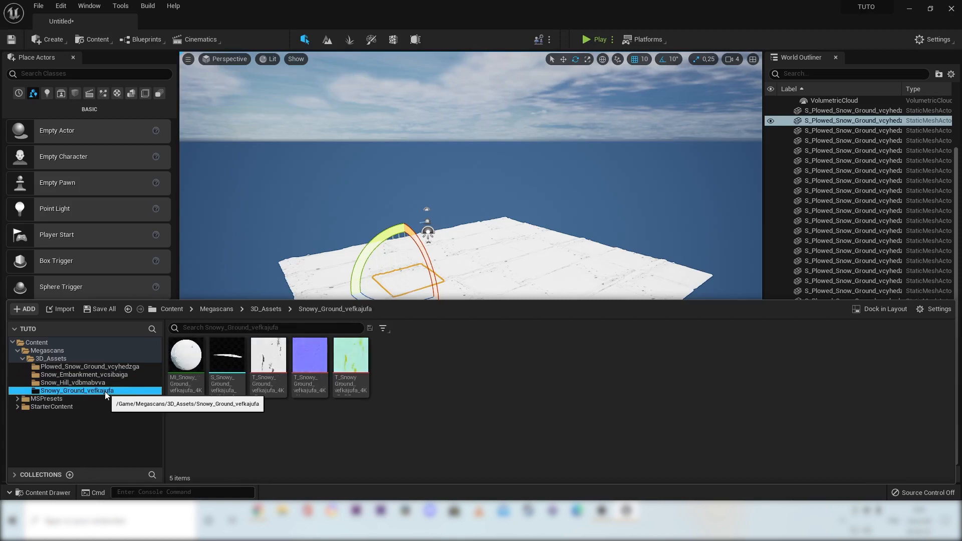
click(105, 374)
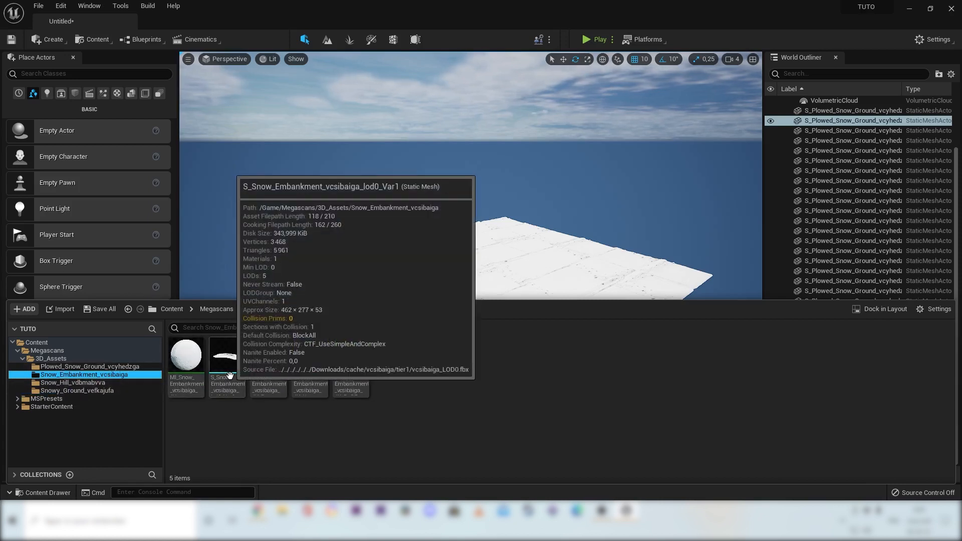
drag(227, 355, 536, 216)
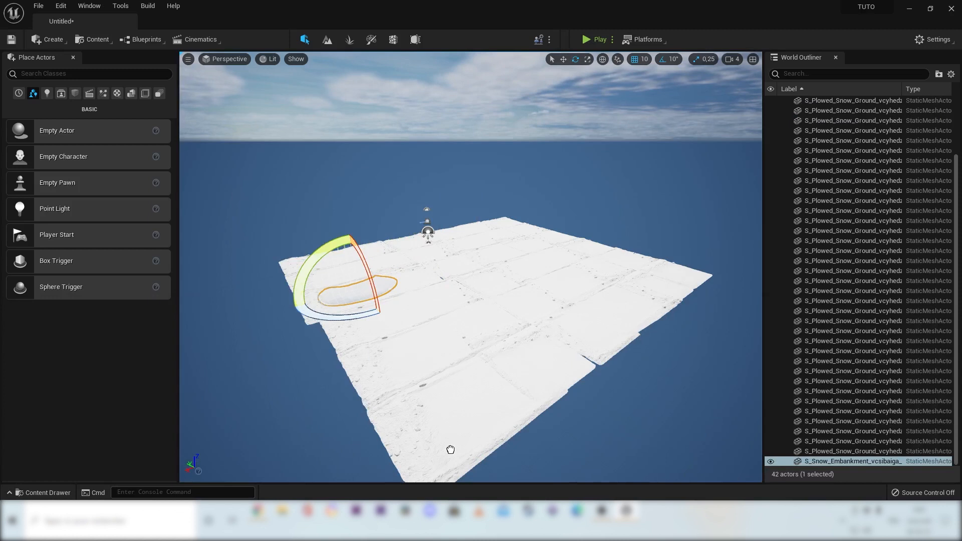
drag(451, 450, 598, 339)
key(ctrl+z)
key(ctrl+z)
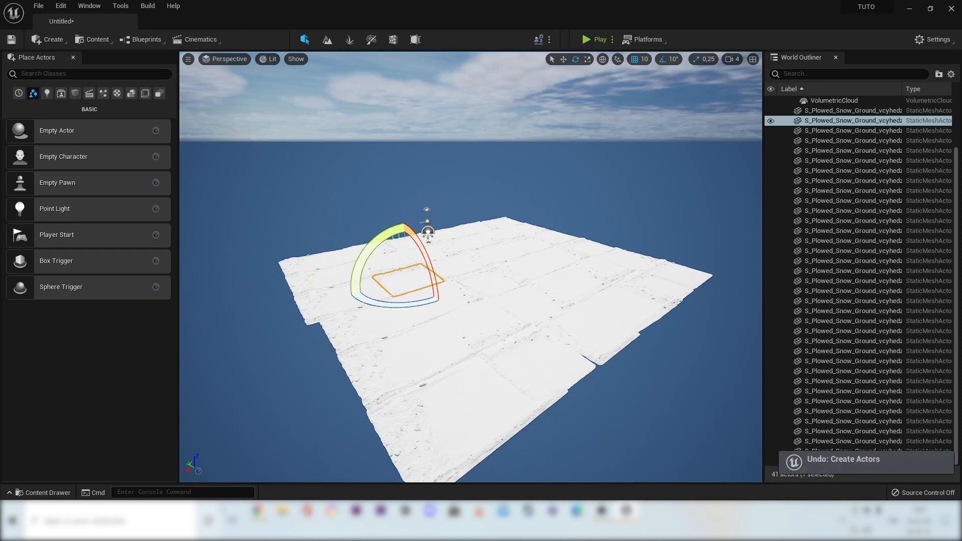
- Place the static mesh from the Snow_Hill_vdbmabvva folder at the edge of the snow ground
click(15, 494)
click(75, 383)
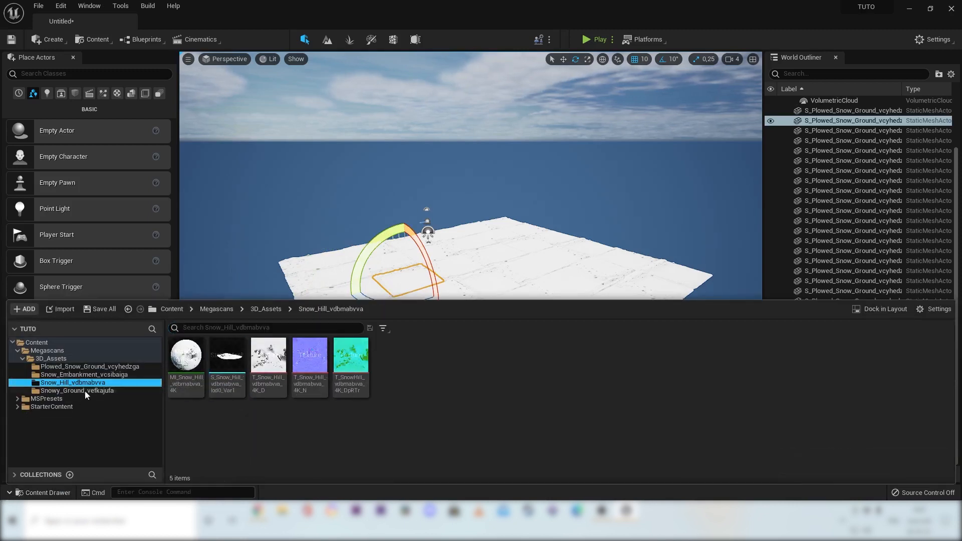
drag(210, 391, 425, 211)
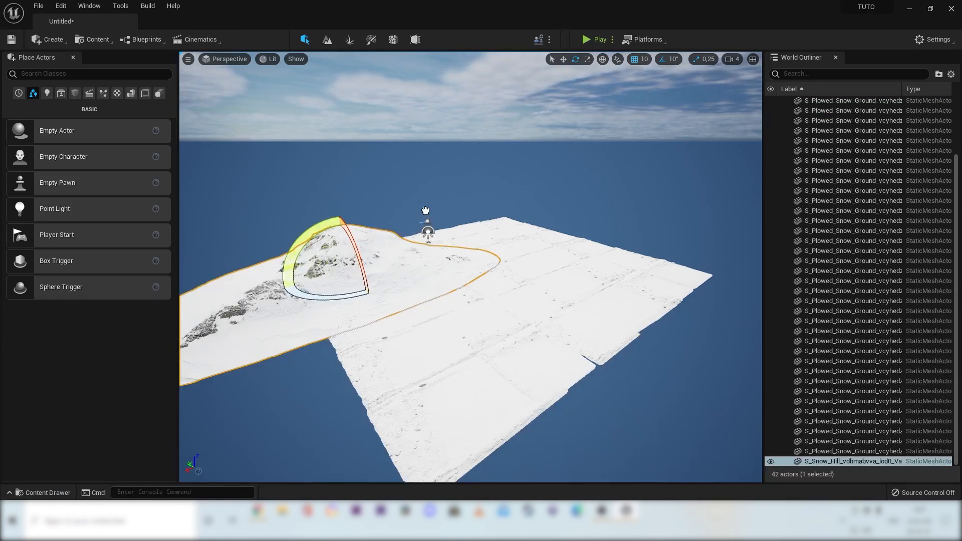
key(ctrl+d)
right_drag(520, 272, 533, 258)
key(ctrl+z)
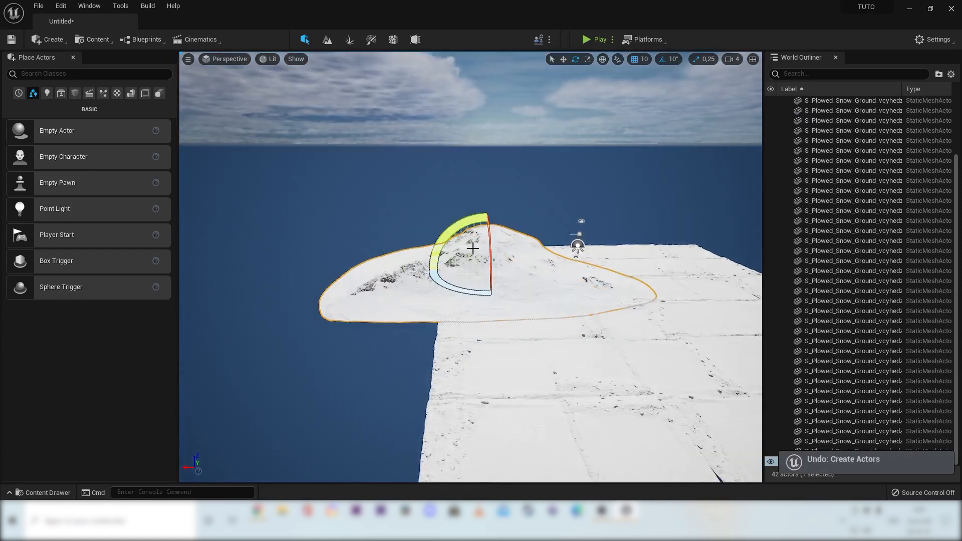
- Move the snow hill outward along the X axis so it only partly overlaps the ground's edge
key(w)
drag(448, 269, 329, 266)
mouse_move(436, 289)
right_down()
mouse_move(415, 279)
mouse_move(429, 282)
right_up()
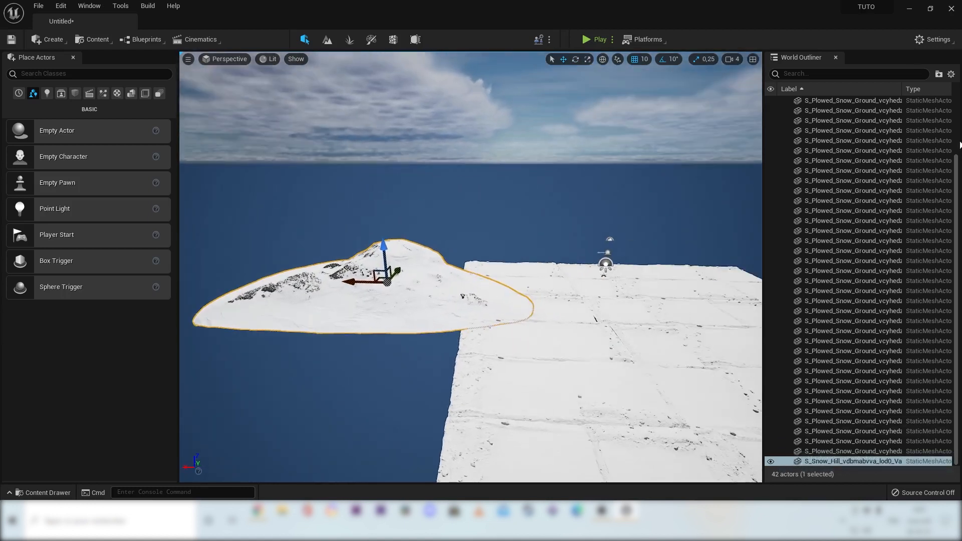
- Collapse the whole actor hierarchy under the Untitled level
scroll(890, 150, up, 3)
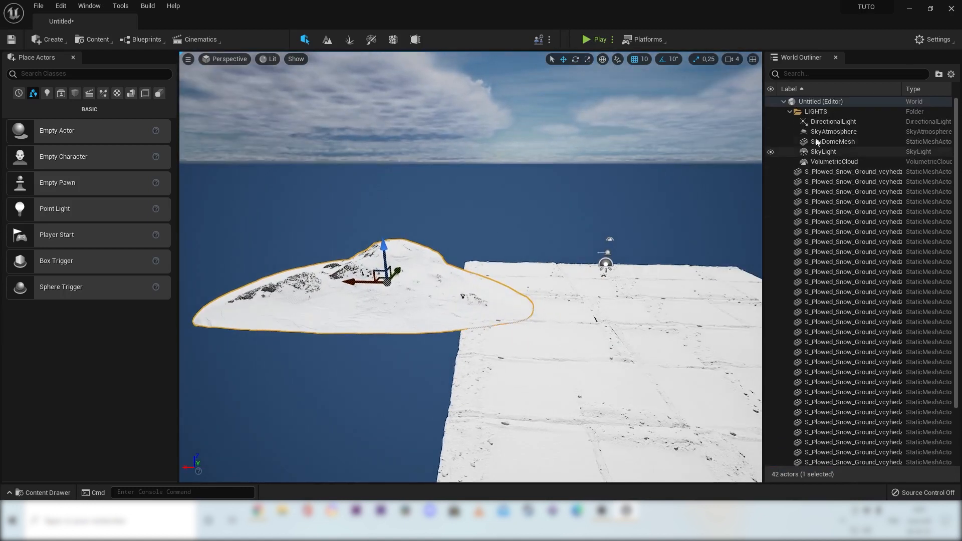
scroll(839, 197, down, 5)
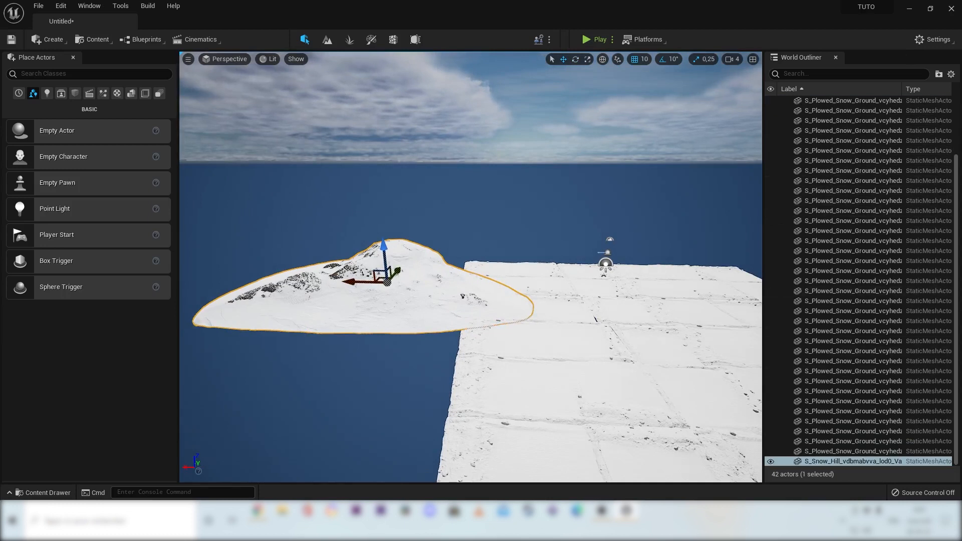
right_drag(620, 235, 661, 256)
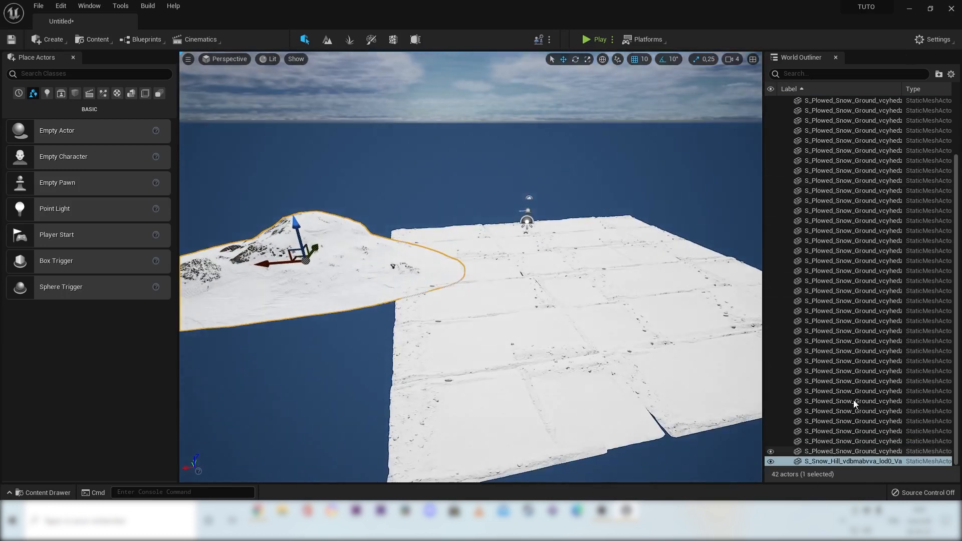
scroll(859, 227, up, 10)
click(784, 101)
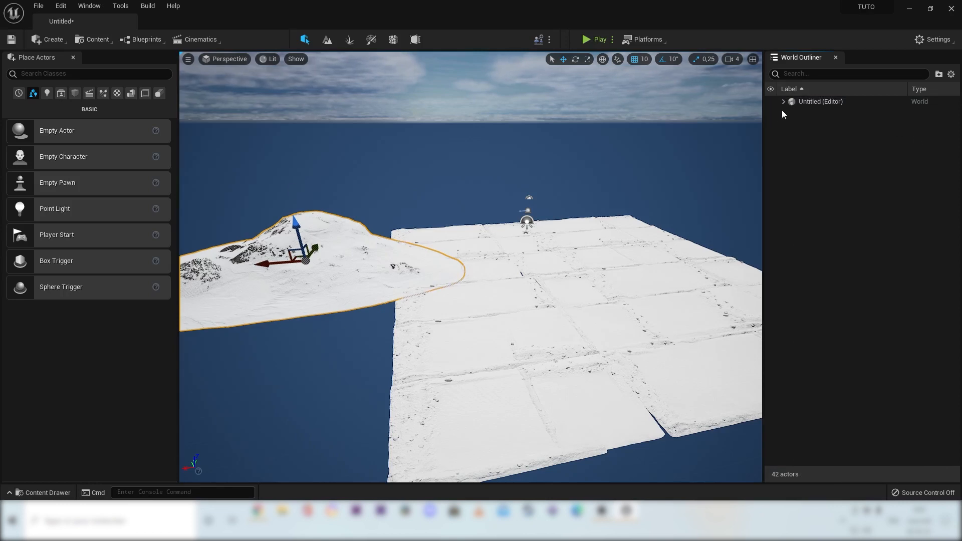
click(784, 102)
click(783, 102)
- Resize the snow hill beside the ground with the Scale tool
right_drag(410, 275, 355, 263)
key(e)
right_drag(535, 273, 586, 273)
key(a)
key(r)
drag(491, 244, 430, 276)
key(a)
right_drag(462, 275, 587, 268)
drag(379, 294, 346, 290)
right_drag(379, 293, 263, 281)
key(d)
- Move the snow hill to the far corner of the snow ground
key(w)
middle_drag(547, 249, 482, 307)
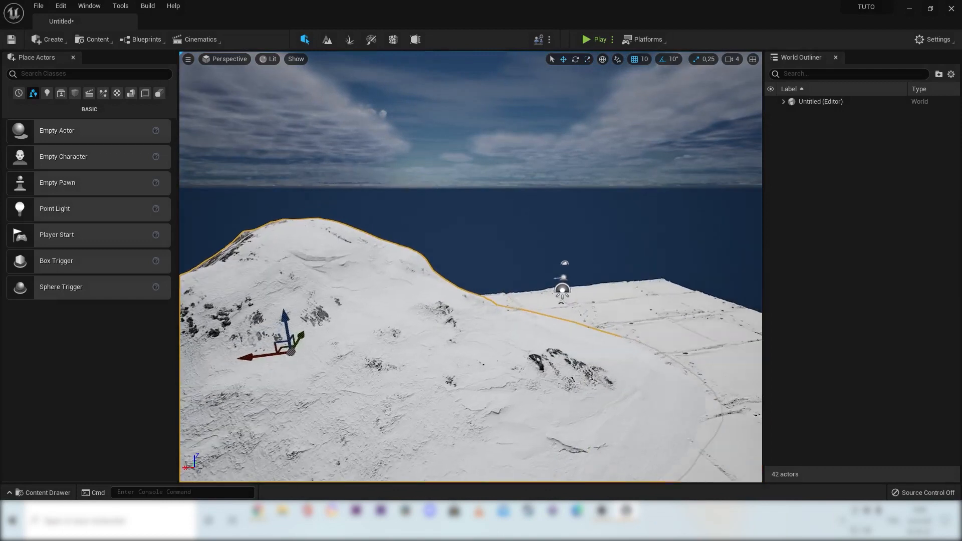
scroll(481, 307, down, 5)
drag(327, 323, 726, 287)
right_drag(726, 287, 772, 285)
- Rotate the snow hill about its vertical axis behind the far edge of the ground
scroll(726, 286, up, 4)
scroll(709, 290, up, 2)
key(e)
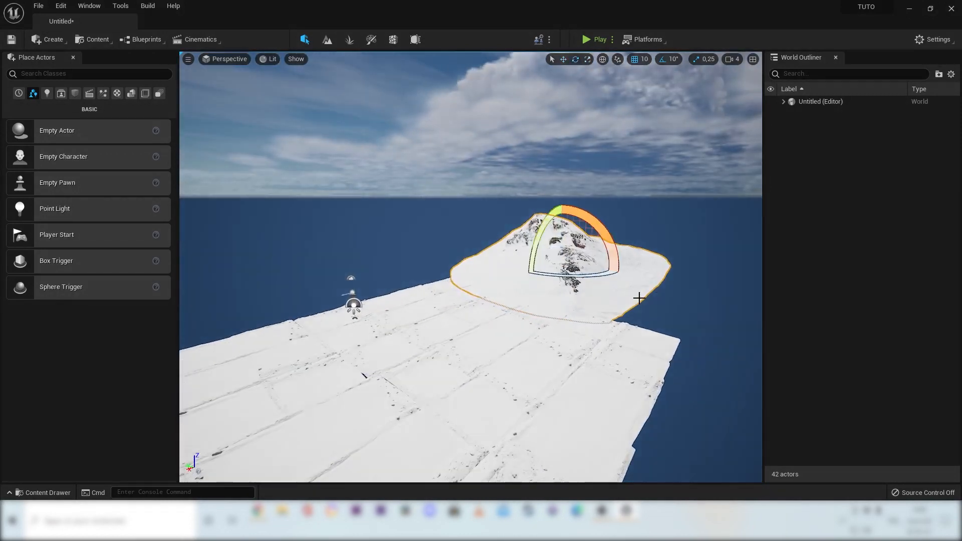
drag(601, 279, 456, 281)
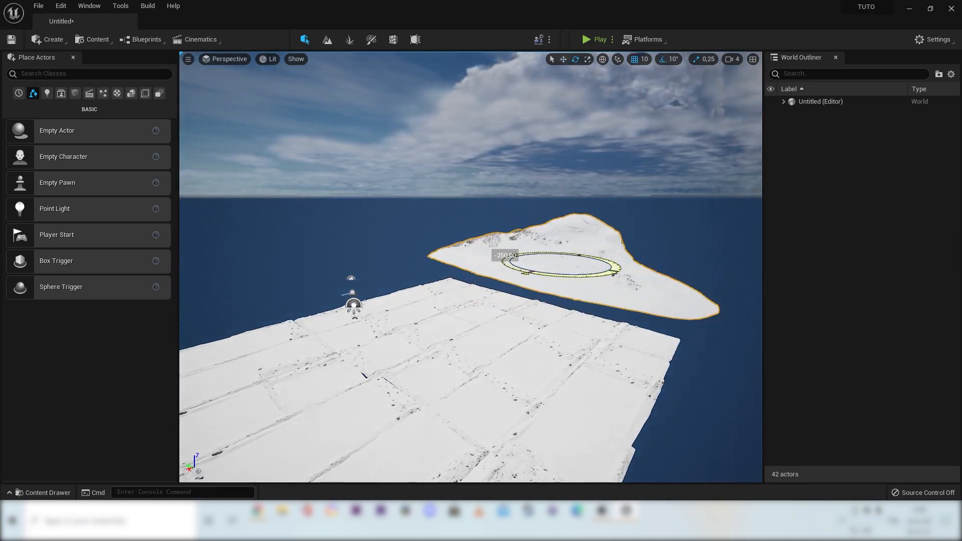
- Duplicate the snow hill, rotate the copy and move it beside the original along the far edge of the ground
middle_drag(333, 305, 390, 290)
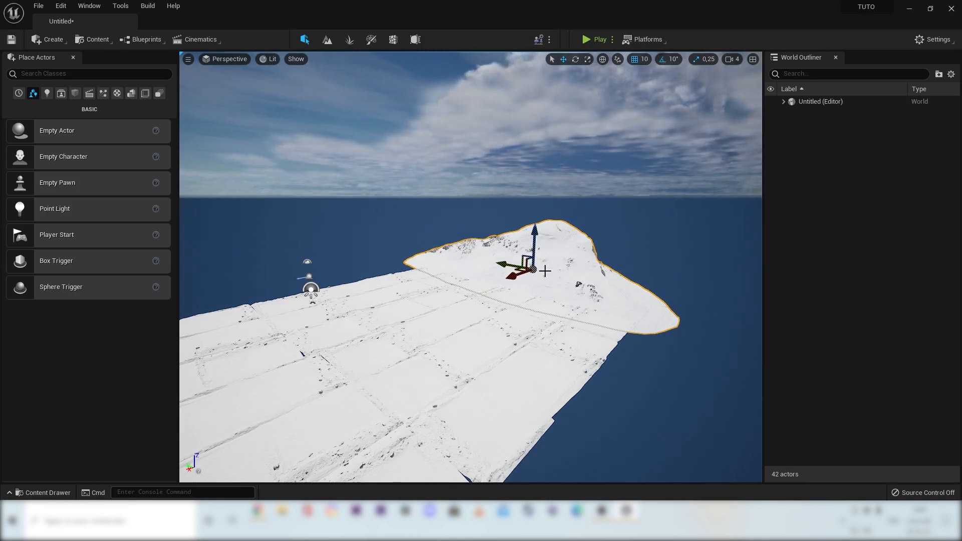
right_drag(545, 270, 506, 275)
right_drag(726, 245, 752, 238)
alt+drag(514, 271, 377, 250)
right_drag(400, 250, 451, 271)
key(e)
drag(486, 185, 441, 187)
key(w)
drag(449, 228, 601, 236)
click(451, 100)
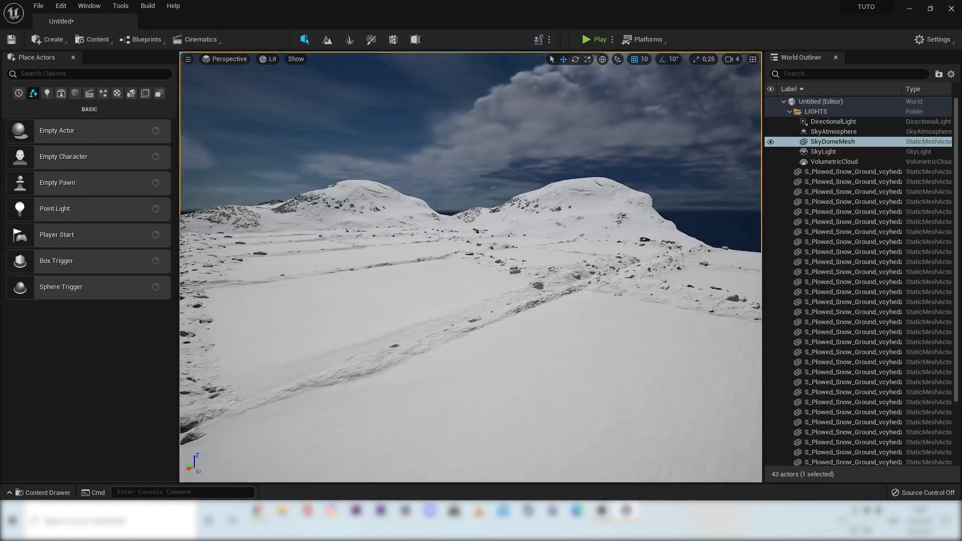
- Add the Snowy_Ground mesh to the level on top of the plowed snow ground and rotate it
click(618, 260)
key(ctrl+space)
drag(210, 371, 451, 301)
right_drag(451, 300, 481, 321)
drag(546, 325, 545, 348)
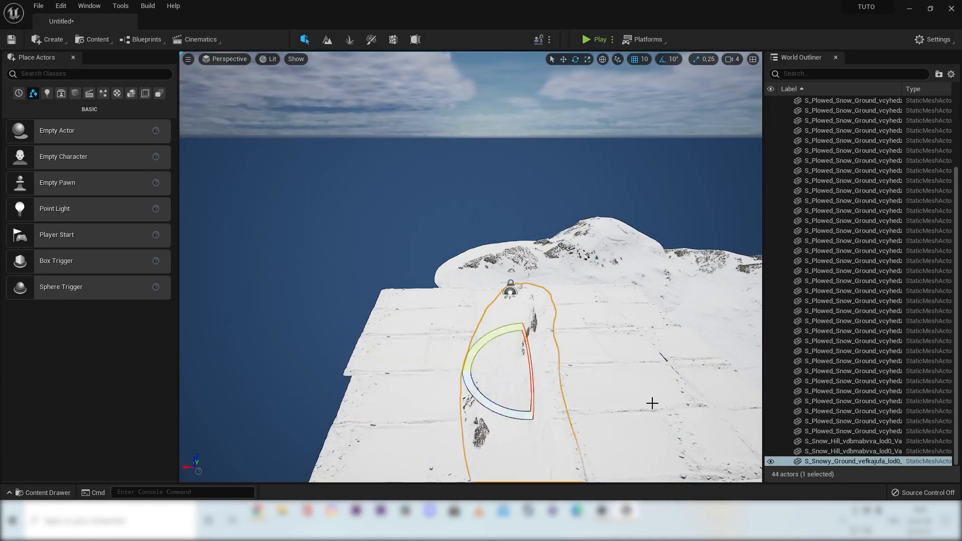
- Scale up the Snowy_Ground mesh along the side of the plowed snow ground
right_drag(652, 404, 535, 266)
key(r)
drag(492, 269, 535, 266)
right_drag(535, 266, 506, 263)
click(612, 307)
key(e)
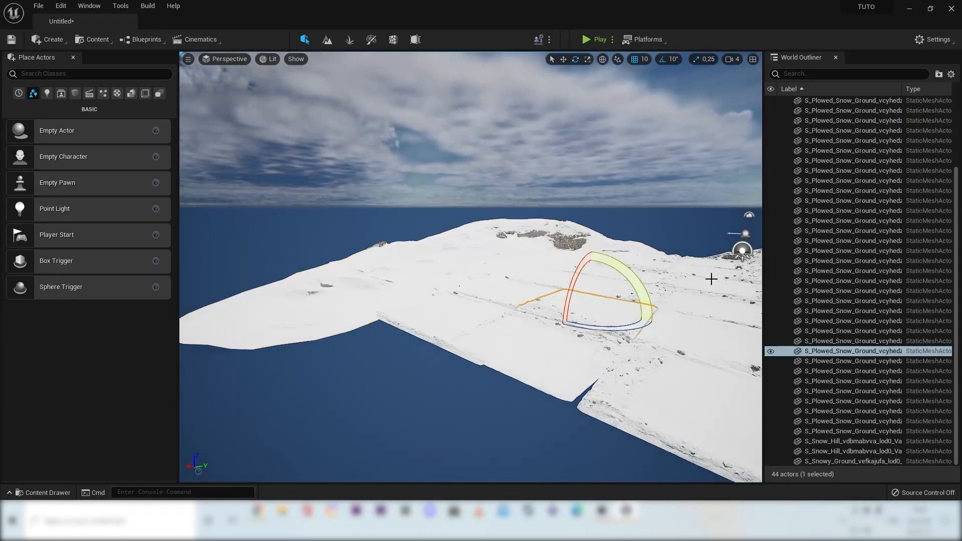
- Duplicate the snow hill and shift the copy along the border of the snow ground
right_drag(712, 279, 664, 354)
click(541, 233)
key(r)
key(w)
alt+drag(491, 269, 306, 263)
key(e)
key(r)
key(w)
- Move the new snow hill copy into line with the other meshes bordering the ground
right_drag(476, 351, 501, 350)
drag(546, 276, 577, 276)
click(501, 391)
mouse_move(501, 391)
right_down()
mouse_move(481, 361)
mouse_move(501, 401)
right_up()
drag(601, 337, 644, 337)
right_drag(501, 351, 471, 350)
click(542, 315)
- Add the Snow_Embankment mesh to the level and resize it with the Scale tool
click(43, 493)
click(85, 374)
drag(230, 360, 461, 389)
right_drag(461, 389, 451, 371)
key(e)
key(r)
drag(450, 342, 481, 321)
key(w)
- Rotate the snow embankment and move it to the open edge of the ground beside the hills
right_drag(481, 321, 451, 300)
drag(403, 157, 436, 160)
right_drag(436, 160, 509, 316)
key(e)
drag(471, 346, 431, 343)
key(w)
right_drag(431, 344, 501, 280)
drag(532, 241, 551, 234)
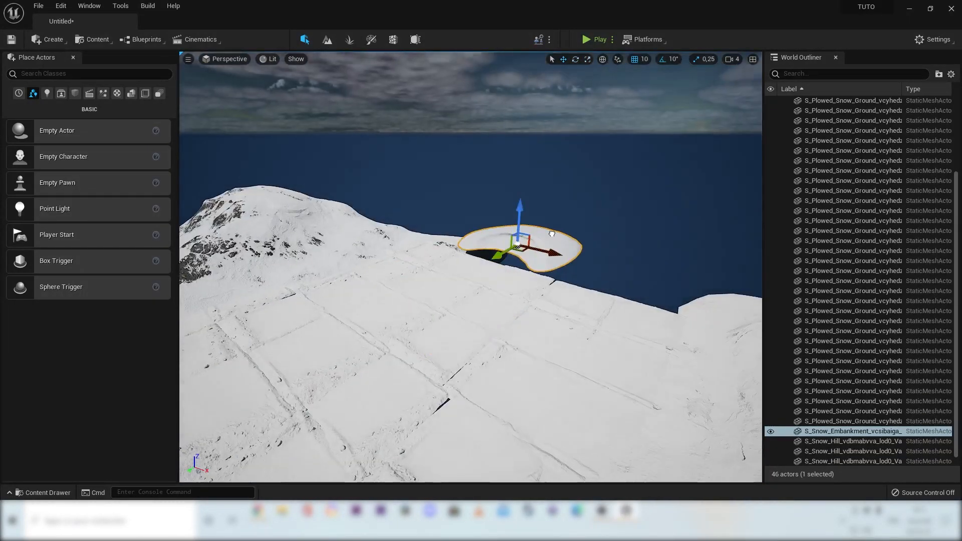
- Resize the snow embankment at the edge of the ground and deselect it
right_drag(552, 234, 446, 221)
key(r)
drag(445, 216, 445, 200)
key(w)
right_drag(445, 201, 481, 261)
click(627, 95)
- Add a second Snow_Embankment mesh to the snow ground and resize it
click(48, 493)
drag(351, 371, 546, 290)
right_drag(546, 291, 473, 321)
key(r)
drag(473, 313, 527, 297)
key(w)
right_drag(527, 298, 501, 281)
- Adjust the size of the snow mesh bordering the ground with the Scale tool
click(614, 253)
click(416, 363)
key(r)
right_drag(416, 351, 552, 281)
click(591, 243)
click(483, 256)
drag(473, 223, 473, 217)
right_drag(473, 217, 637, 251)
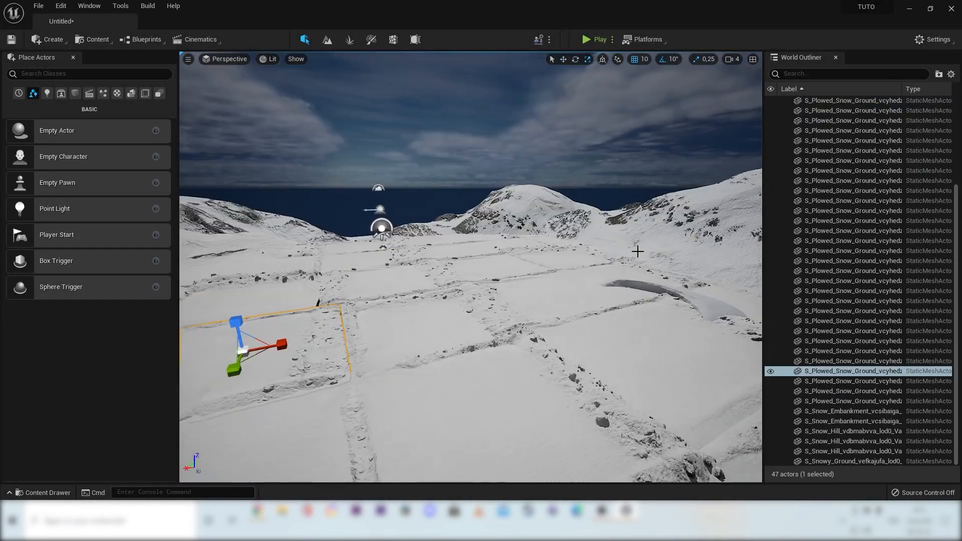
- Undo the last change and duplicate a snow hill, moving the copy to the near side of the ground
click(638, 251)
key(w)
click(468, 253)
key(ctrl+z)
right_drag(468, 254, 475, 232)
click(474, 232)
alt+drag(481, 250, 515, 462)
right_drag(515, 462, 451, 310)
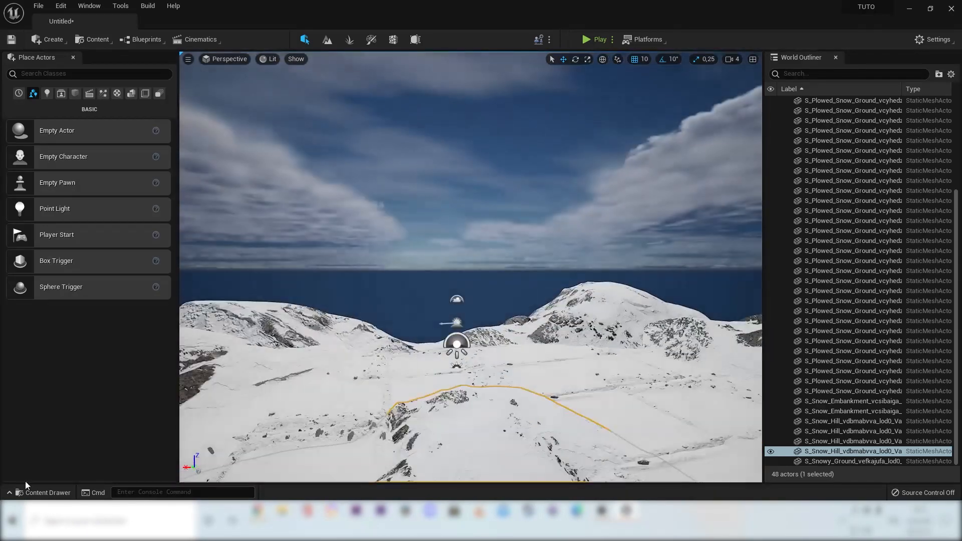
- Add another Snow_Hill mesh to the level and move it behind the existing border hills
click(37, 493)
click(75, 367)
click(71, 384)
drag(191, 361, 408, 275)
right_drag(408, 275, 446, 200)
drag(445, 171, 457, 130)
- Resize the added snow hill into a large background mountain and undo the last edit
key(r)
right_drag(457, 131, 481, 220)
drag(352, 204, 353, 165)
right_drag(353, 165, 401, 210)
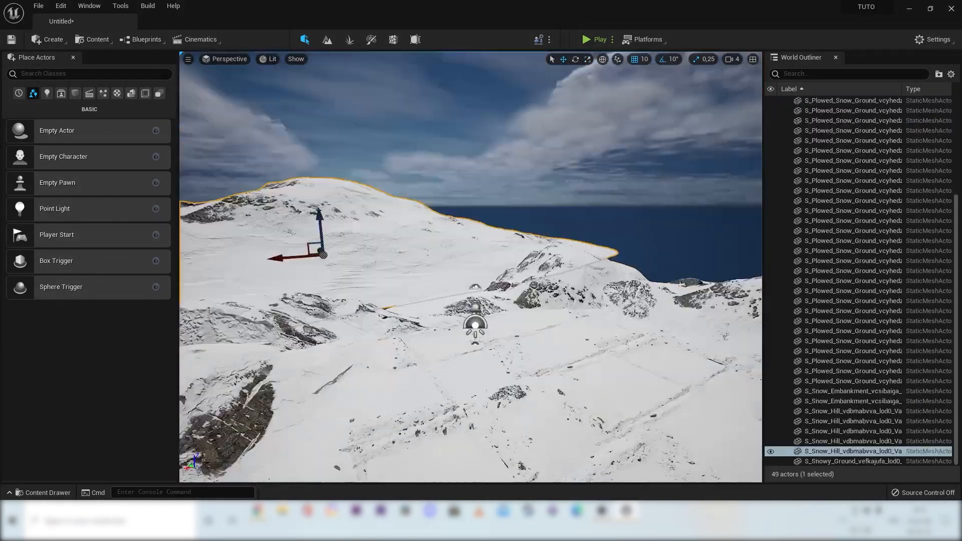
right_drag(501, 237, 501, 237)
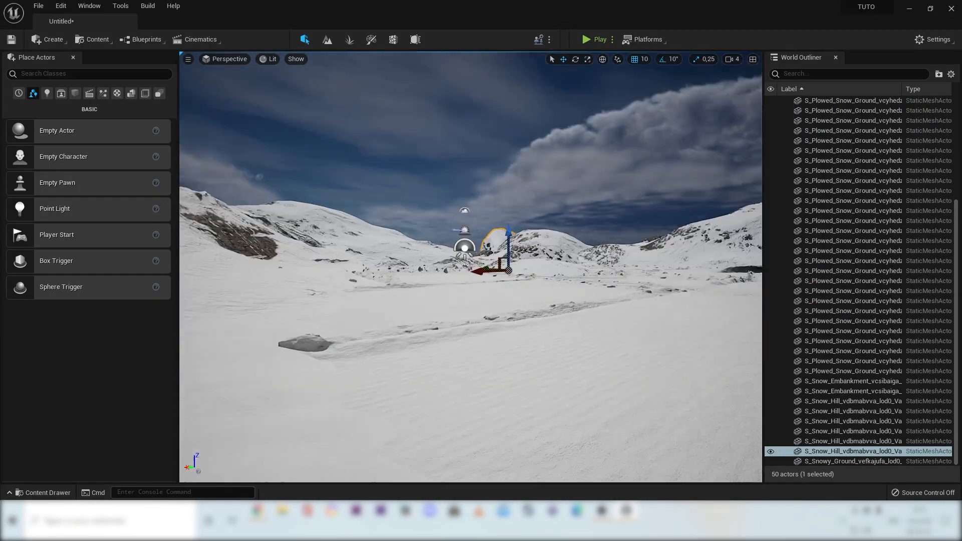
key(ctrl+z)
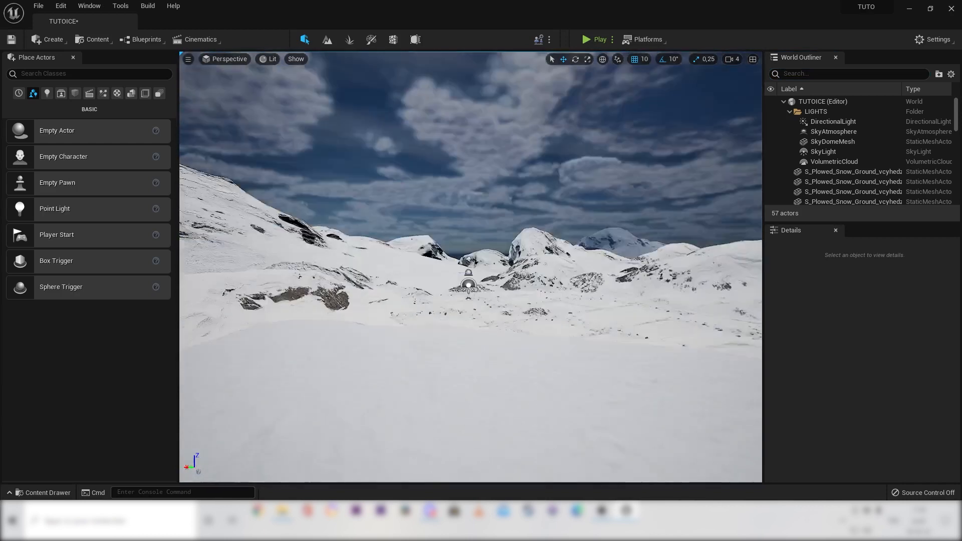
- Examine the snow landscape from several viewpoints to find a good view over the hills and valley
mouse_move(598, 322)
right_down()
mouse_move(556, 322)
mouse_move(598, 322)
right_up()
key(w)
mouse_move(618, 389)
right_down()
mouse_move(631, 446)
mouse_move(609, 380)
right_up()
right_drag(568, 306, 651, 270)
key(w)
key(a)
key(d)
right_drag(558, 261, 458, 261)
right_drag(524, 329, 524, 329)
middle_drag(524, 328, 522, 346)
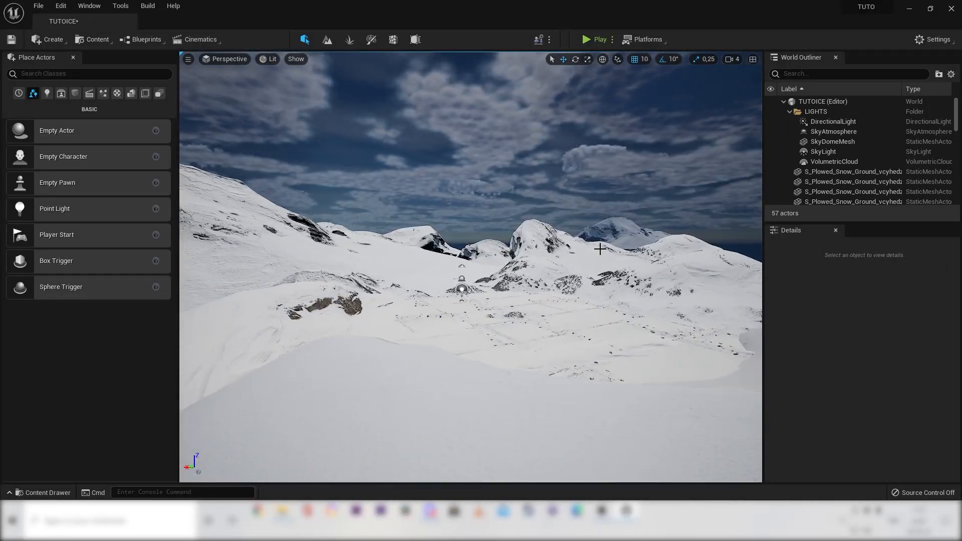
right_drag(415, 240, 394, 232)
key(q)
key(e)
right_drag(714, 373, 761, 361)
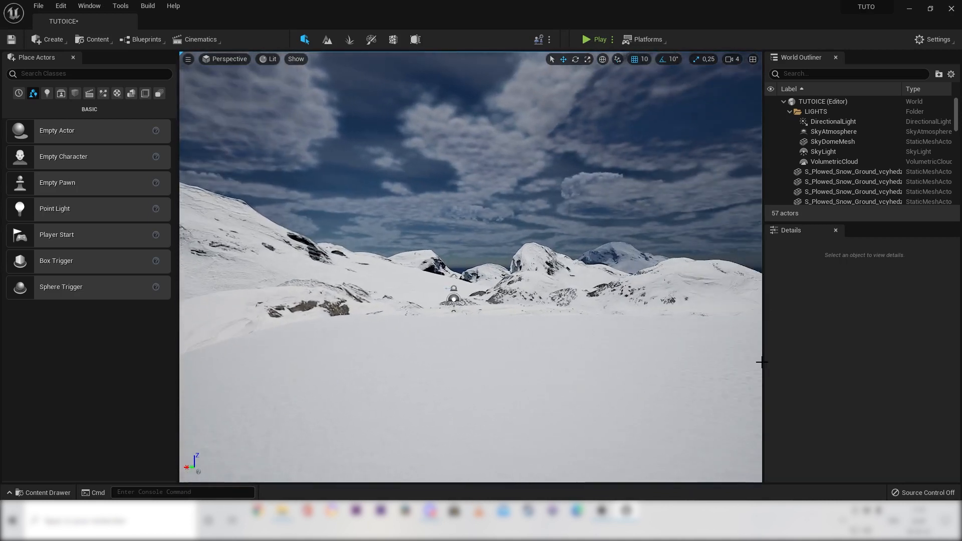
scroll(709, 365, up, 2)
mouse_move(709, 366)
middle_down()
mouse_move(705, 384)
mouse_move(704, 365)
middle_up()
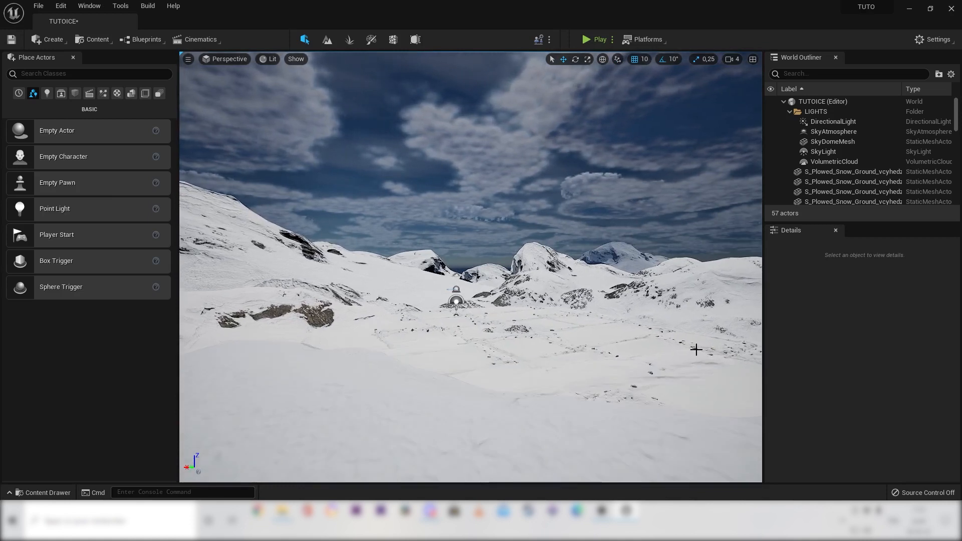
scroll(668, 333, down, 1)
right_drag(653, 335, 644, 336)
middle_drag(653, 335, 645, 355)
right_drag(645, 355, 650, 349)
middle_drag(646, 354, 639, 333)
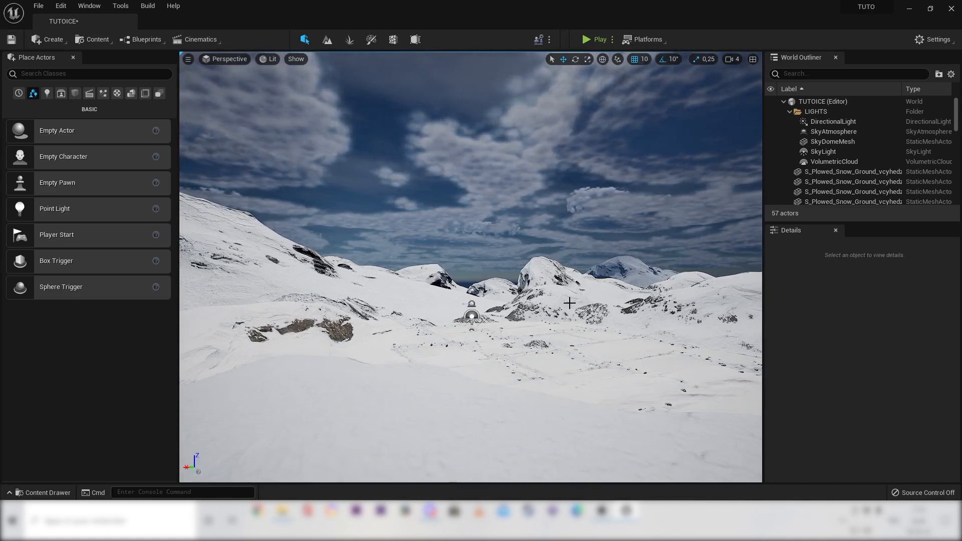
right_drag(569, 303, 569, 328)
middle_drag(570, 303, 570, 275)
right_drag(570, 275, 571, 304)
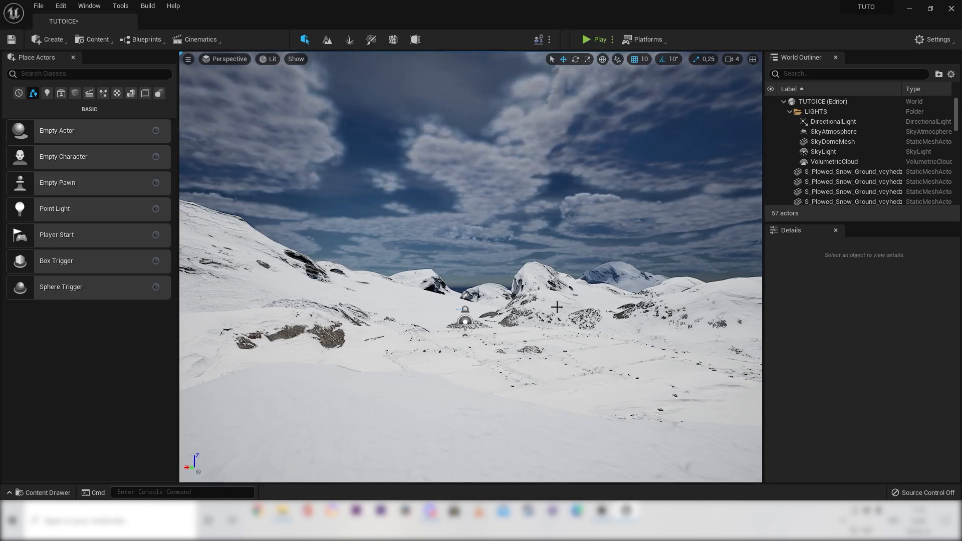
right_drag(557, 307, 555, 280)
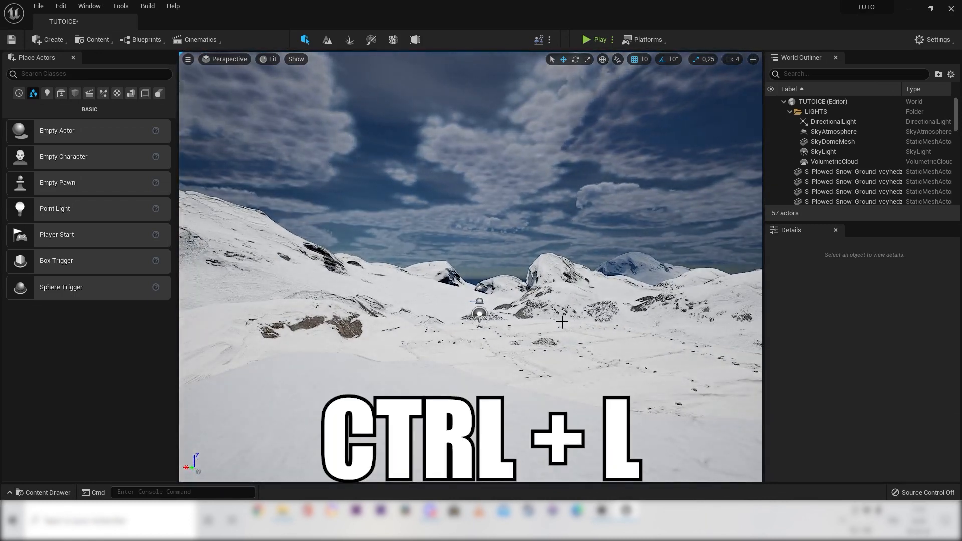
- Rotate the directional light interactively until a low, warm sun casts long shadows across the snow hills
key(ctrl+l)
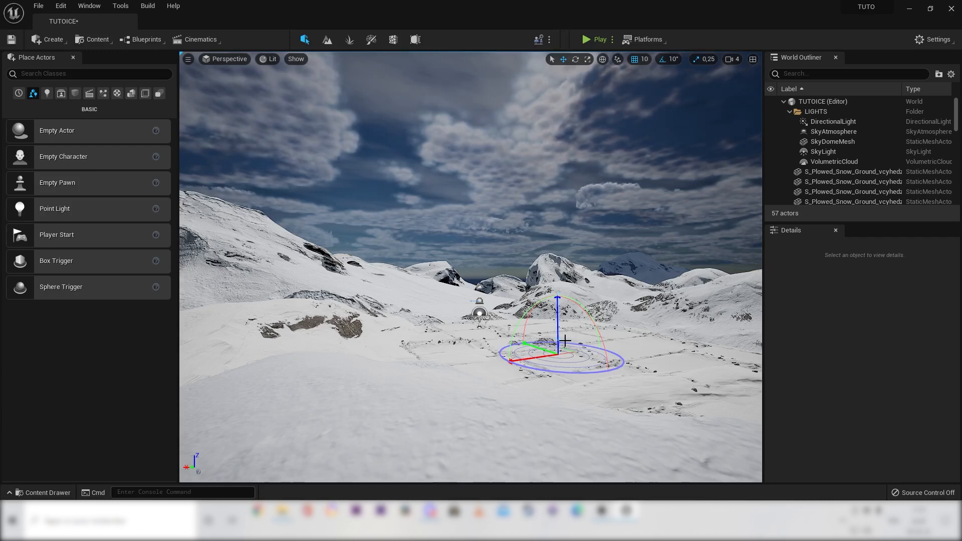
key(ctrl+l)
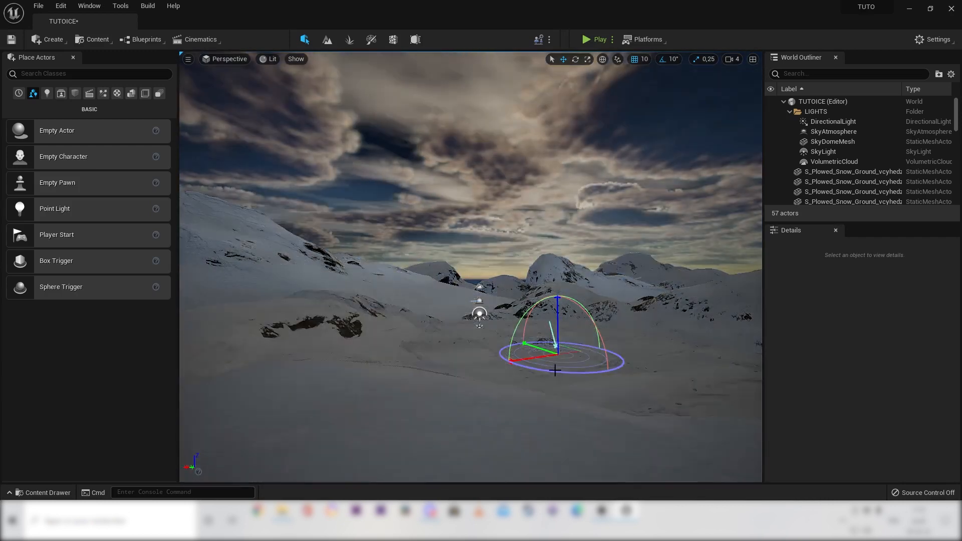
key(ctrl+l)
key(ctrl+l)
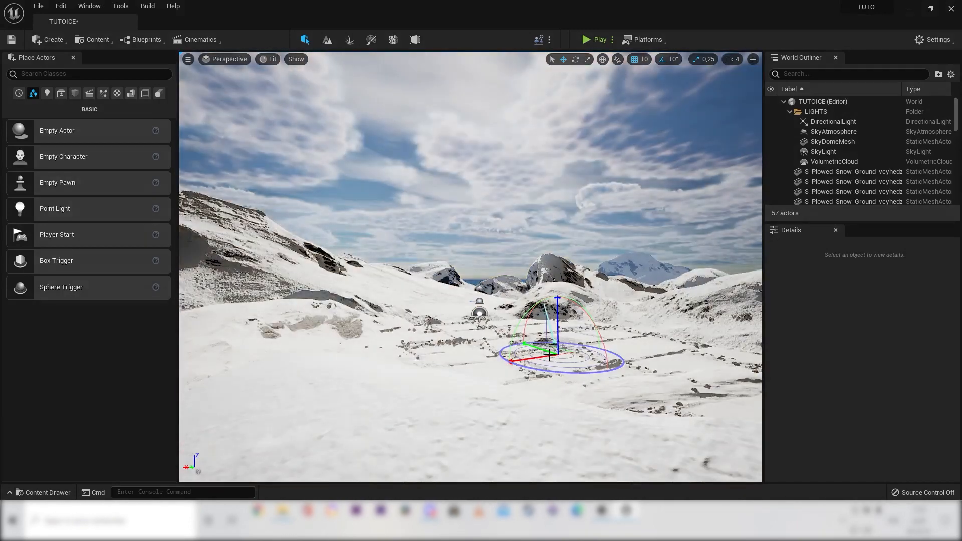
key(ctrl+l)
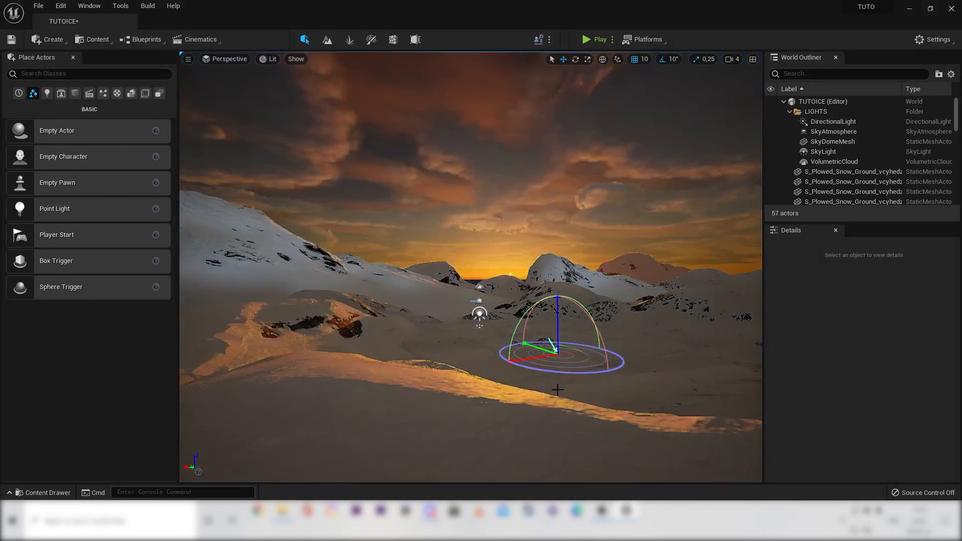
key(ctrl+l)
key(ctrl+l)
key(ctrl+l)
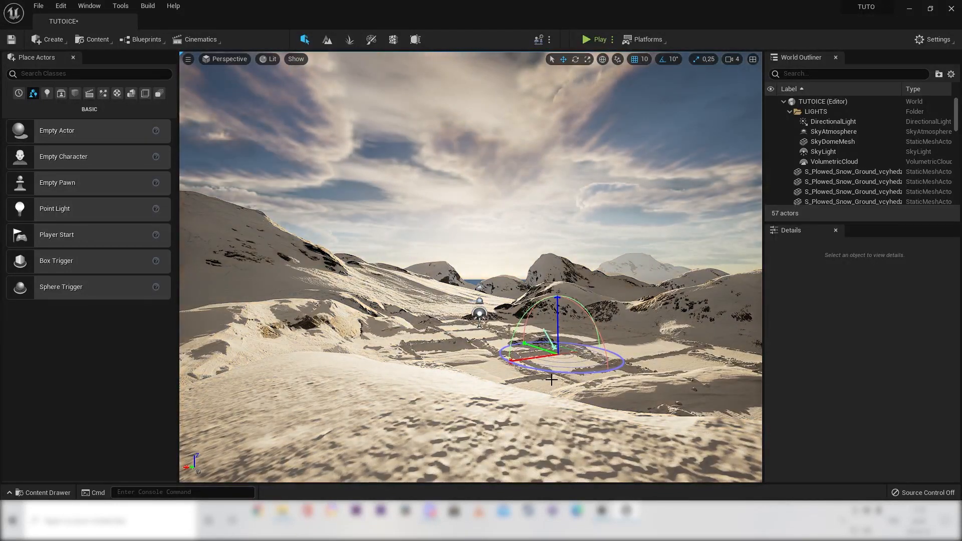
key(ctrl+l)
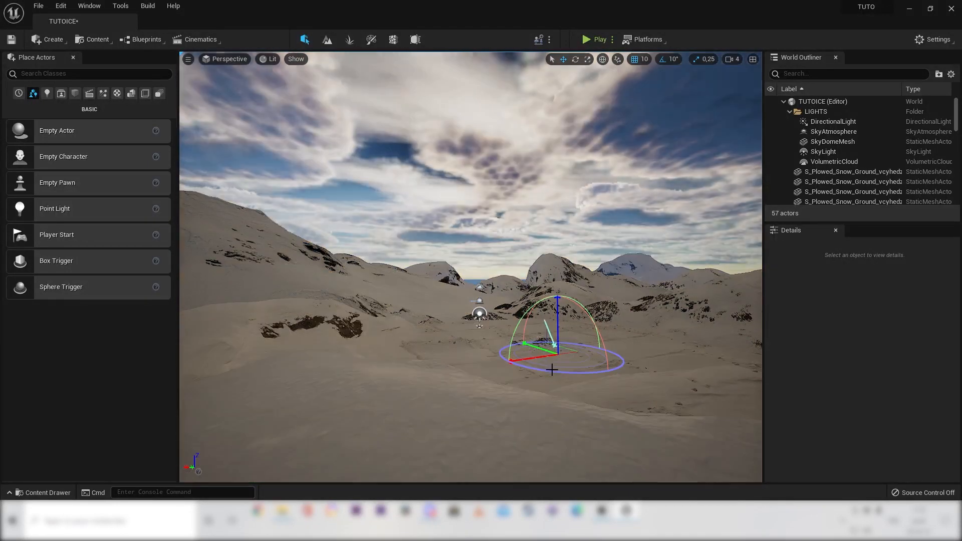
key(ctrl+l)
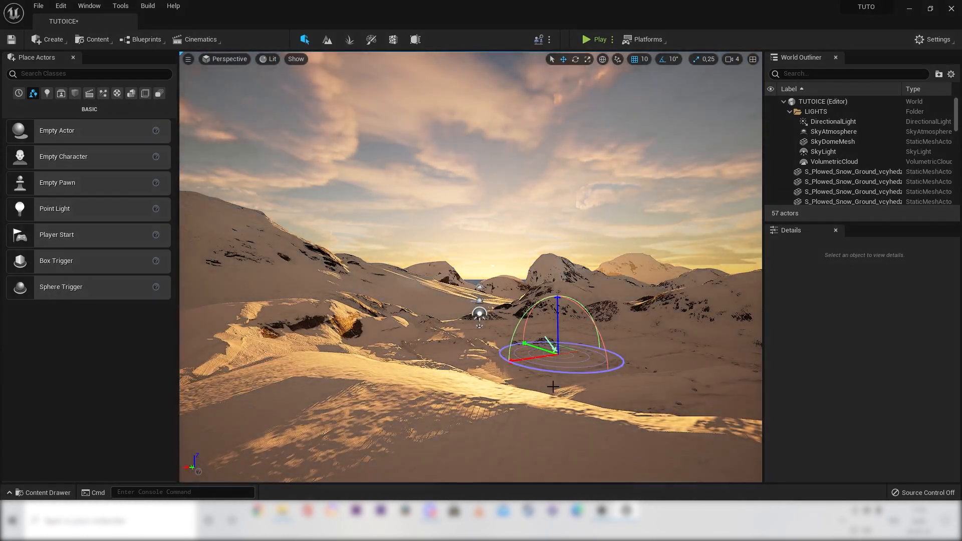
key(ctrl+l)
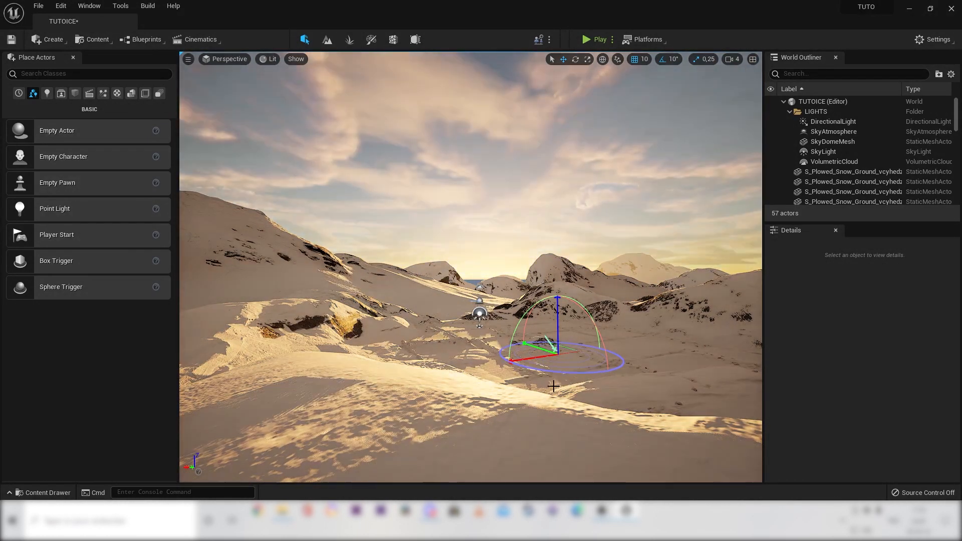
key(ctrl+l)
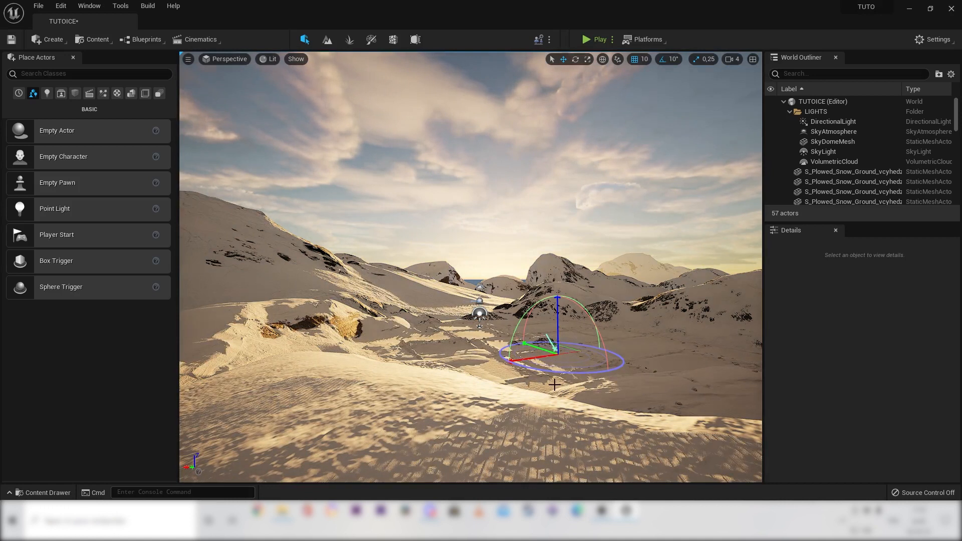
key(ctrl+l)
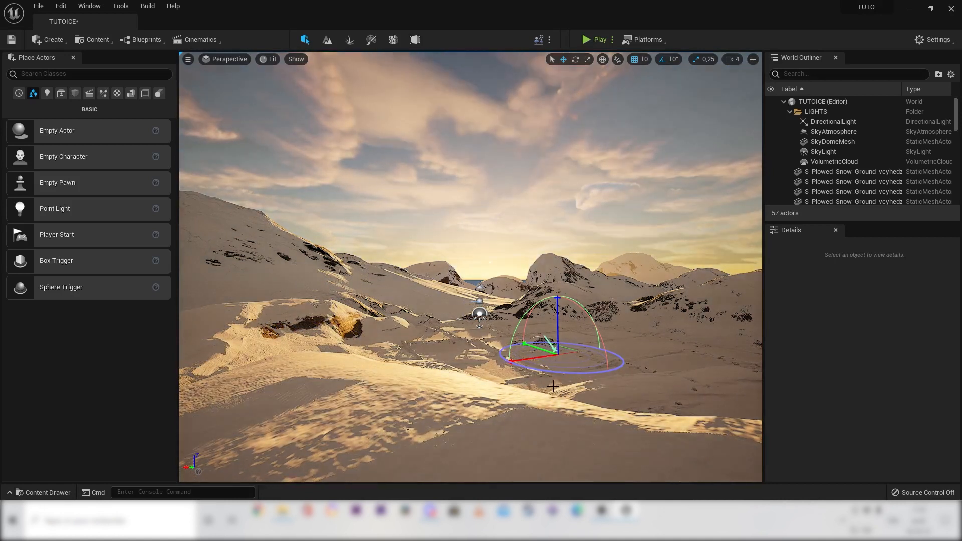
key(ctrl+l)
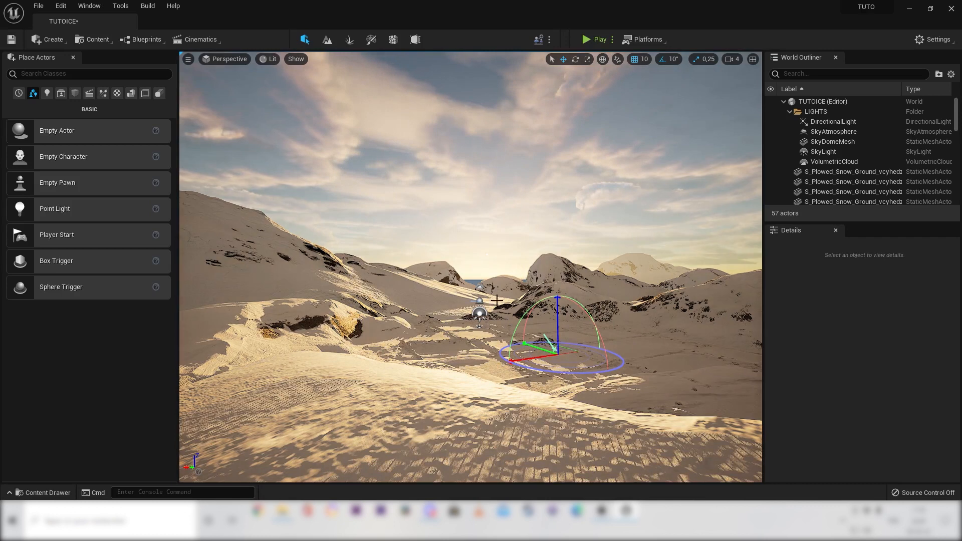
- Find the fog actors with the search "fog", add an Exponential Height Fog to the level and reposition it above the snow
right_drag(506, 225, 509, 323)
key(w)
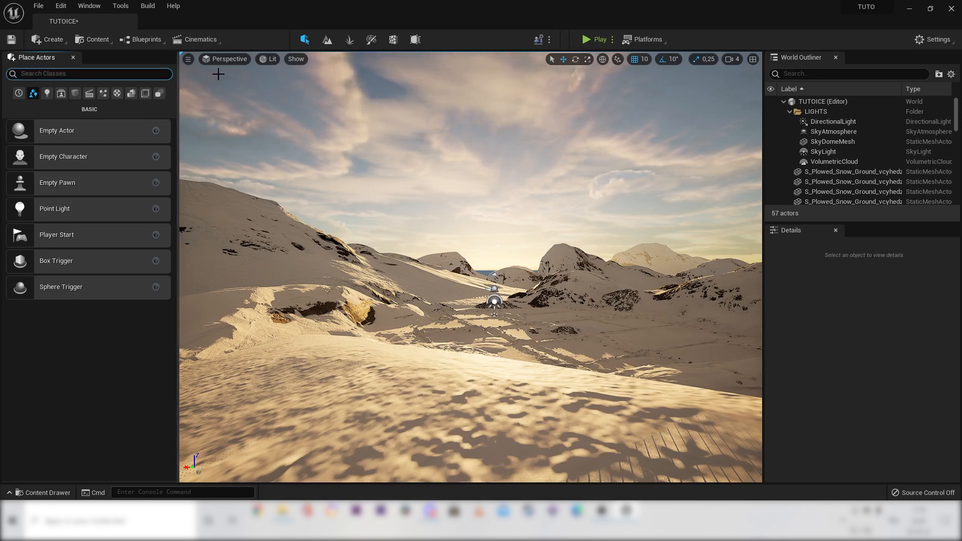
text(fog)
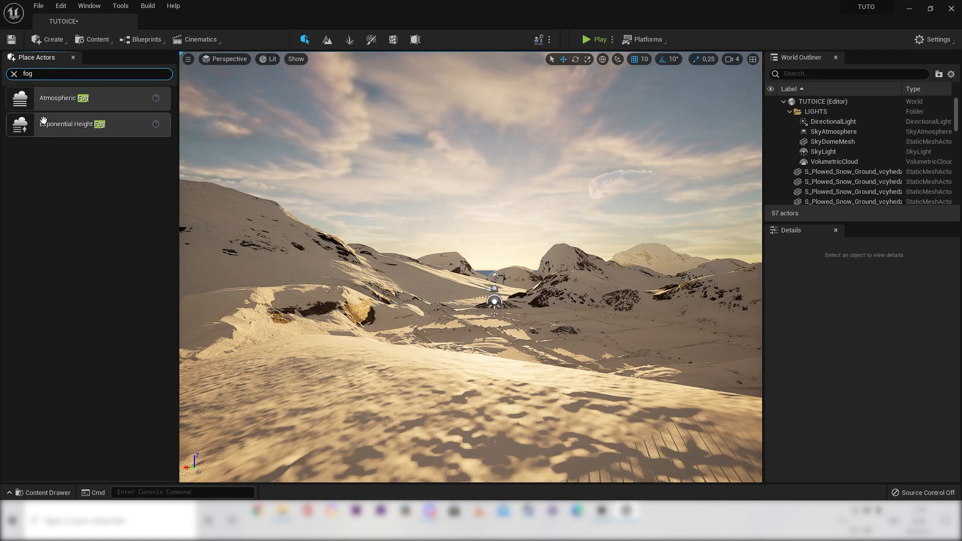
click(67, 123)
drag(67, 124, 382, 210)
drag(469, 222, 441, 247)
key(e)
- Select the SkyLight actor in the LIGHTS folder to show its properties
mouse_move(577, 276)
right_down()
mouse_move(586, 279)
mouse_move(570, 281)
right_up()
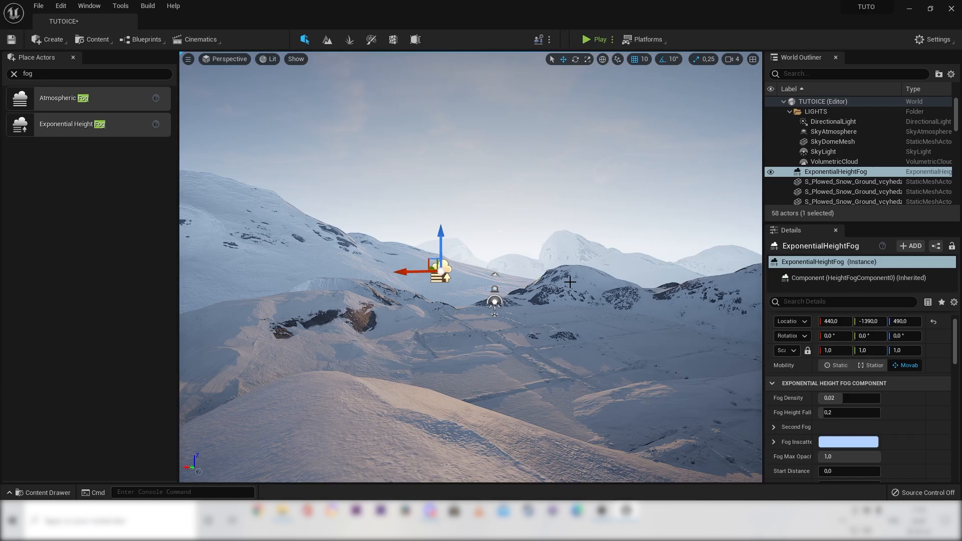
mouse_move(577, 276)
right_down()
mouse_move(677, 274)
mouse_move(567, 271)
right_up()
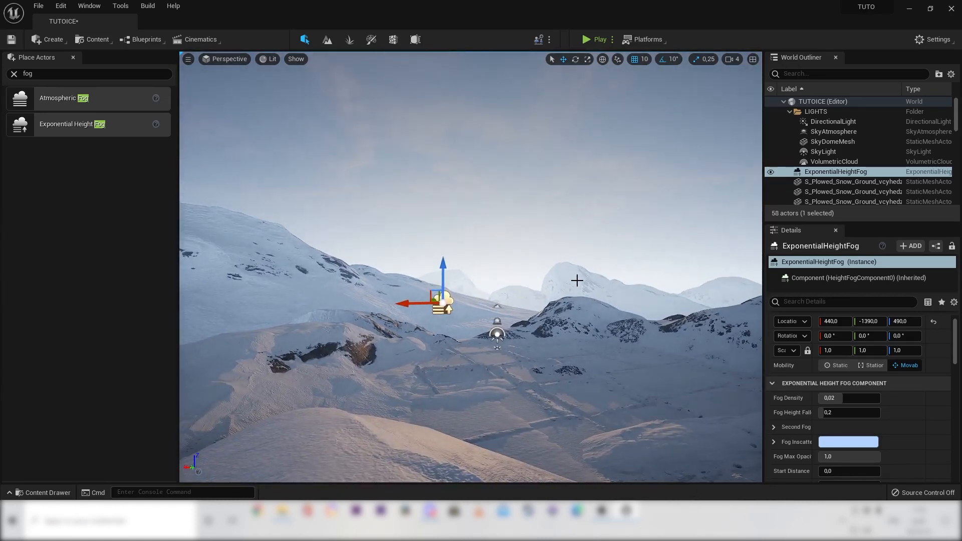
right_drag(585, 273, 584, 280)
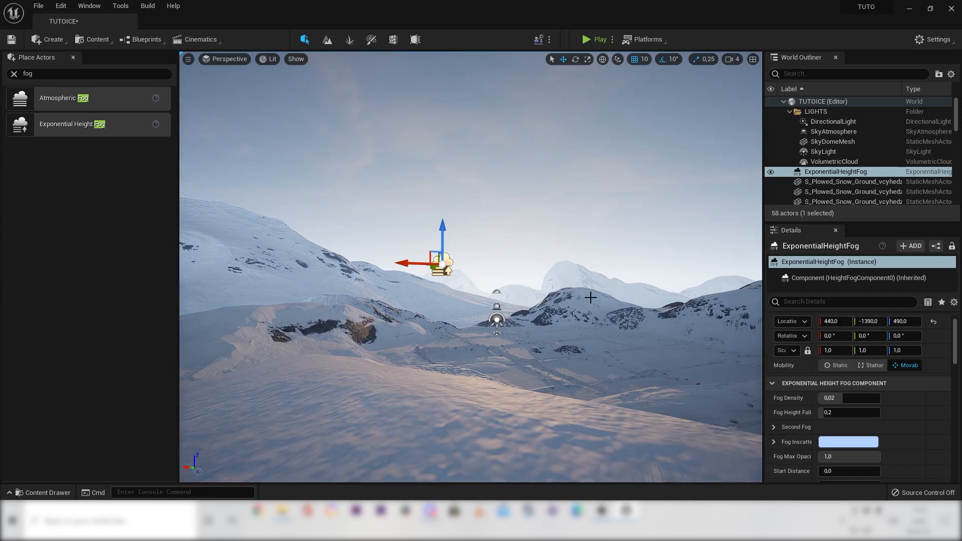
right_drag(590, 309, 590, 314)
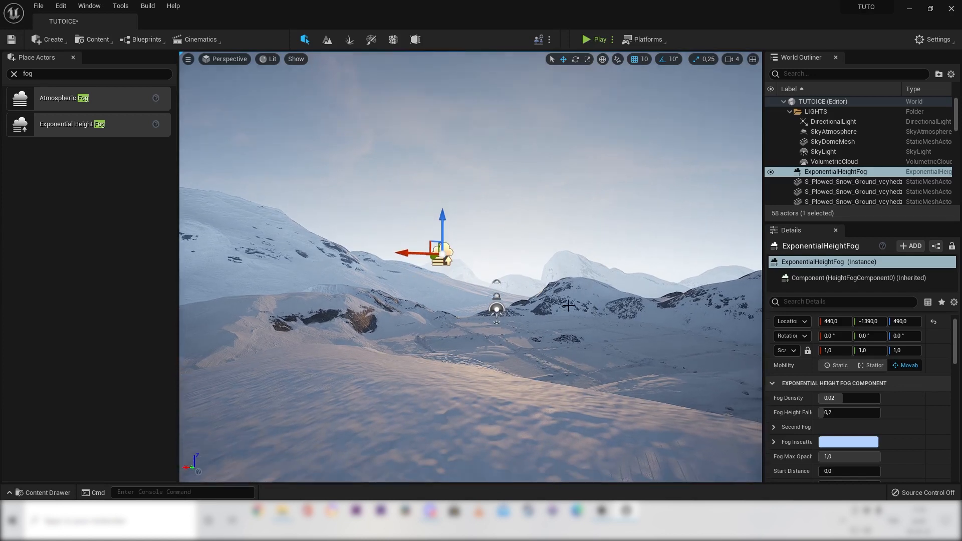
mouse_move(569, 305)
middle_down()
mouse_move(566, 286)
mouse_move(567, 303)
middle_up()
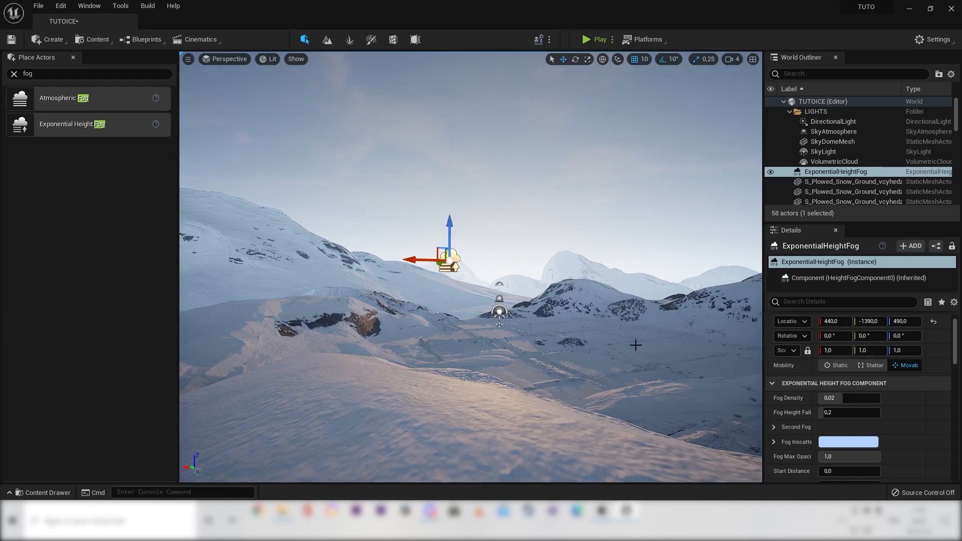
click(572, 244)
click(449, 262)
click(827, 151)
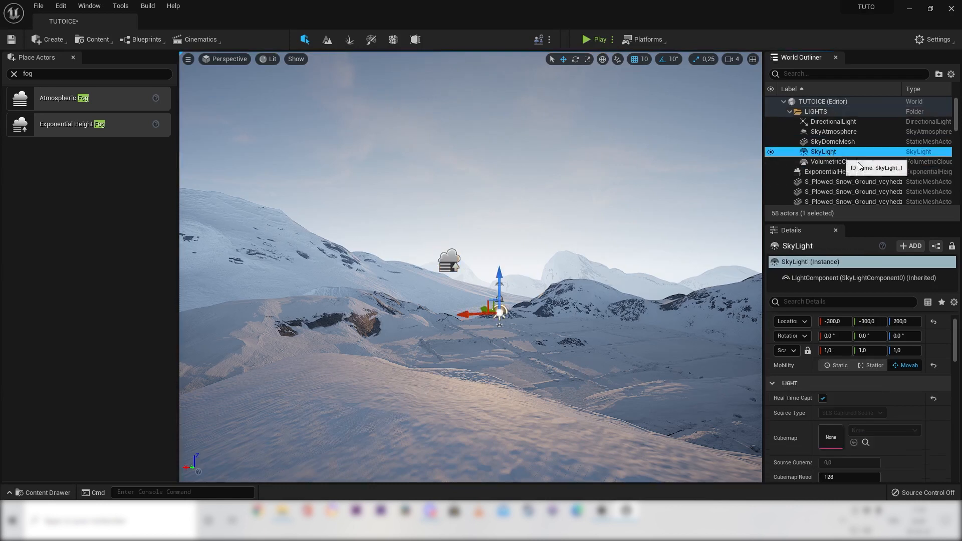
- Review the settings of the ExponentialHeightFog, VolumetricCloud, SkyLight, SkyDomeMesh and DirectionalLight actors
click(916, 171)
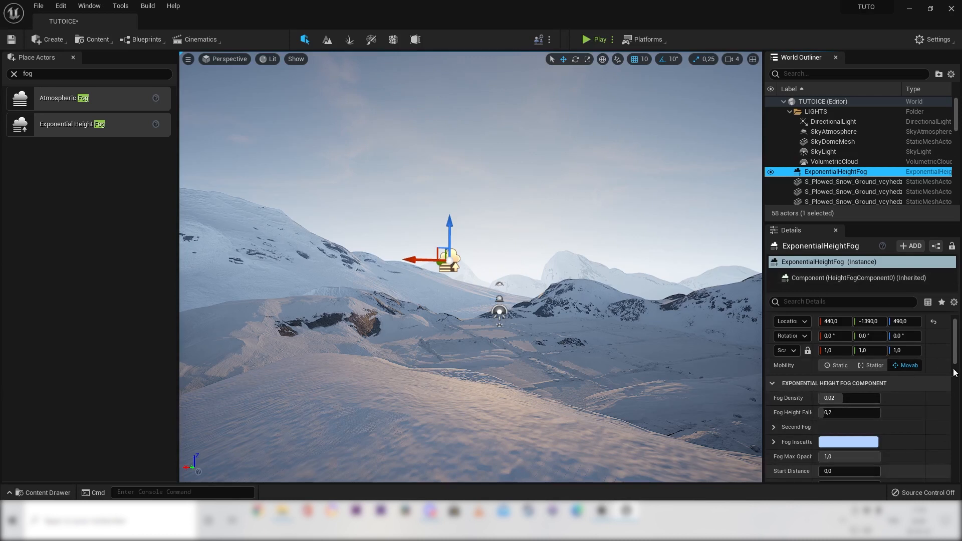
click(868, 161)
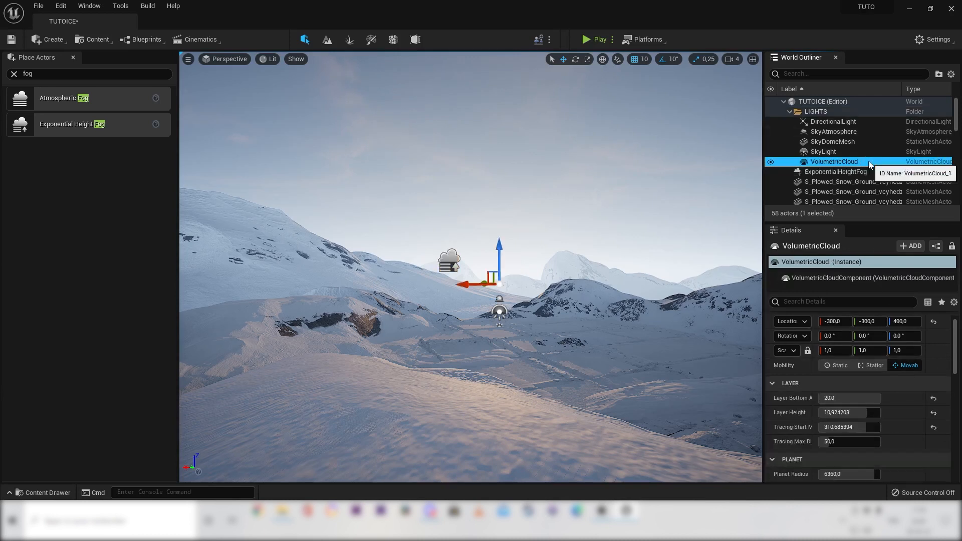
click(868, 152)
click(864, 141)
click(847, 121)
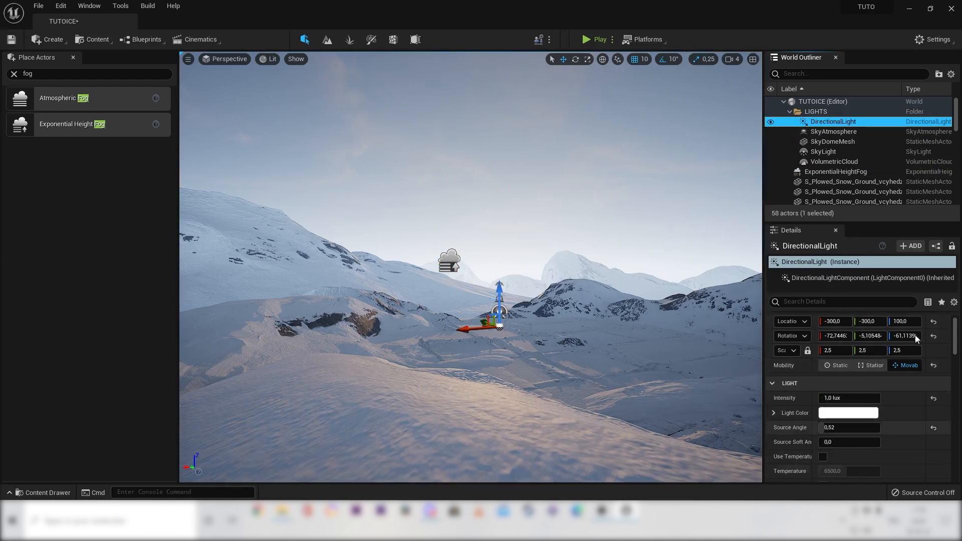
click(847, 161)
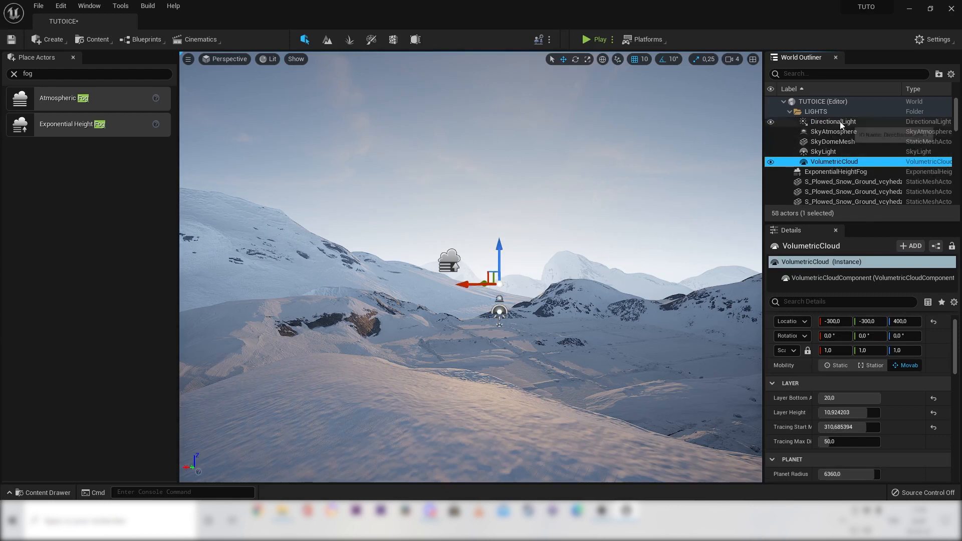
click(857, 123)
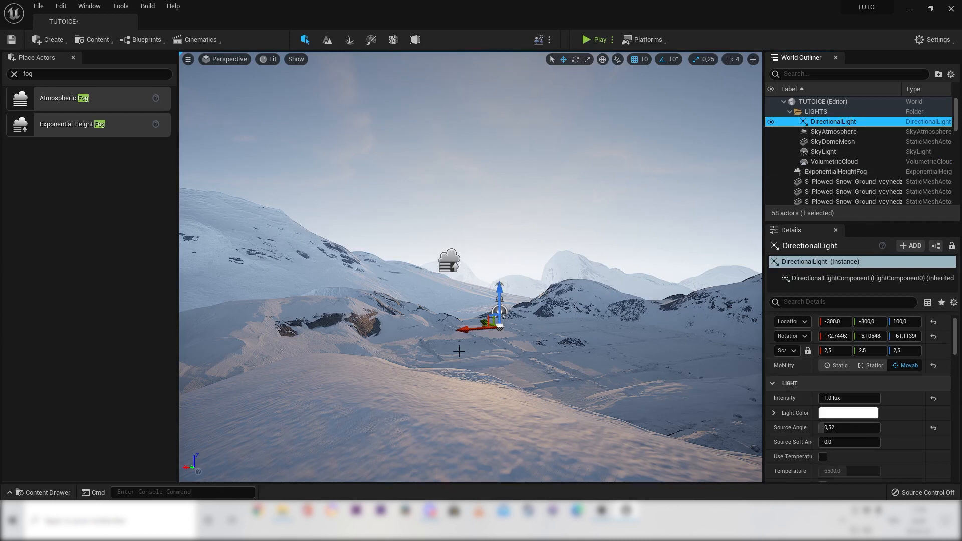
- Set the DirectionalLight's Source Angle to 5.0
click(873, 123)
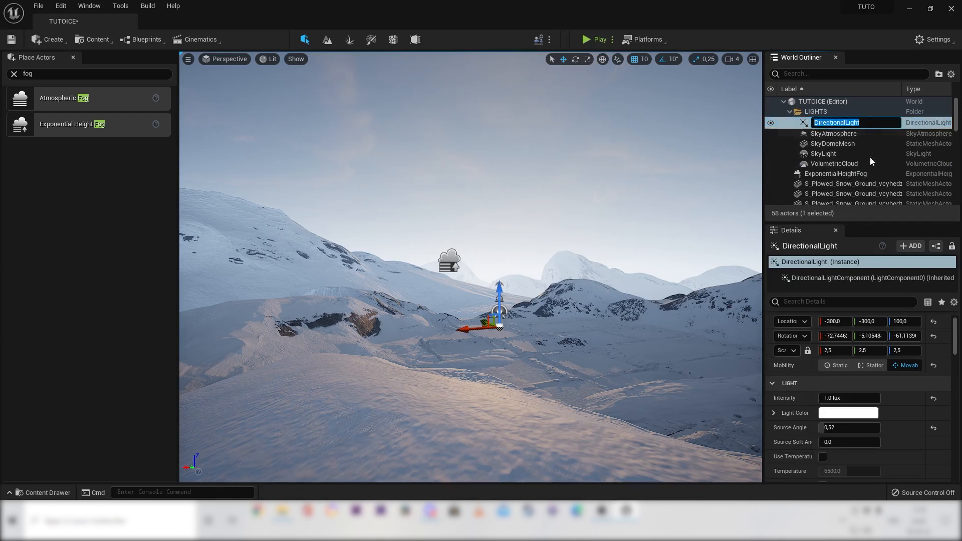
scroll(957, 351, down, 2)
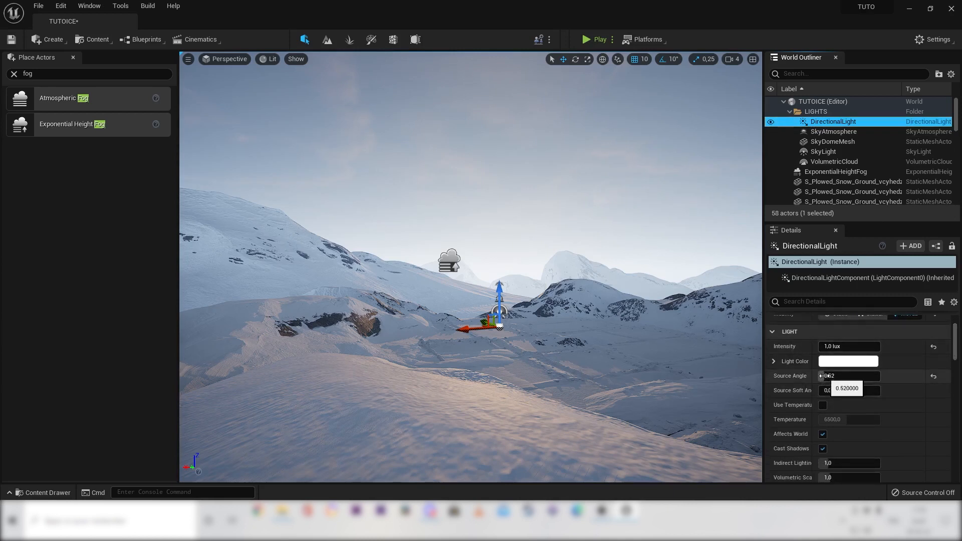
click(823, 376)
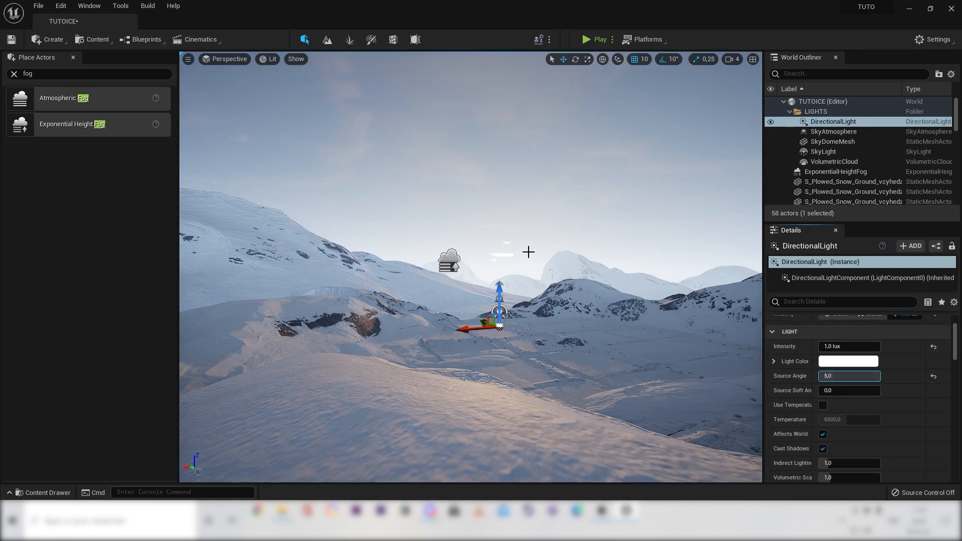
- Adjust the sun's position in the sky, keeping it low above the distant mountains
click(529, 245)
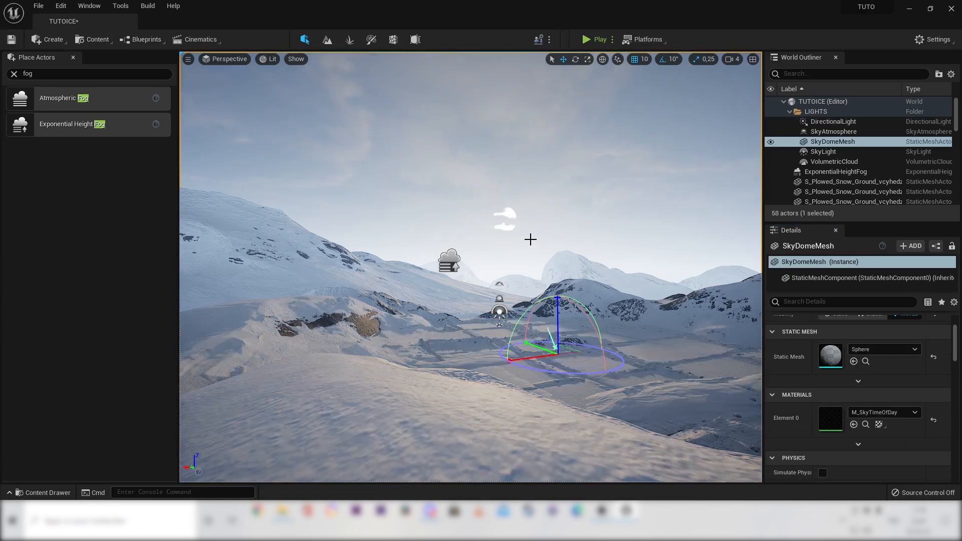
key(ctrl+l)
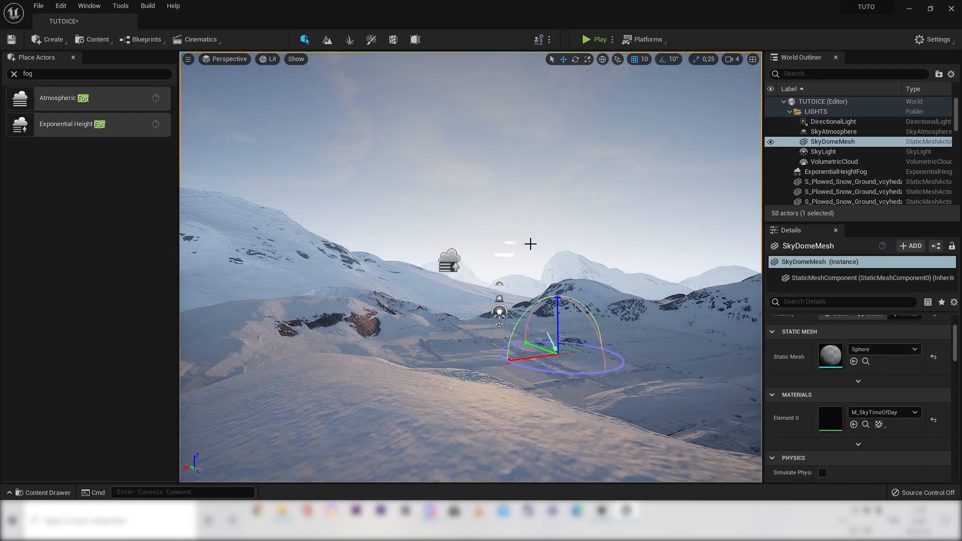
scroll(888, 382, up, 3)
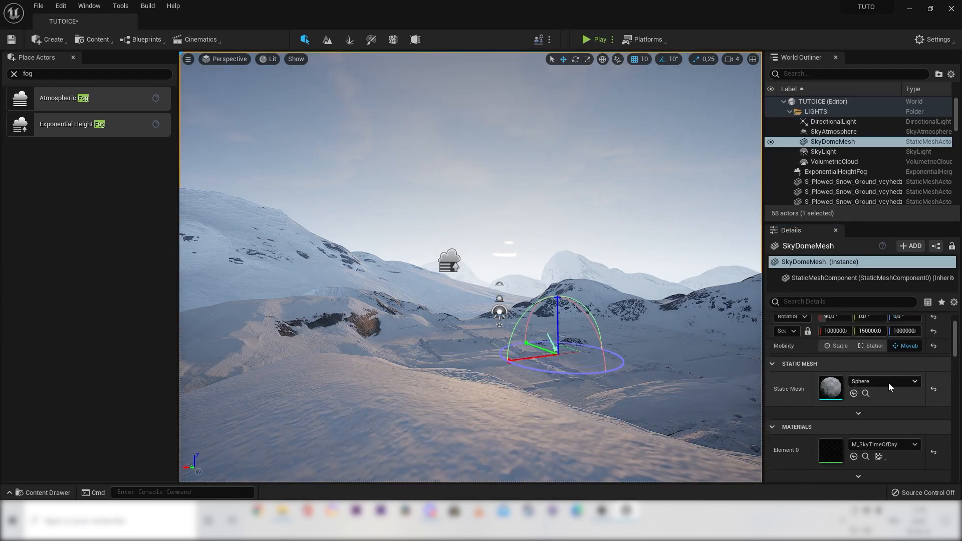
mouse_move(954, 337)
mouse_down()
mouse_move(957, 377)
mouse_move(960, 345)
mouse_up()
- Raise the DirectionalLight's Intensity to about 29.75 lux
click(833, 121)
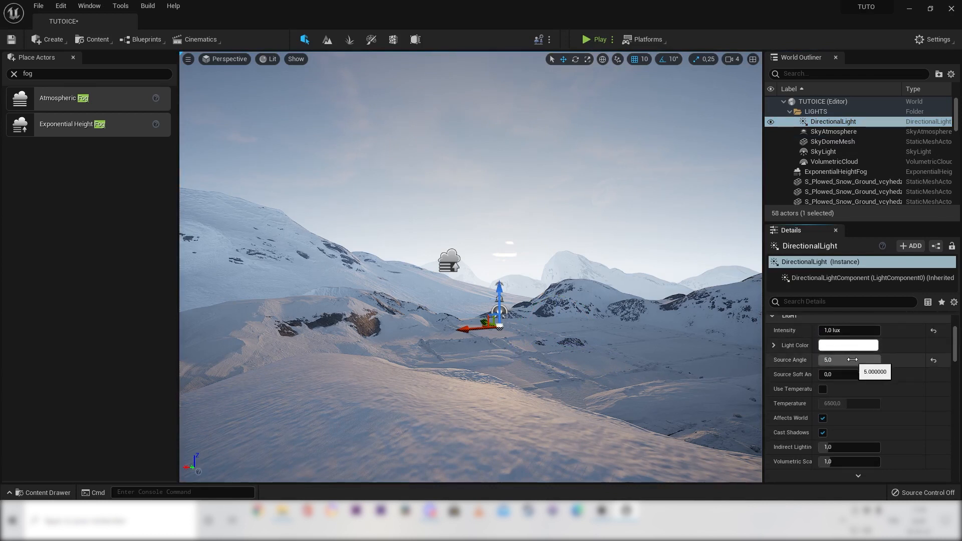
scroll(890, 404, down, 1)
scroll(889, 402, up, 2)
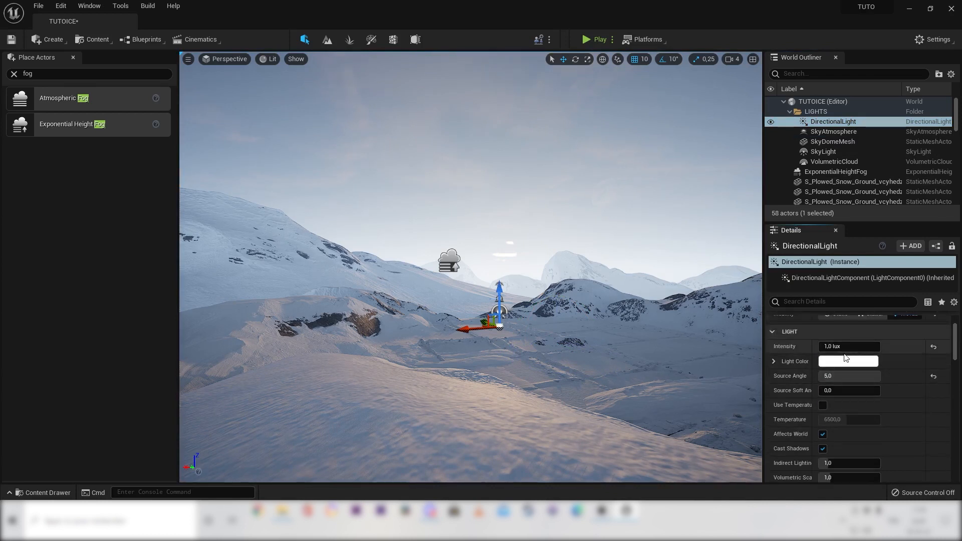
drag(847, 346, 892, 346)
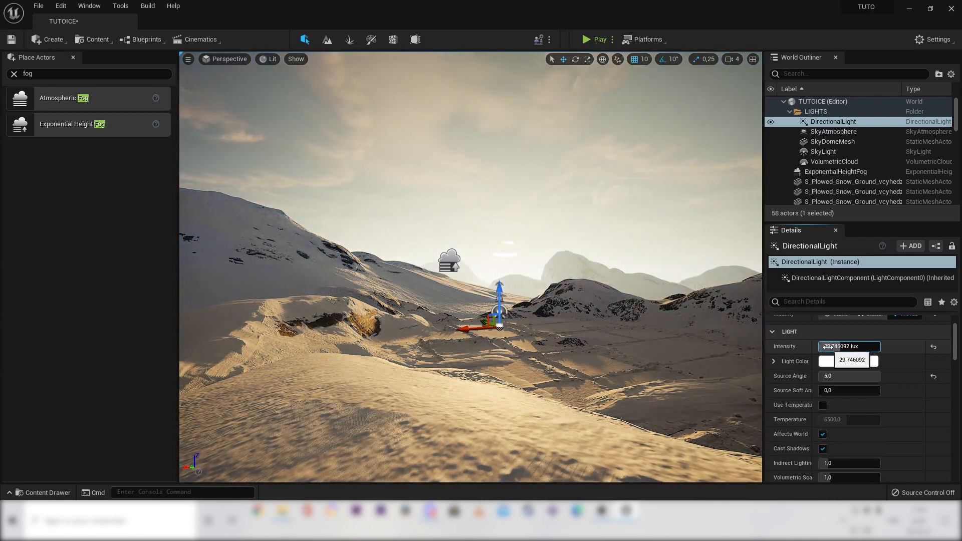
right_drag(721, 326, 722, 331)
right_drag(715, 285, 710, 284)
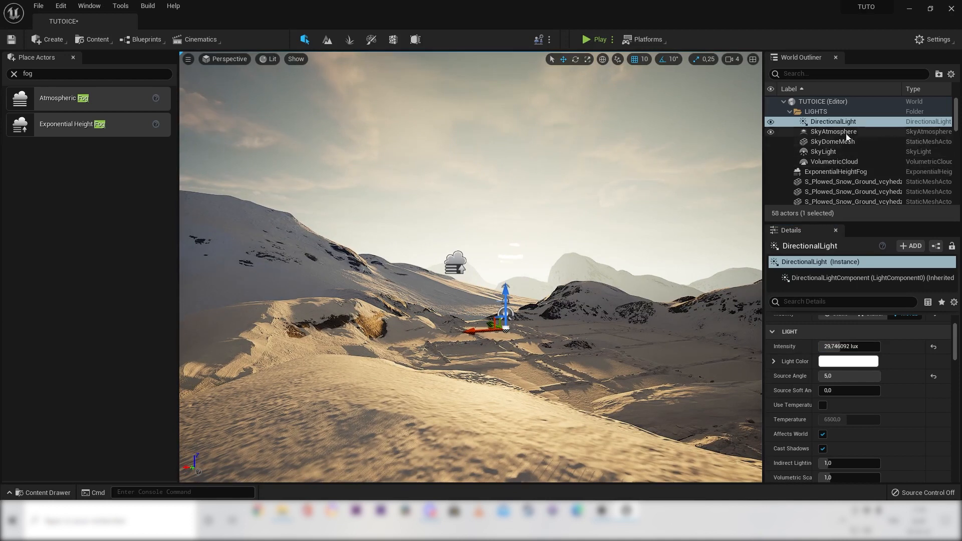
- Increase the VolumetricCloud's Layer Height to about 12.88
click(862, 162)
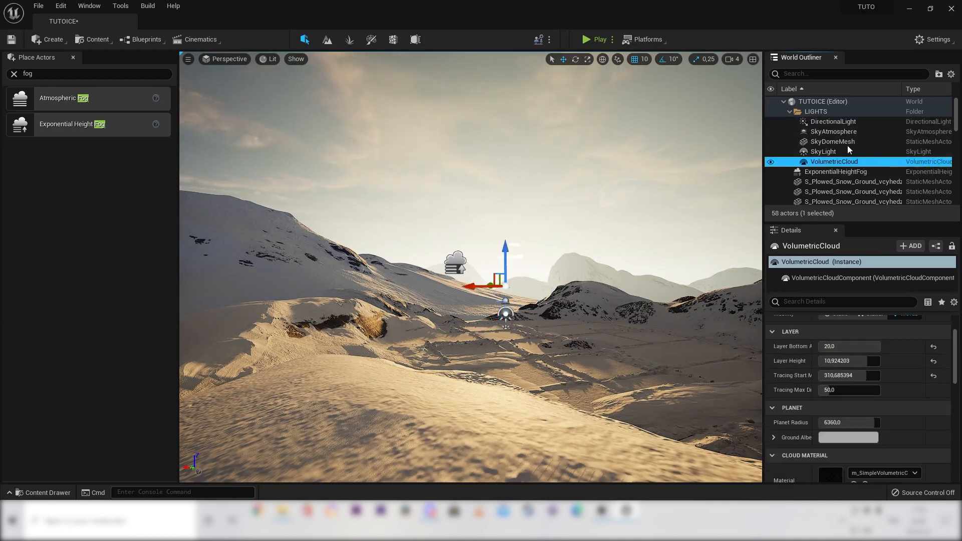
scroll(877, 401, down, 2)
scroll(862, 380, up, 2)
drag(855, 366, 880, 352)
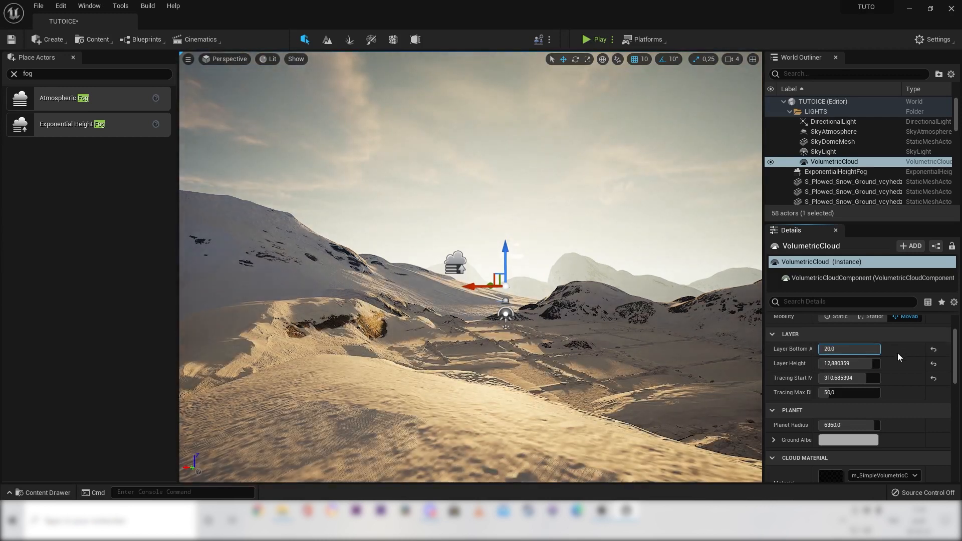
click(581, 179)
right_drag(566, 309, 565, 315)
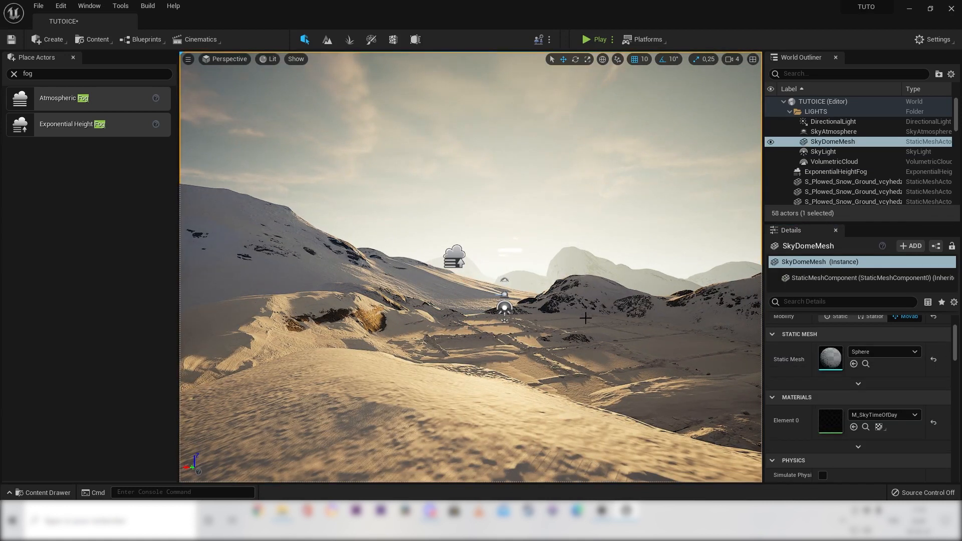
right_drag(581, 317, 584, 319)
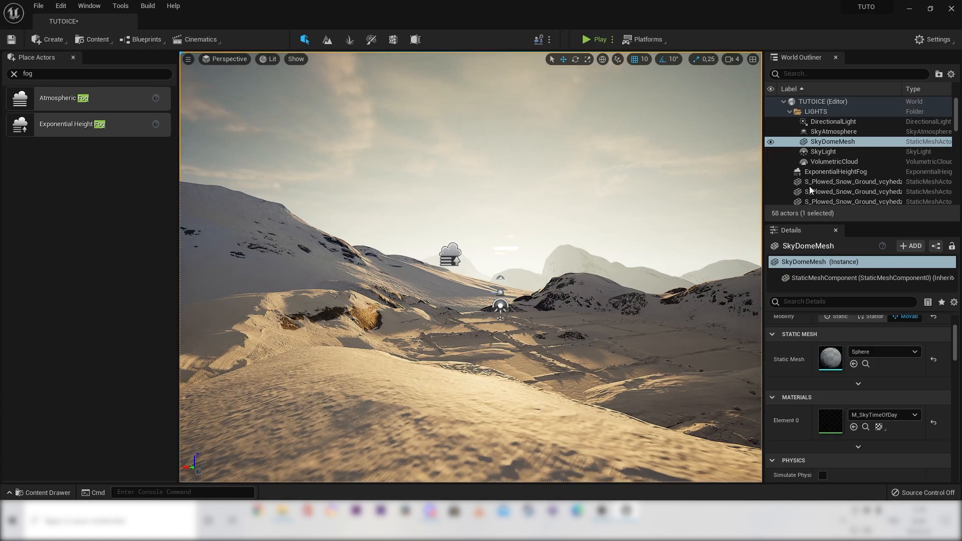
- Reposition the ExponentialHeightFog actor just above the horizon, close to the sun
click(883, 172)
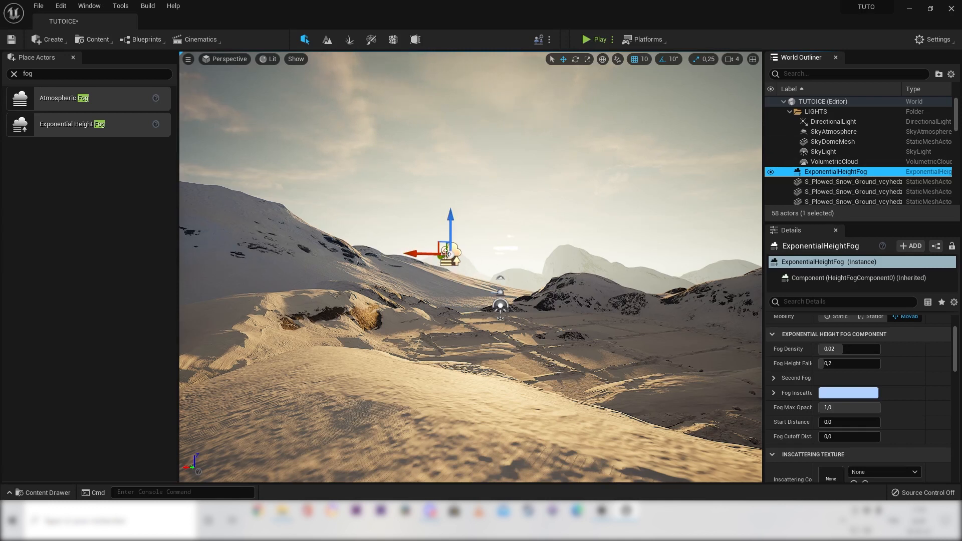
click(500, 304)
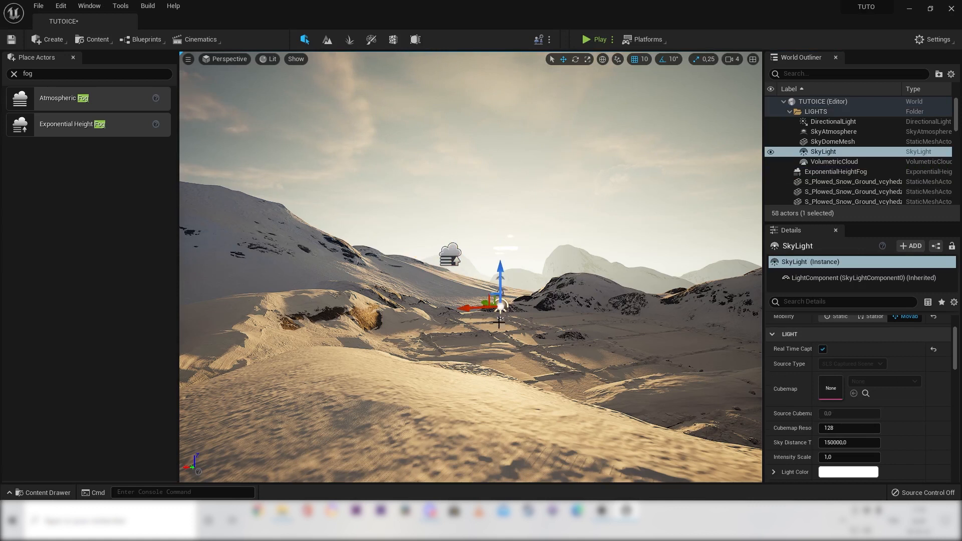
click(475, 303)
click(450, 254)
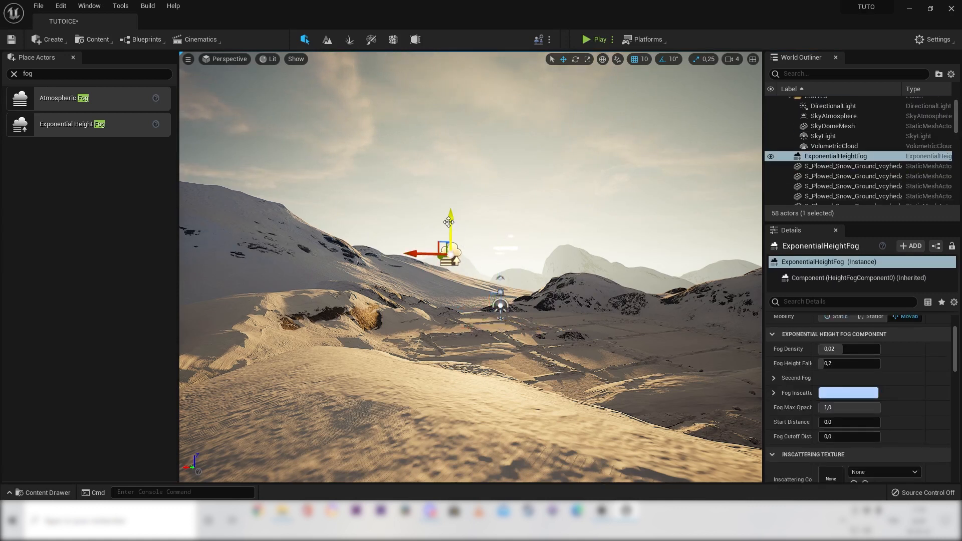
drag(450, 218, 427, 226)
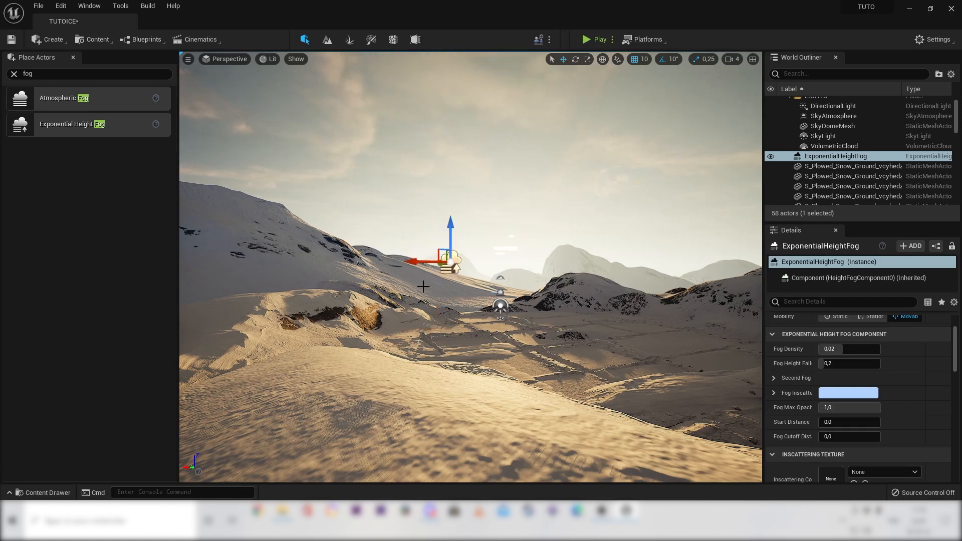
middle_drag(469, 268, 590, 384)
drag(572, 333, 481, 264)
right_drag(522, 280, 516, 281)
drag(499, 254, 500, 225)
drag(485, 265, 440, 251)
drag(471, 221, 449, 201)
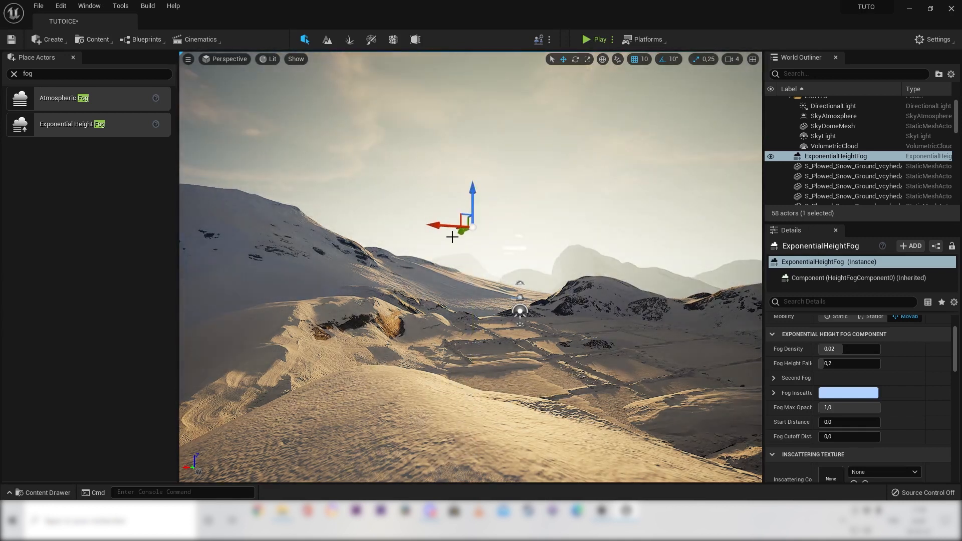
drag(460, 234, 466, 188)
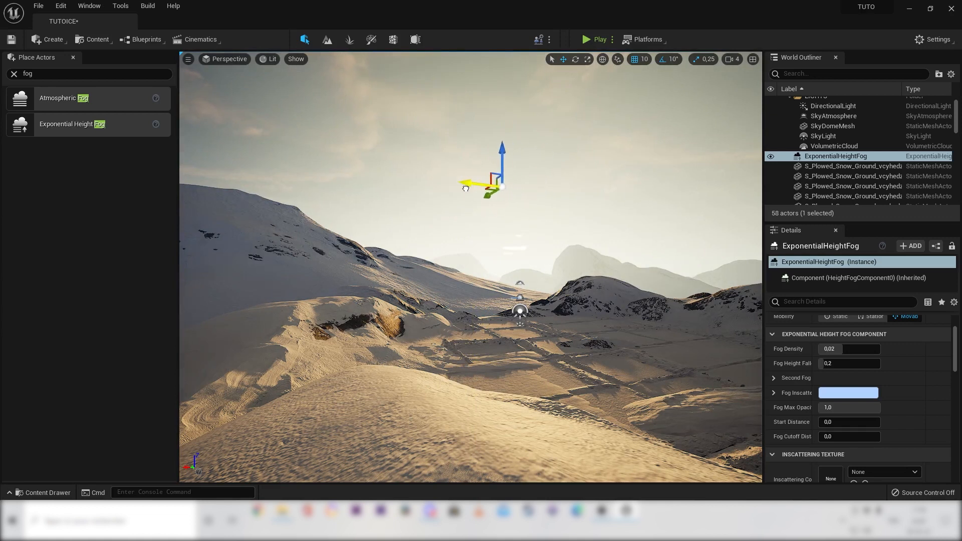
drag(502, 161, 504, 214)
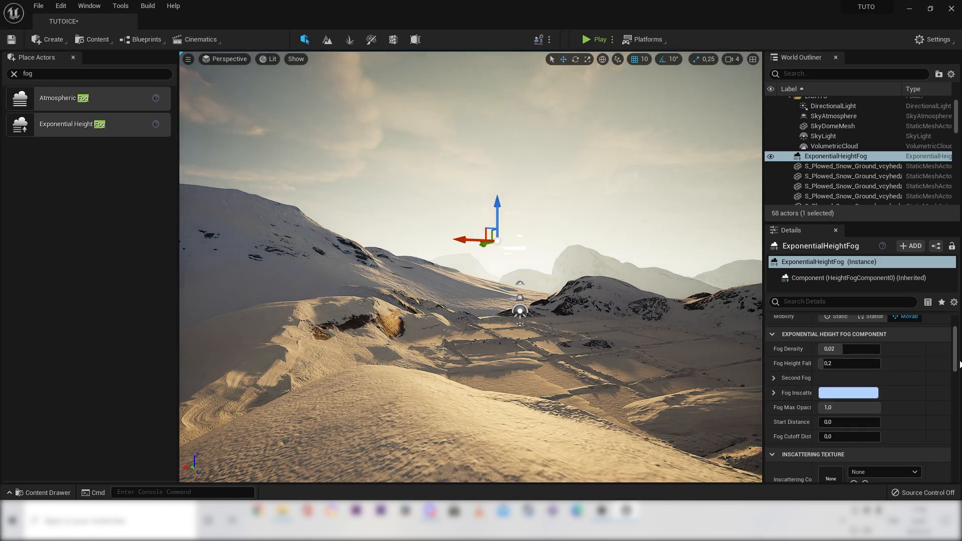
- Enable Volumetric Fog on the ExponentialHeightFog and set its Directional Inscattering Color to black
scroll(932, 400, down, 4)
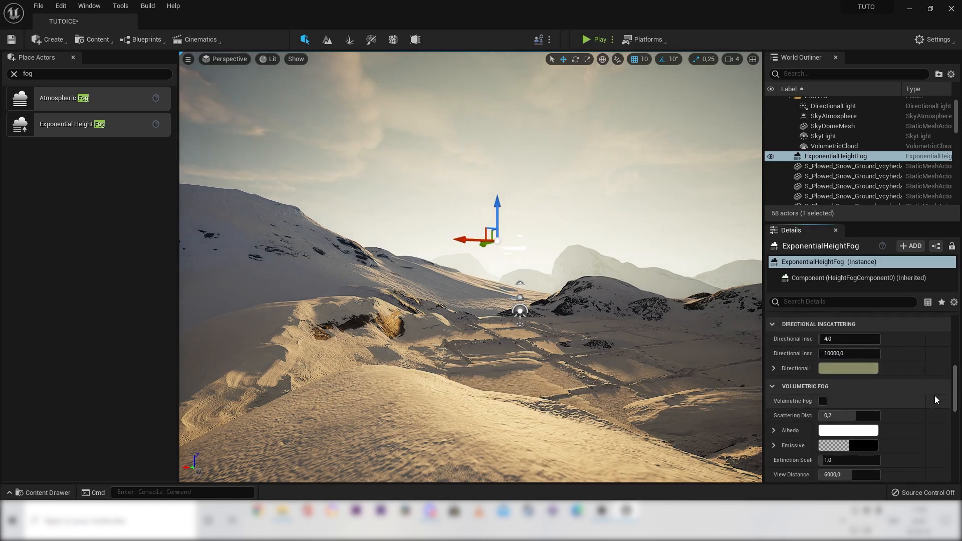
click(823, 401)
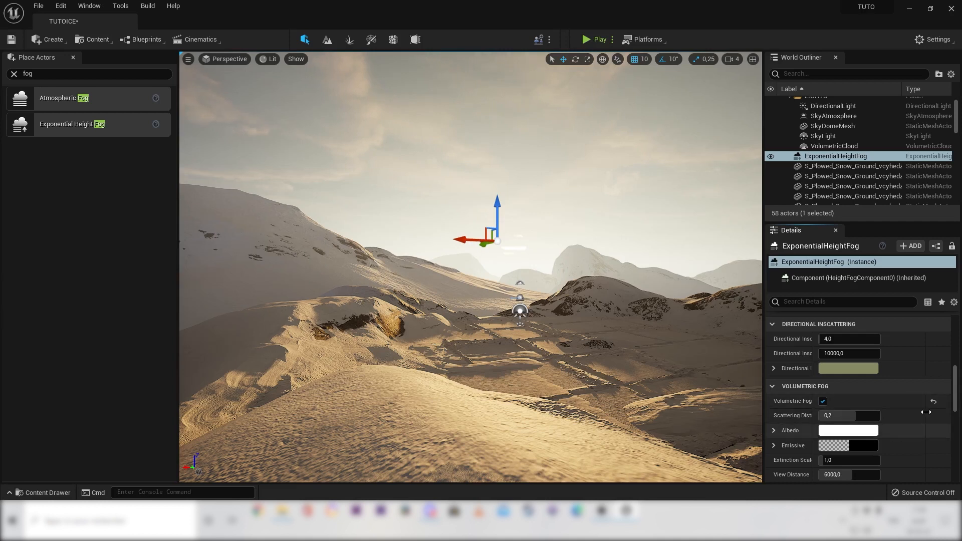
click(855, 367)
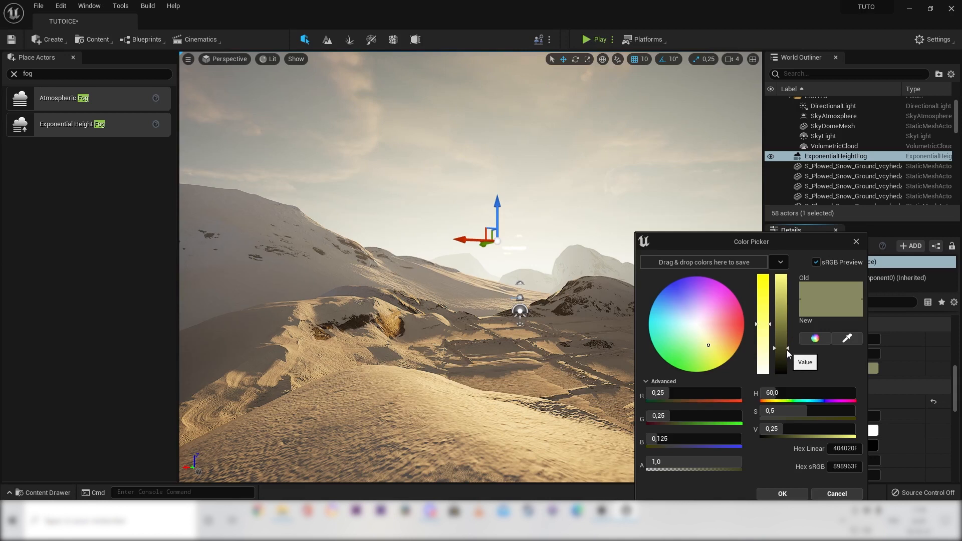
click(786, 373)
click(782, 493)
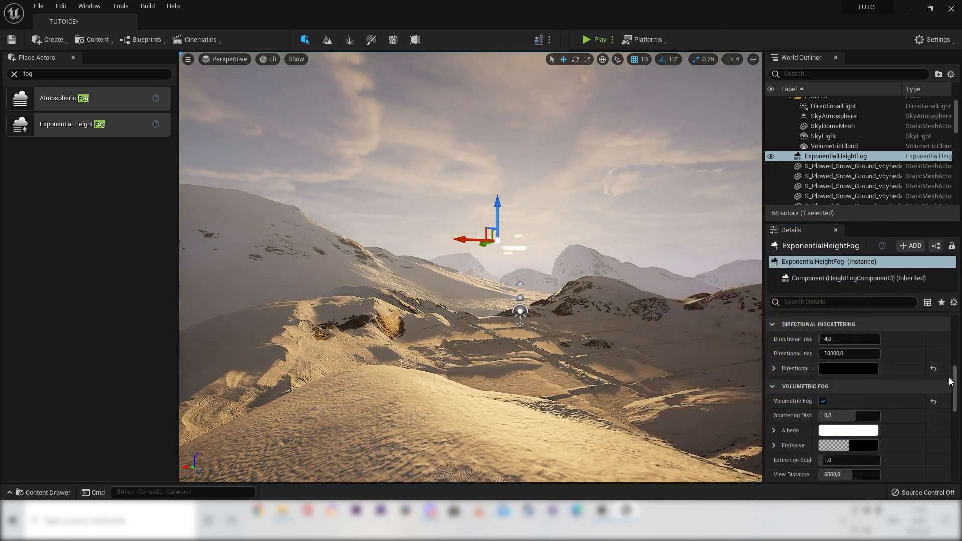
- Set the ExponentialHeightFog's Fog Inscattering Color to black
scroll(858, 439, up, 1)
scroll(859, 438, down, 1)
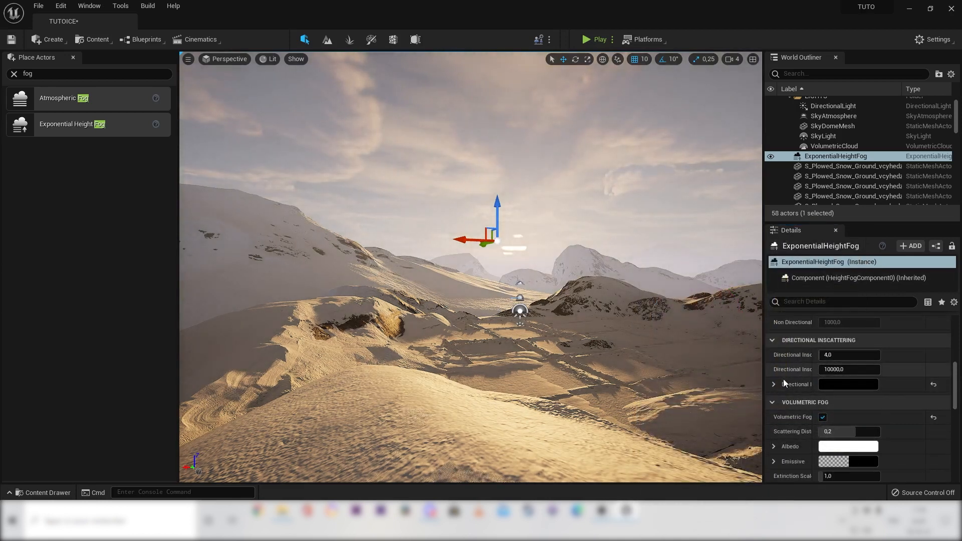
scroll(910, 401, down, 1)
scroll(910, 401, up, 4)
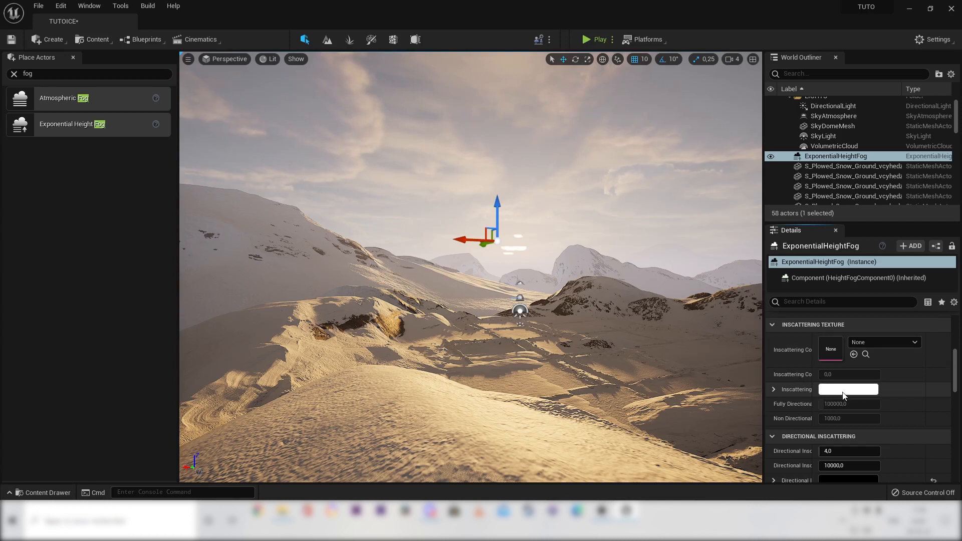
scroll(945, 390, up, 4)
scroll(955, 364, up, 1)
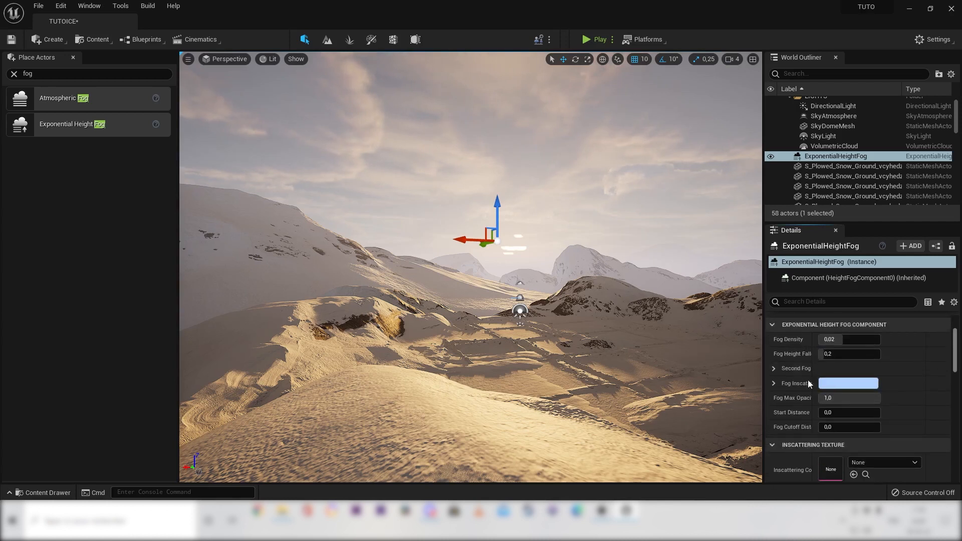
click(845, 386)
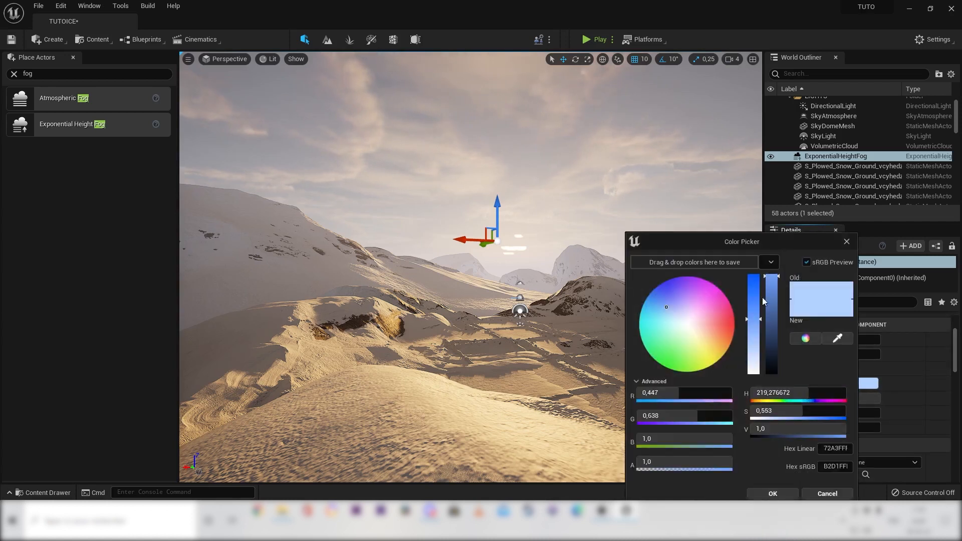
drag(779, 281, 789, 455)
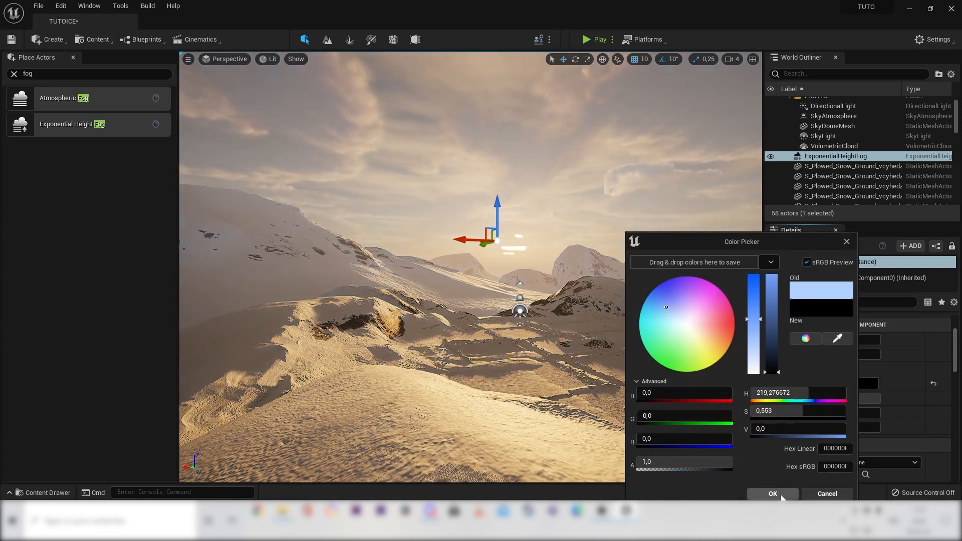
click(773, 494)
mouse_move(628, 396)
right_down()
mouse_move(645, 401)
mouse_move(616, 381)
mouse_move(623, 385)
right_up()
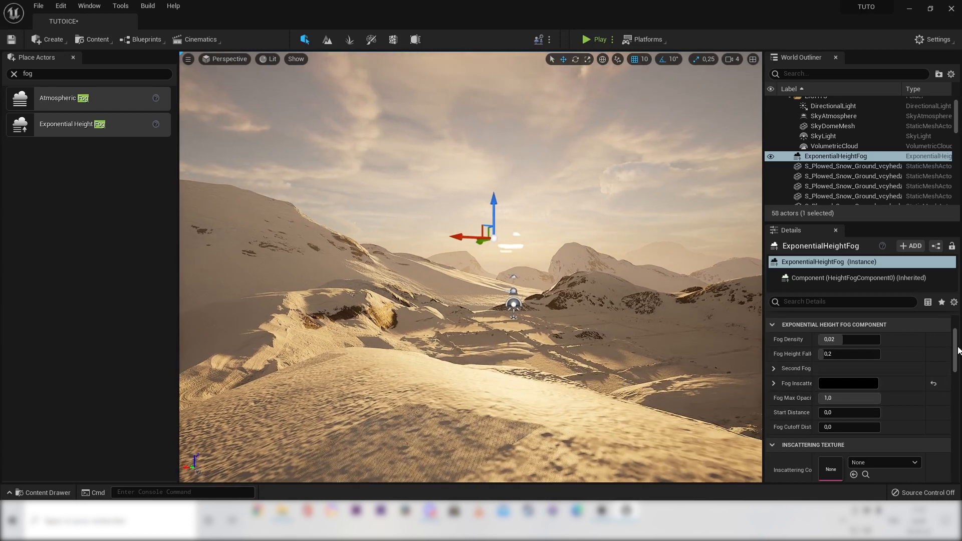
- Raise the ExponentialHeightFog's Fog Density to 0.05 and its Fog Height Falloff to about 0.305
scroll(957, 352, up, 3)
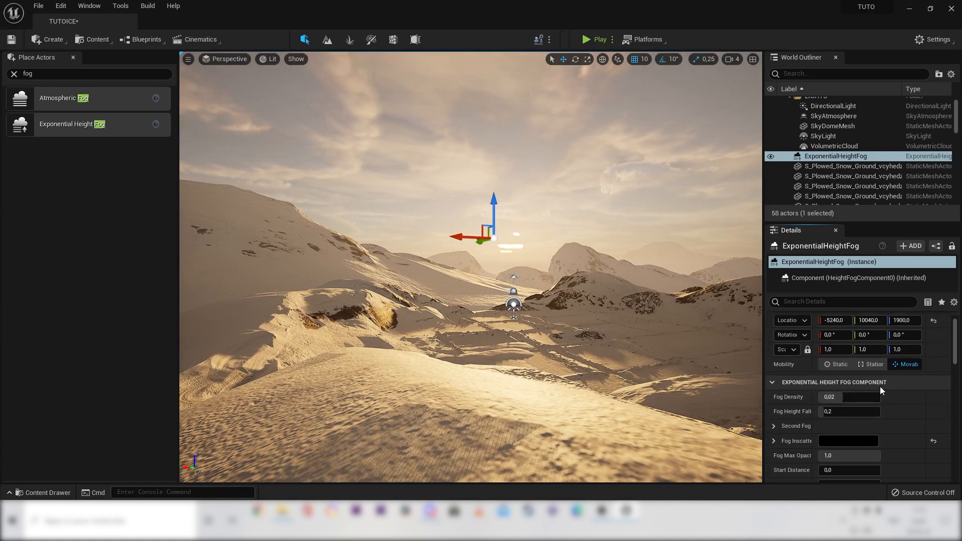
mouse_move(841, 397)
mouse_down()
mouse_move(854, 397)
mouse_move(830, 398)
mouse_move(834, 412)
mouse_move(880, 412)
mouse_move(842, 412)
mouse_move(850, 412)
mouse_up()
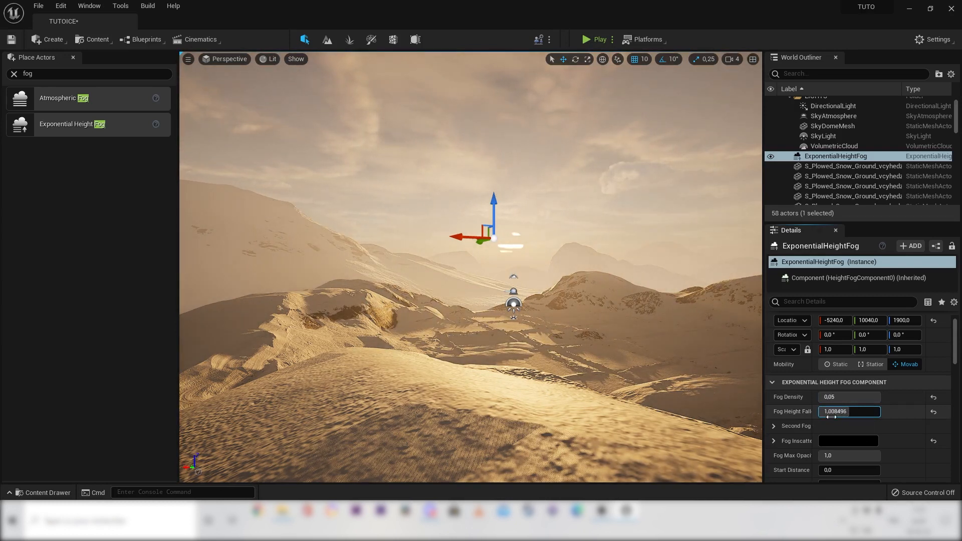
drag(842, 412, 822, 412)
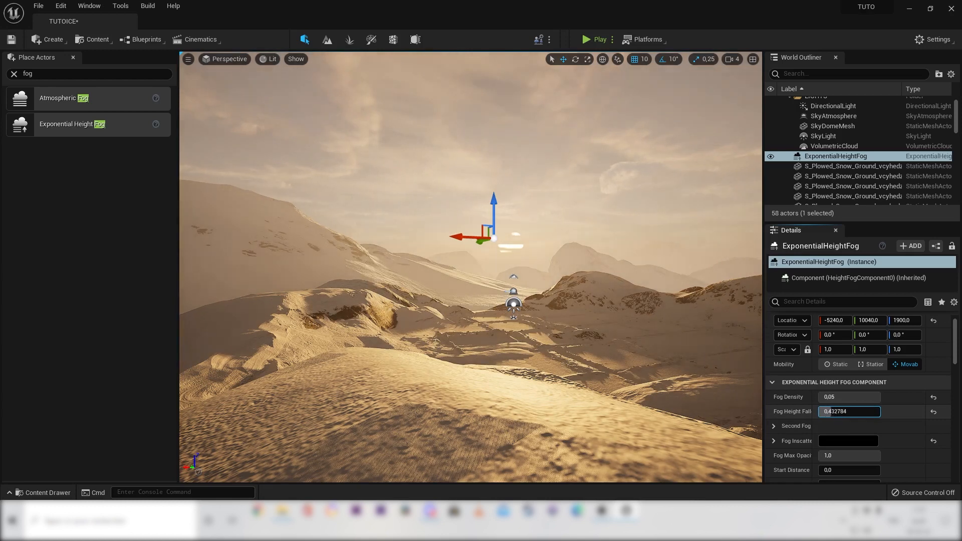
middle_drag(708, 349, 708, 366)
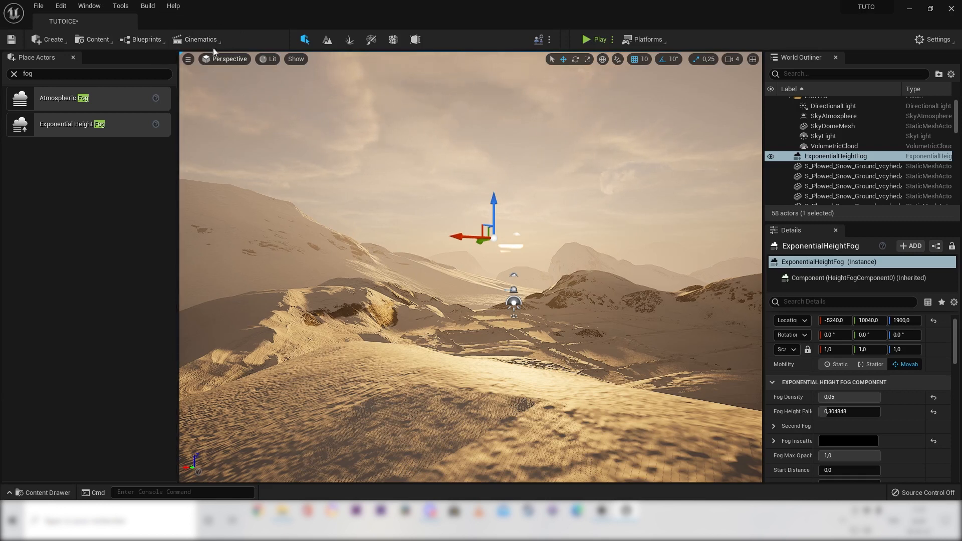
- Clear the actor search and try to create a level sequence named TUTO in the Content folder, without replacing the existing one
click(14, 75)
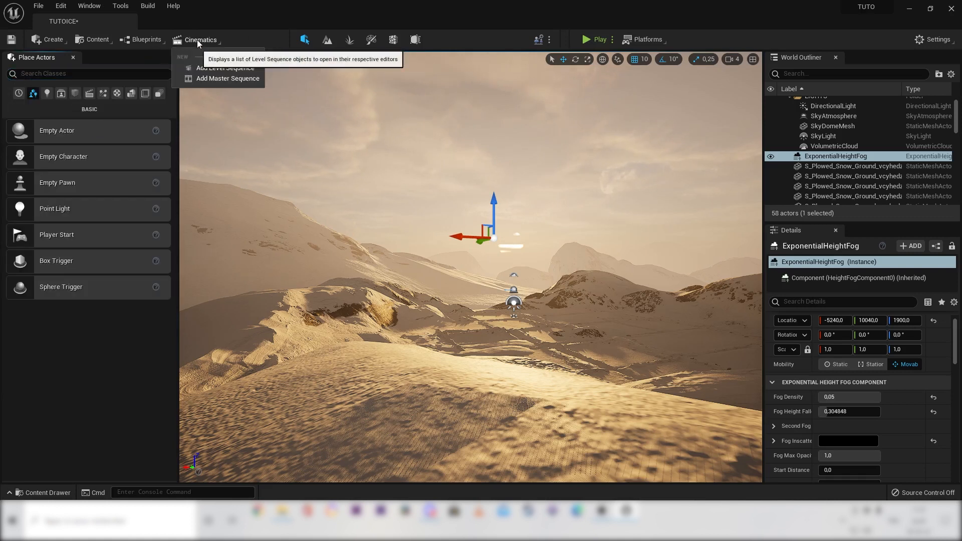
click(197, 39)
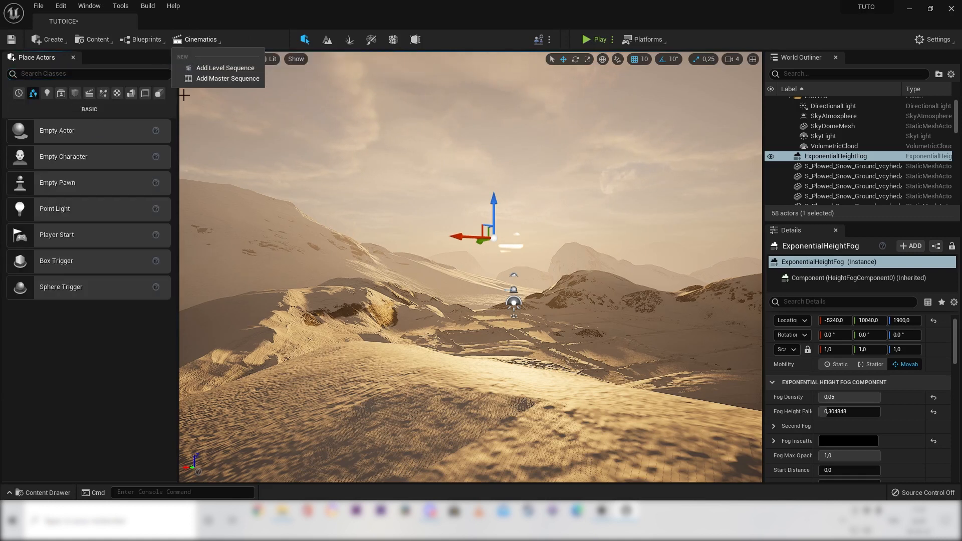
click(237, 67)
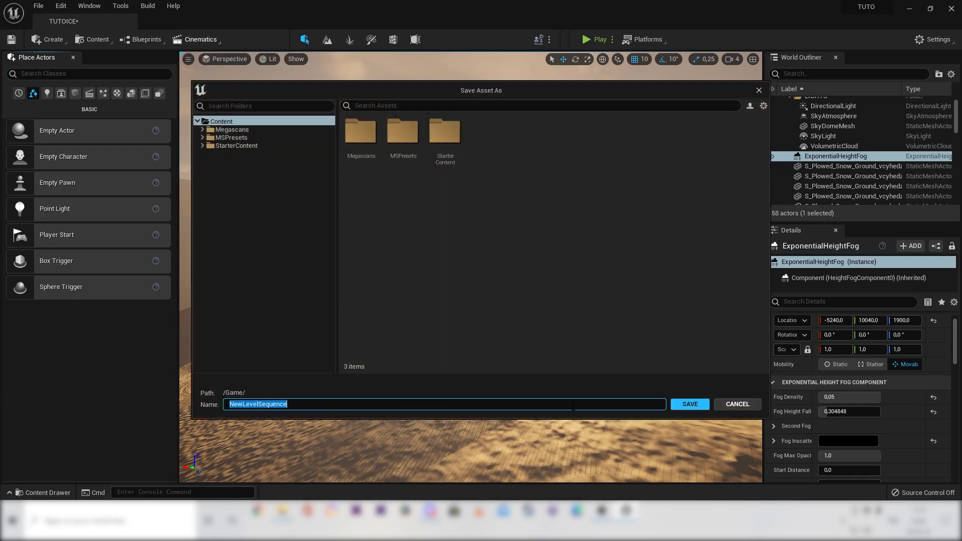
key(BackSpace)
text(TUTO)
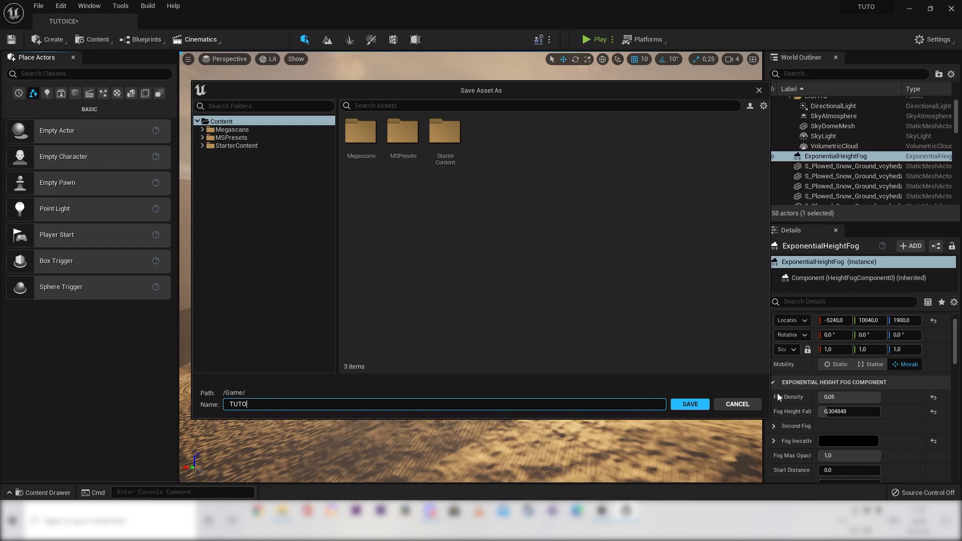
click(691, 404)
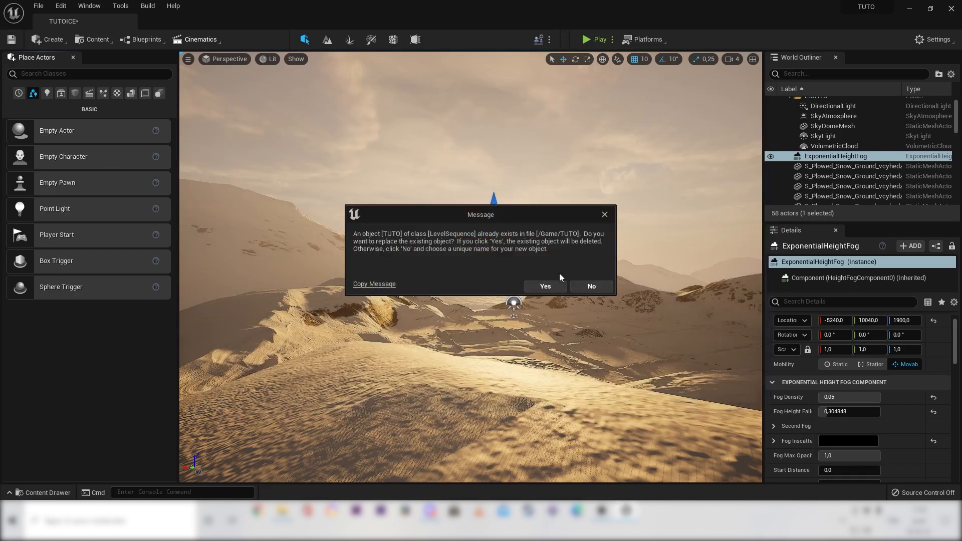
click(590, 286)
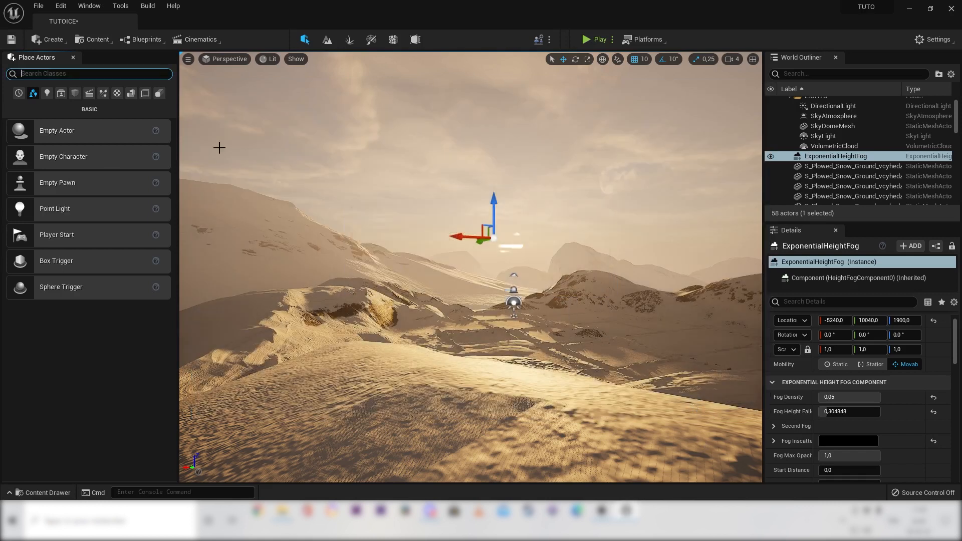
- Try to create a level sequence named TUTOICE in the Content folder
click(177, 39)
click(215, 66)
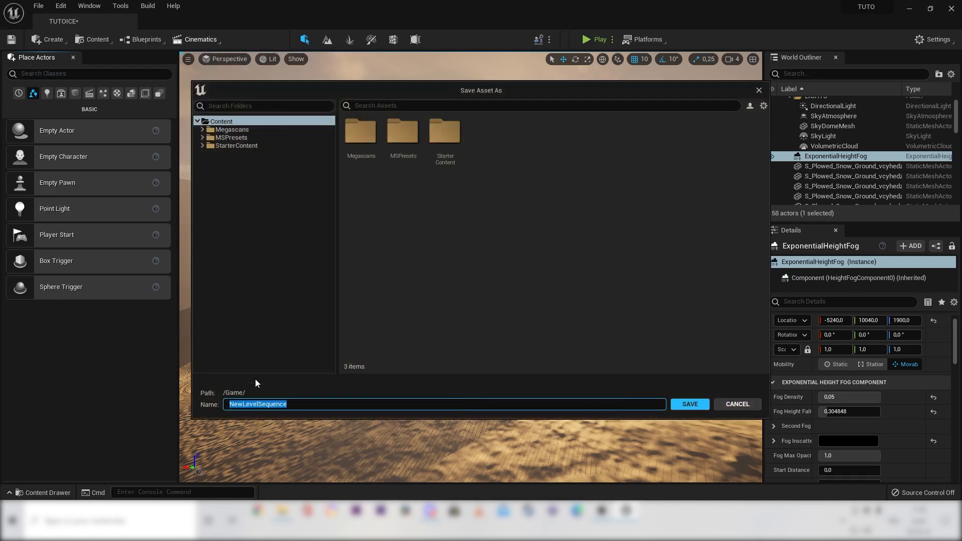
key(BackSpace)
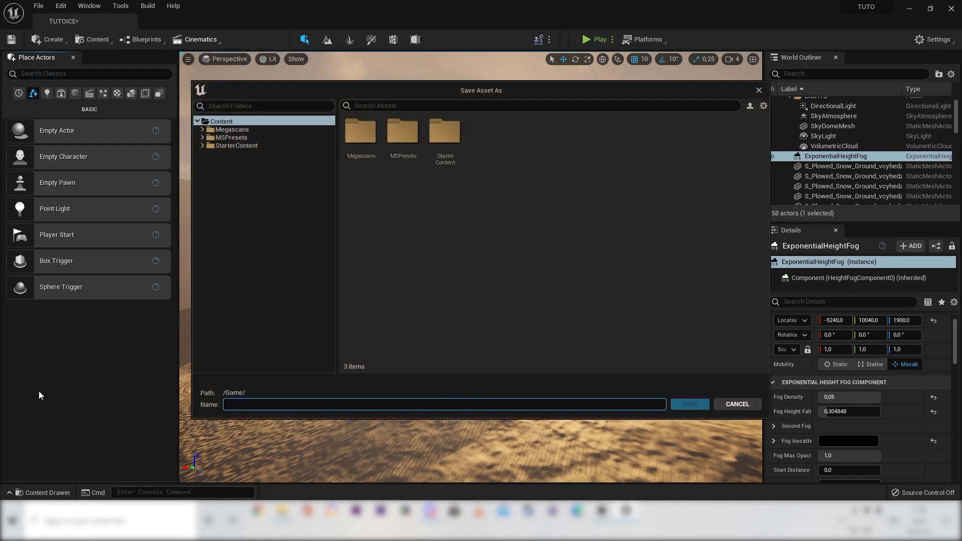
text(TUTOICE)
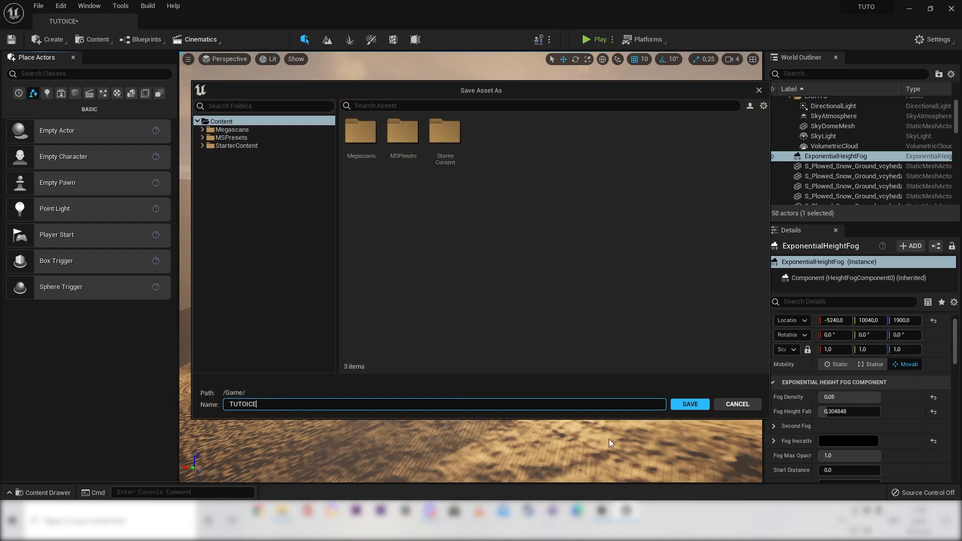
click(696, 404)
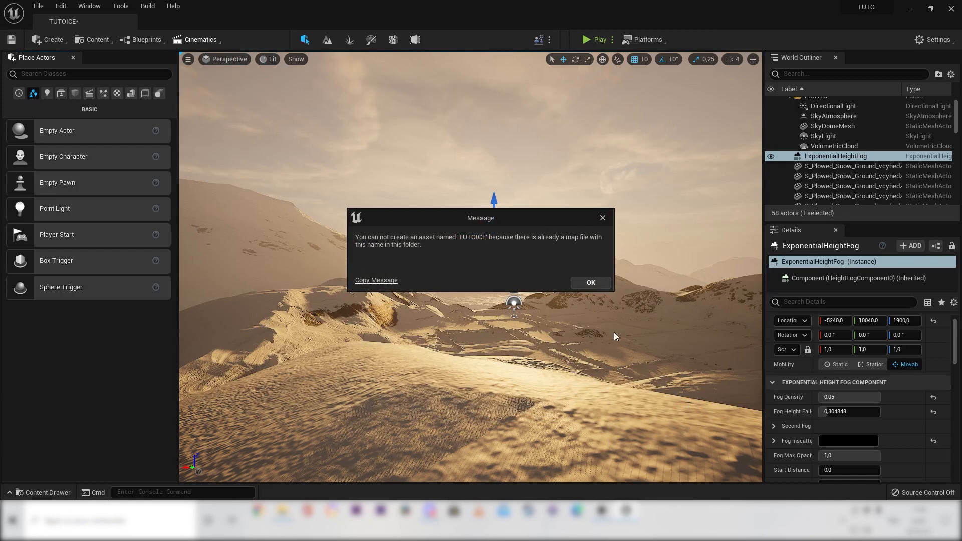
click(593, 285)
- Create a level sequence named TUTOICE2 in the Content folder
click(201, 39)
click(217, 79)
text(TUTOICE2)
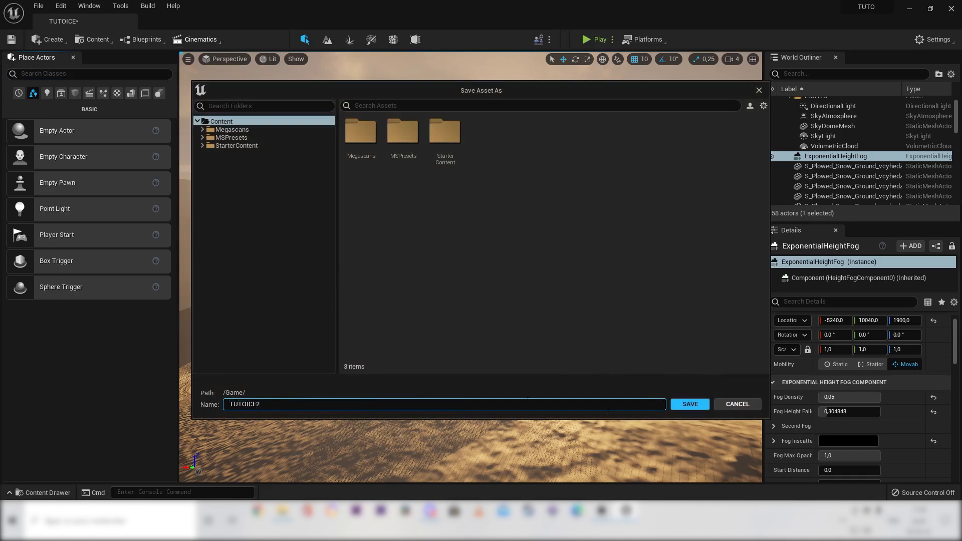
click(699, 404)
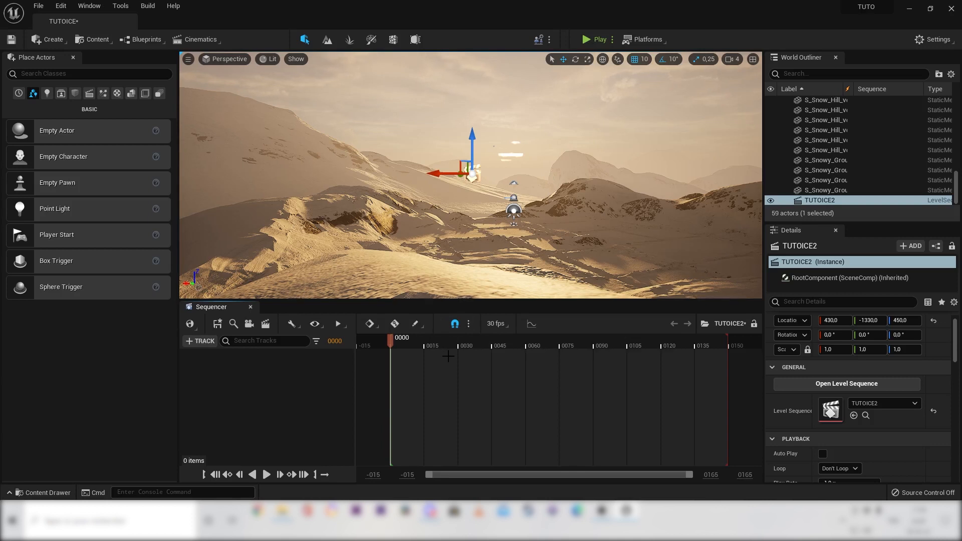
- Add a new Cine Camera to the TUTOICE2 sequence as the current camera cut and collapse its tracks
drag(399, 345, 424, 378)
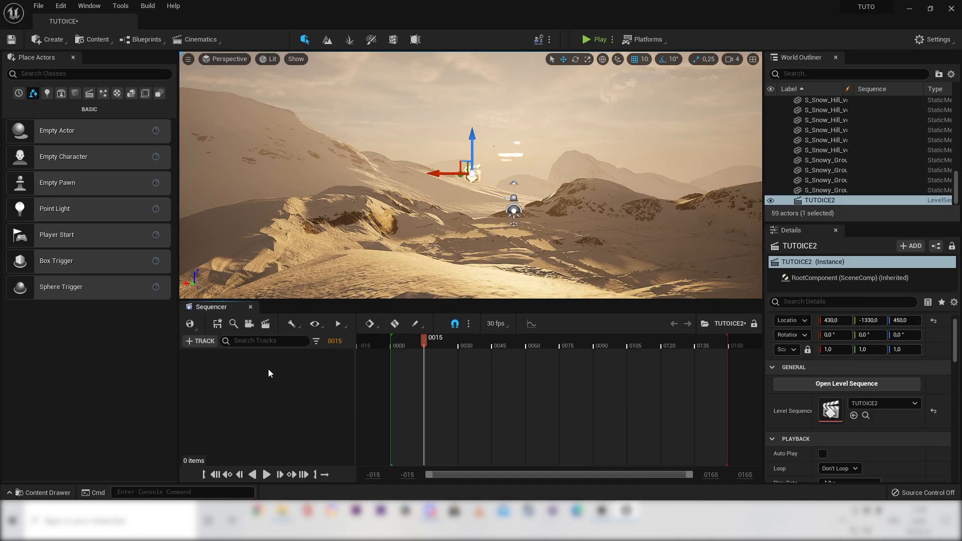
click(249, 325)
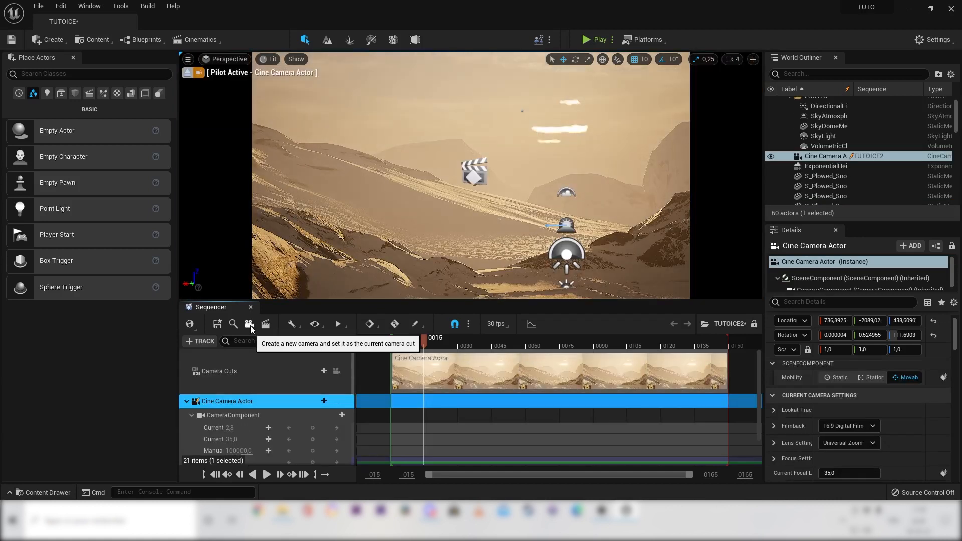
click(188, 401)
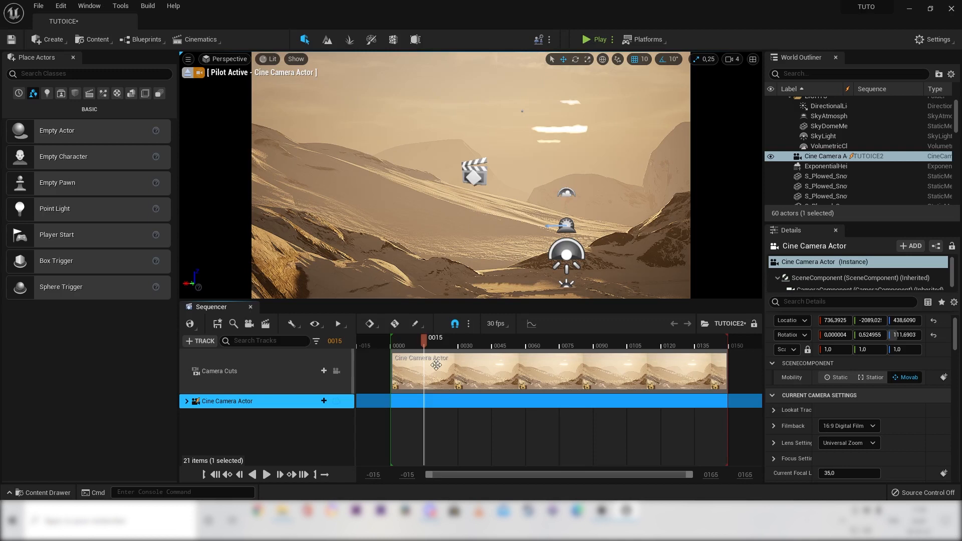
- Move the playhead to frame 63 and reframe the piloted Cine Camera farther back and slightly higher over the snowy valley
drag(424, 337, 535, 349)
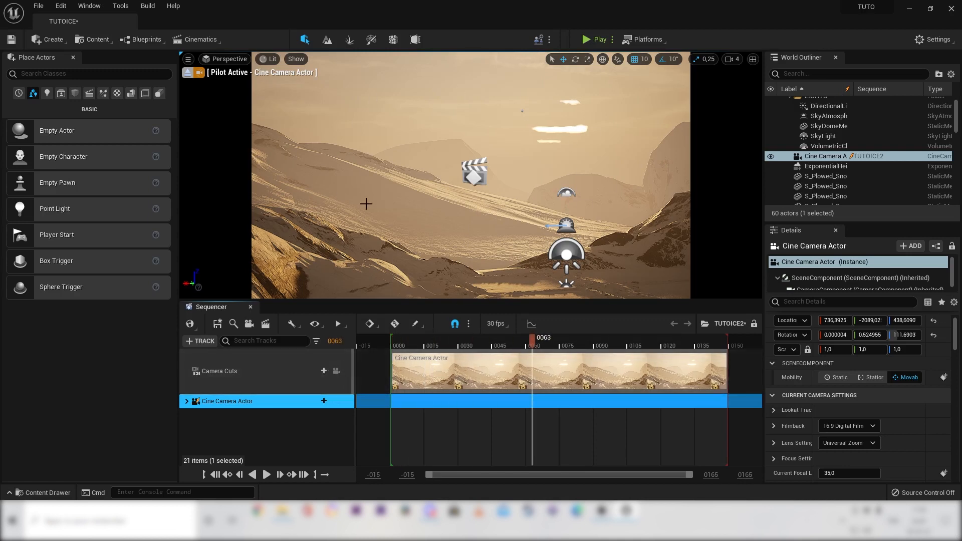
right_drag(453, 202, 411, 206)
key(s)
right_drag(544, 221, 558, 219)
key(e)
middle_drag(539, 218, 530, 240)
mouse_move(539, 218)
right_down()
mouse_move(542, 227)
mouse_move(549, 192)
mouse_move(552, 218)
right_up()
scroll(554, 206, down, 4)
key(w)
key(w)
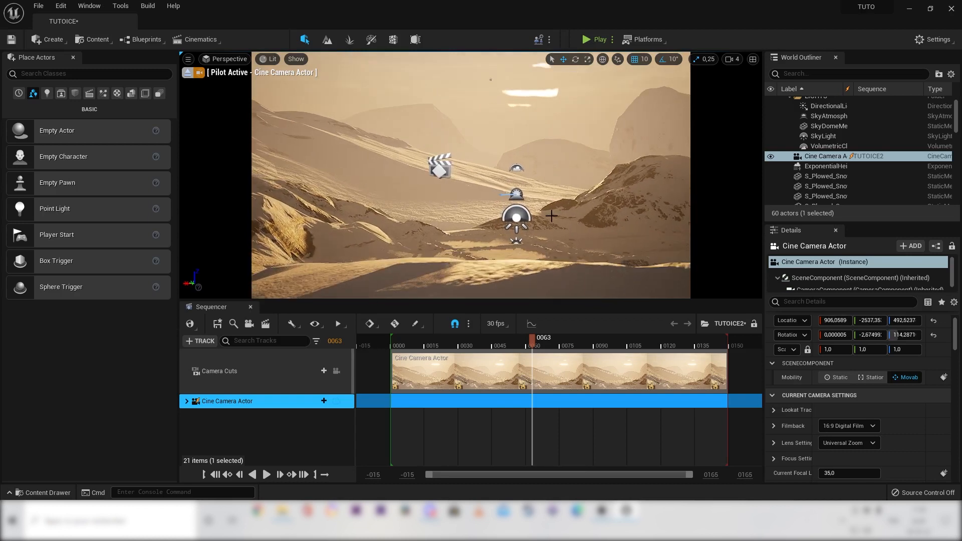
right_click(181, 419)
click(210, 416)
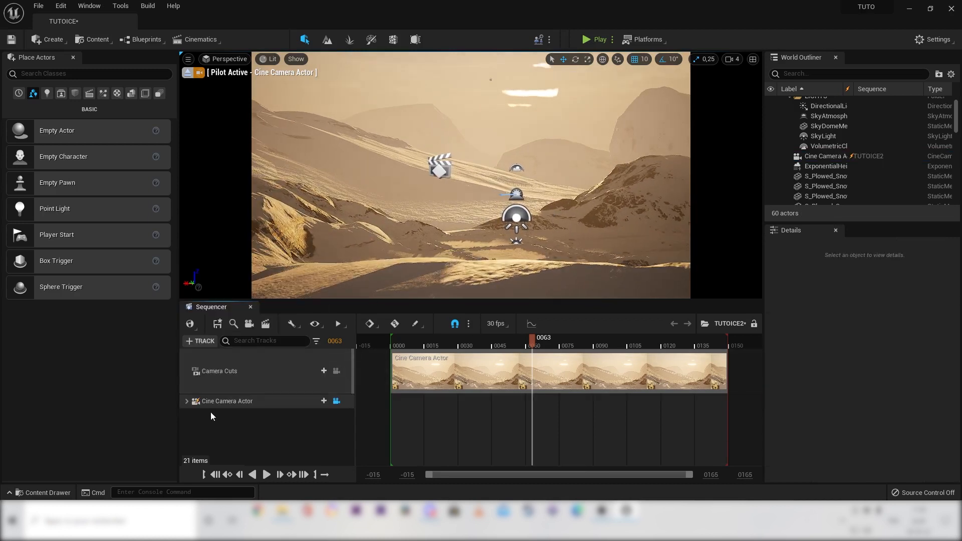
- Expand the Cine Camera Actor's tracks and set its Current Aperture to 1.4
click(187, 401)
drag(532, 342, 472, 351)
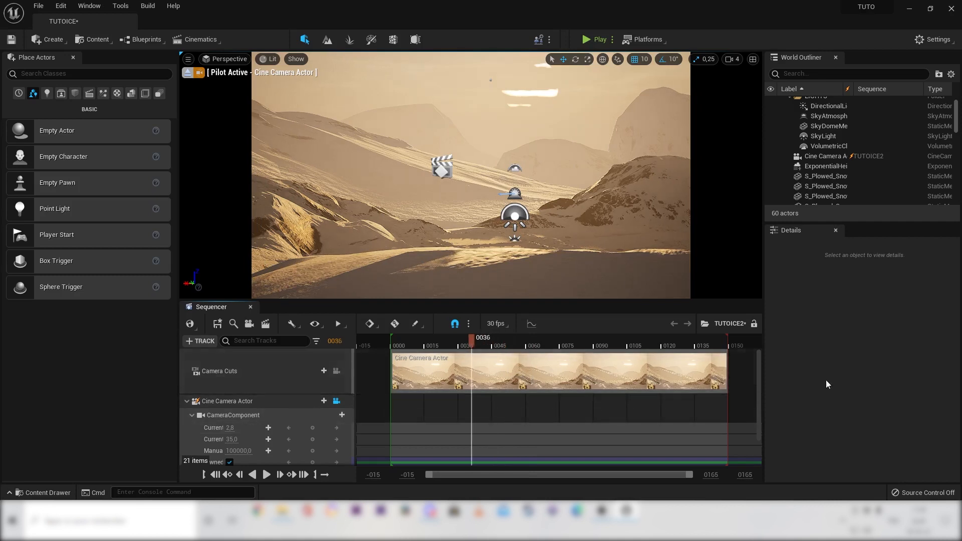
scroll(759, 386, down, 2)
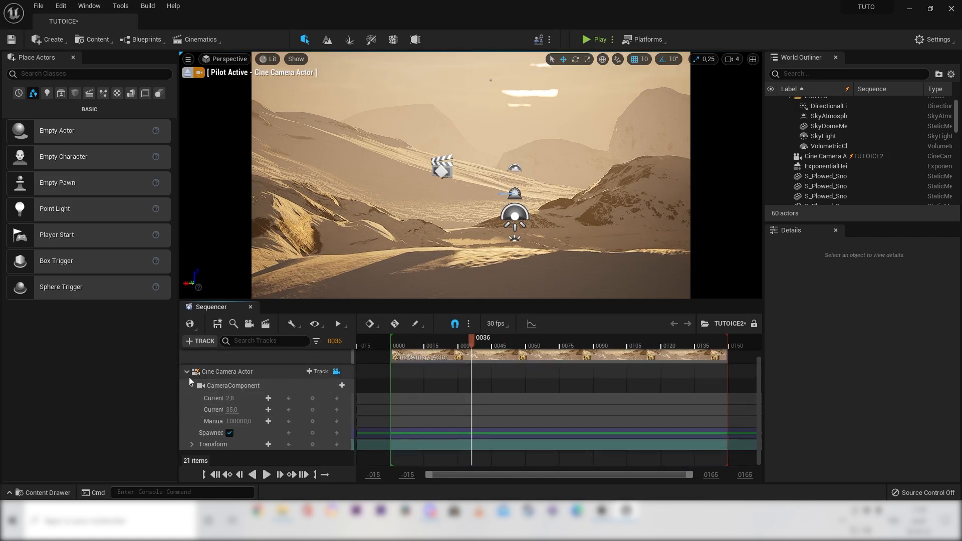
click(228, 398)
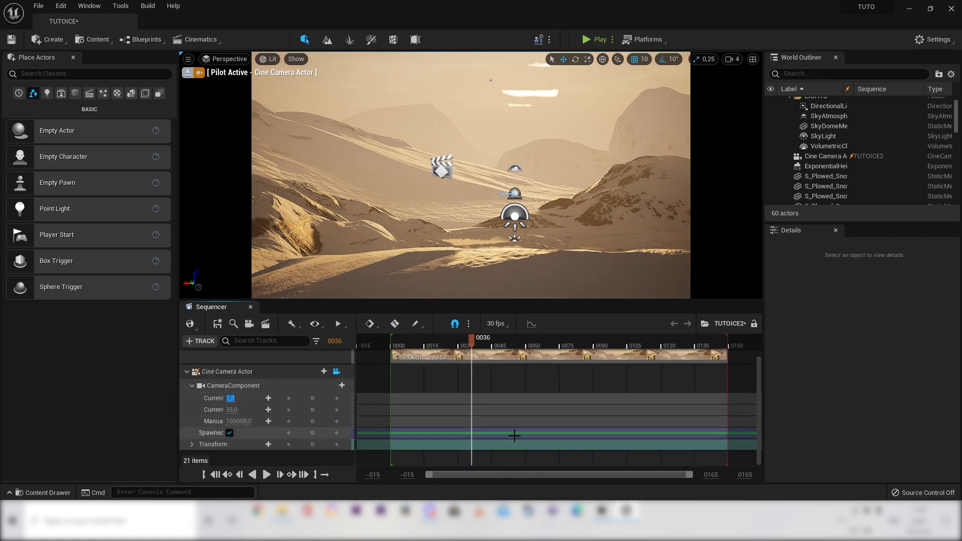
key(Return)
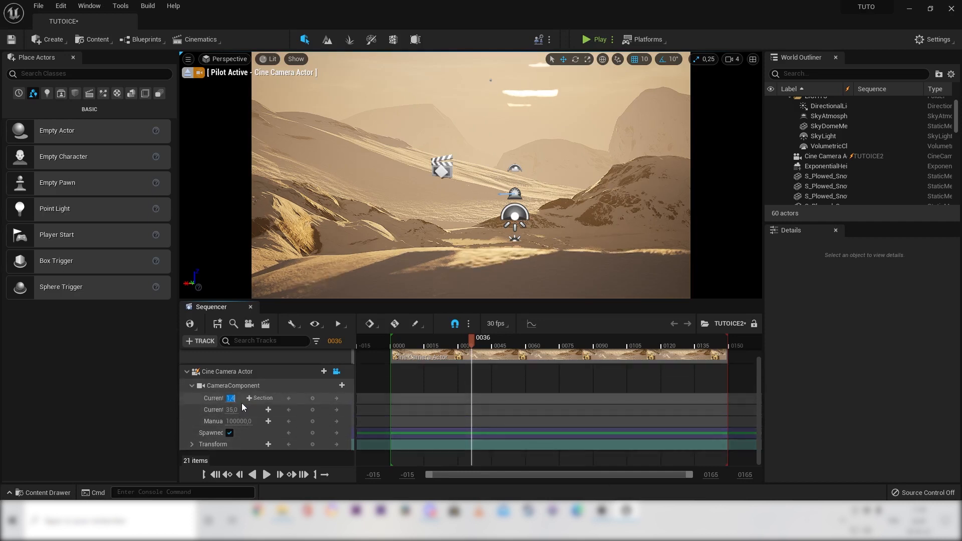
- Move the playhead to frame 33, adjust the camera's framing and reduce its Current Focal Length to about 13.18
click(465, 344)
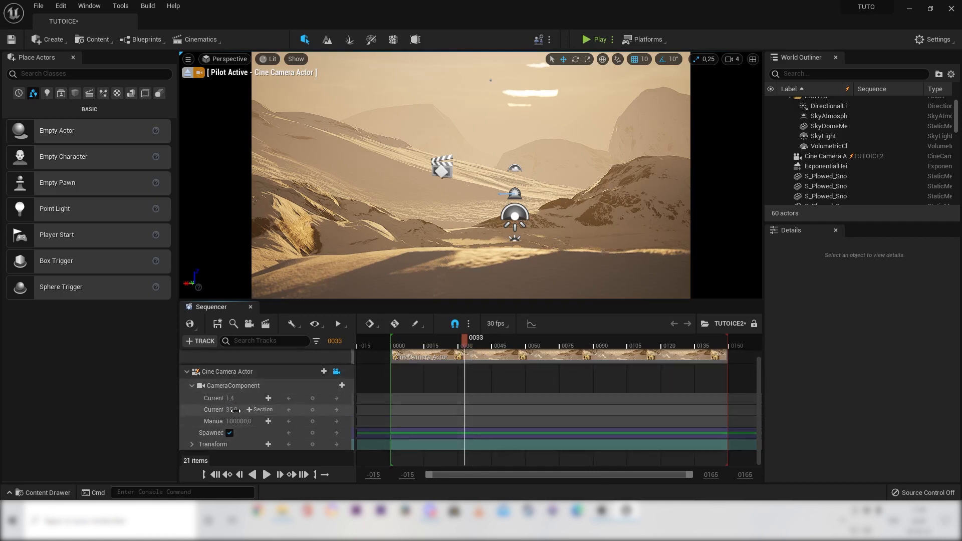
mouse_move(408, 259)
right_down()
mouse_move(414, 246)
mouse_move(415, 258)
right_up()
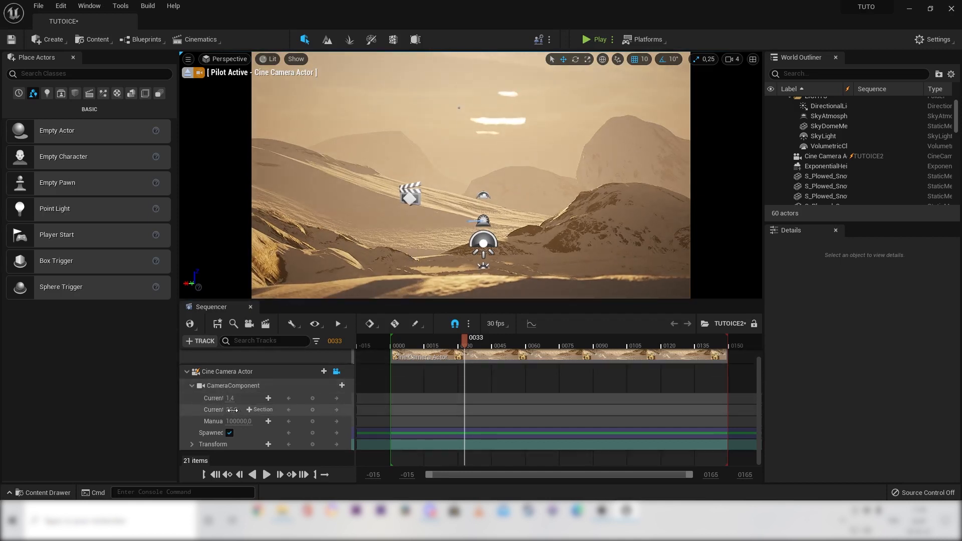
drag(232, 410, 172, 410)
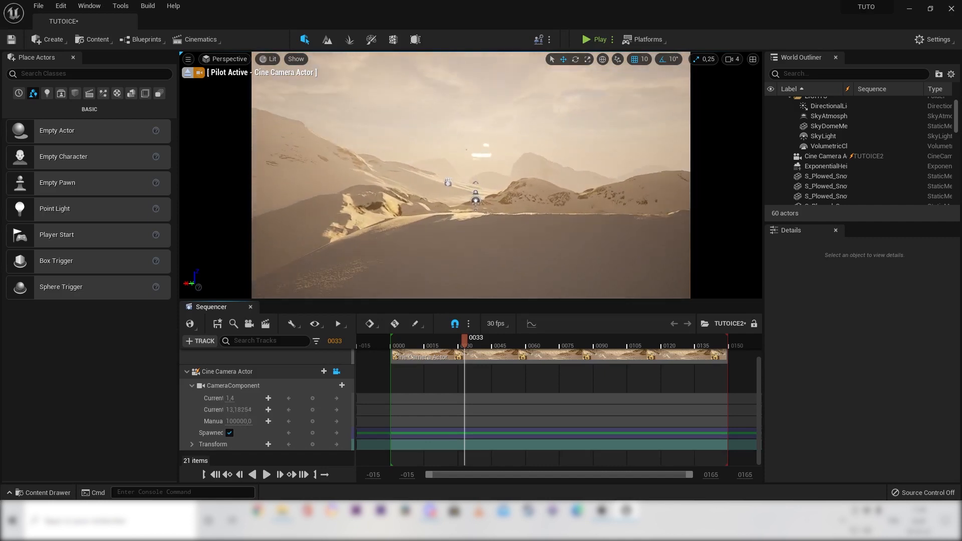
- Try Current Focal Length values of 20 and 15 on the Cine Camera while adjusting its framing
click(231, 409)
key(Return)
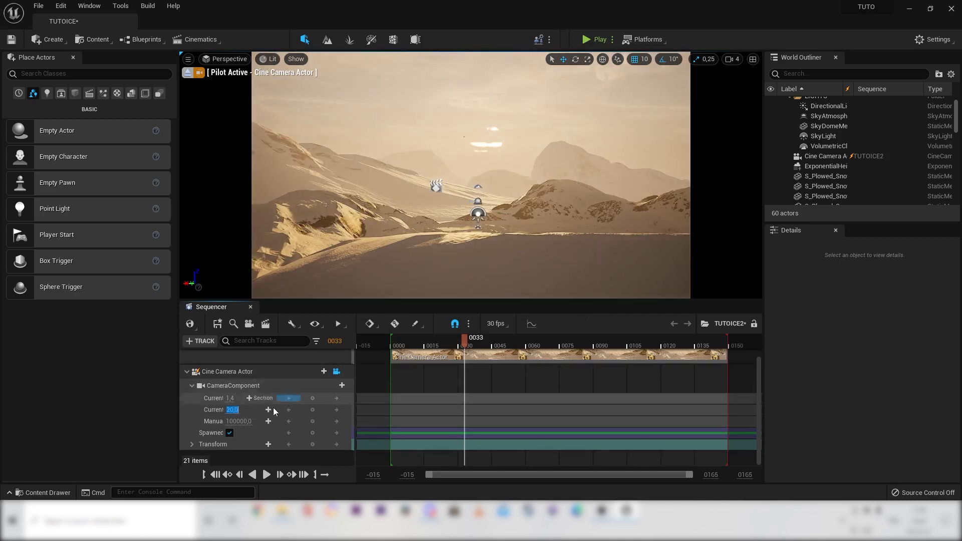
text(15)
key(Return)
mouse_move(549, 236)
right_down()
mouse_move(562, 215)
mouse_move(553, 238)
right_up()
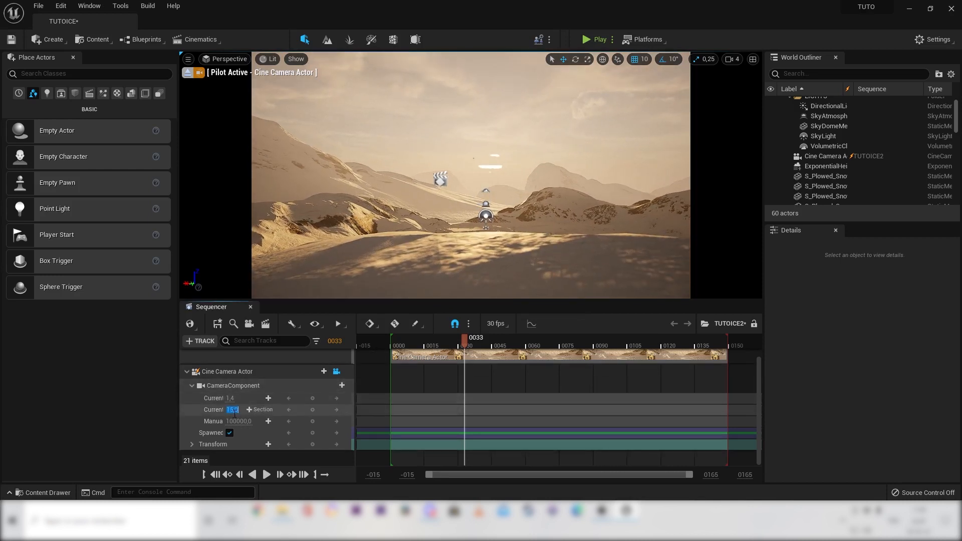
- Set the Cine Camera's Current Focal Length to 25 and adjust its framing of the snowy valley
text(25)
key(Return)
mouse_move(441, 243)
right_down()
mouse_move(435, 261)
mouse_move(461, 240)
mouse_move(430, 254)
mouse_move(431, 271)
mouse_move(444, 244)
right_up()
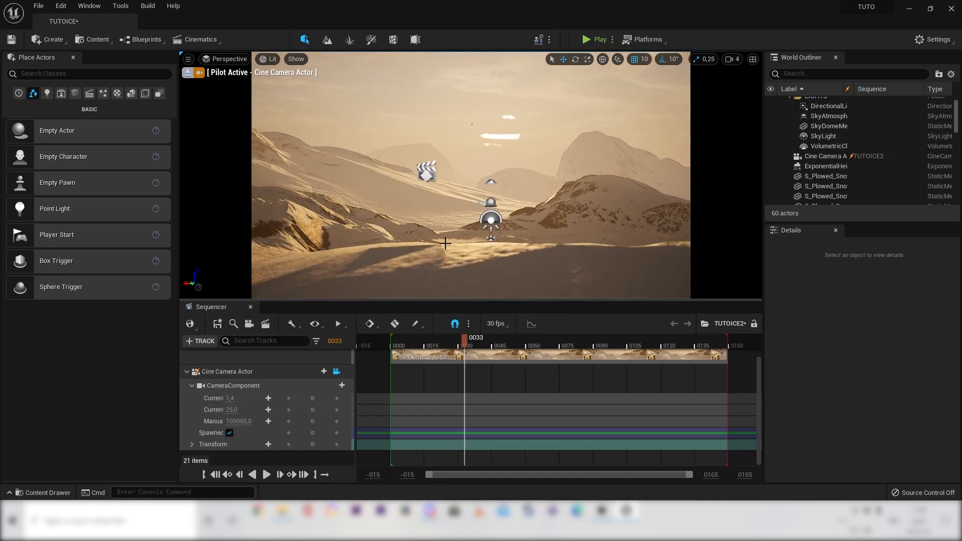
- Select the Cine Camera's camera component and set its Filmback preset to 16:9 DSLR
drag(415, 351, 411, 350)
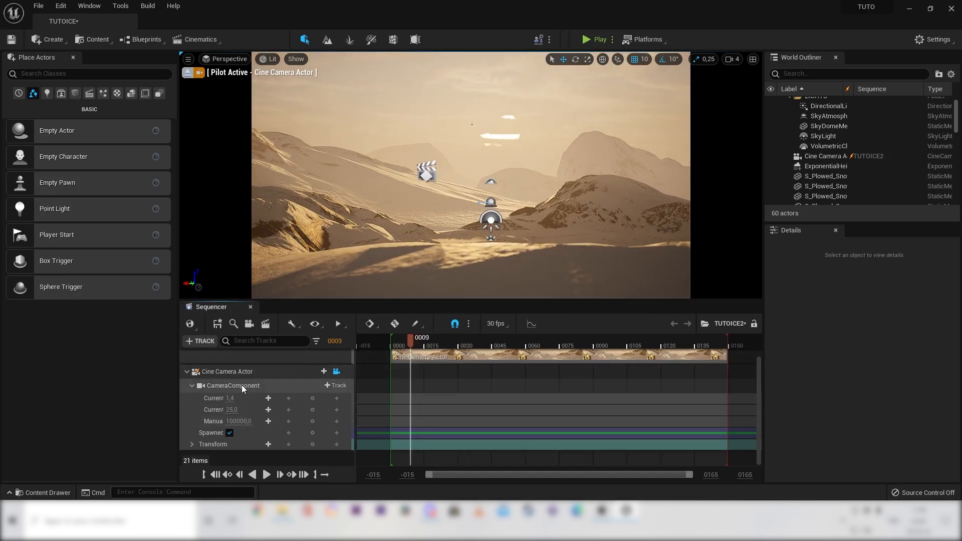
click(275, 386)
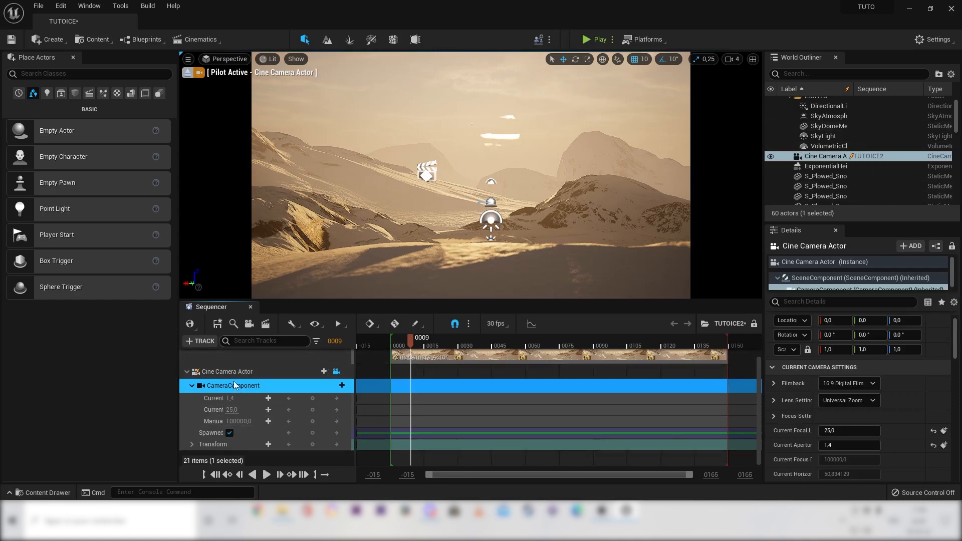
click(828, 157)
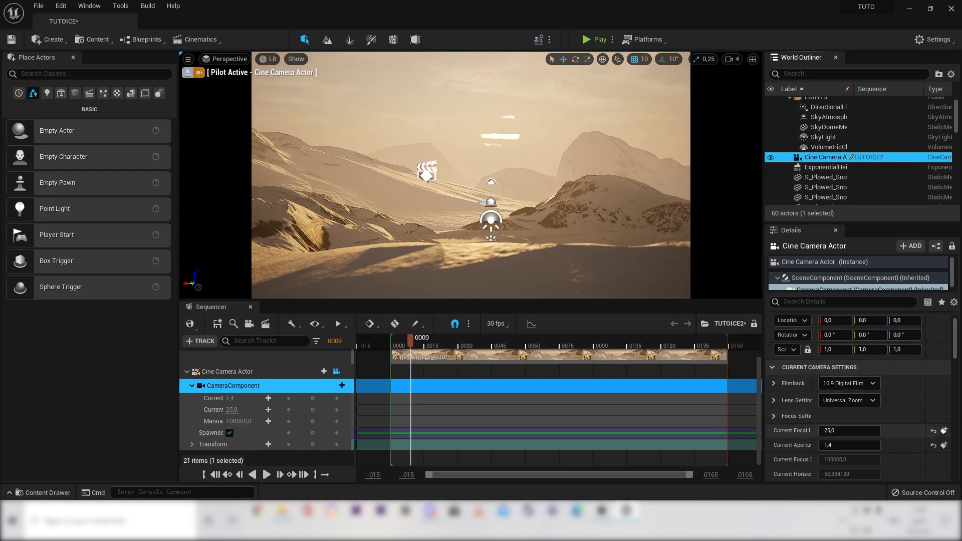
mouse_move(958, 336)
mouse_down()
mouse_move(954, 420)
mouse_move(949, 348)
mouse_up()
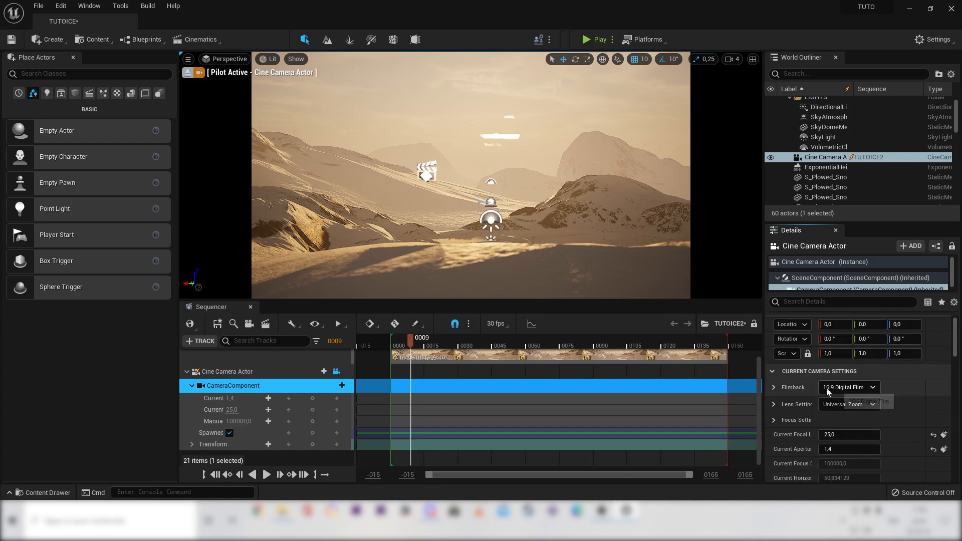
click(873, 390)
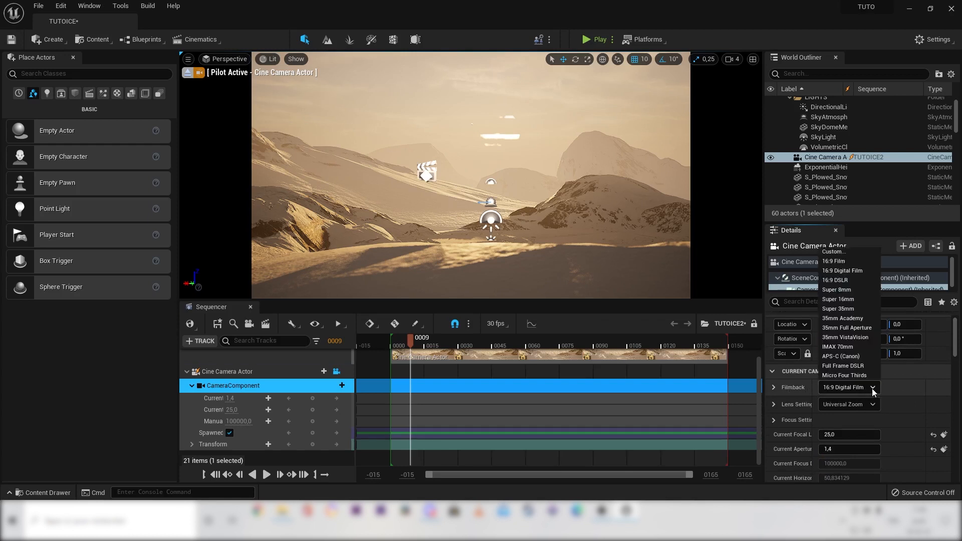
click(850, 280)
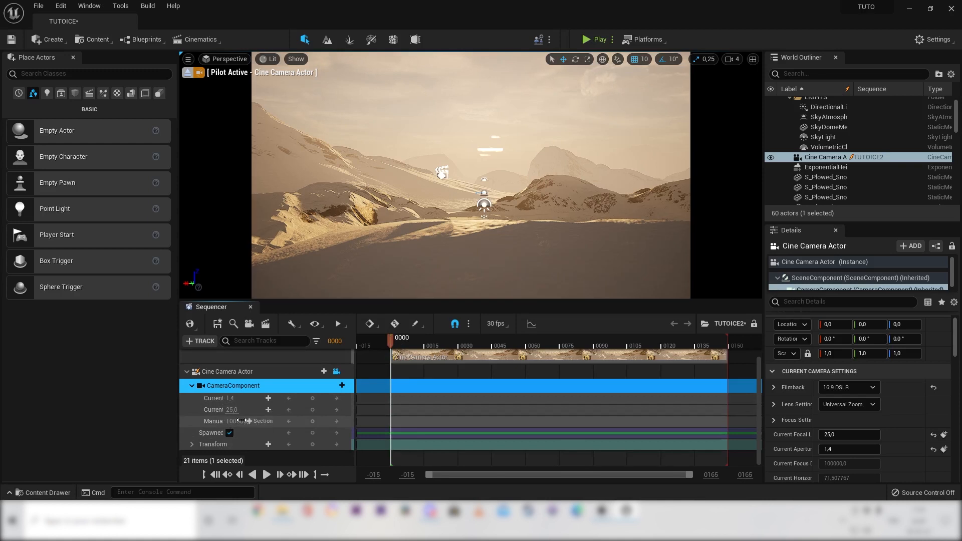
- With the playhead at frame 0, reframe the piloted camera just above the blurred foreground snow embankment, facing the valley
right_drag(519, 223, 520, 221)
scroll(520, 225, up, 2)
scroll(519, 231, down, 1)
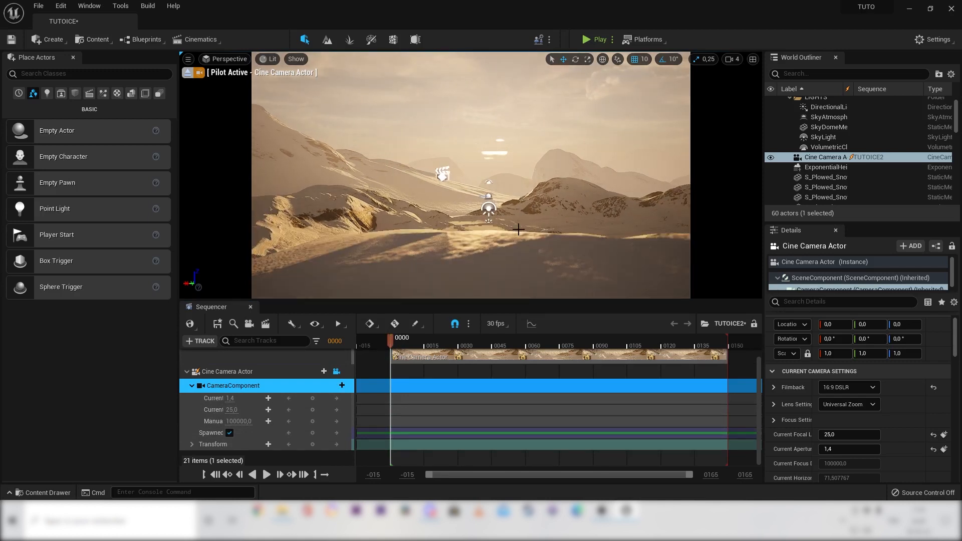
middle_drag(519, 232, 518, 226)
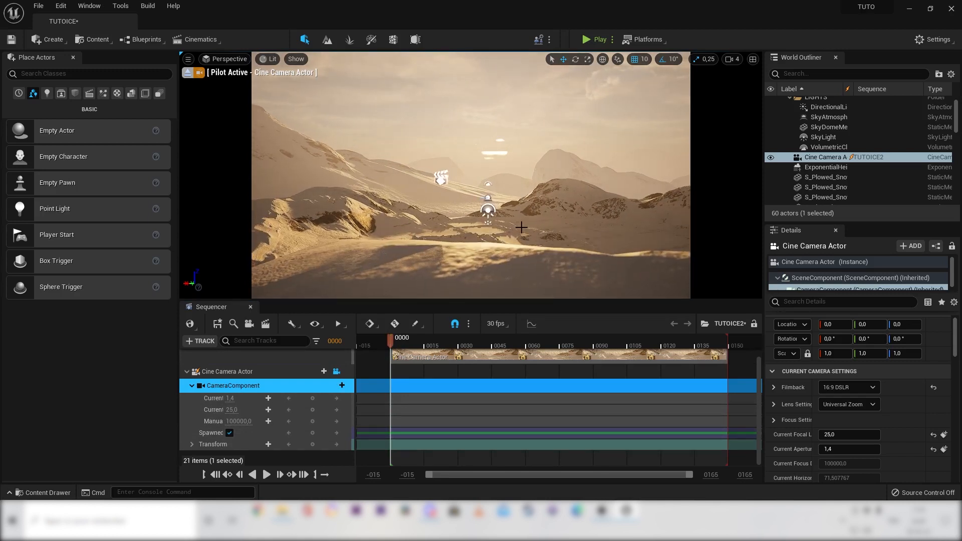
right_drag(513, 249, 503, 242)
right_click(513, 249)
click(503, 247)
scroll(505, 247, up, 3)
middle_drag(504, 247, 501, 249)
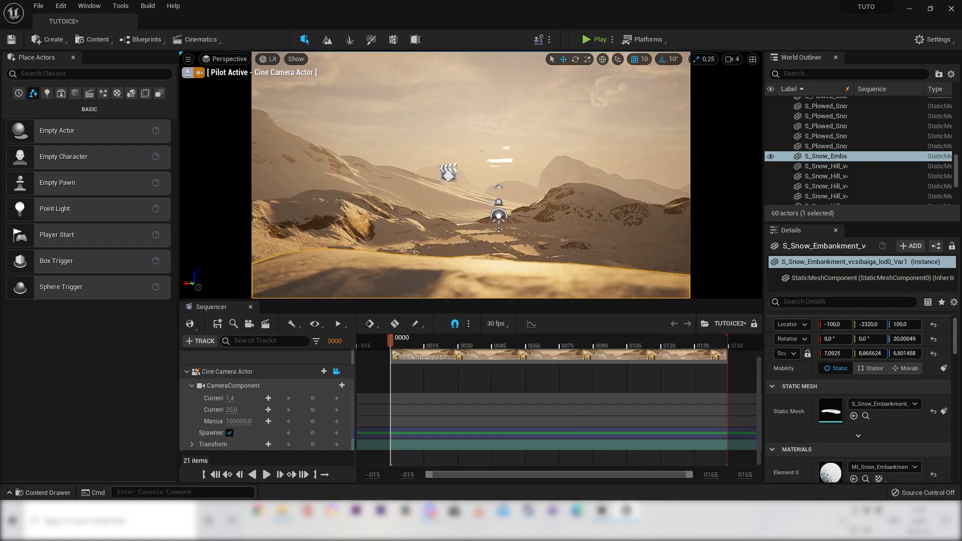
right_drag(505, 249, 510, 245)
middle_drag(504, 248, 503, 249)
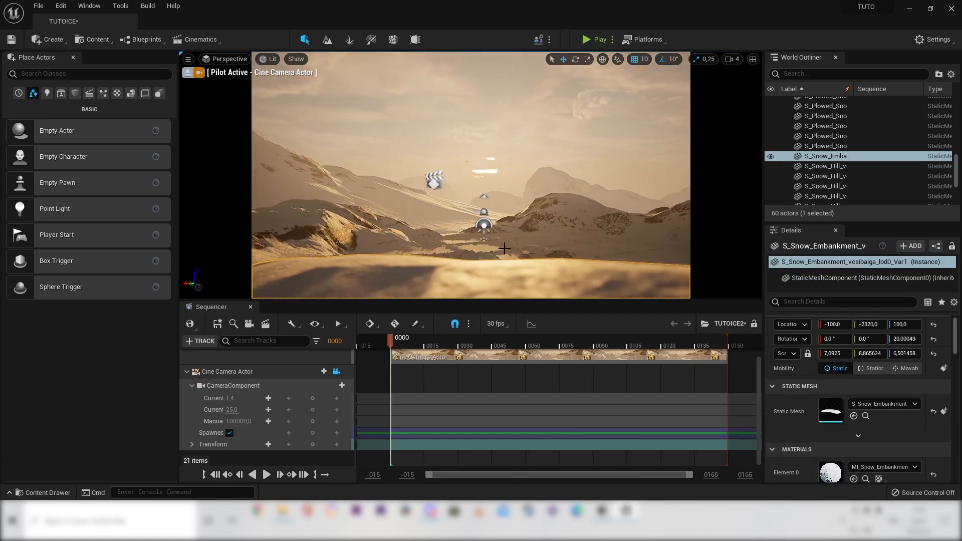
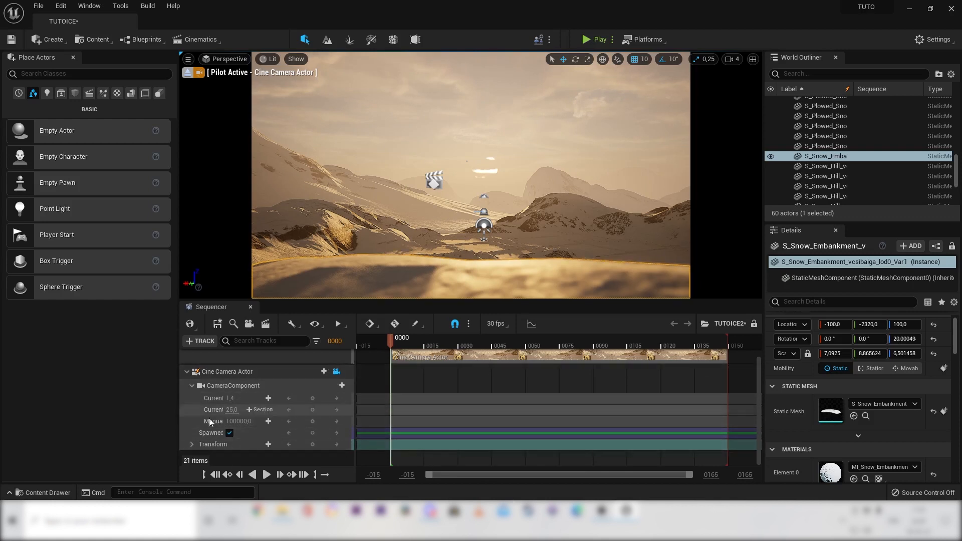
- Expand the camera's Transform track, fine-tune the opening framing and add a Transform key at frame 0
click(191, 444)
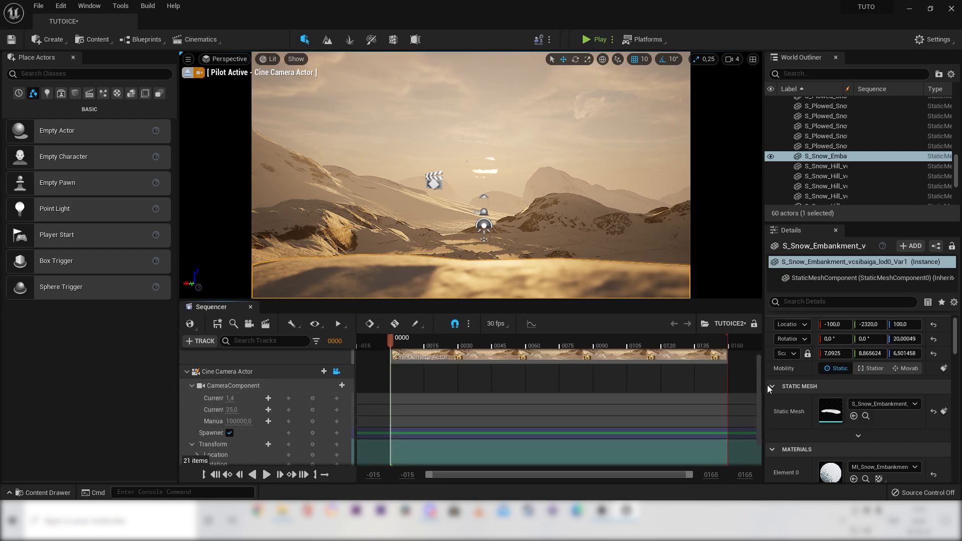
scroll(761, 385, down, 2)
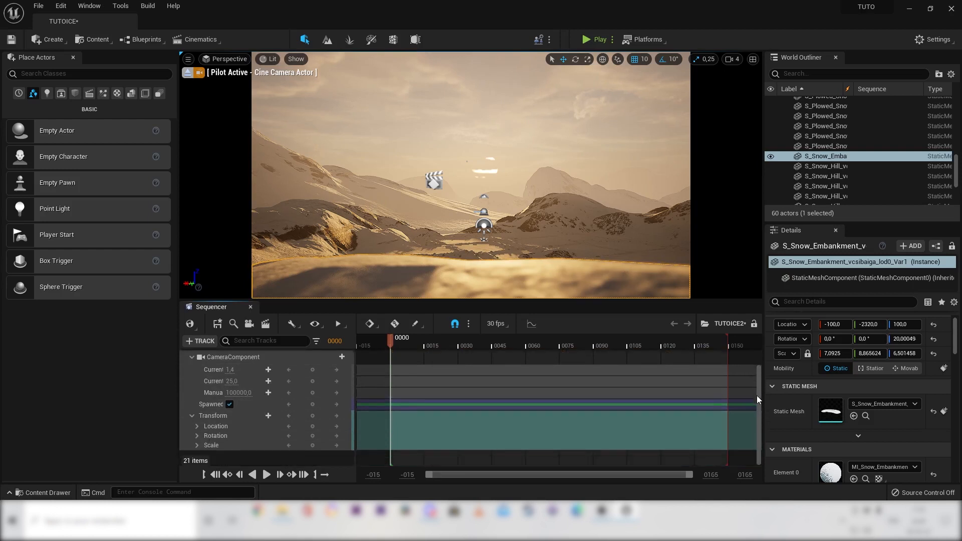
click(313, 415)
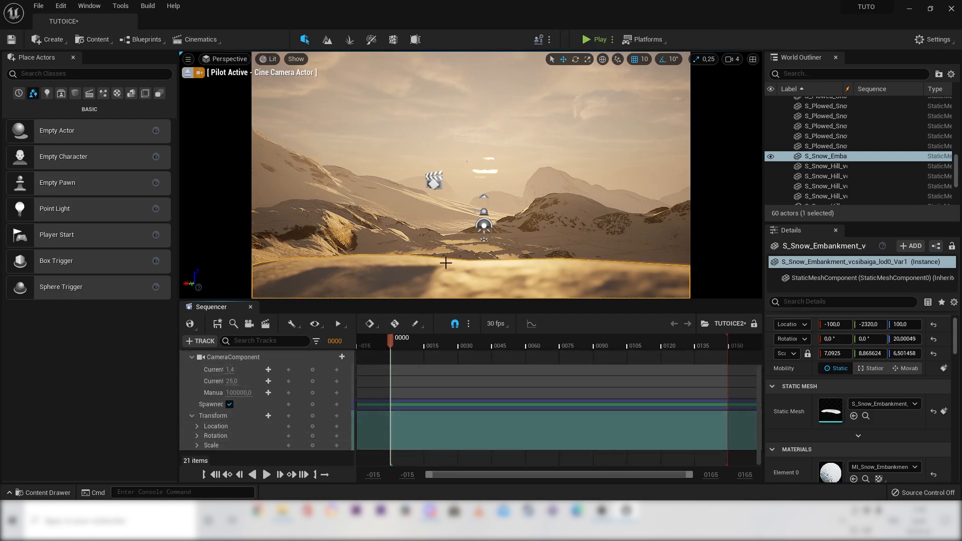
right_drag(507, 217, 488, 229)
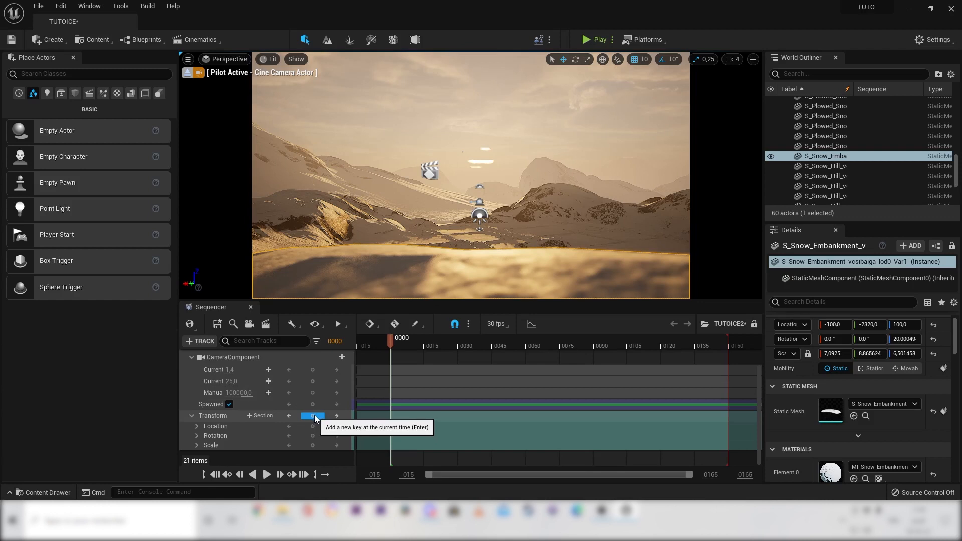
click(315, 416)
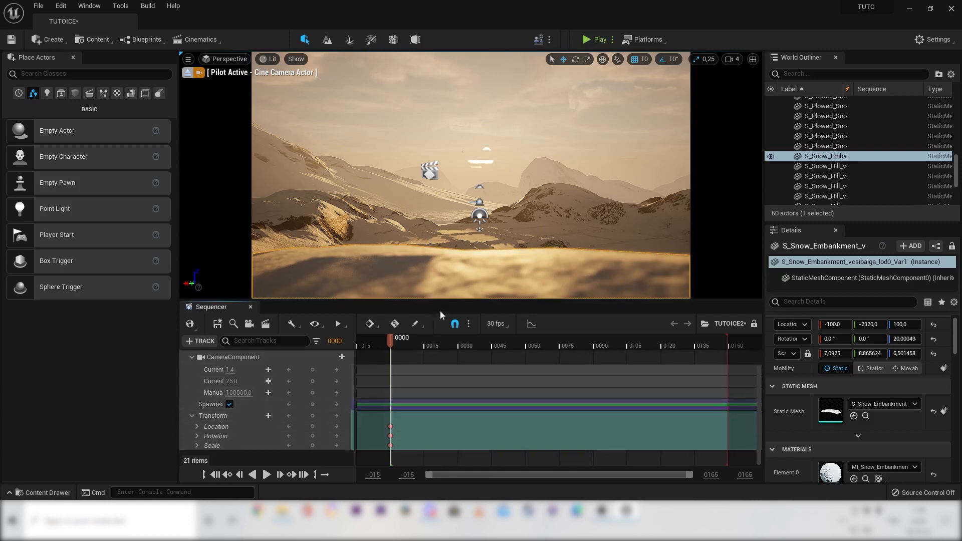
- Move the playhead to frame 75, shift the camera sideways and turn it over the valley, and add a second Transform key
right_drag(500, 174, 508, 175)
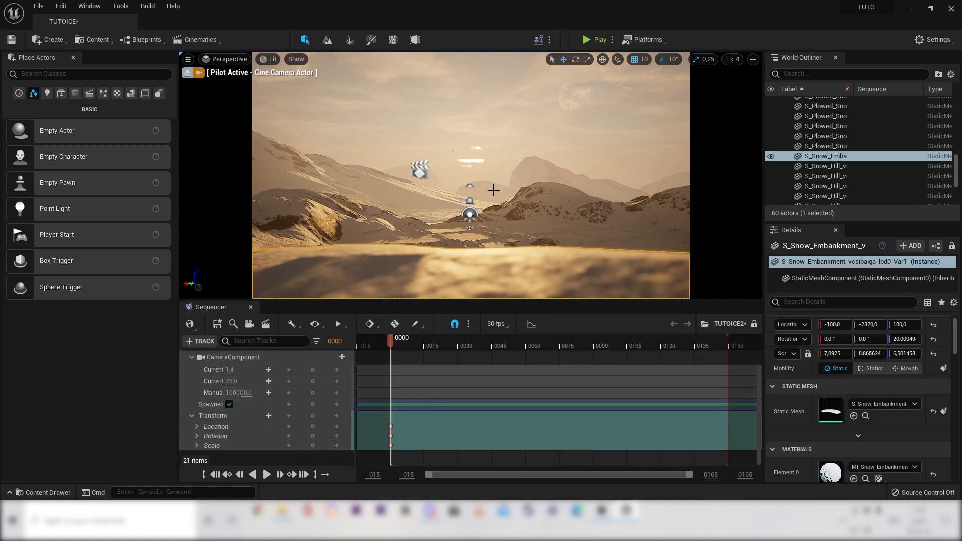
drag(389, 343, 466, 344)
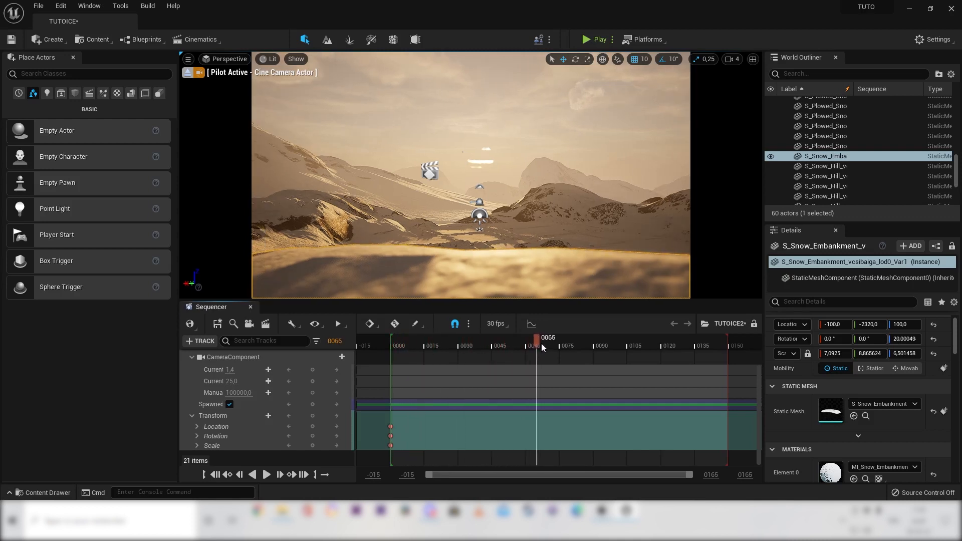
drag(556, 341, 560, 344)
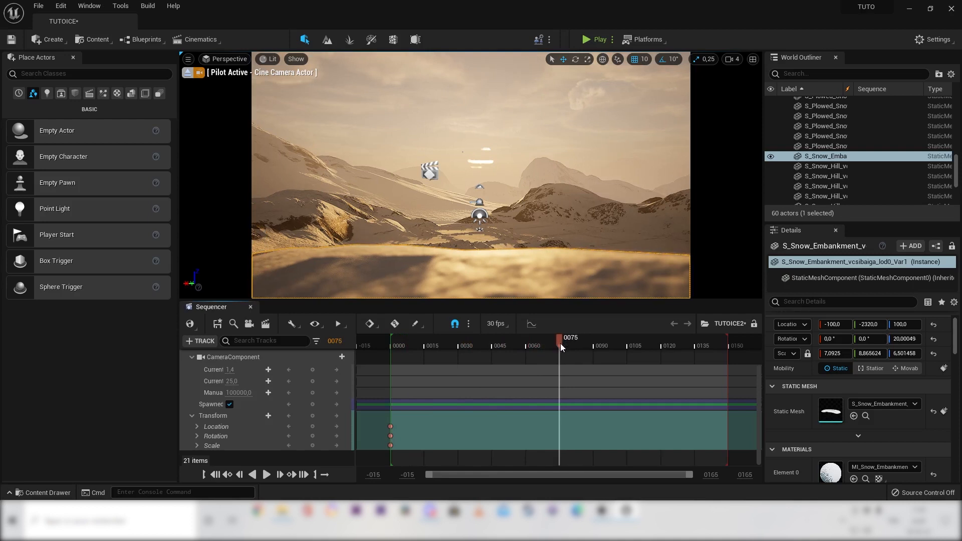
middle_drag(552, 247, 550, 247)
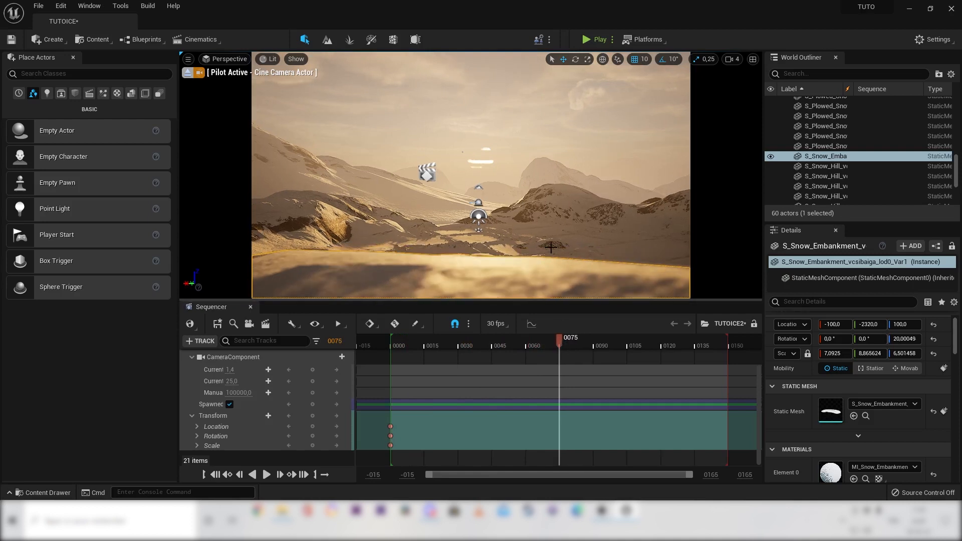
right_drag(546, 243, 546, 244)
middle_drag(546, 244, 545, 243)
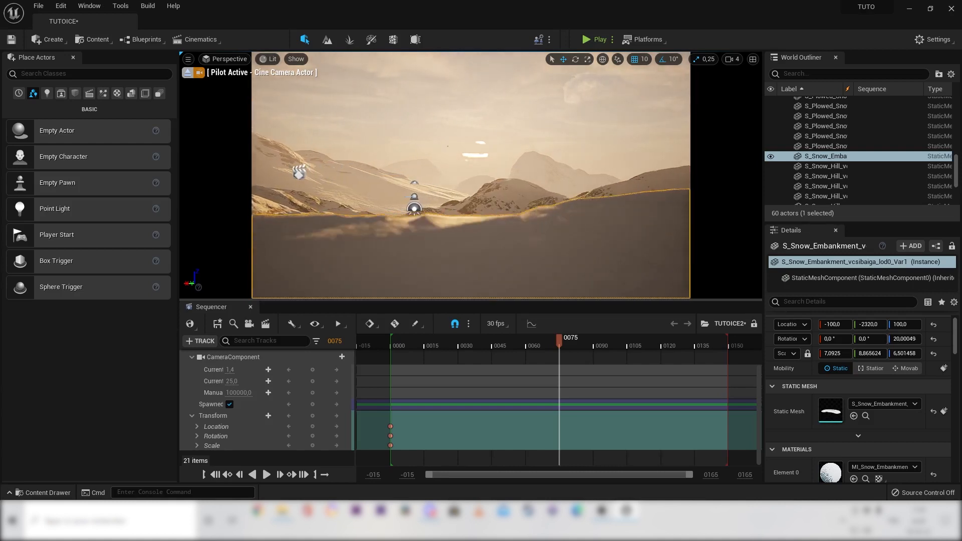
right_drag(545, 244, 546, 244)
middle_drag(546, 243, 544, 244)
right_drag(544, 244, 541, 243)
middle_drag(541, 244, 541, 243)
right_drag(541, 243, 541, 244)
middle_drag(541, 244, 541, 242)
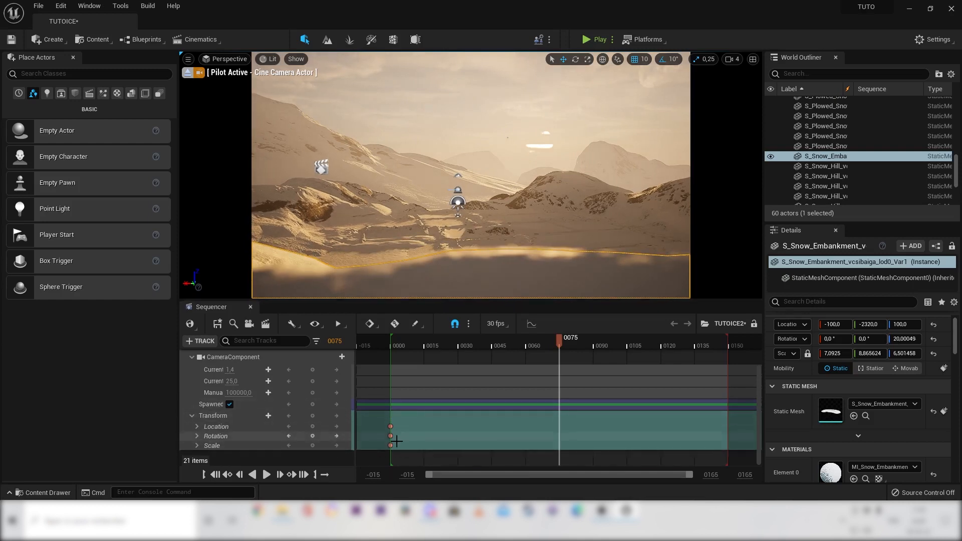
click(301, 417)
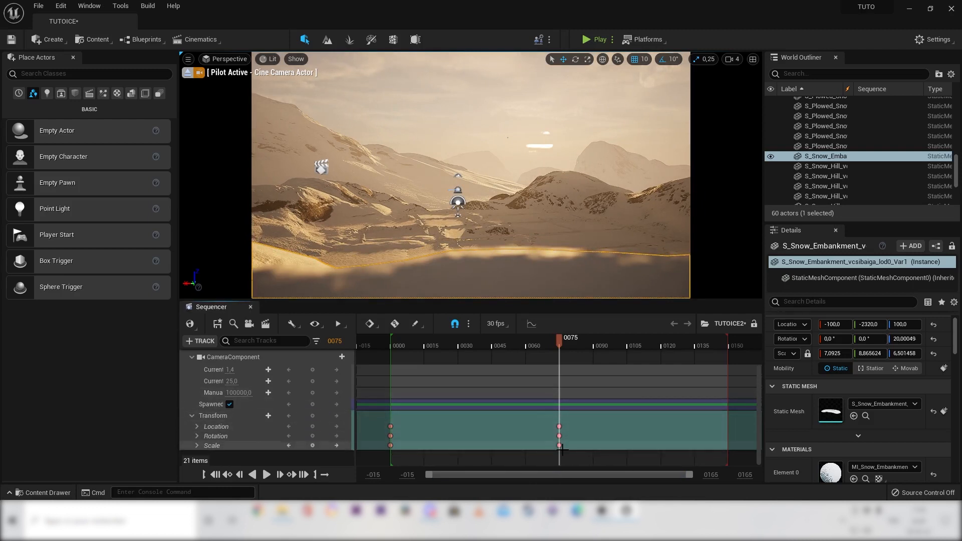
- Play the camera move from frame 0 repeatedly to check the animation, and return the playhead to frame 0
drag(560, 342, 490, 356)
mouse_move(406, 367)
mouse_down()
mouse_move(387, 367)
mouse_move(558, 371)
mouse_move(471, 355)
mouse_move(392, 365)
mouse_up()
right_click(558, 371)
key(space)
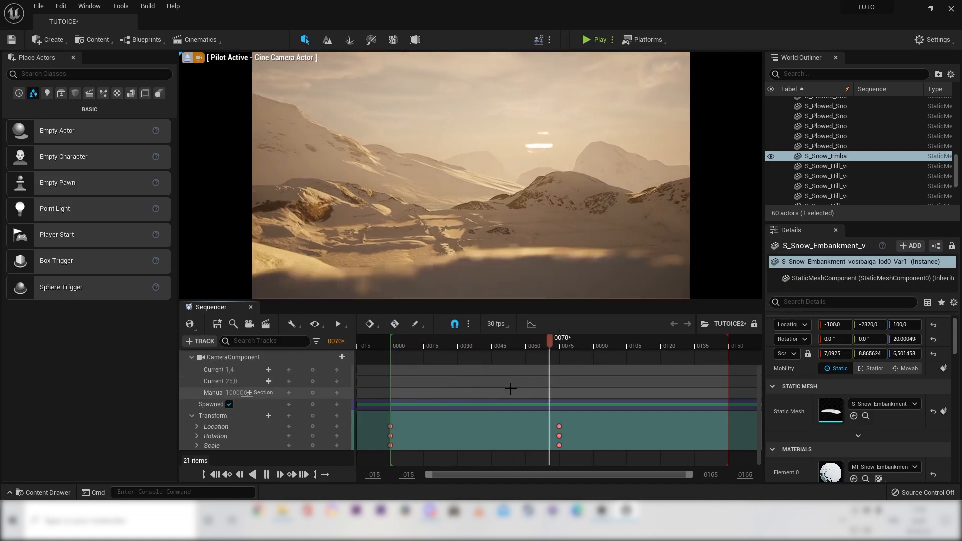
key(space)
drag(536, 344, 392, 351)
key(space)
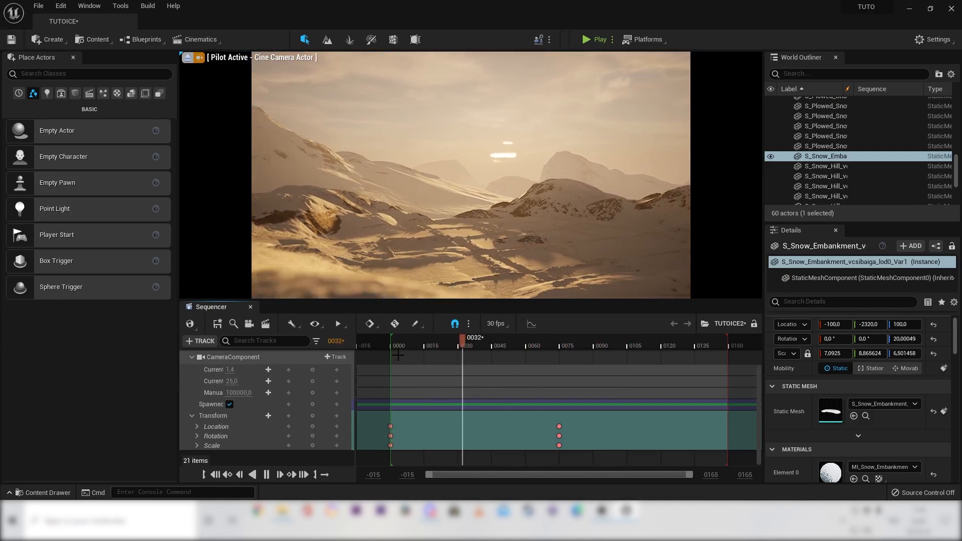
key(space)
drag(503, 347, 390, 357)
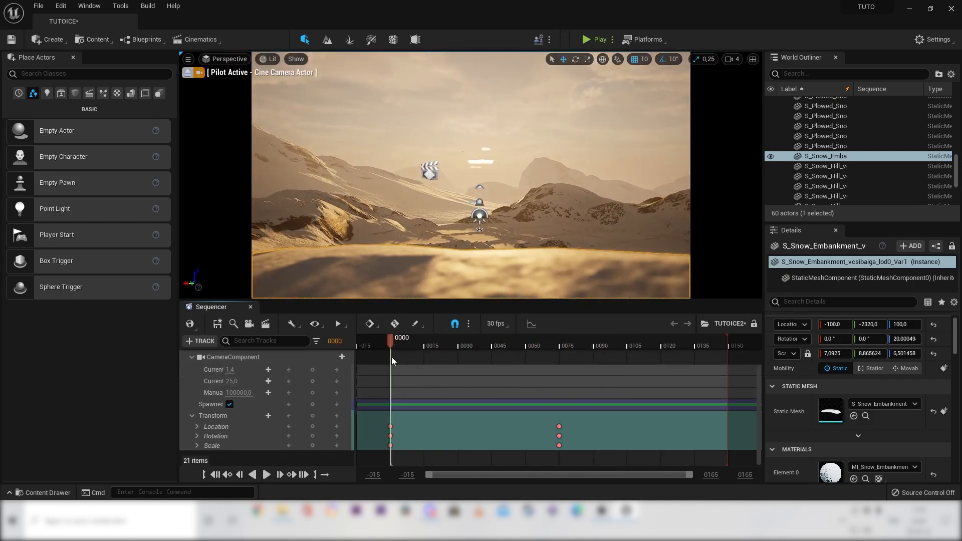
- Retime the Transform keys at frame 75 to frame 135, previewing a shorter camera move along the way
drag(548, 422, 572, 447)
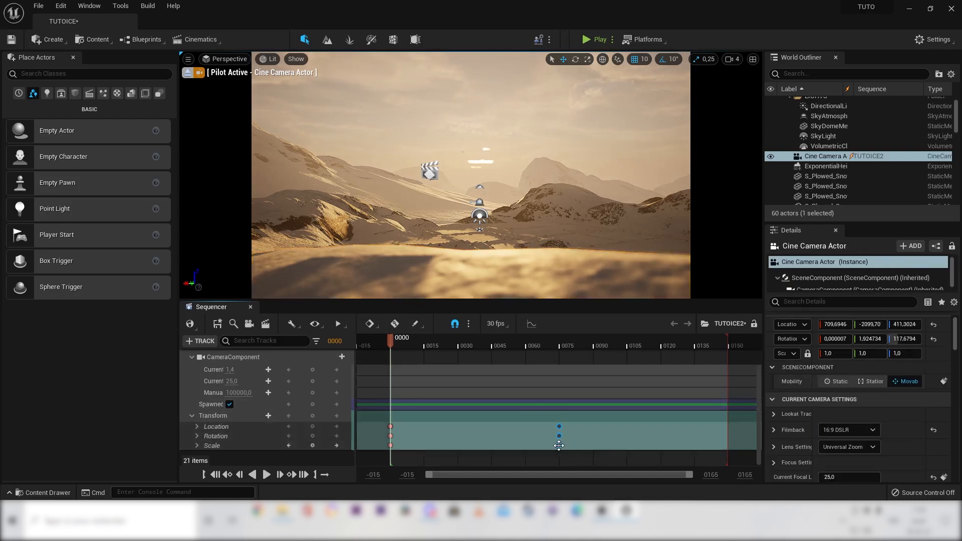
drag(559, 446, 478, 446)
drag(473, 347, 392, 354)
key(space)
key(space)
drag(478, 445, 695, 445)
- Play back the slower camera move from the start, replay its ending, and return the playhead to frame 5
drag(677, 347, 388, 353)
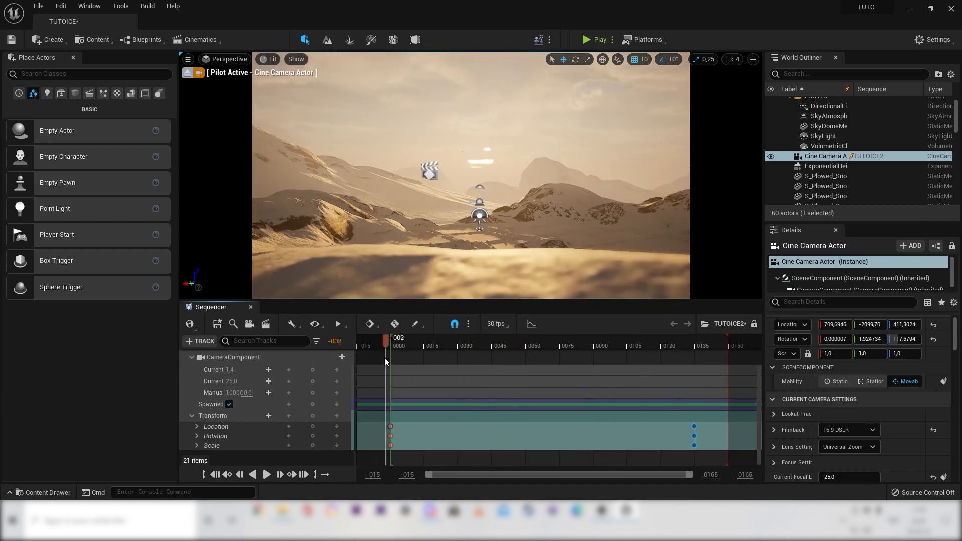
key(space)
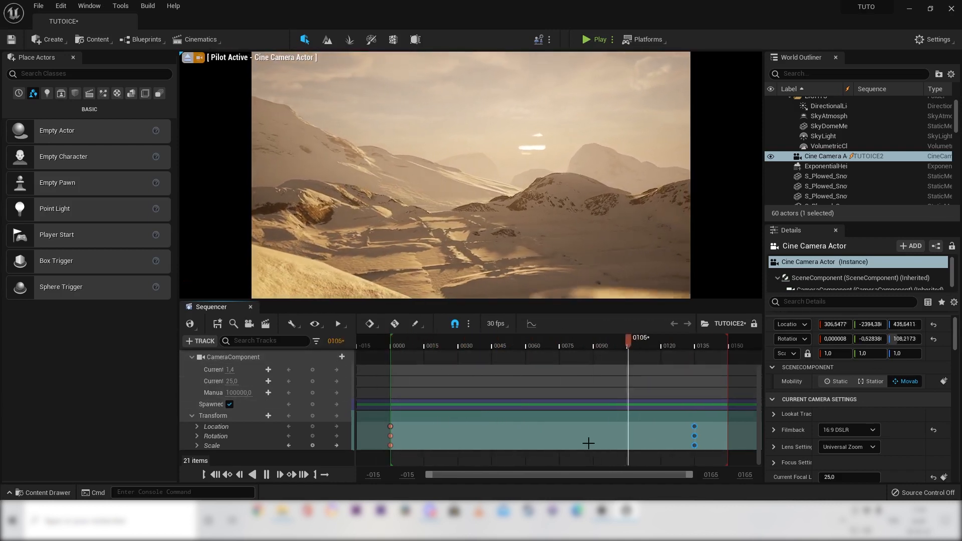
key(space)
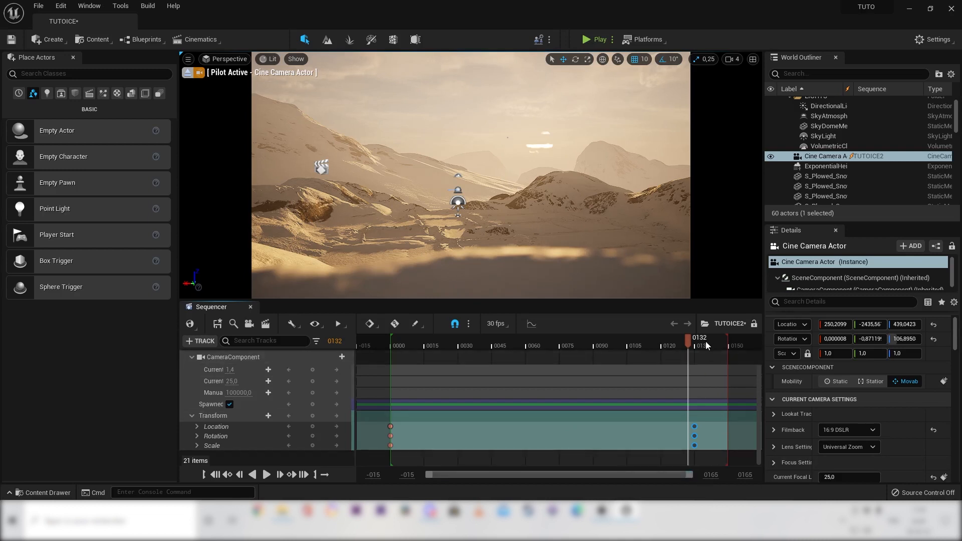
drag(688, 341, 642, 344)
key(space)
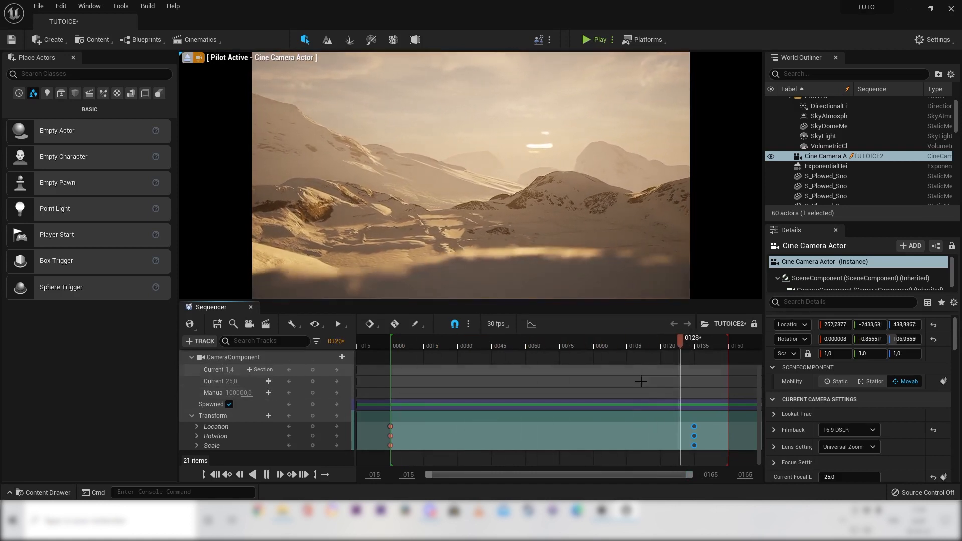
key(space)
drag(679, 343, 401, 347)
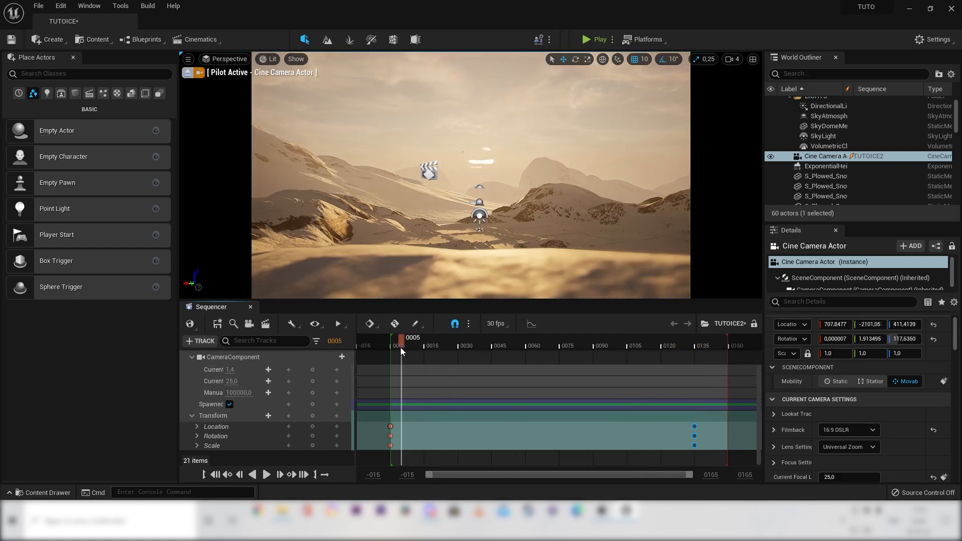
- Play back the camera move, scrub back through it, and return the playhead to frame 0
key(space)
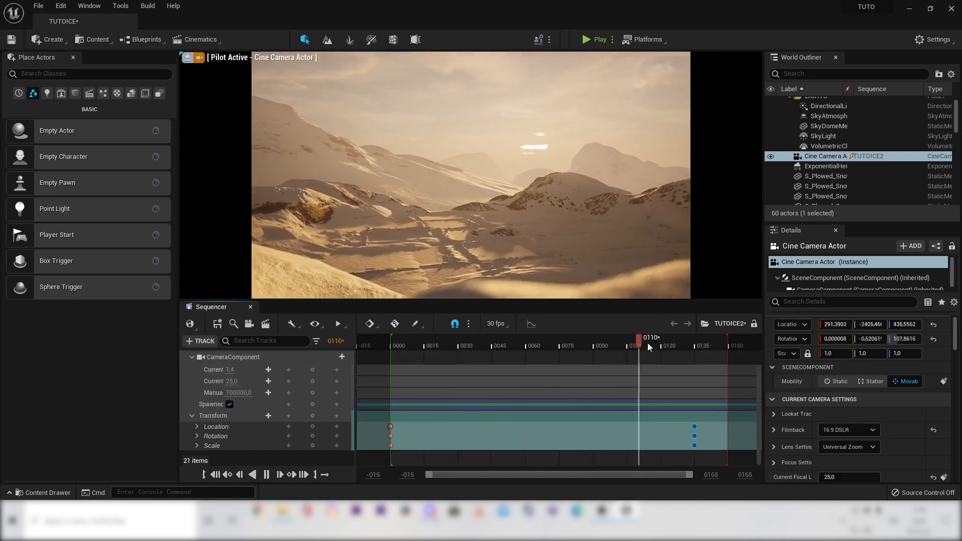
drag(675, 341, 573, 346)
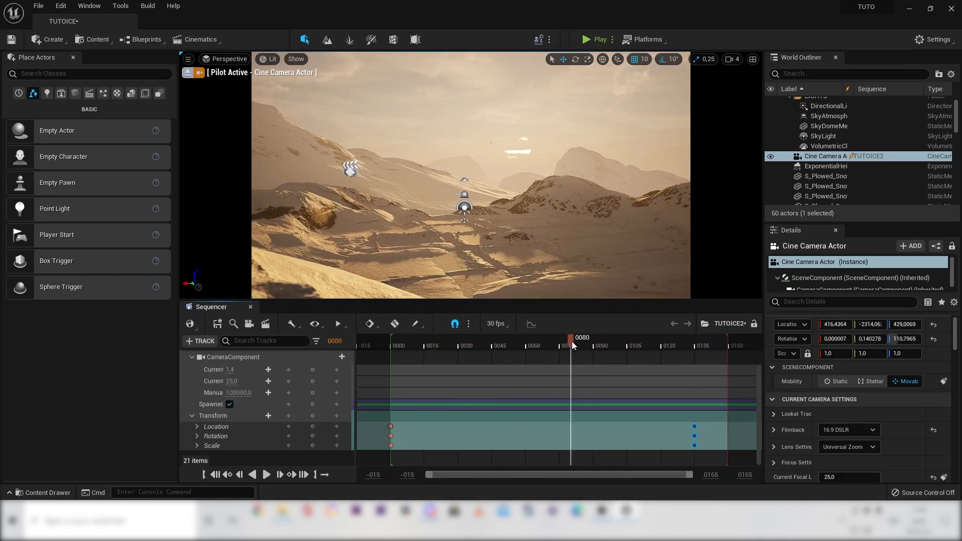
drag(571, 342, 392, 348)
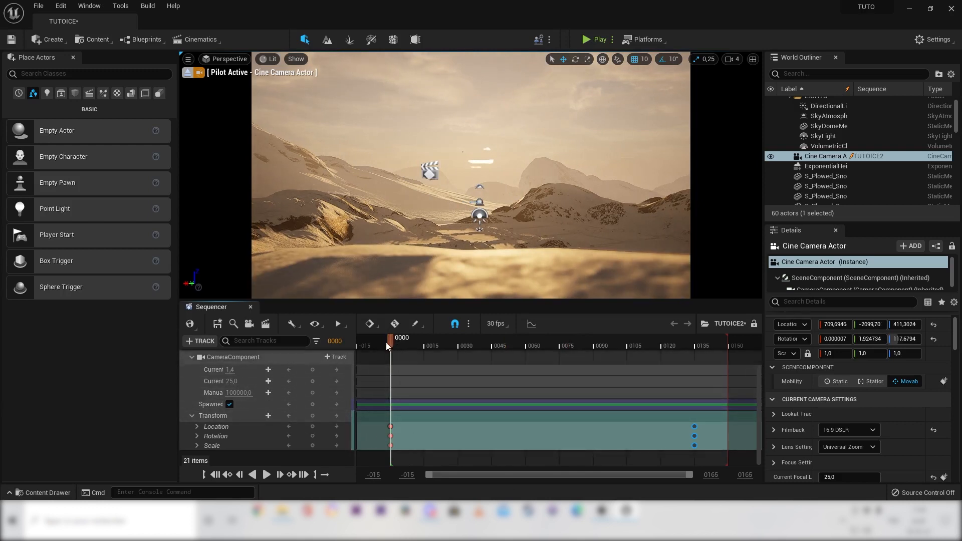
- Key the camera's current focal length at frame 0, and set it to 15 at frame 135
click(312, 382)
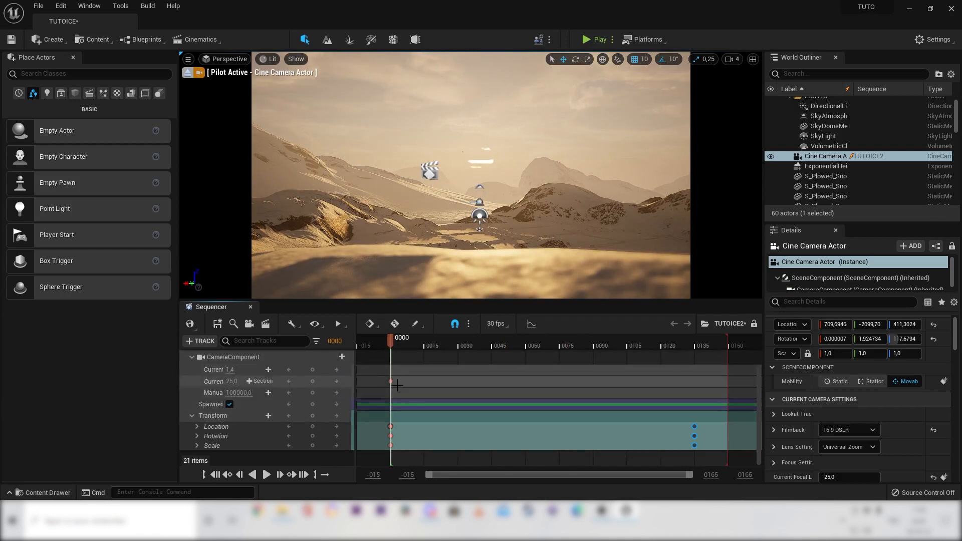
drag(391, 345, 695, 367)
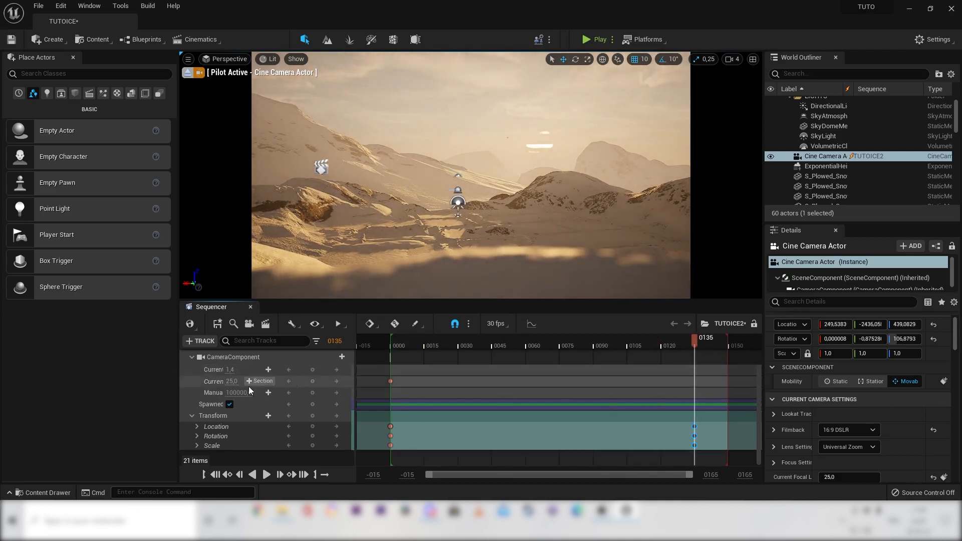
click(234, 382)
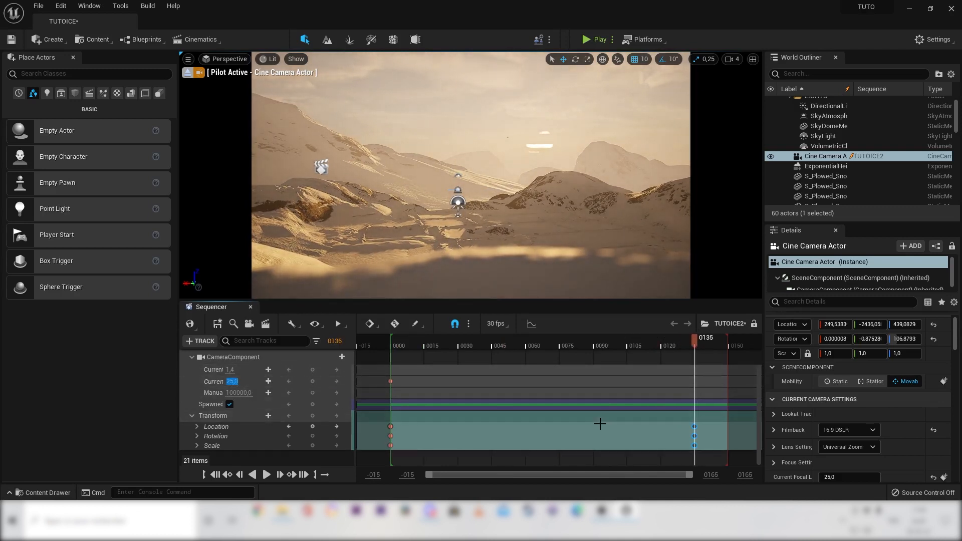
text(15)
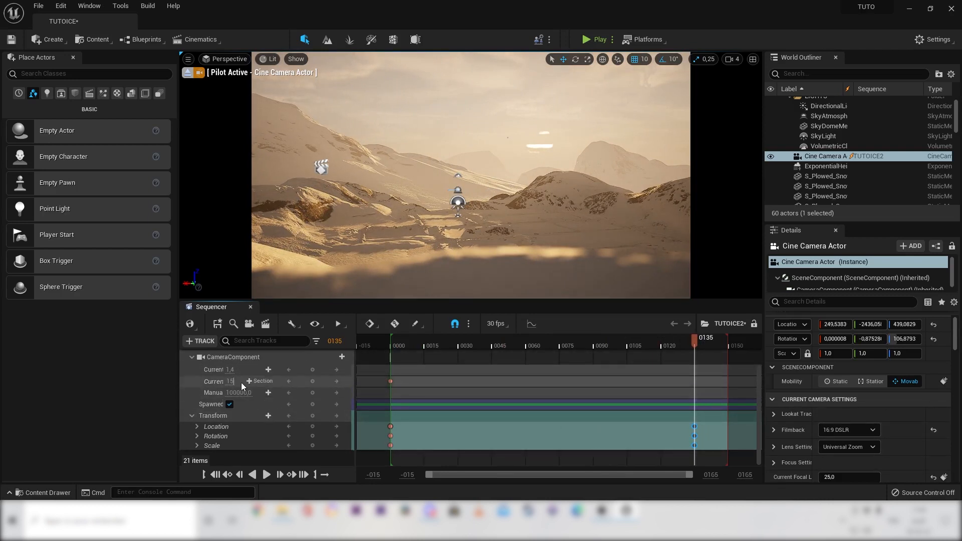
key(Return)
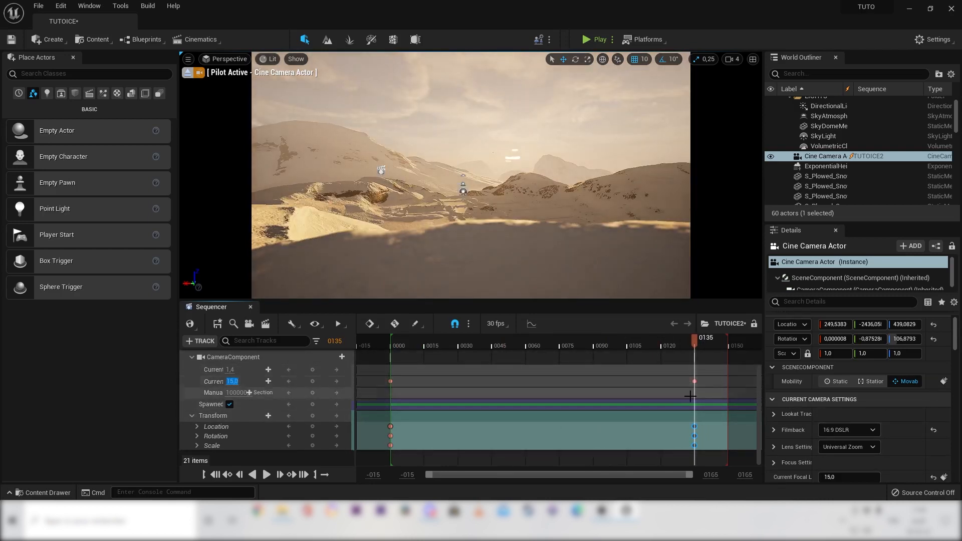
- Play the shot from near the start to preview the animated focal length change
drag(695, 339, 396, 334)
key(space)
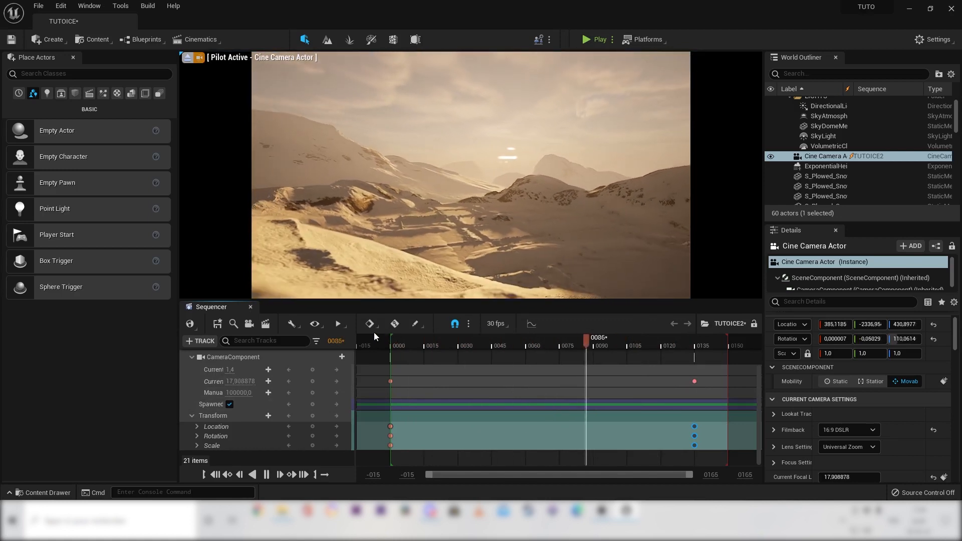
key(space)
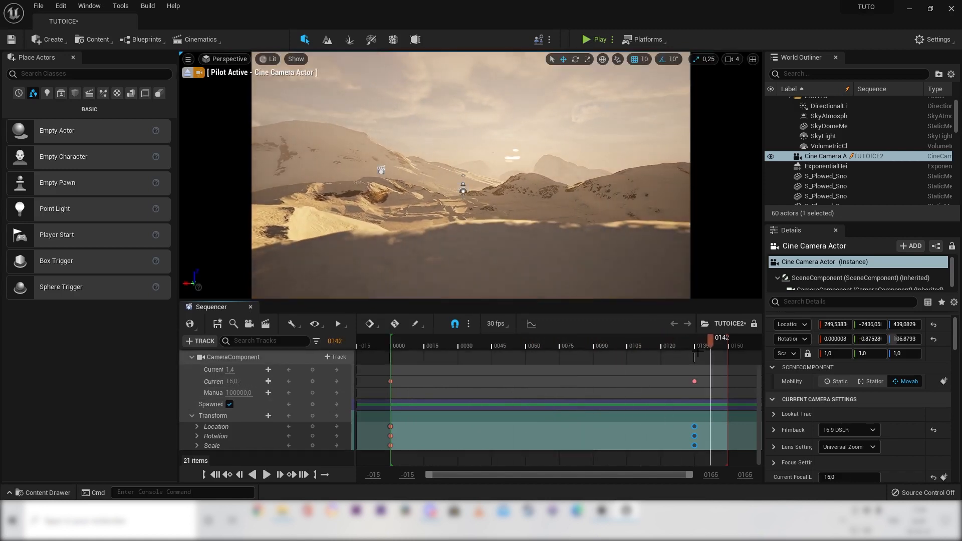
- Return the playhead to frame 8 and delete the focal length key at frame 135
click(697, 352)
drag(710, 341, 410, 339)
click(694, 382)
key(Delete)
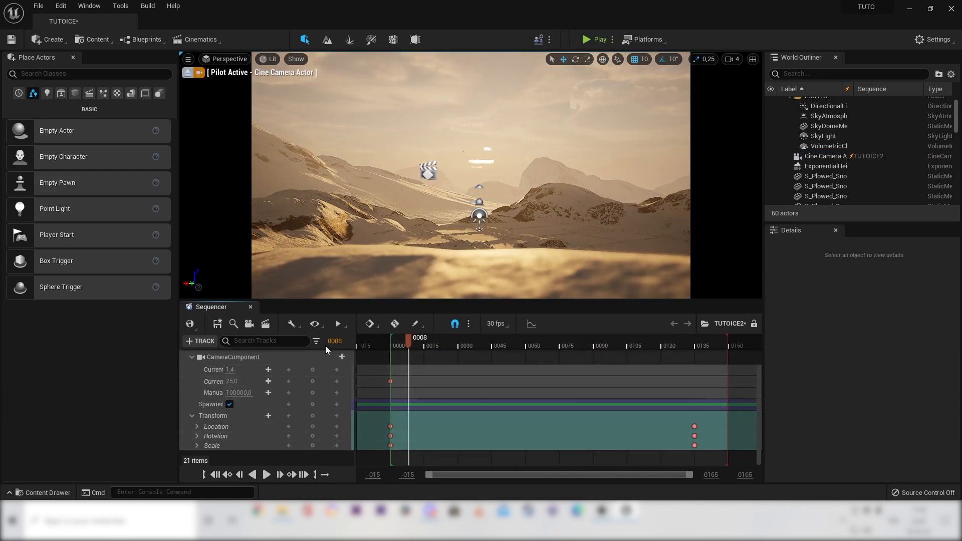
- Play the camera move from frame 2 to check it without the zoom, and return the playhead to frame 4
drag(414, 338, 395, 344)
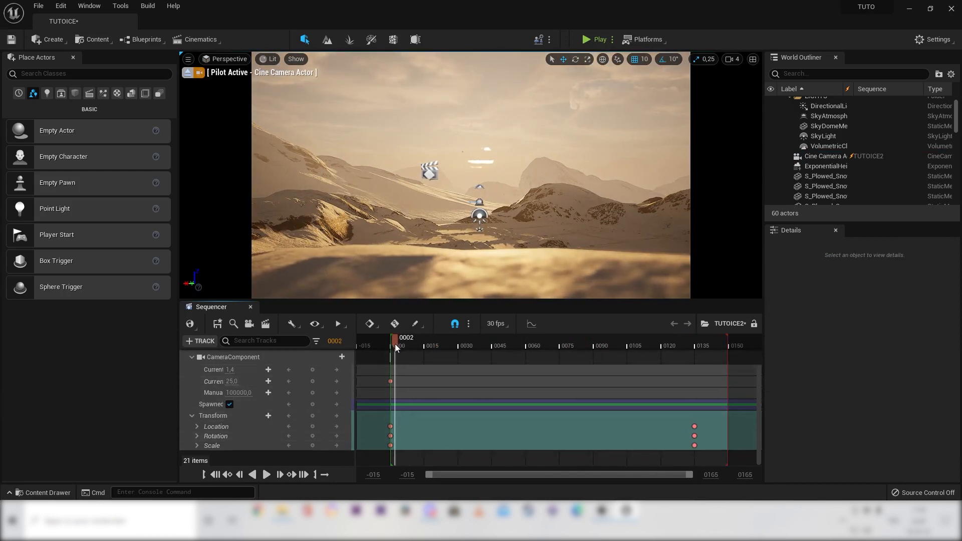
key(space)
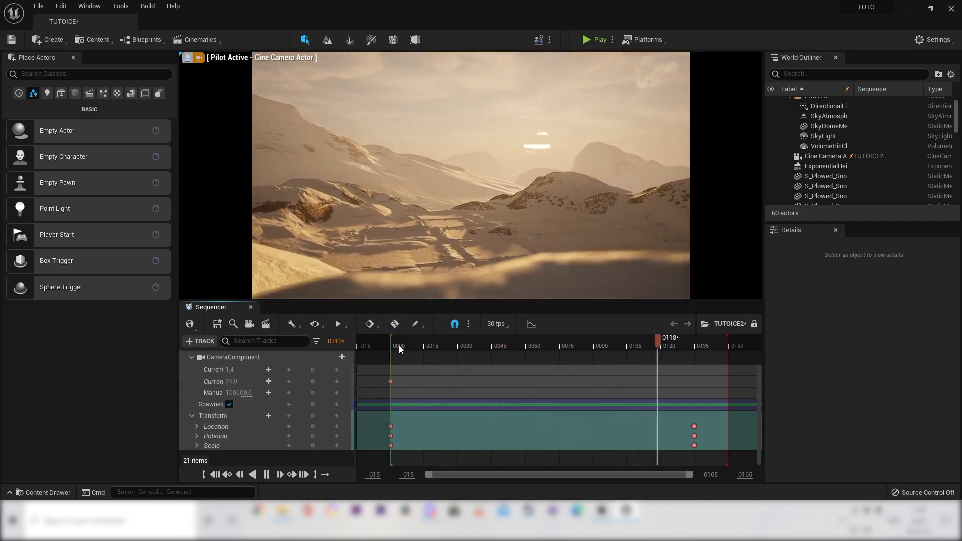
key(space)
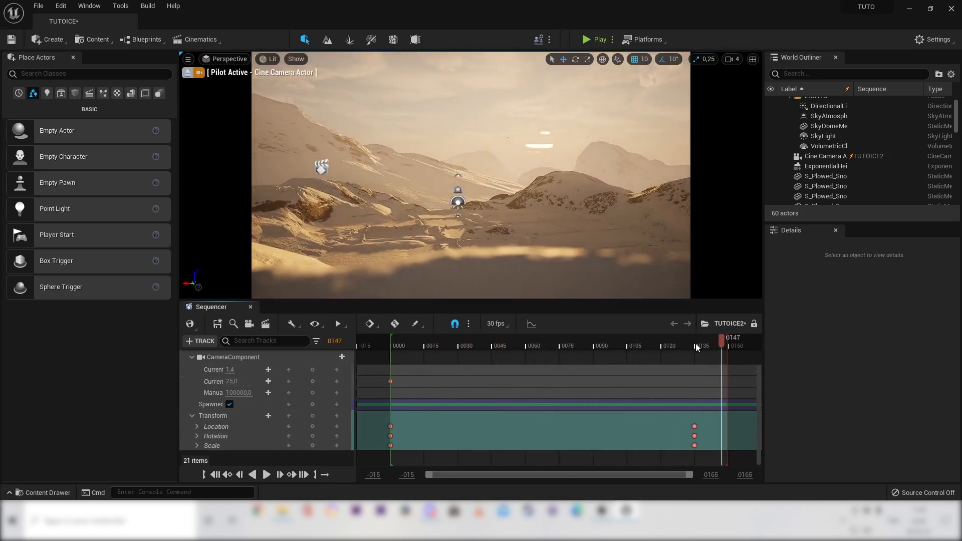
drag(583, 353, 401, 414)
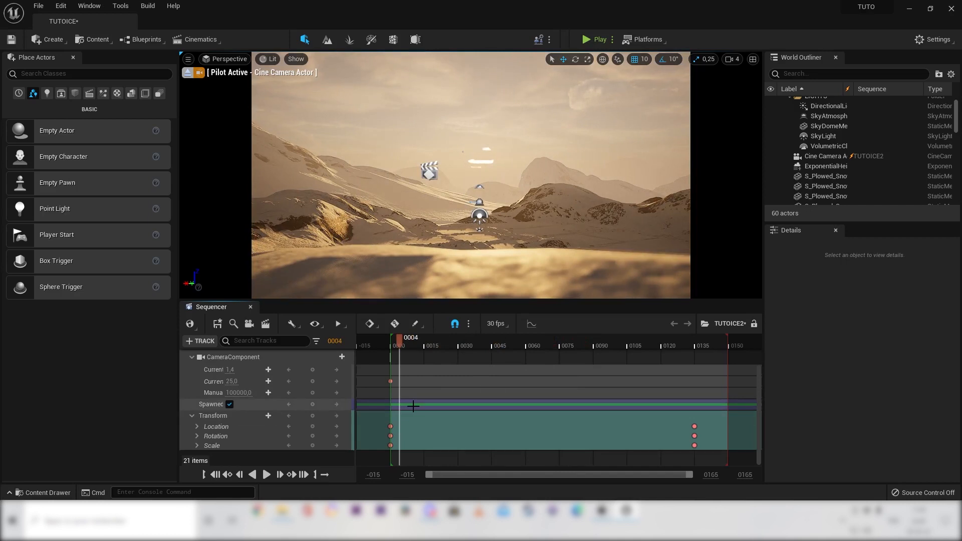
- Scrub through the camera move, replay it from near the start, and leave the playhead at frame 11
drag(399, 338, 410, 416)
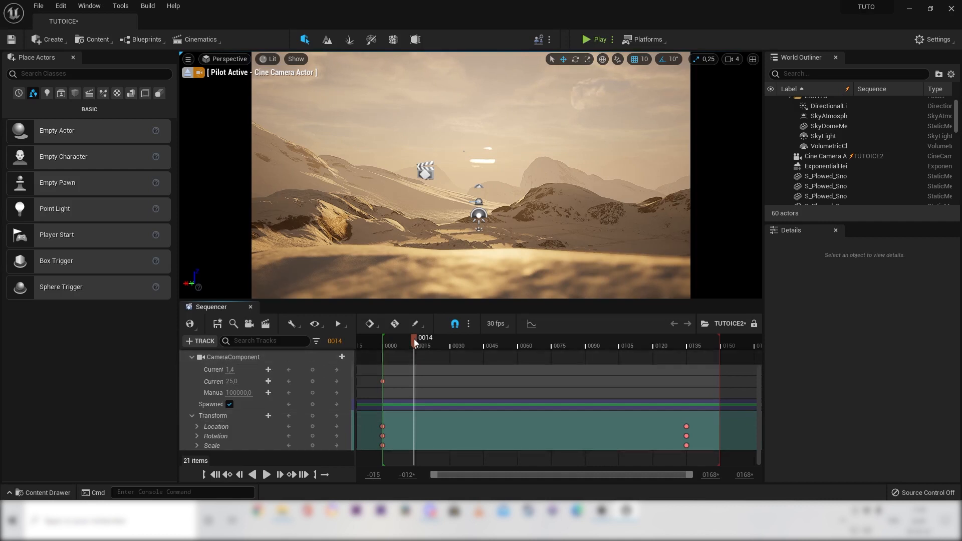
drag(414, 339, 589, 348)
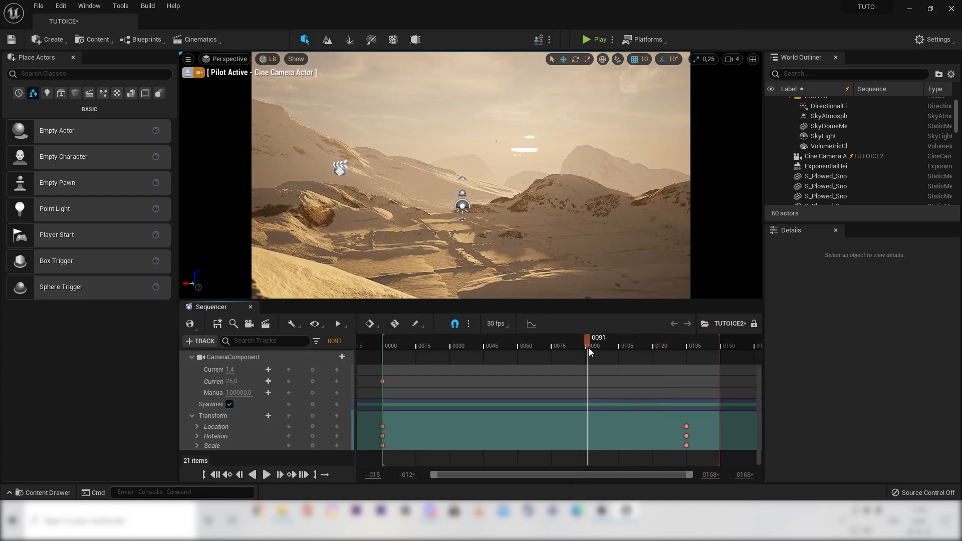
drag(589, 348, 393, 374)
key(space)
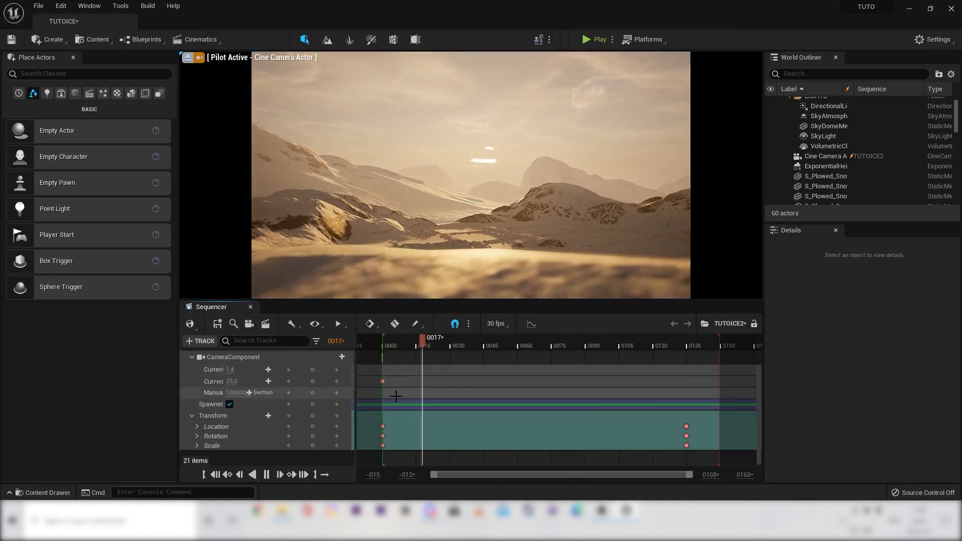
drag(568, 341, 389, 387)
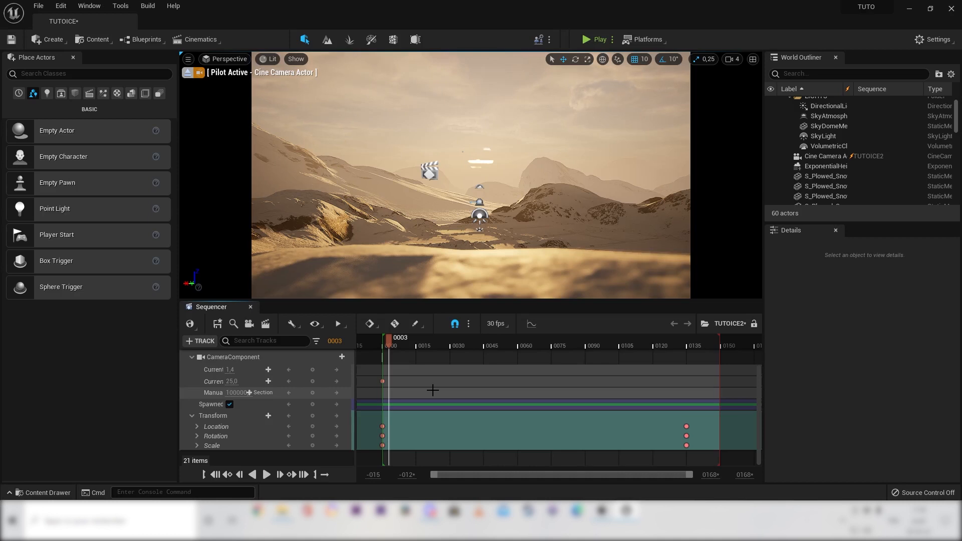
drag(389, 339, 408, 392)
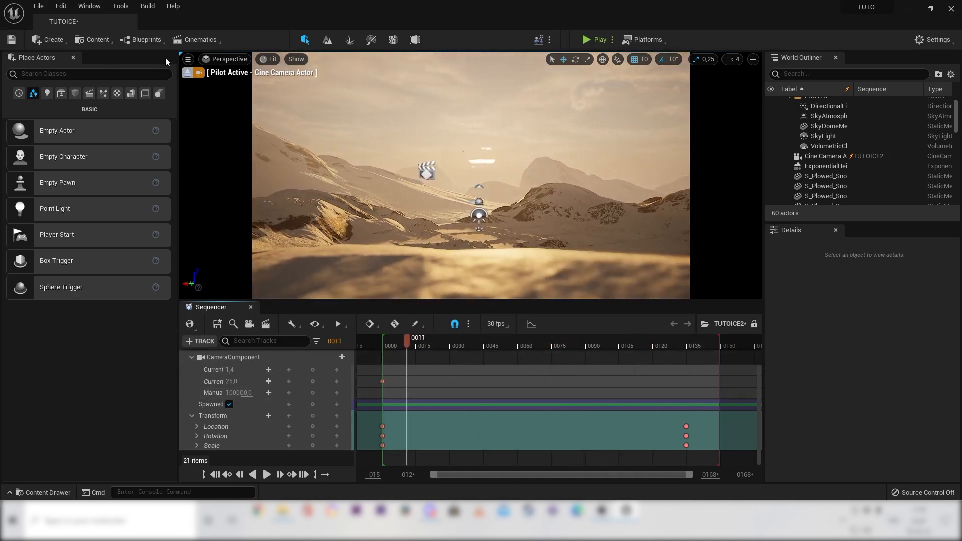
- Search the plugins for "movie ren" to check whether Movie Render Queue is enabled, and close the plugin list
click(62, 5)
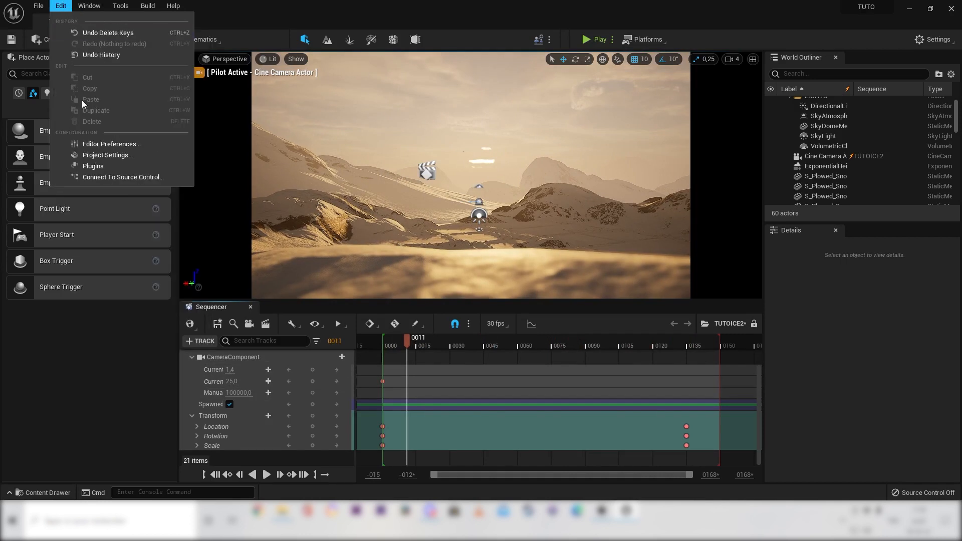
click(109, 167)
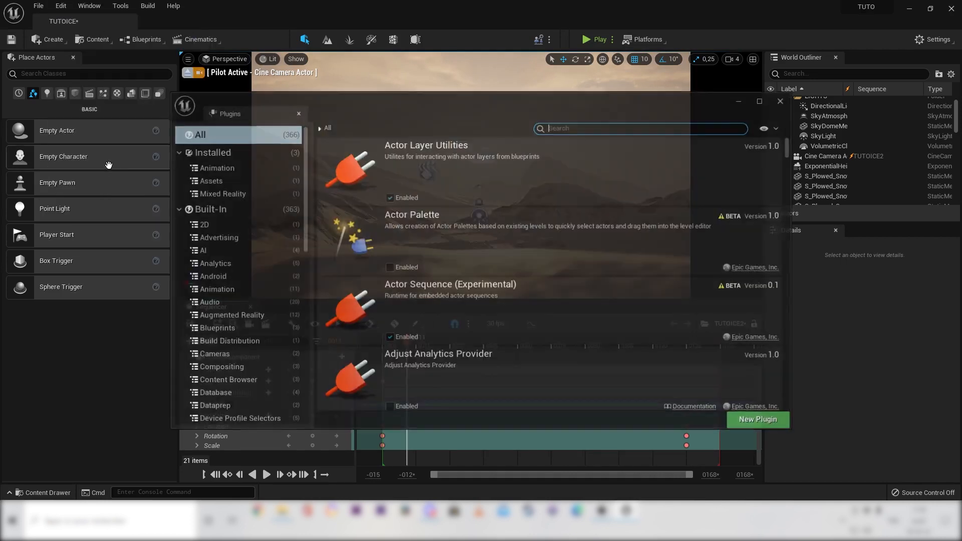
text(movie r)
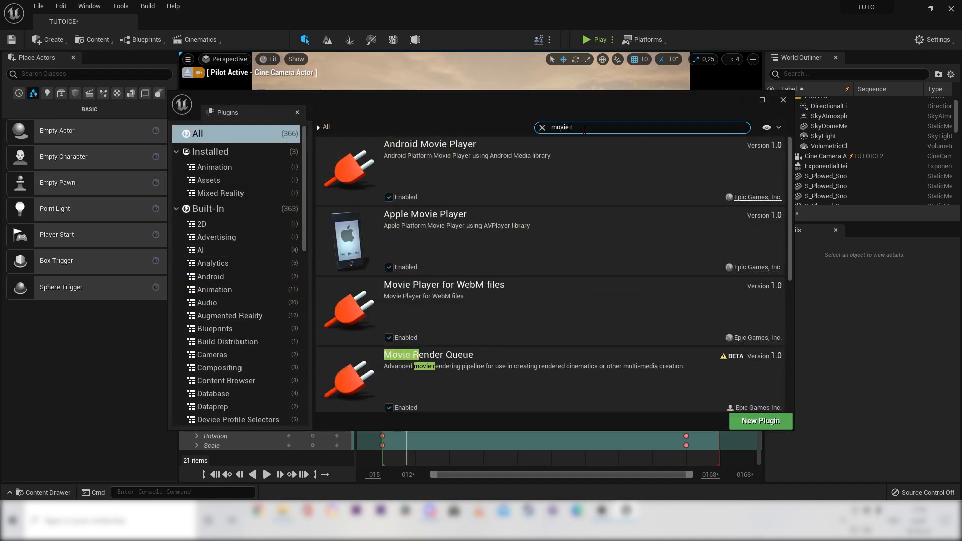
text(en)
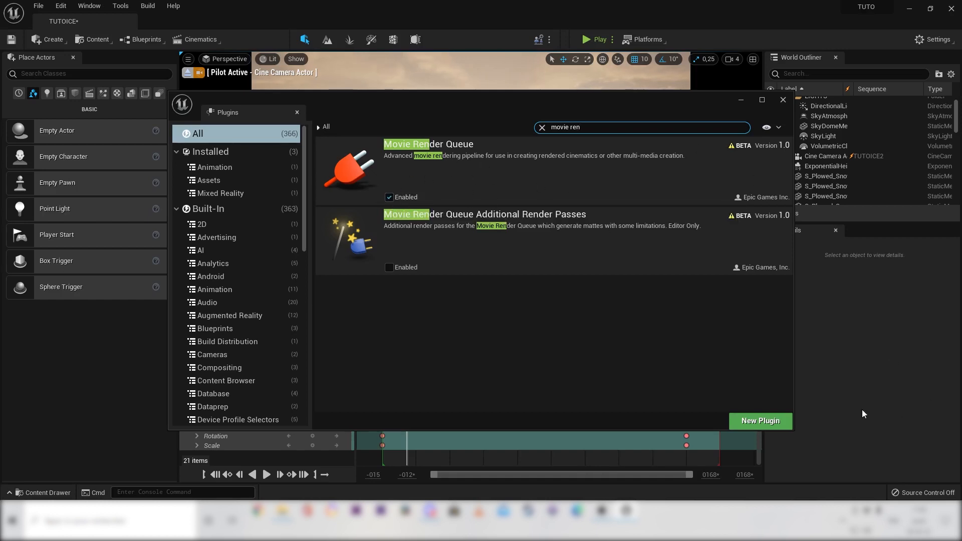
click(782, 101)
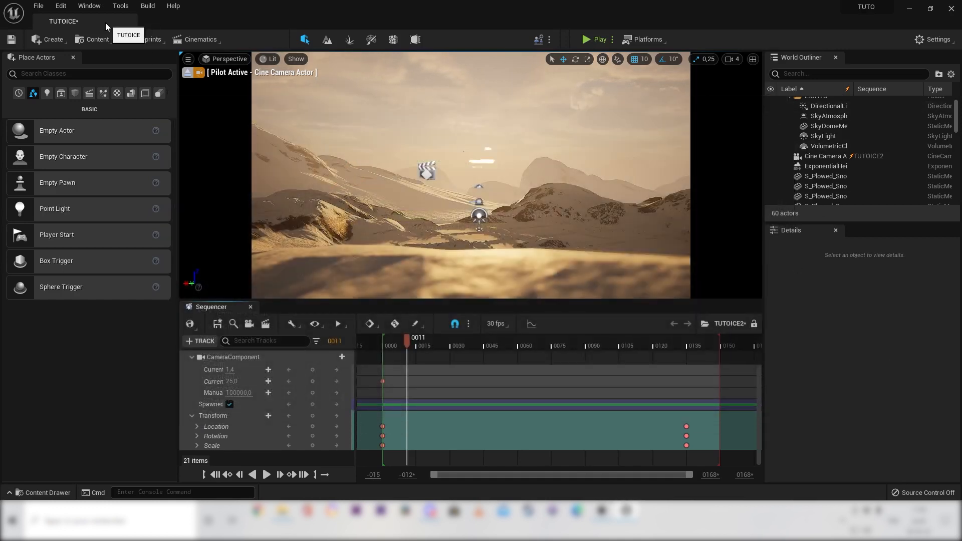
- Open the Movie Render Queue and add the TUTOICE2 level sequence as a render job
click(90, 6)
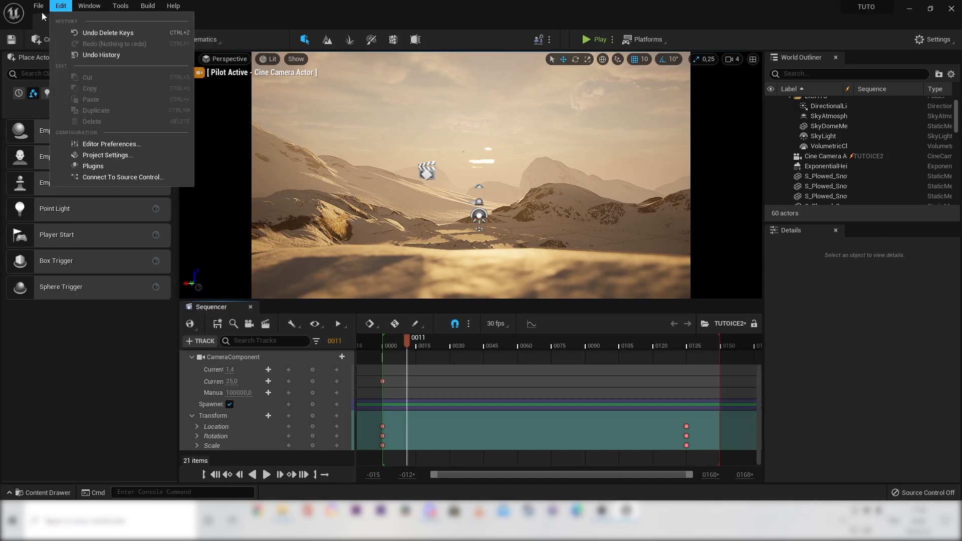
mouse_move(107, 31)
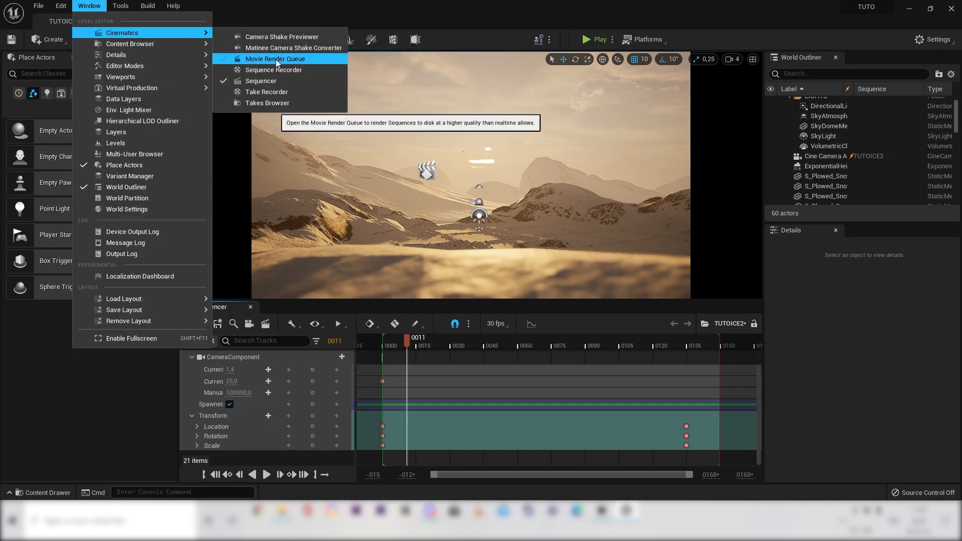
click(297, 60)
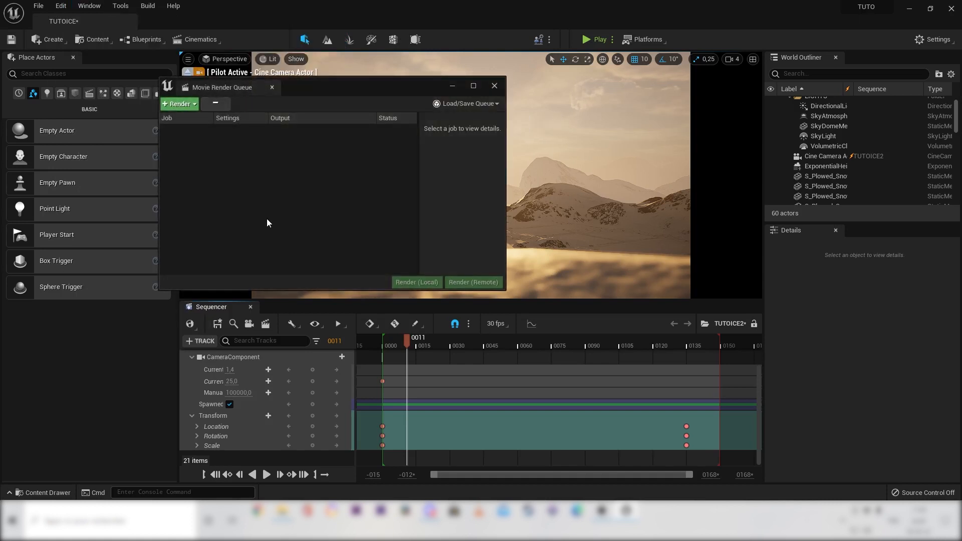
click(193, 104)
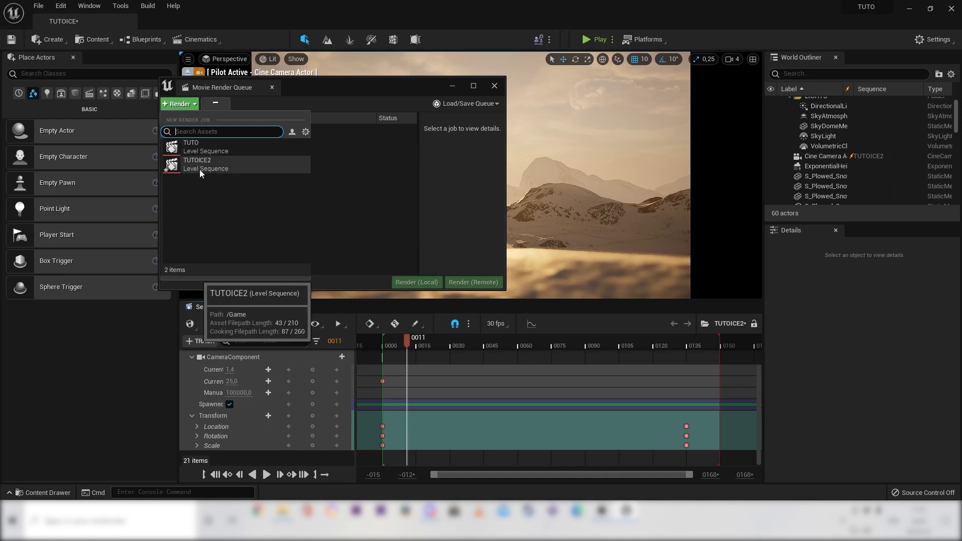
click(213, 167)
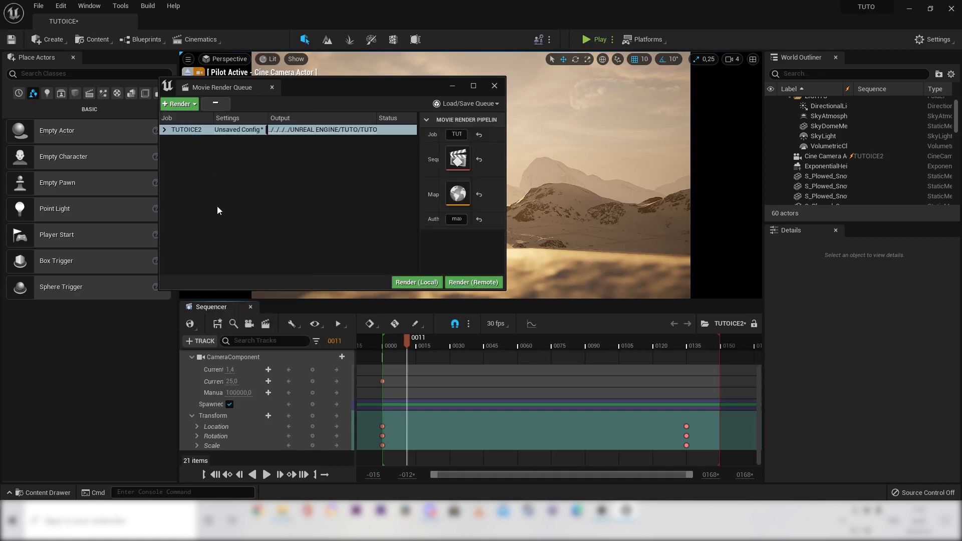
- Replace the .jpg Sequence [8bit] output with .png Sequence [8bit] in the TUTOICE2 job's configuration, and open its Output settings
click(237, 131)
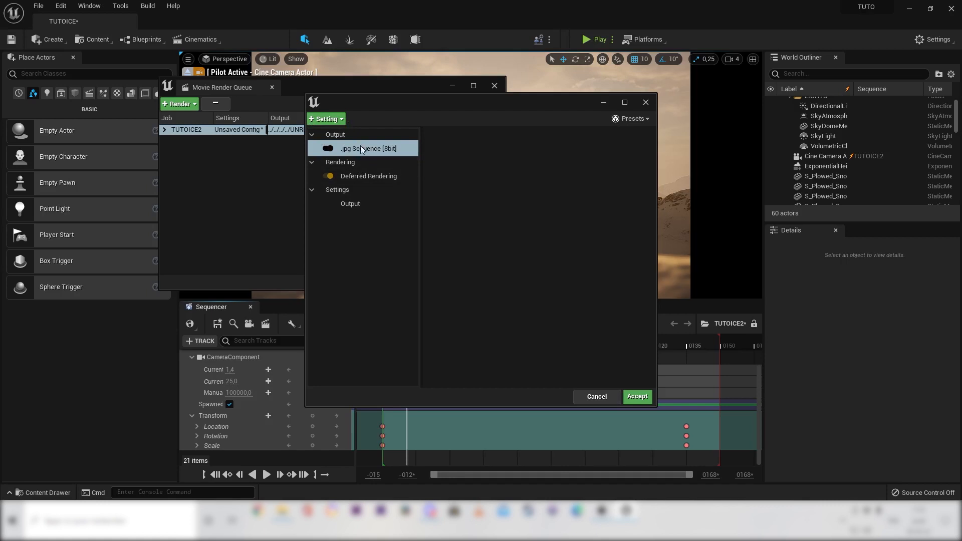
click(374, 145)
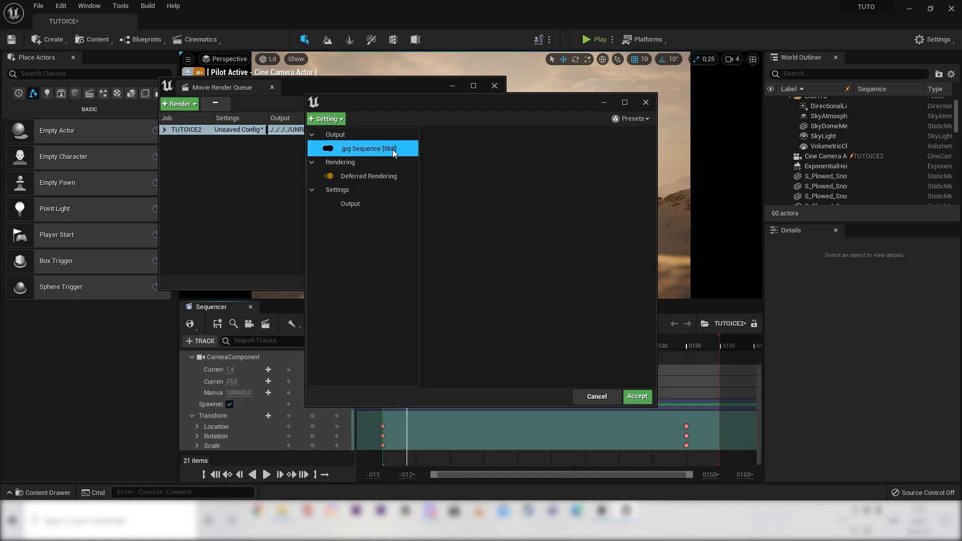
key(Delete)
click(331, 119)
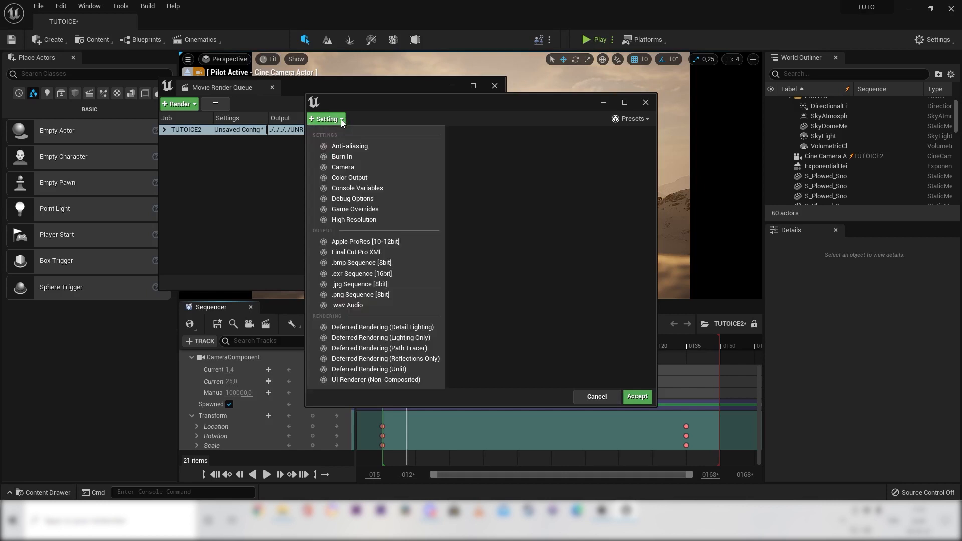
click(379, 295)
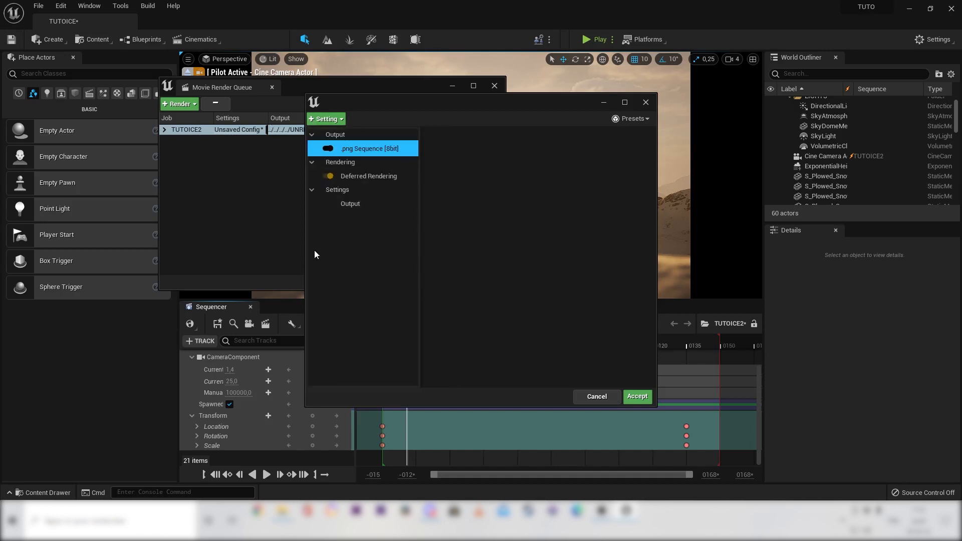
click(359, 203)
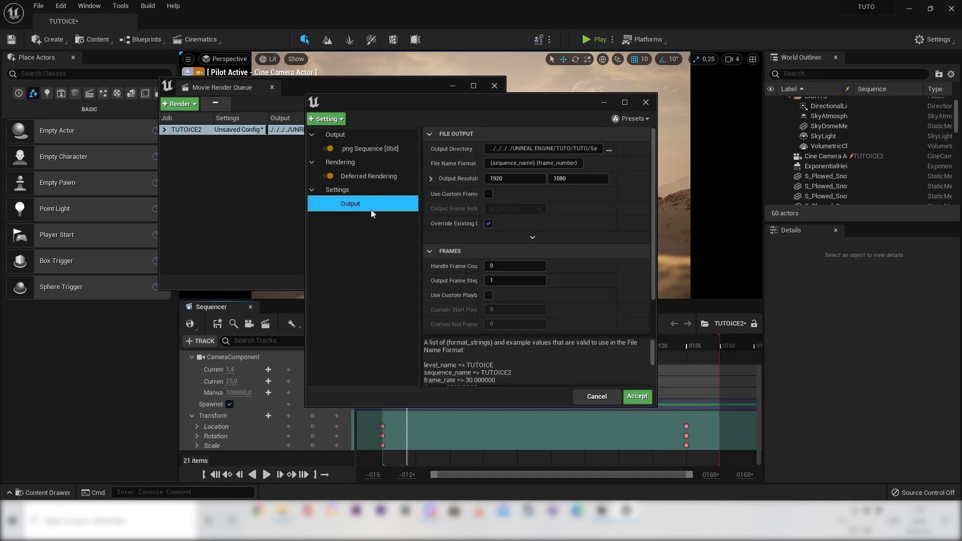
- Add an Anti-aliasing setting with a temporal sample count of 16 to the TUTOICE2 job and accept the configuration
click(337, 119)
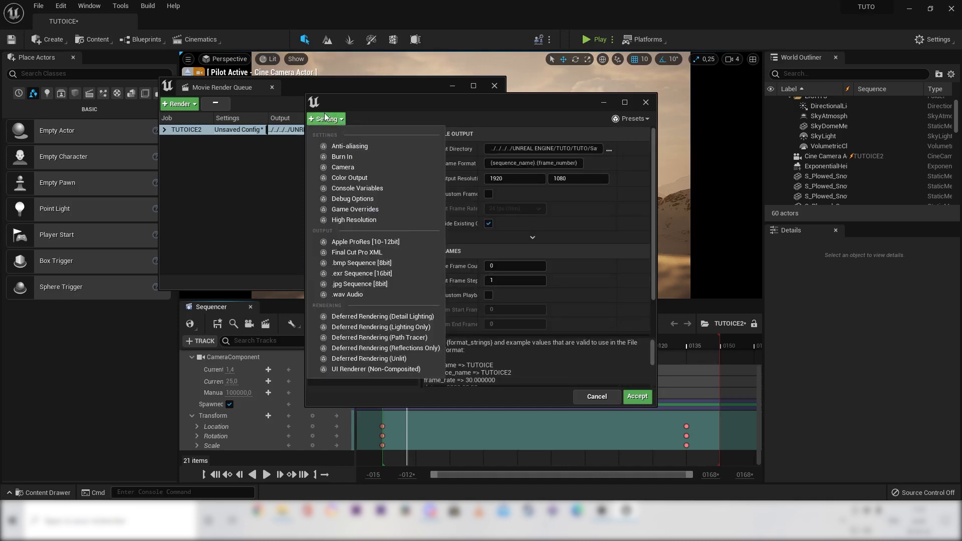
click(521, 161)
click(335, 119)
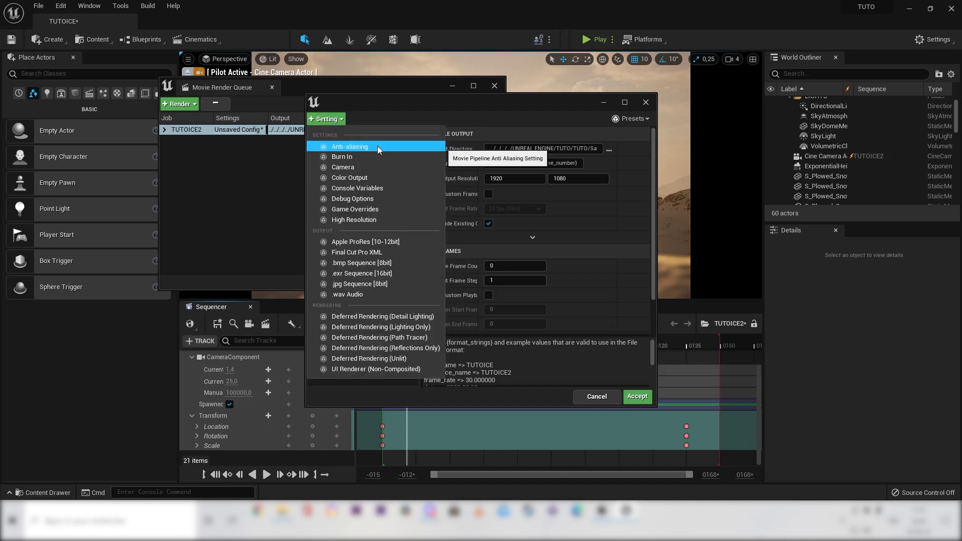
click(377, 146)
click(516, 164)
text(16)
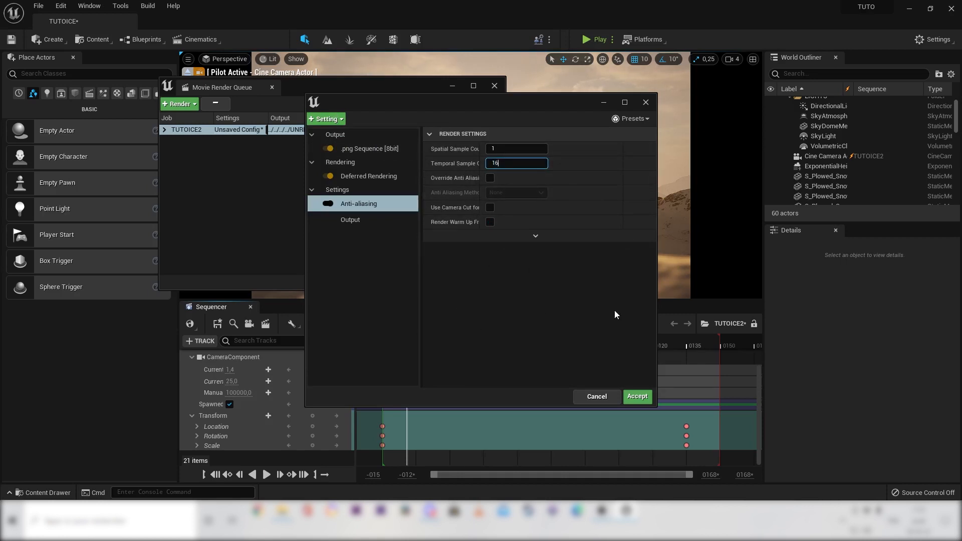
key(Return)
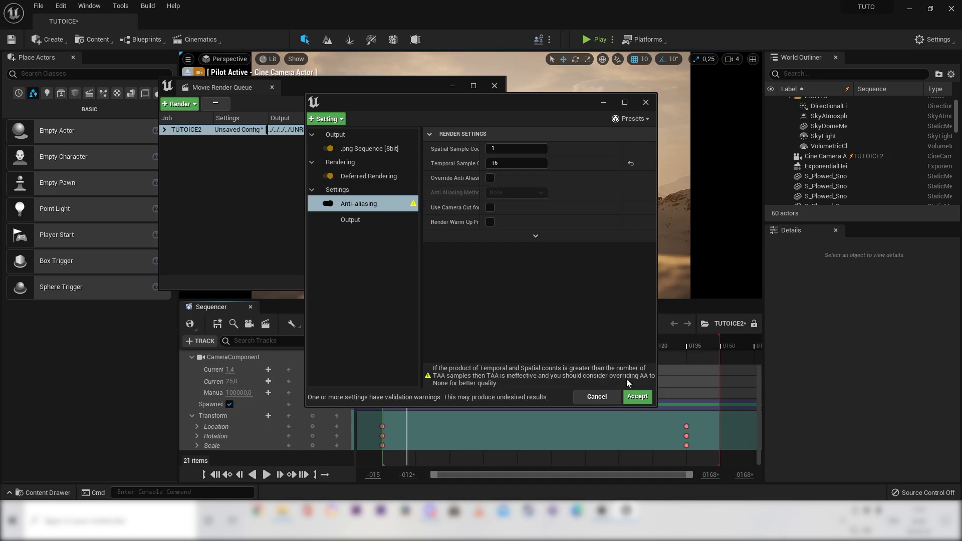
click(638, 396)
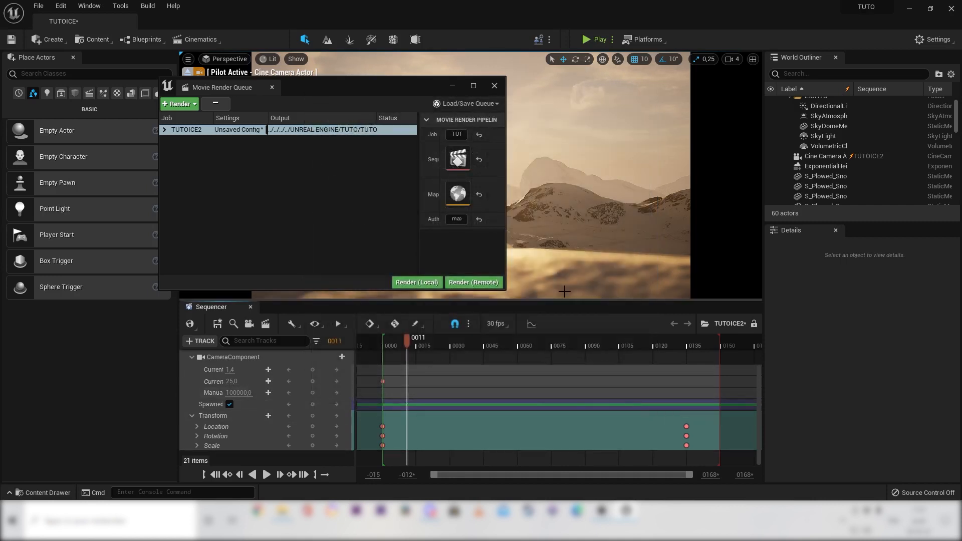
- Reopen the TUTOICE2 job's configuration and override its anti-aliasing with the method None
click(235, 131)
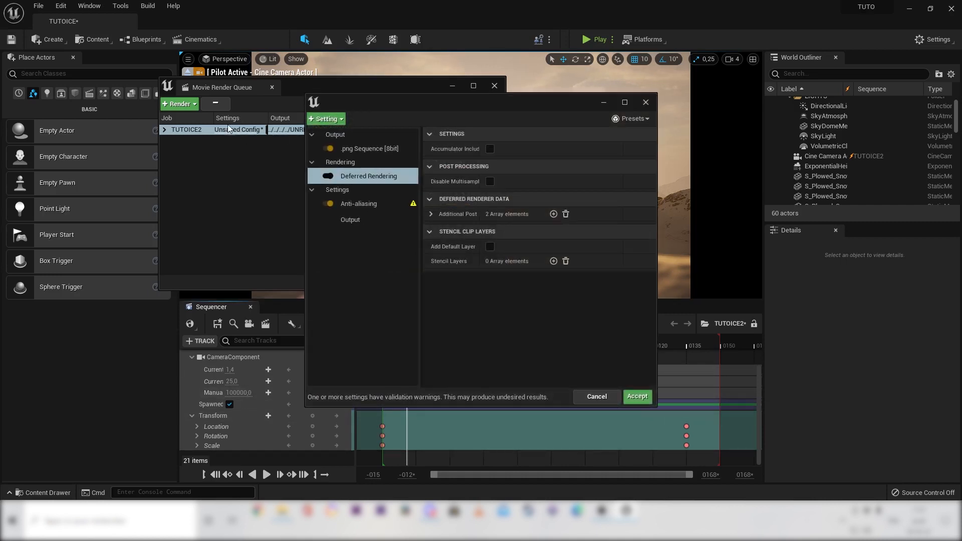
click(387, 204)
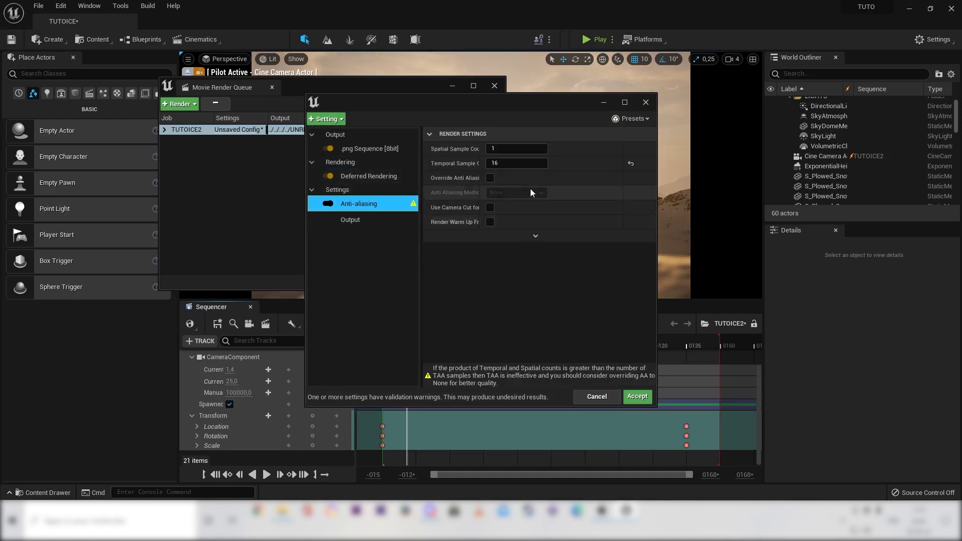
click(491, 178)
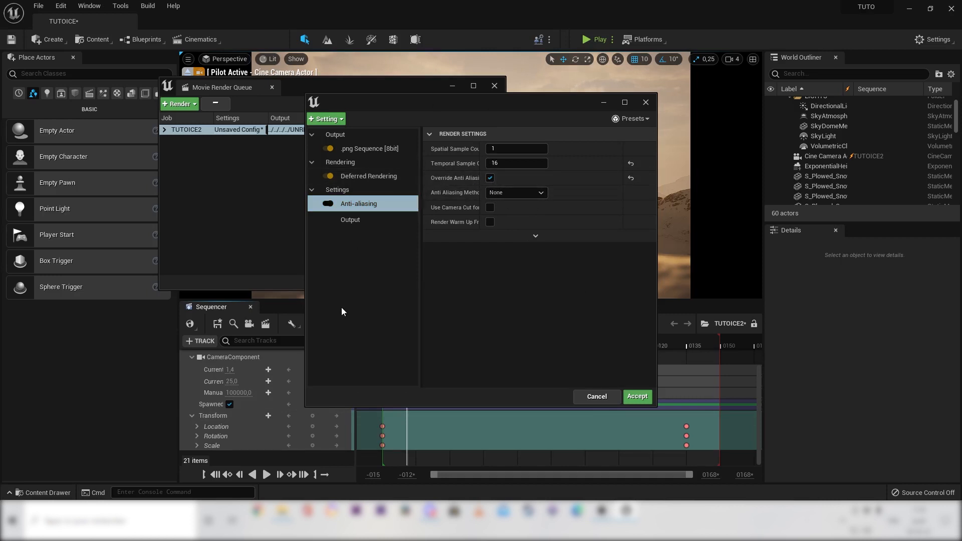
- Create an EXPORTS folder inside the inner TUTO project folder and set it as the render's output directory
click(355, 224)
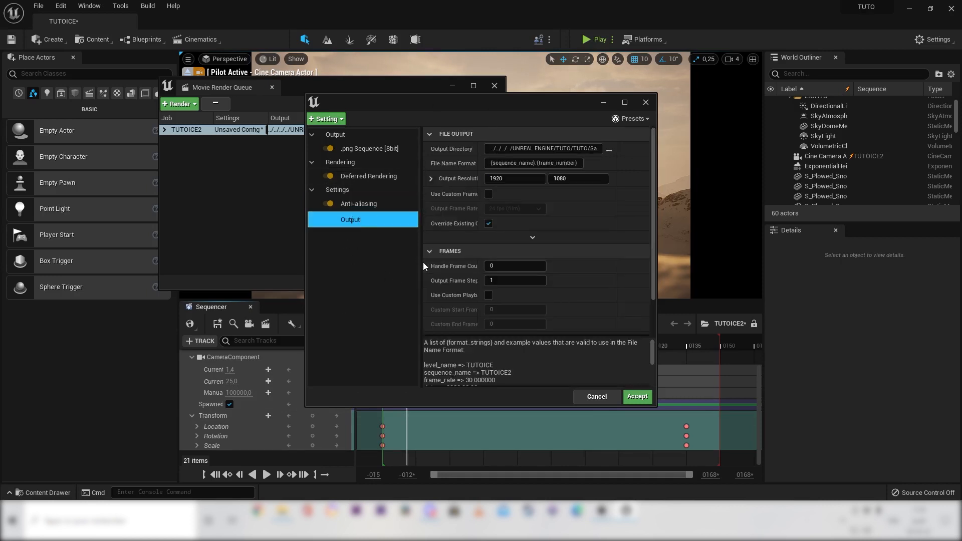
click(609, 149)
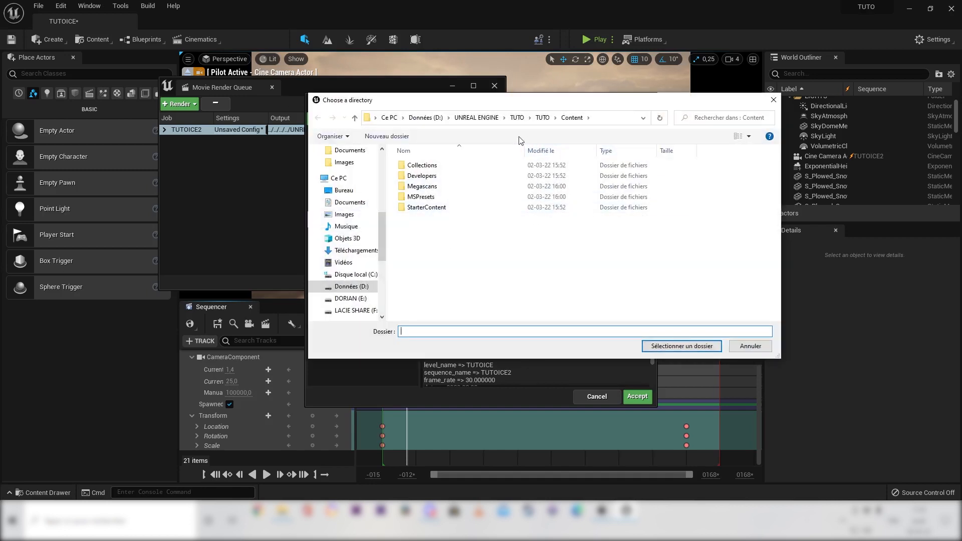
click(543, 120)
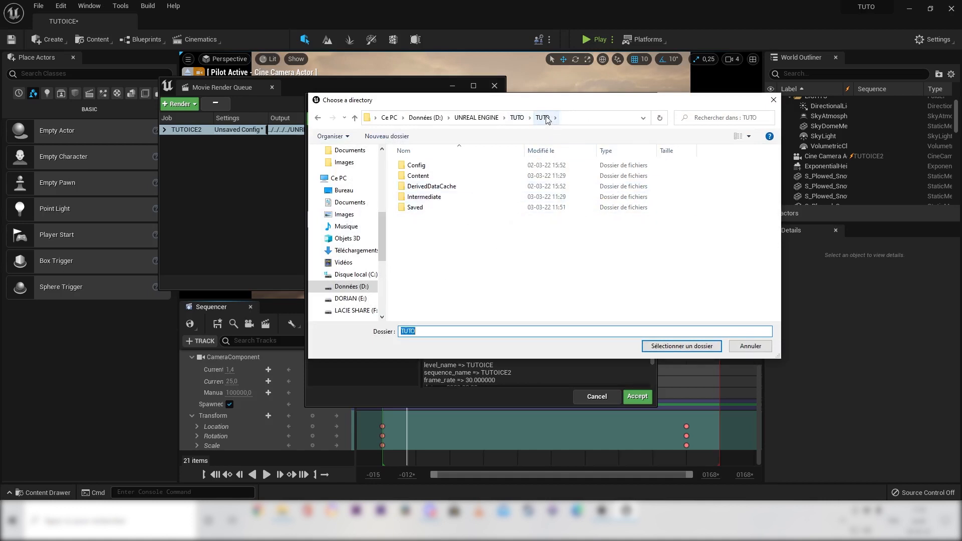
right_click(524, 246)
mouse_move(575, 376)
click(708, 370)
text(EXPORTS)
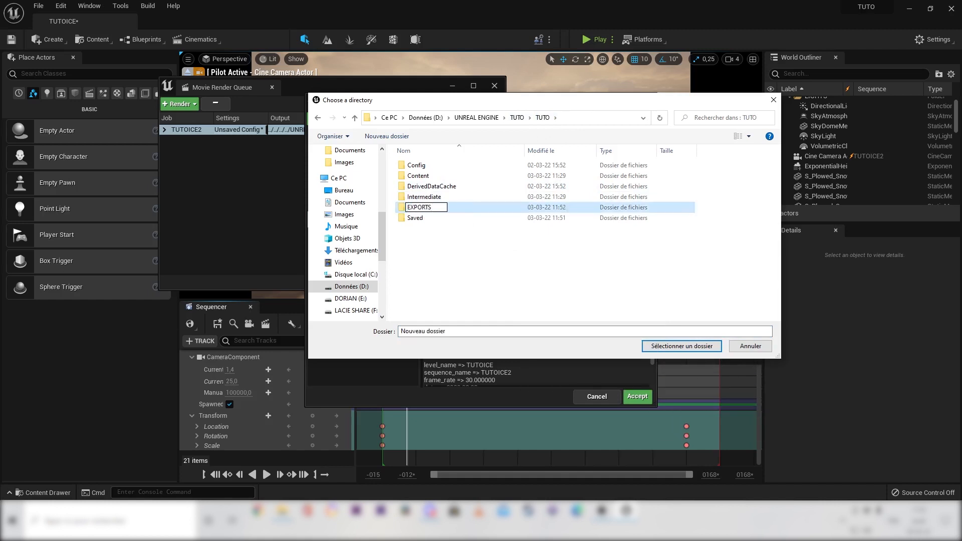
key(Return)
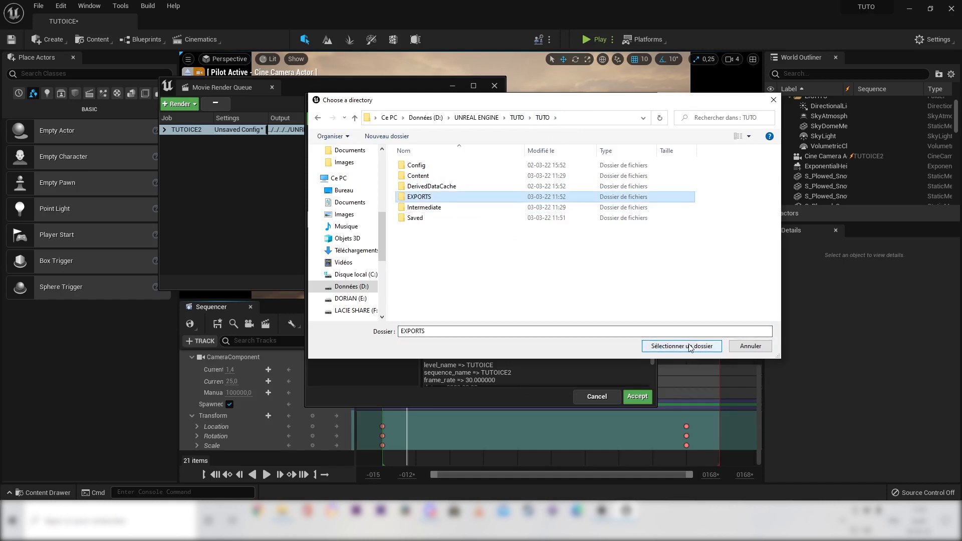
click(683, 347)
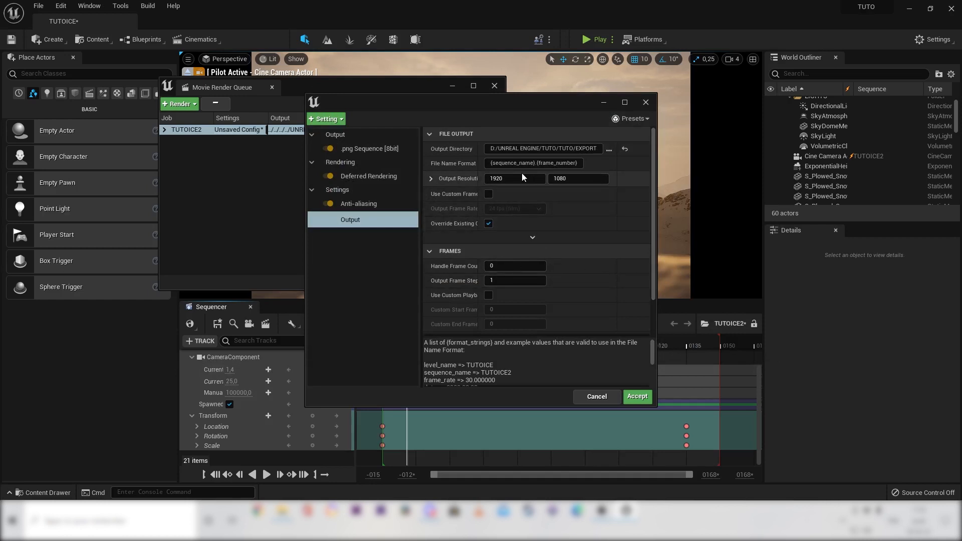
- Enable a custom output frame rate of 25 fps (PAL/25) and set the file name format to TUTOICE2.{frame_number}
click(489, 194)
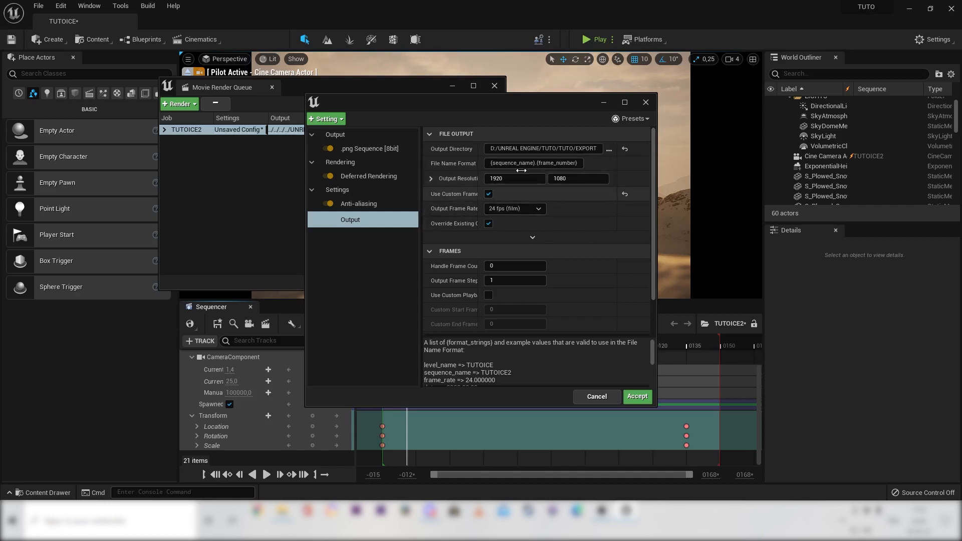
drag(534, 164, 486, 163)
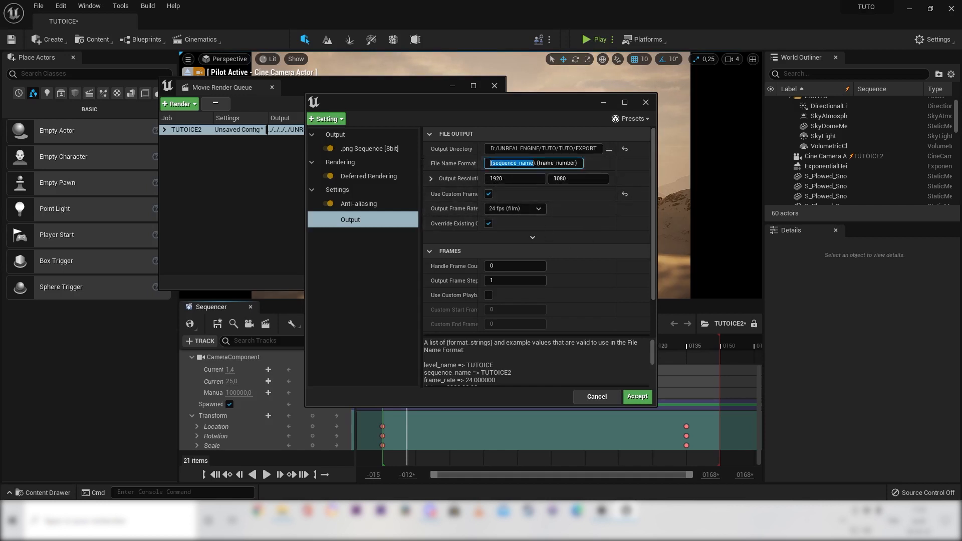
key(BackSpace)
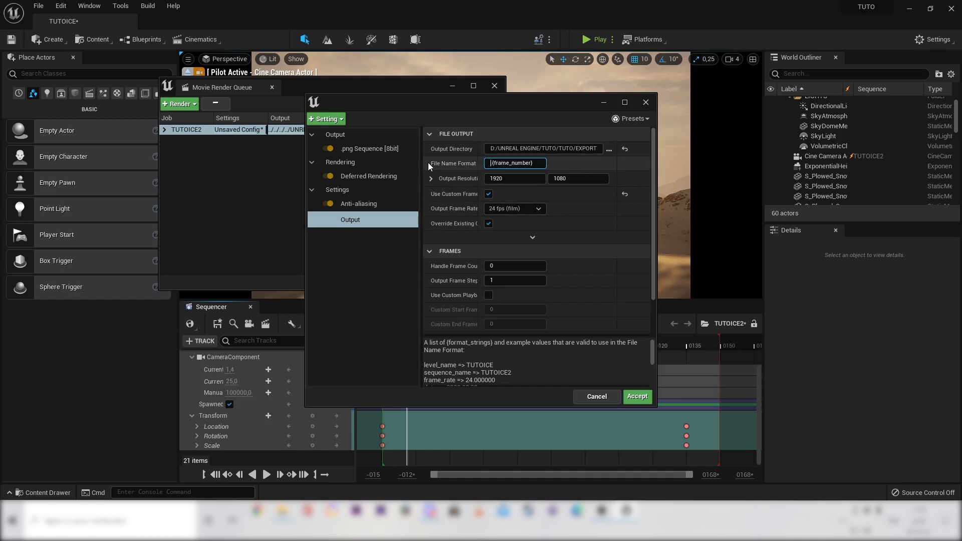
text(TUTOICE2.)
click(516, 209)
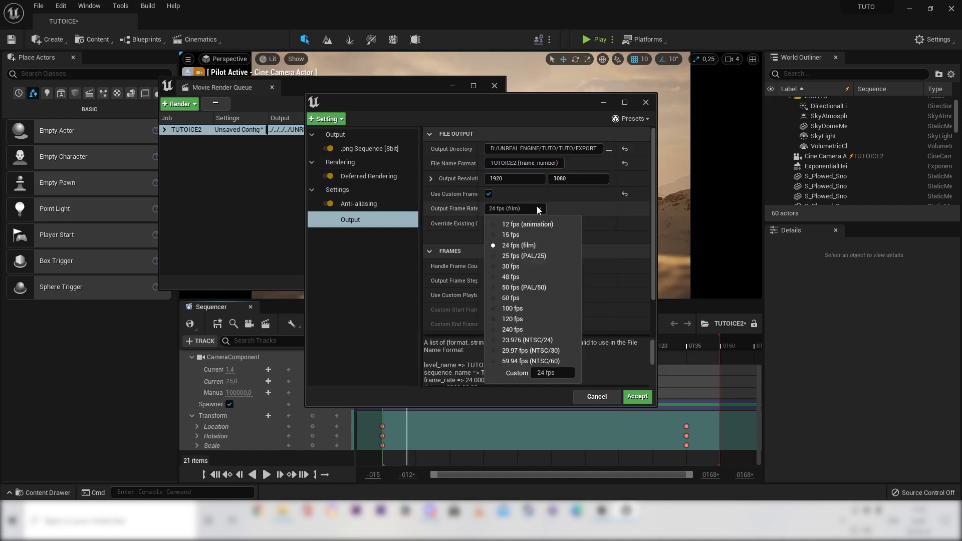
click(546, 254)
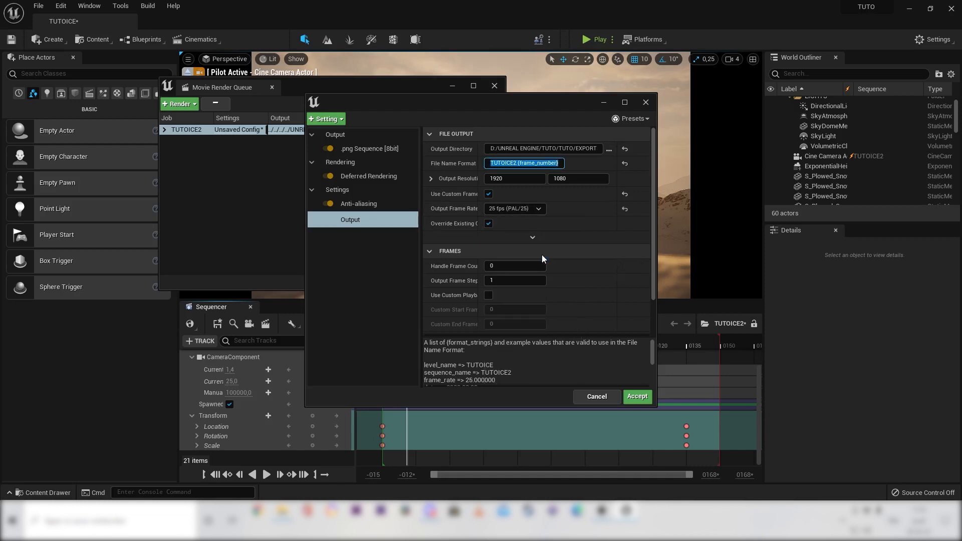
scroll(601, 266, down, 3)
scroll(603, 269, up, 3)
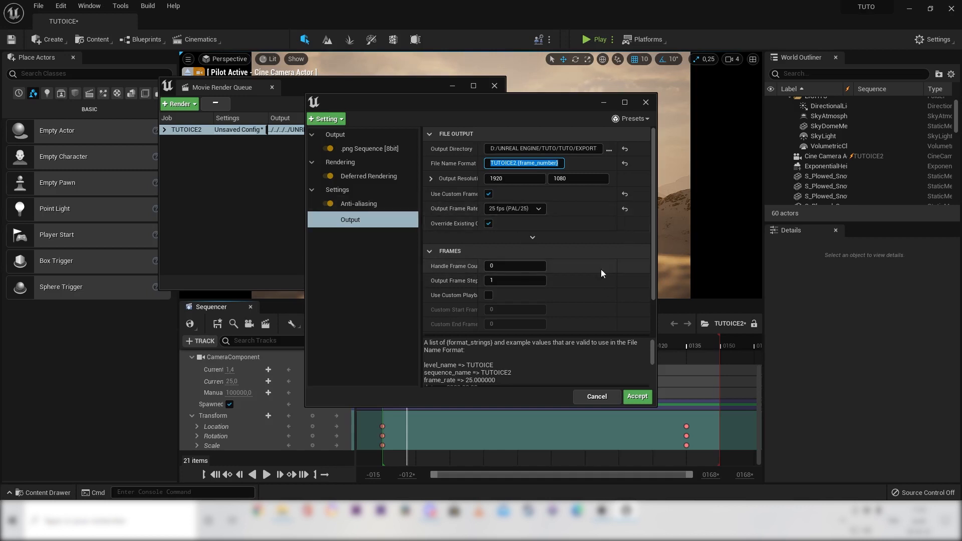
click(534, 208)
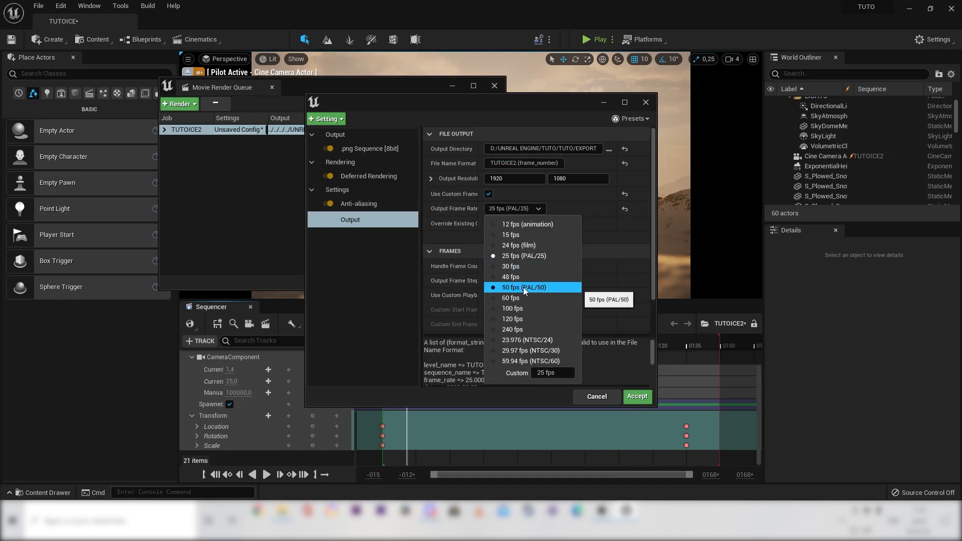
click(634, 249)
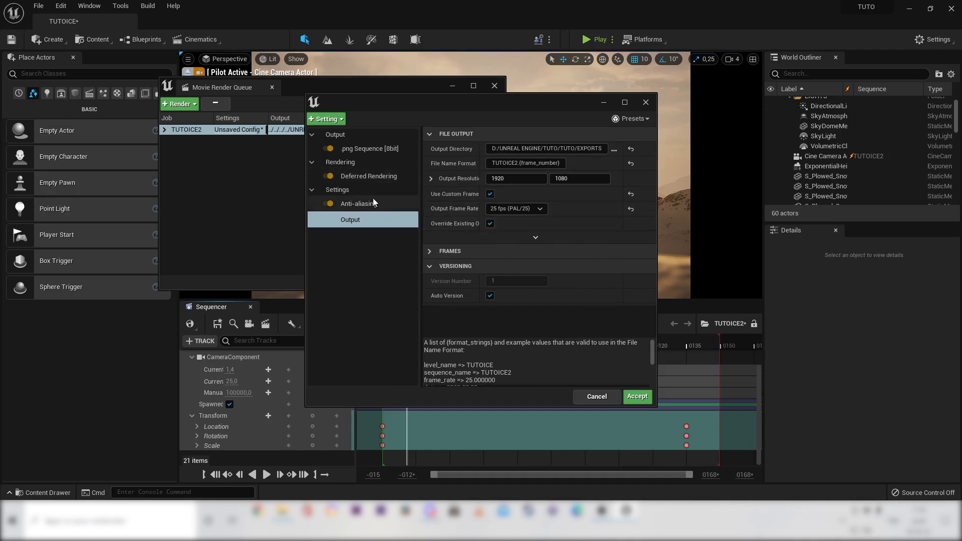
- Accept the output configuration and render the TUTOICE2 job locally
click(351, 220)
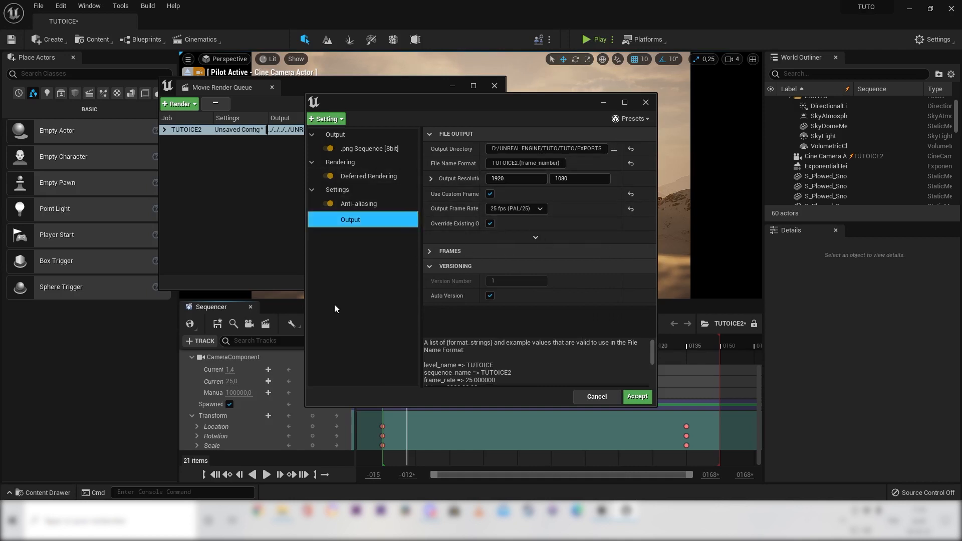
click(637, 397)
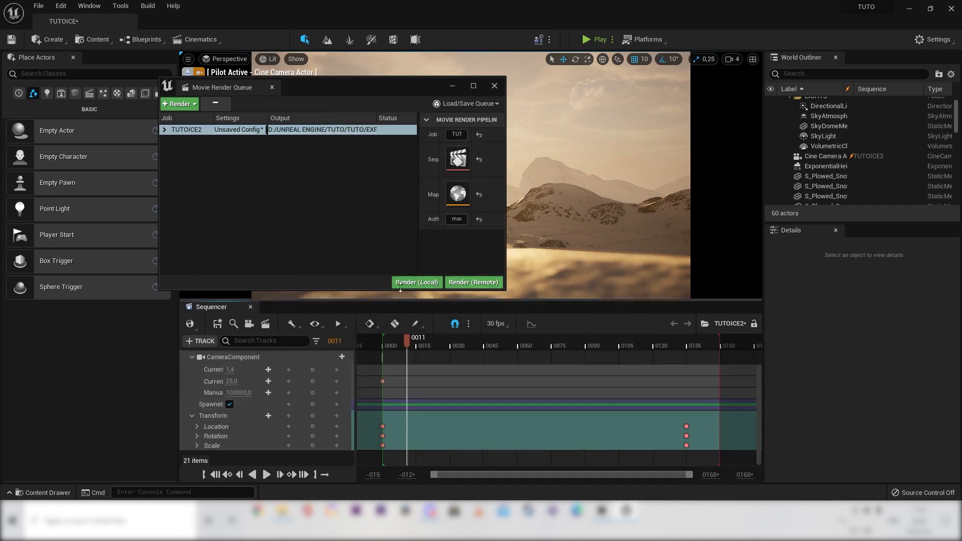
click(422, 284)
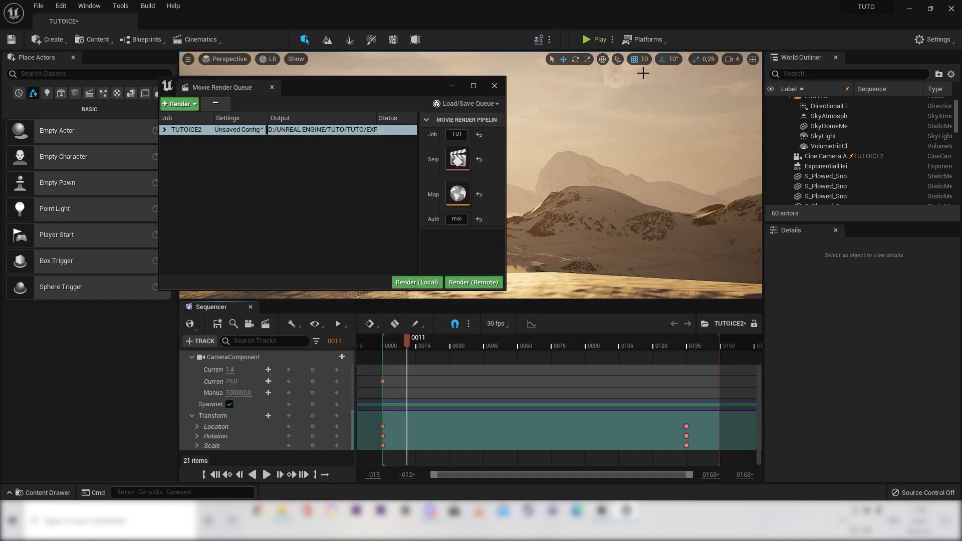
- Minimize the open windows and switch to Adobe Premiere Pro
click(909, 9)
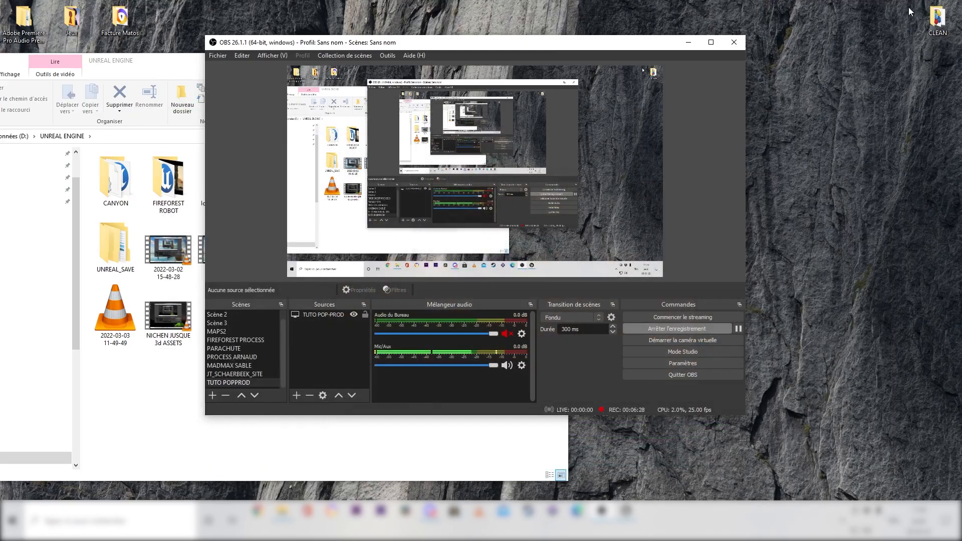
click(690, 42)
click(512, 56)
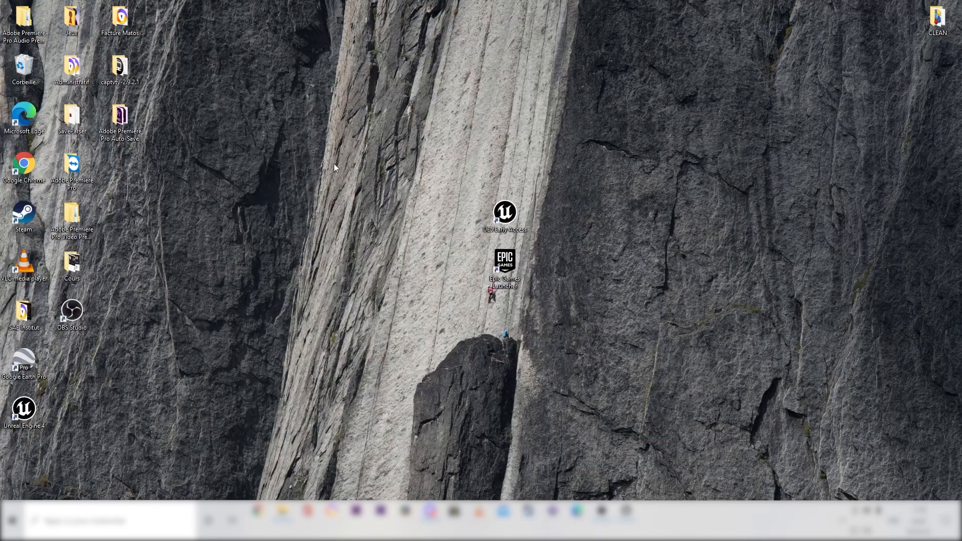
click(357, 511)
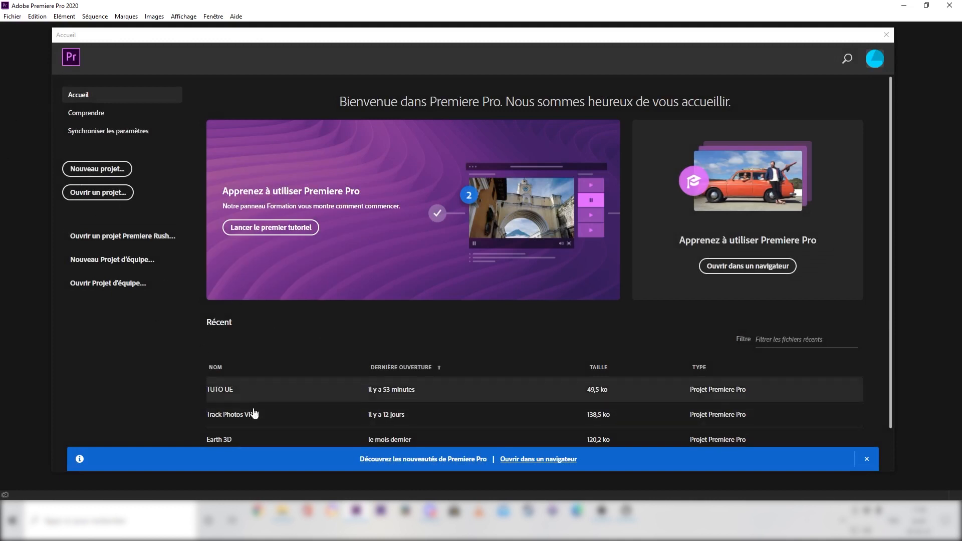
- Create a new project named TUTOICE2 with the desktop (Bureau) as its save location
click(98, 169)
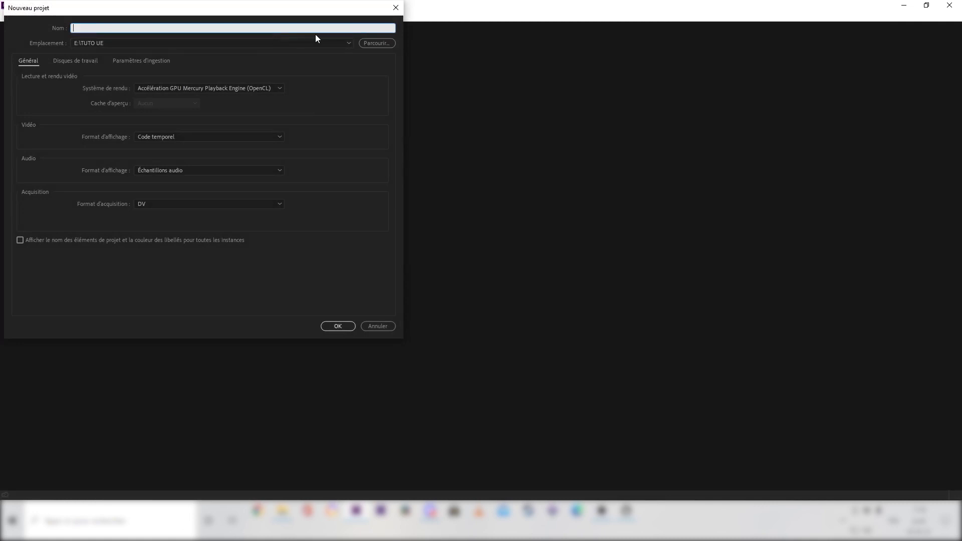
click(379, 44)
scroll(56, 111, up, 5)
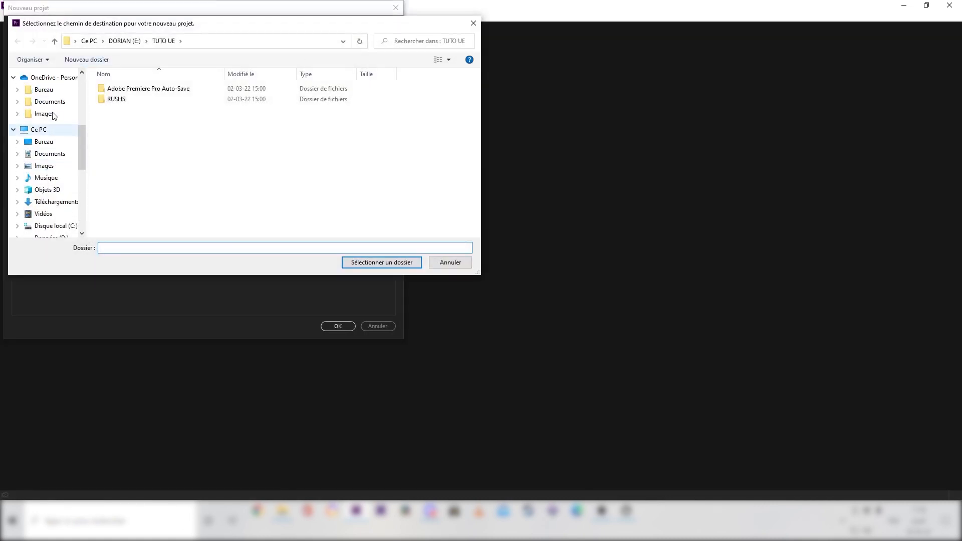
click(55, 107)
scroll(56, 111, up, 5)
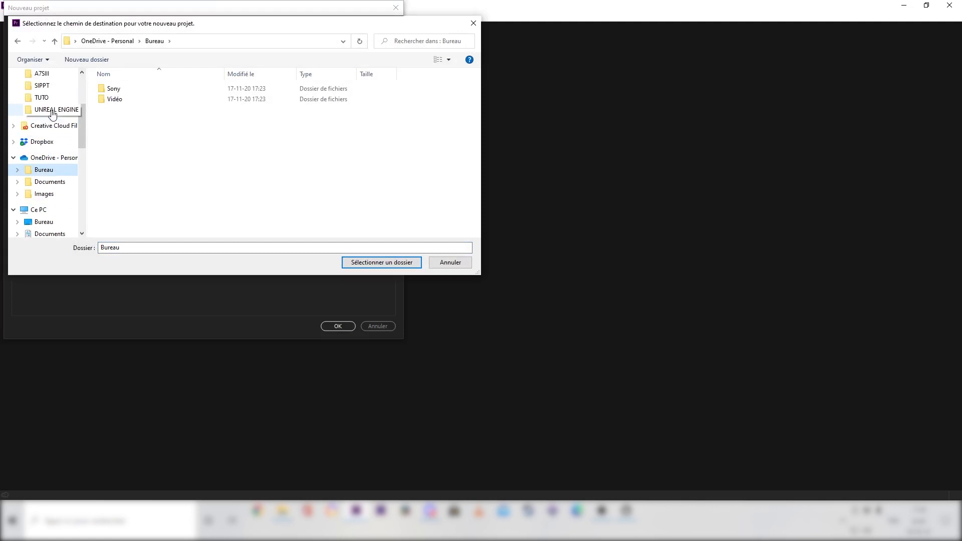
click(43, 94)
click(363, 262)
click(155, 27)
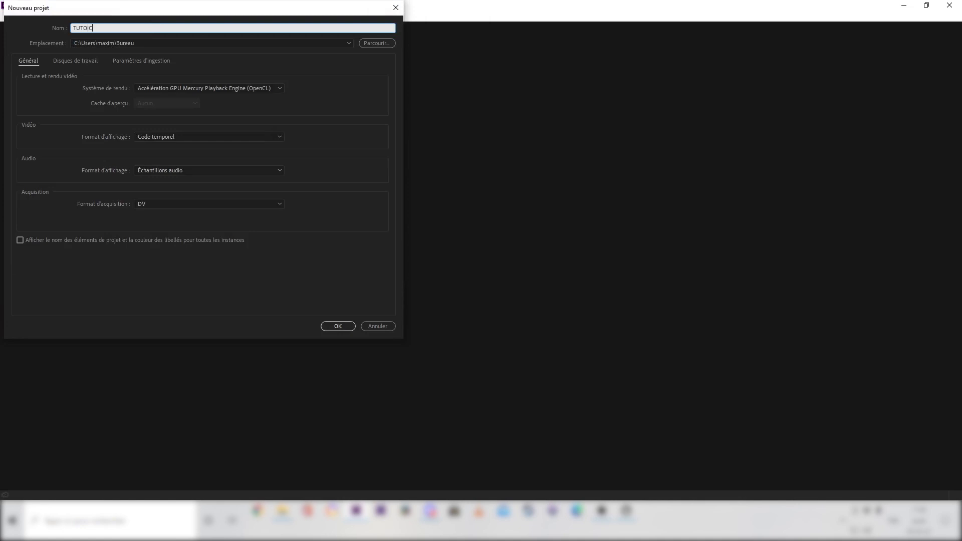
click(350, 327)
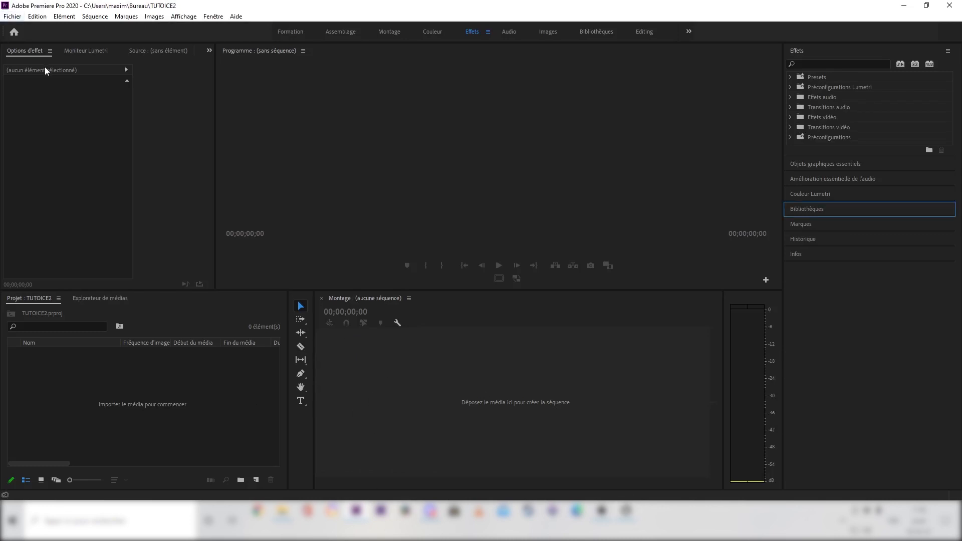
click(7, 18)
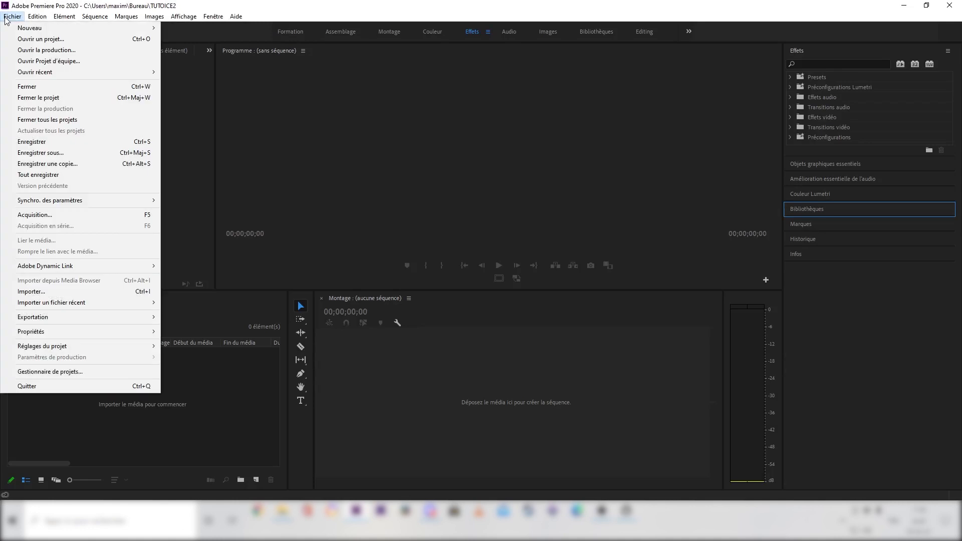
click(31, 18)
click(9, 19)
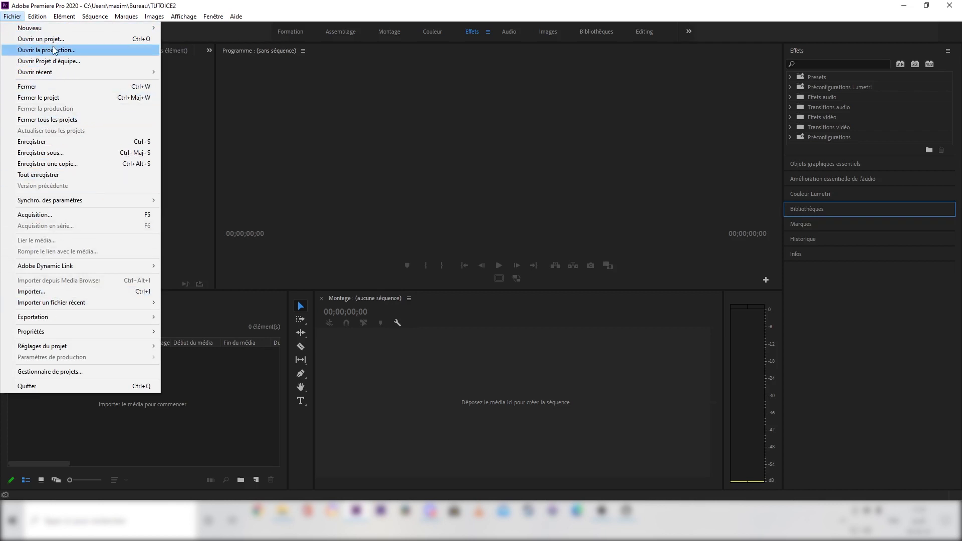
mouse_move(58, 29)
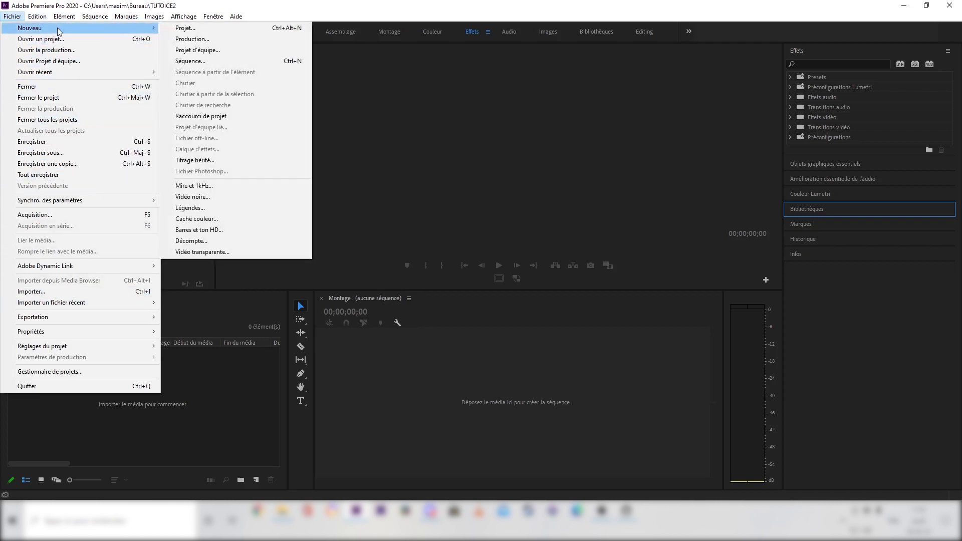
click(577, 427)
- Start a media import into the project and browse to D:\UNREAL ENGINE\TUTO\TUTO\EXPORTS
click(198, 399)
right_click(153, 405)
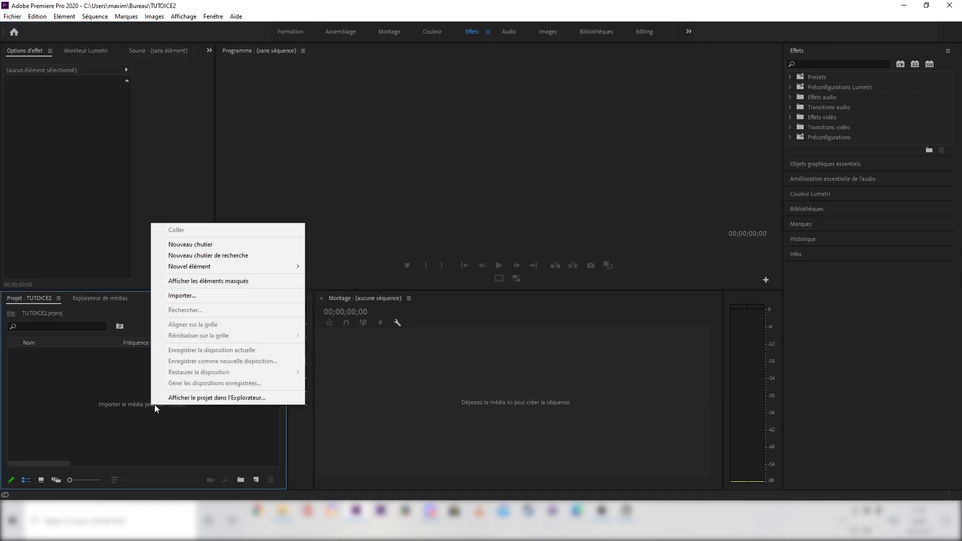
click(211, 297)
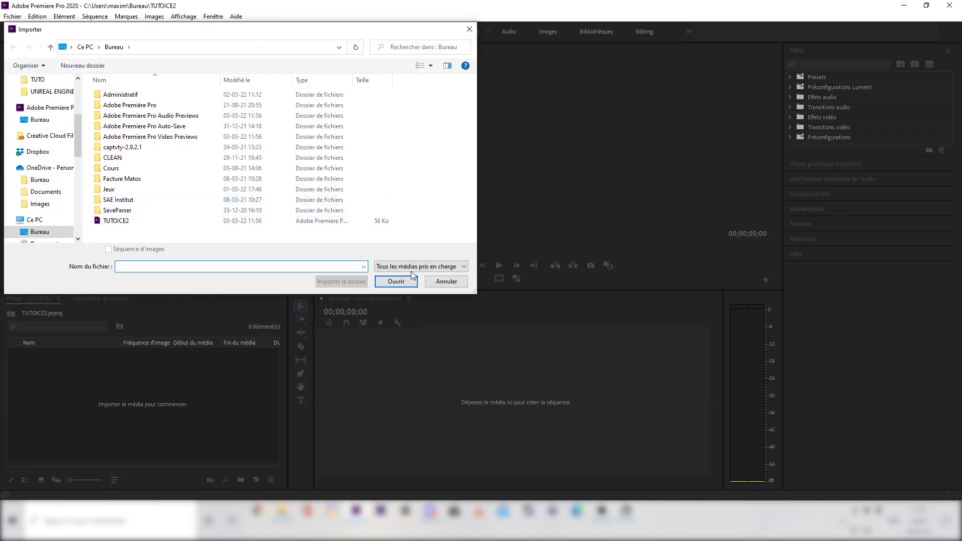
scroll(48, 193, up, 2)
scroll(48, 193, up, 1)
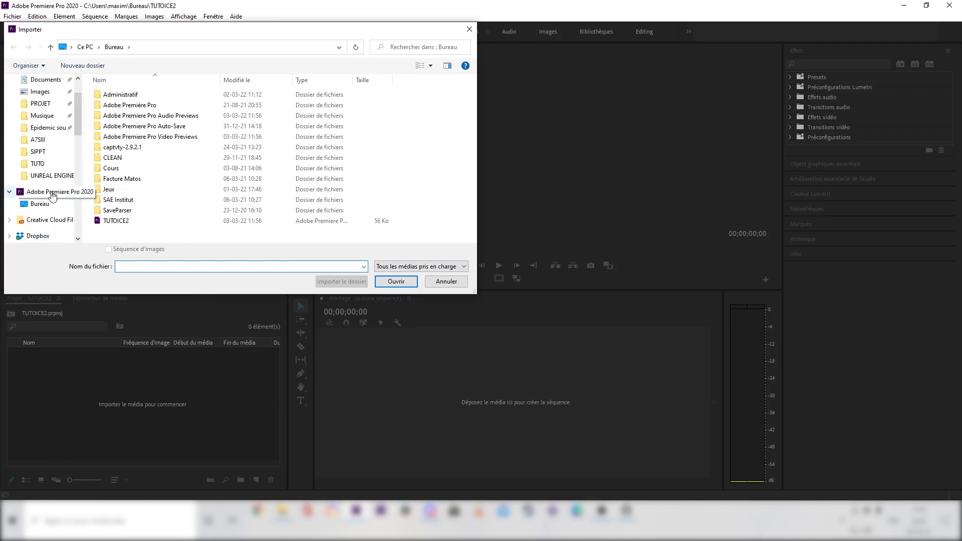
click(50, 175)
scroll(293, 203, down, 1)
scroll(293, 203, up, 1)
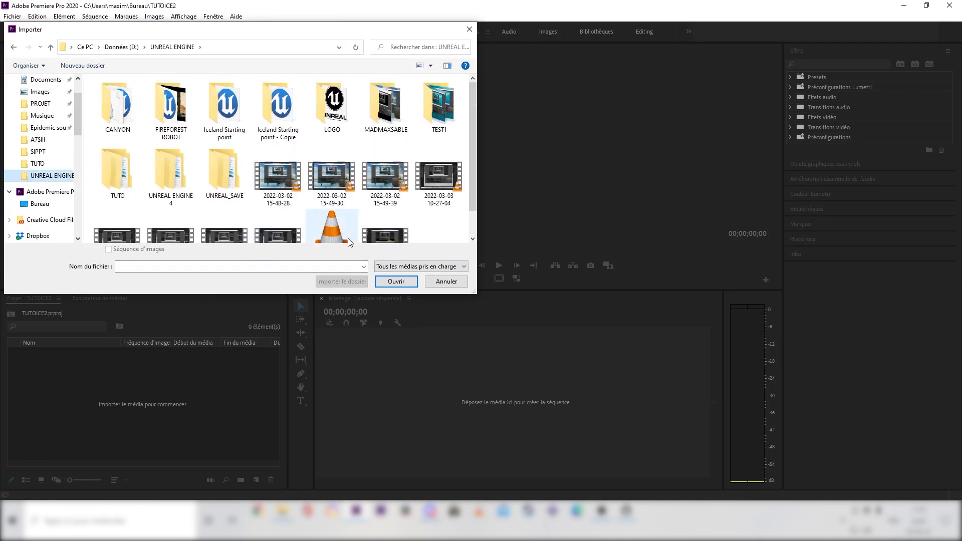
double_click(103, 185)
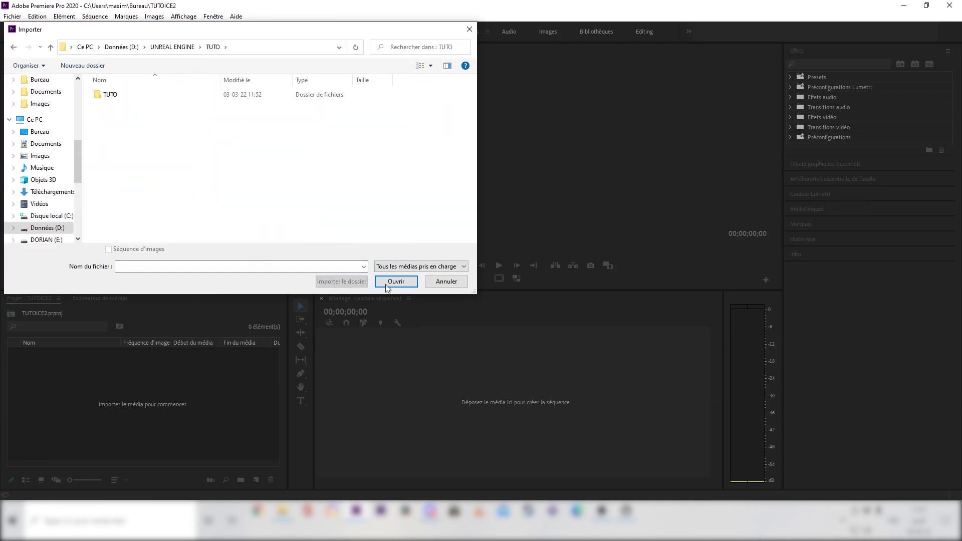
double_click(165, 96)
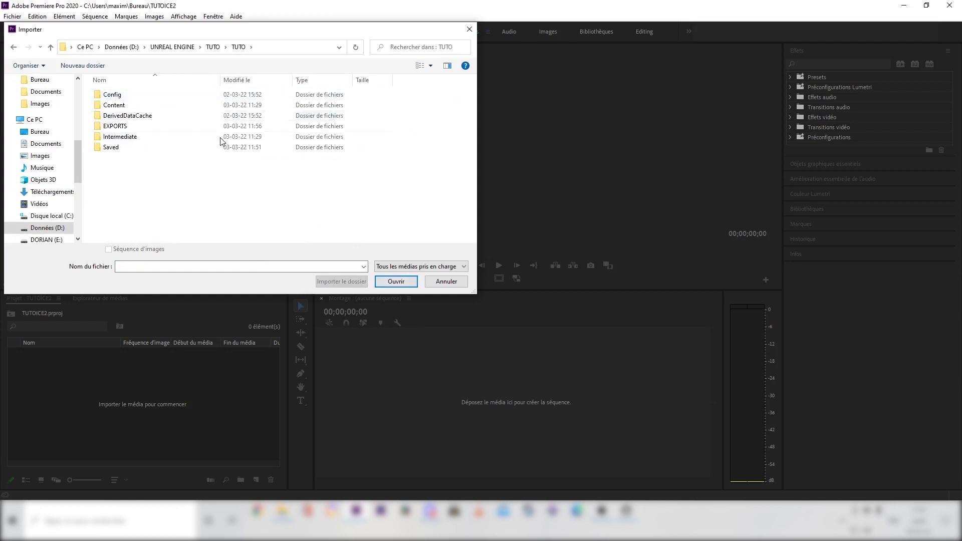
double_click(175, 129)
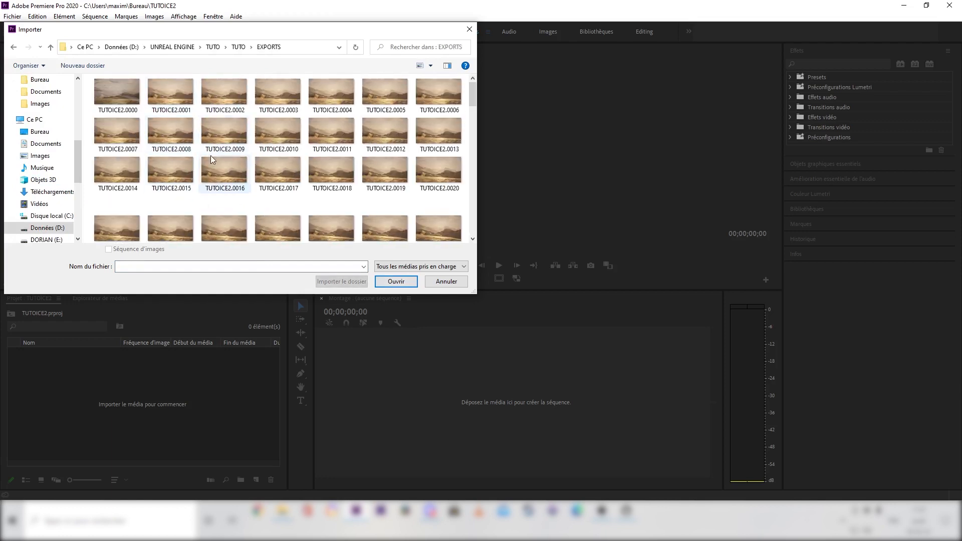
- Import the rendered frames starting from TUTOICE2.0000 as an image sequence and create a timeline sequence from the clip
drag(473, 105, 453, 84)
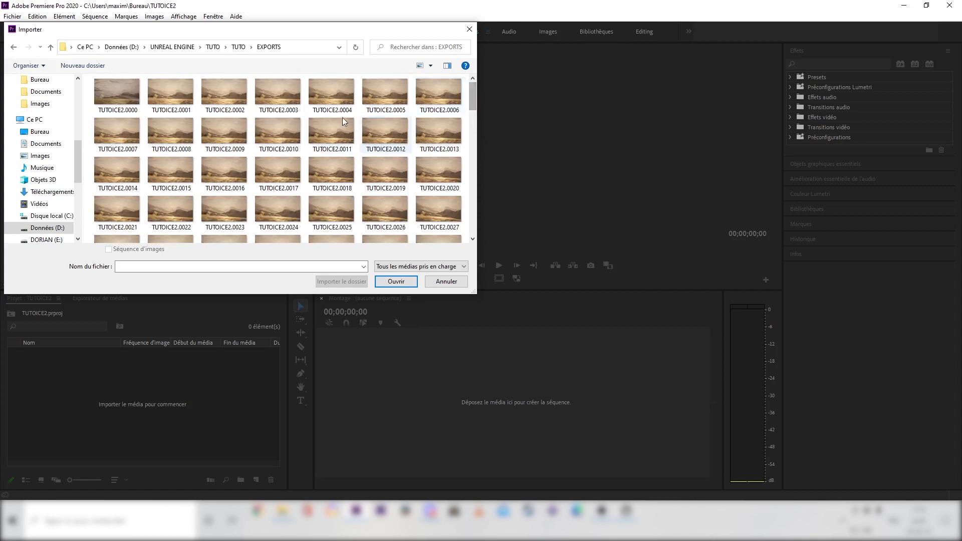
click(125, 93)
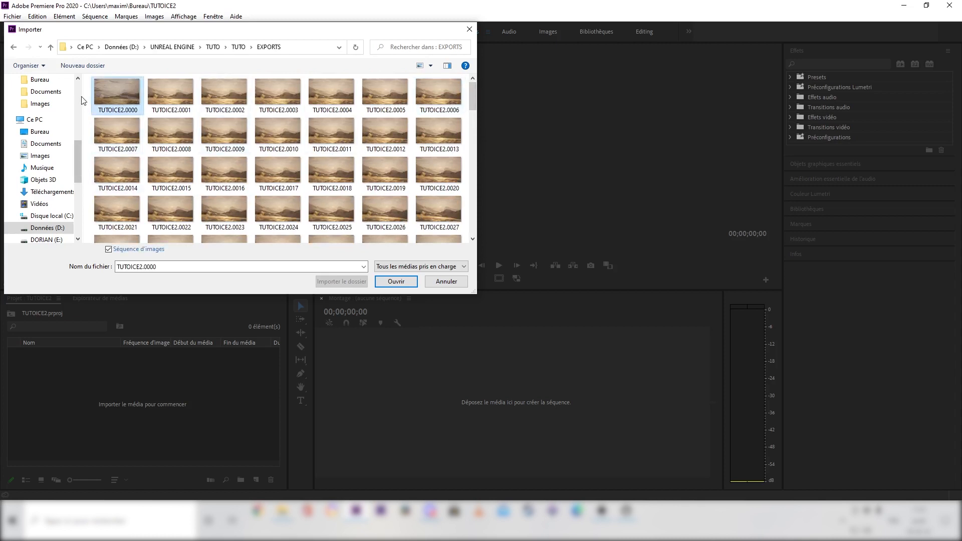
click(108, 250)
click(108, 250)
click(397, 287)
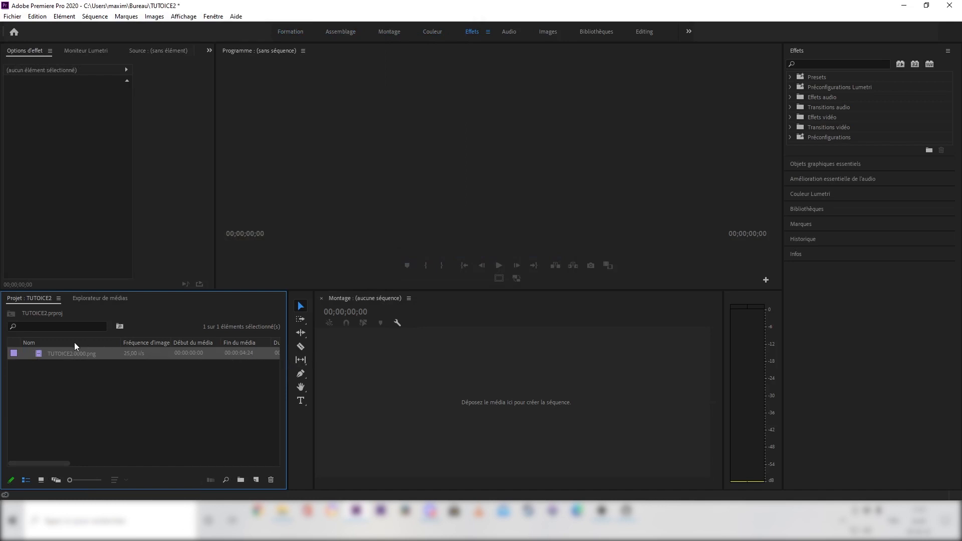
drag(205, 354, 369, 371)
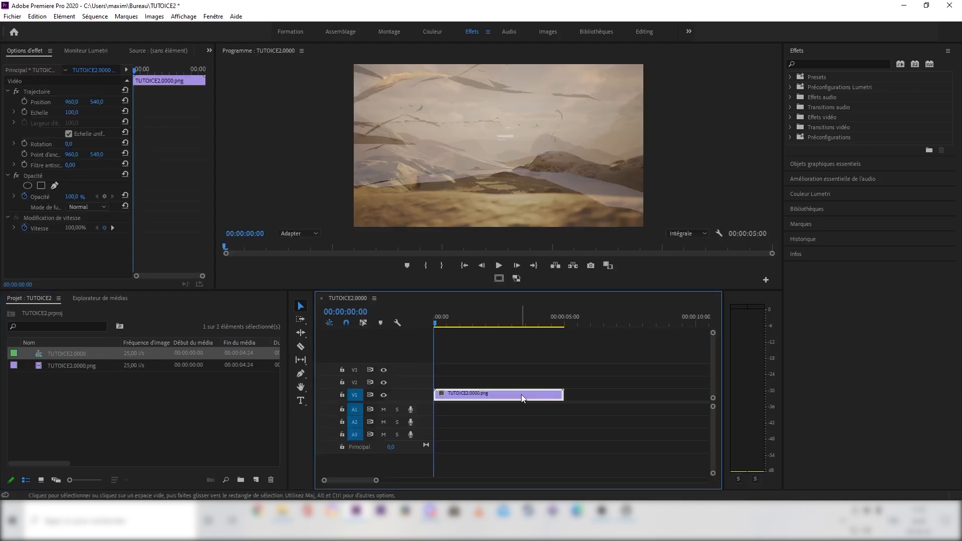
- Trim the first two frames off the TUTOICE2.0000.png clip and move it back to the start of the timeline
click(437, 325)
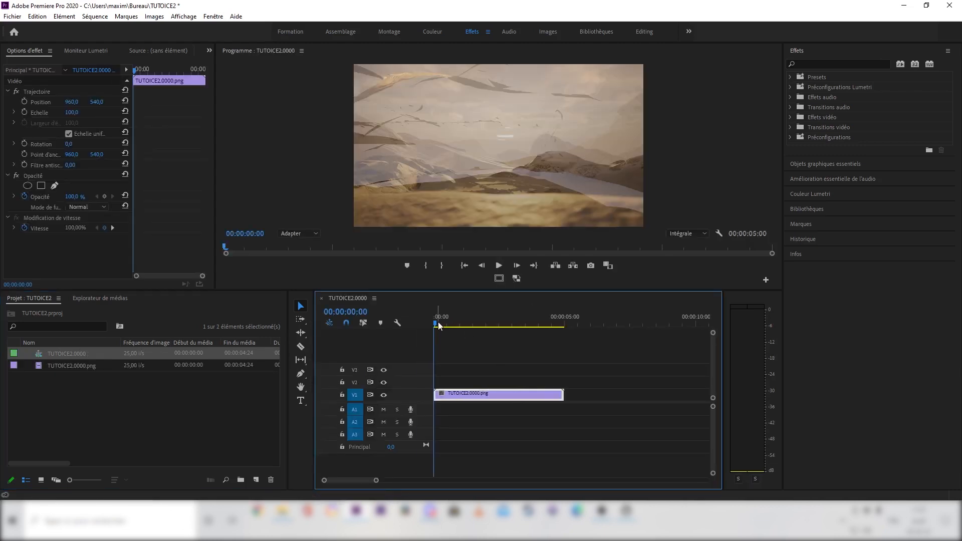
drag(437, 325, 438, 323)
alt+scroll(489, 392, up, 2)
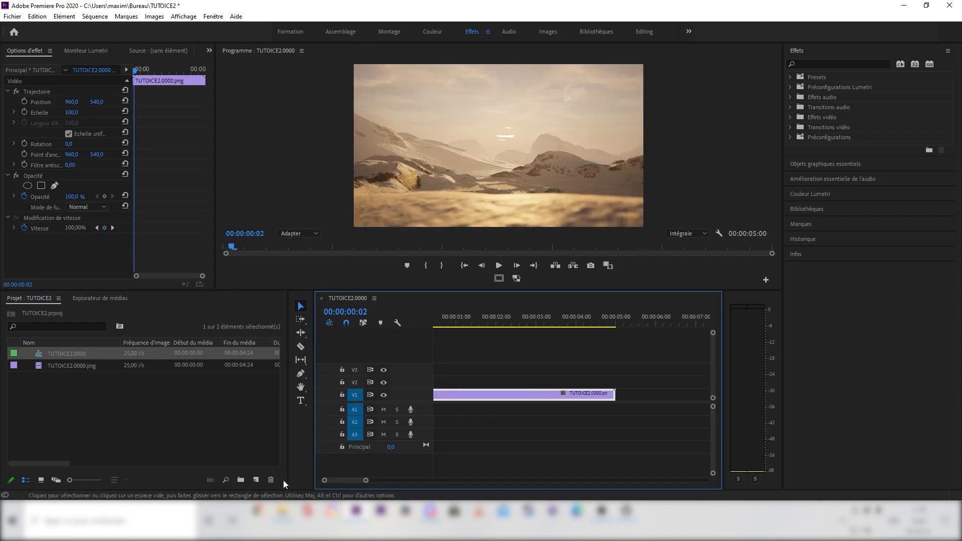
drag(351, 481, 346, 481)
mouse_move(435, 396)
mouse_down()
mouse_move(427, 400)
mouse_move(436, 396)
mouse_up()
drag(456, 326, 433, 325)
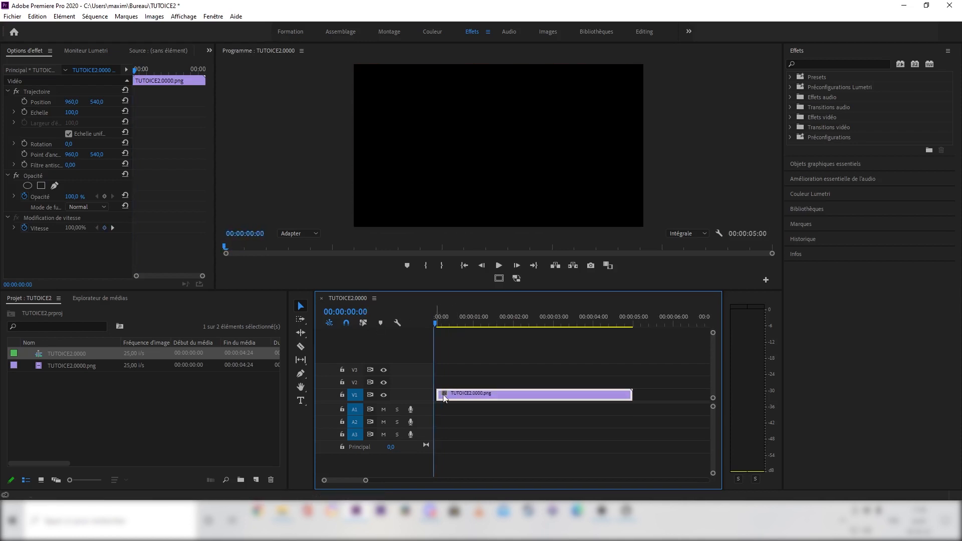
drag(499, 393, 452, 396)
- Play the trimmed clip from the start several times to check the camera movement
key(space)
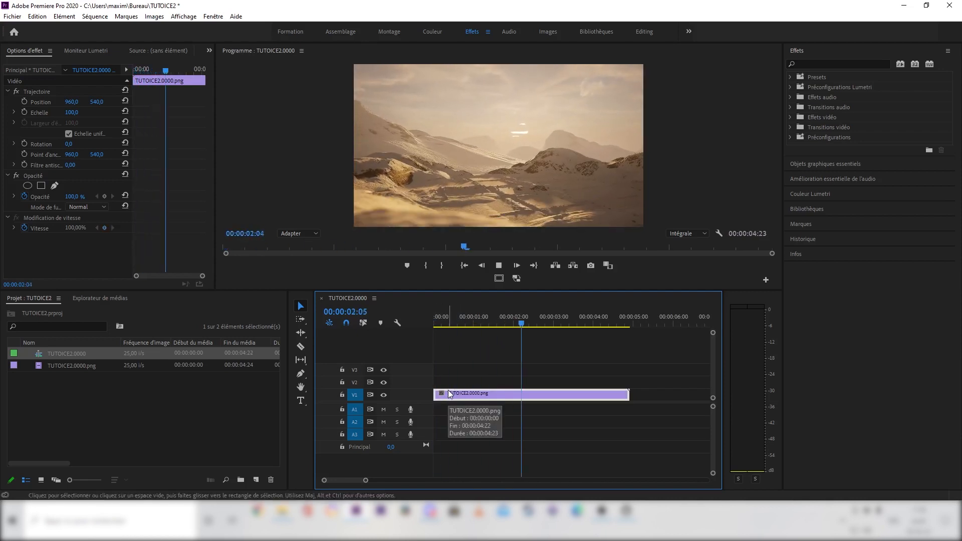
drag(537, 325, 421, 320)
key(space)
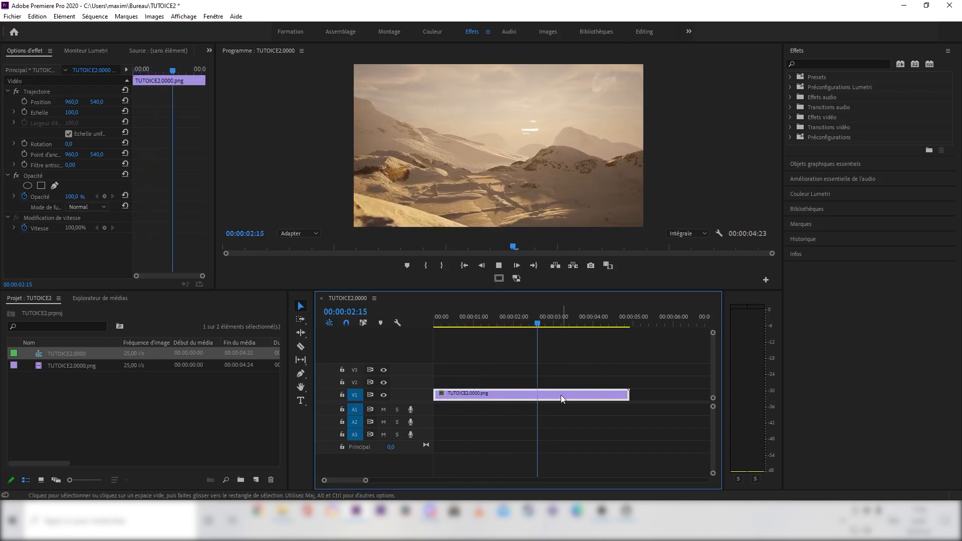
key(space)
drag(546, 328, 390, 326)
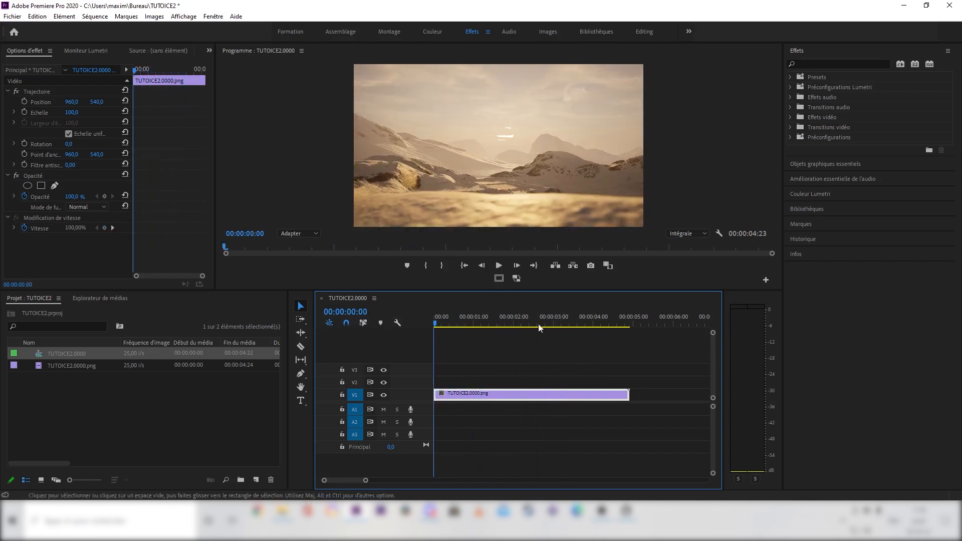
key(space)
key(space)
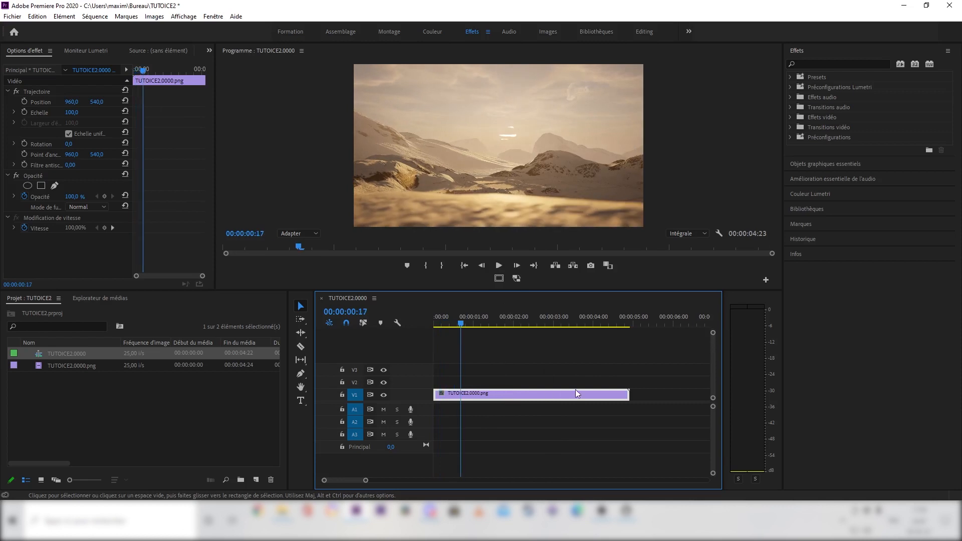
- Grade the clip with Lumetri: shape the RGB curve into a gentle S and raise the contrast to about 14
click(817, 194)
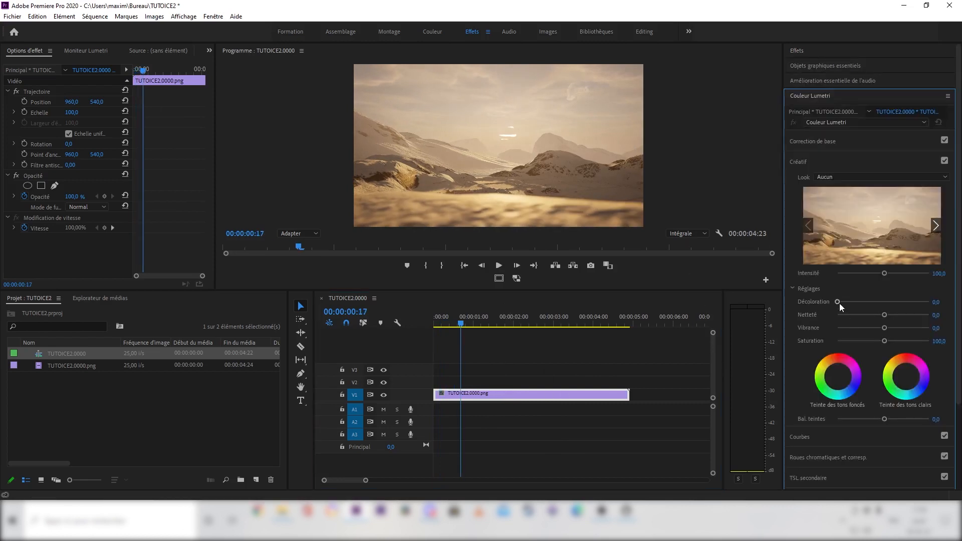
click(834, 434)
drag(903, 289, 902, 280)
click(853, 333)
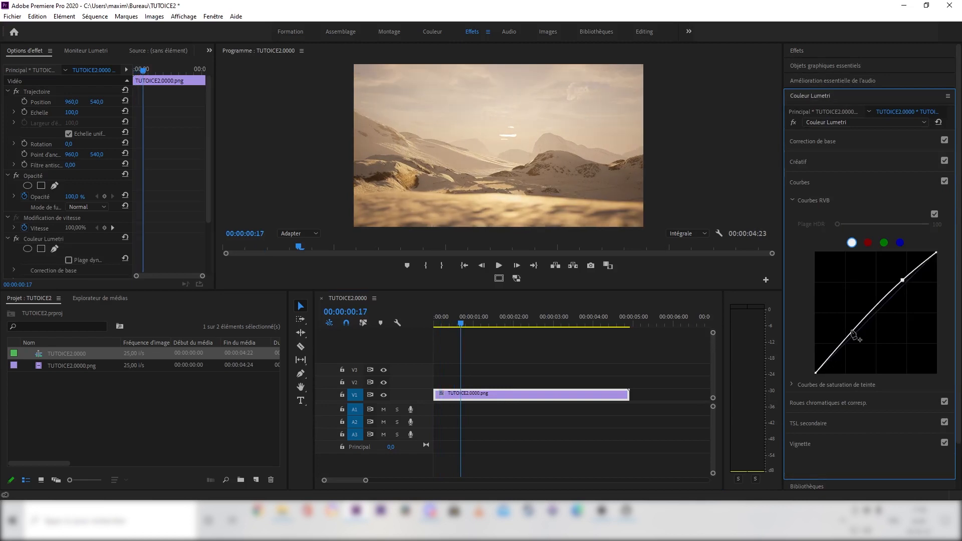
drag(853, 332, 859, 337)
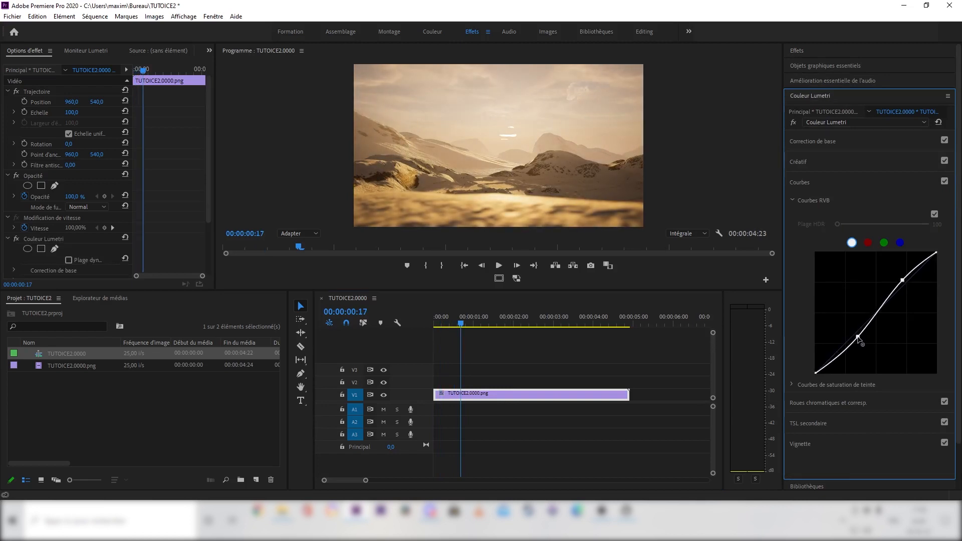
click(853, 141)
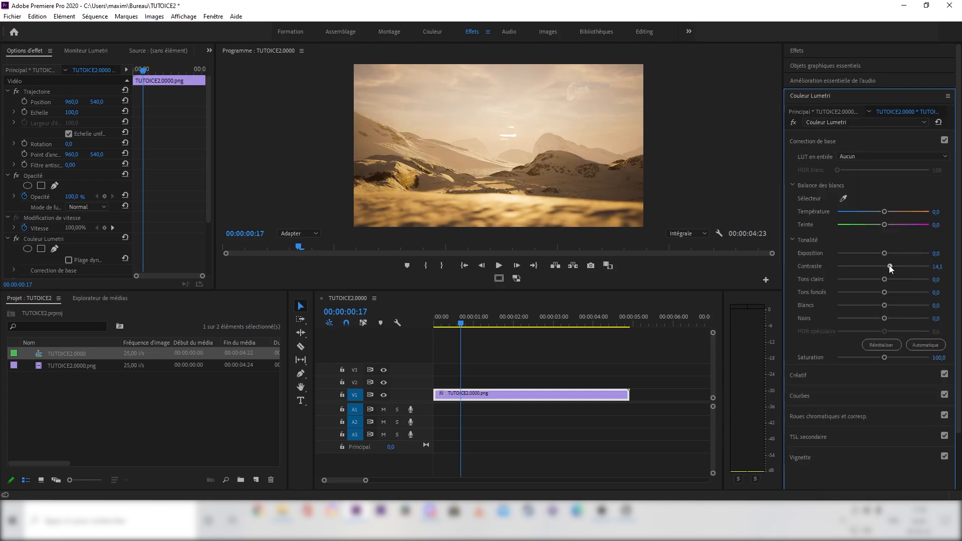
- Apply the CineSpace2383sRGB6bit creative look to the clip and lower its intensity to 4.3
click(823, 375)
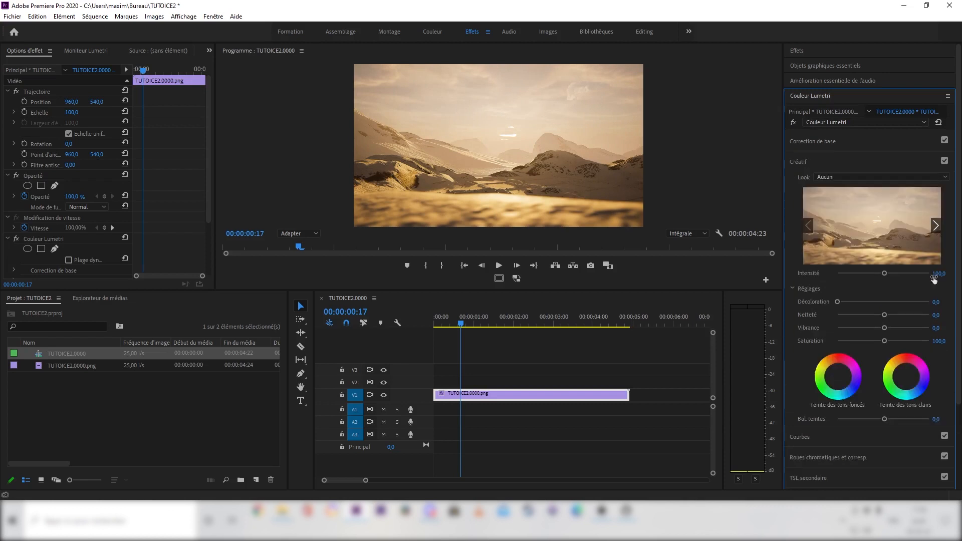
click(880, 176)
click(858, 219)
click(859, 218)
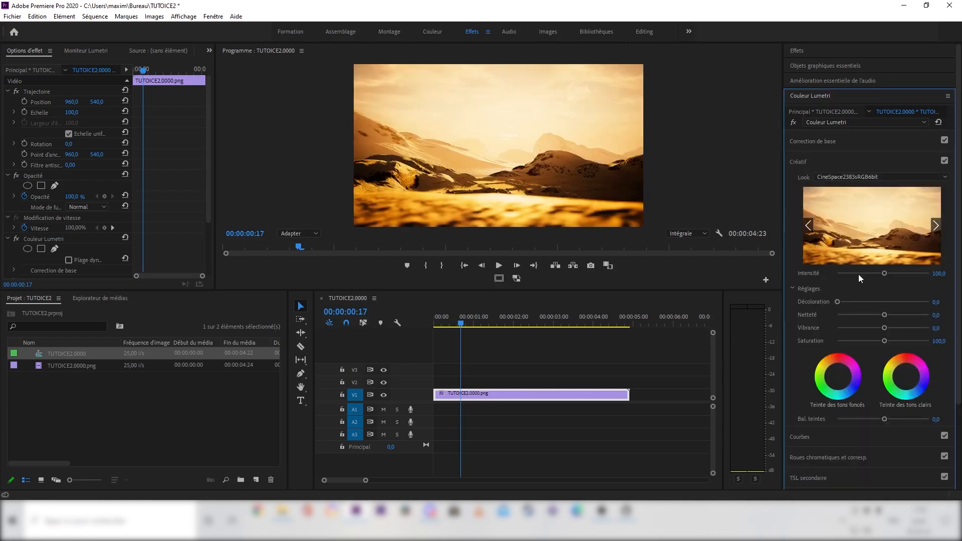
drag(884, 274, 832, 280)
- Switch the clip's creative look to SL BIG and place the playhead near the start of the sequence
click(897, 177)
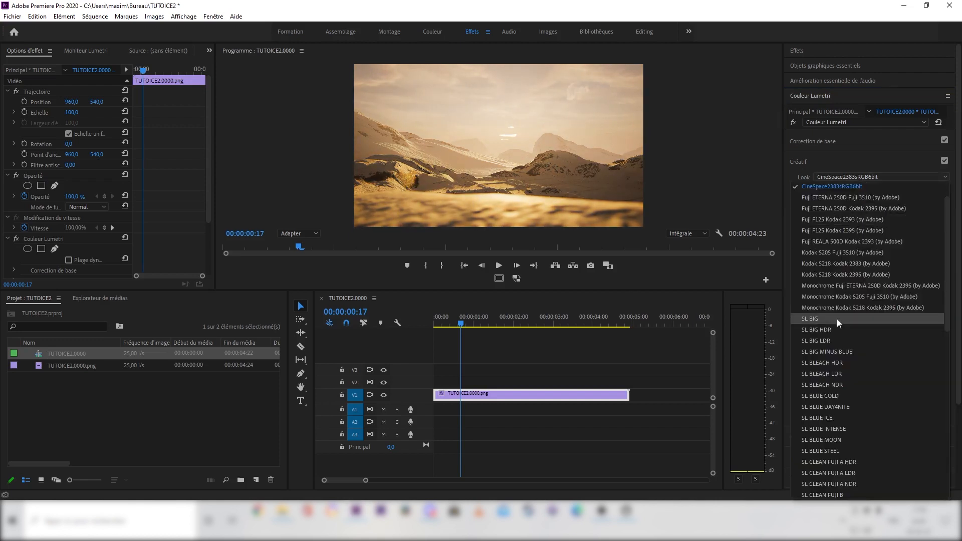
click(838, 320)
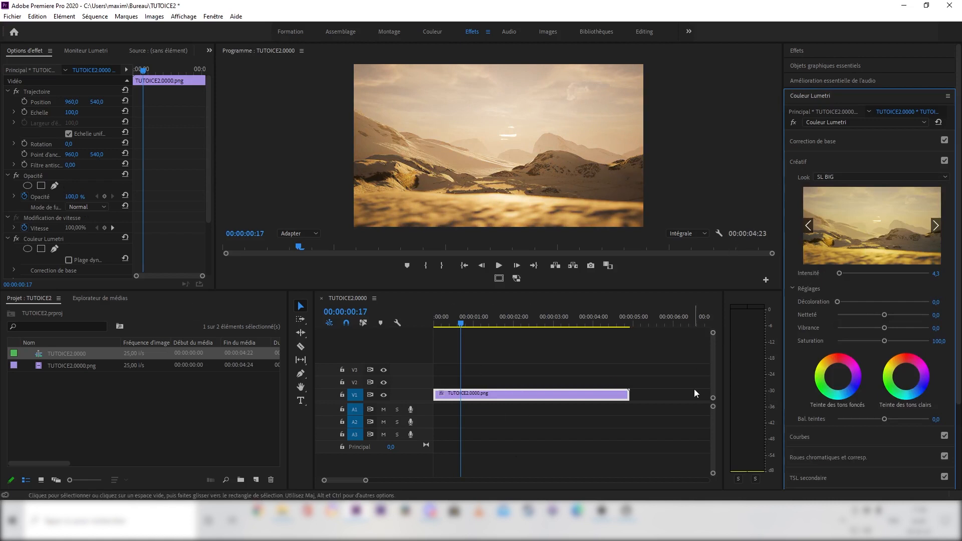
drag(450, 322, 410, 325)
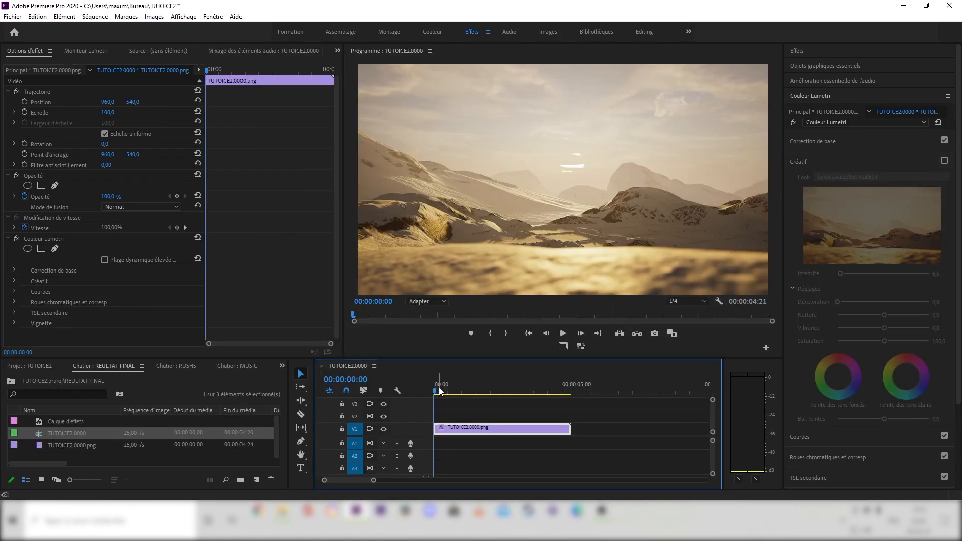
click(440, 388)
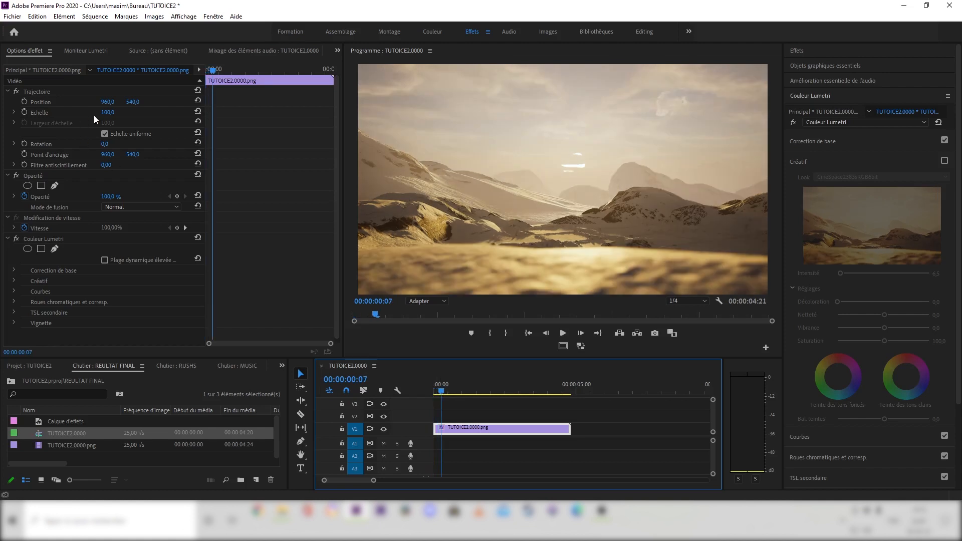
- Export the sequence as the H.264 video TUTOICE2.0000.mp4 with the match-source preset, keeping the EXPORTS folder as destination
click(12, 17)
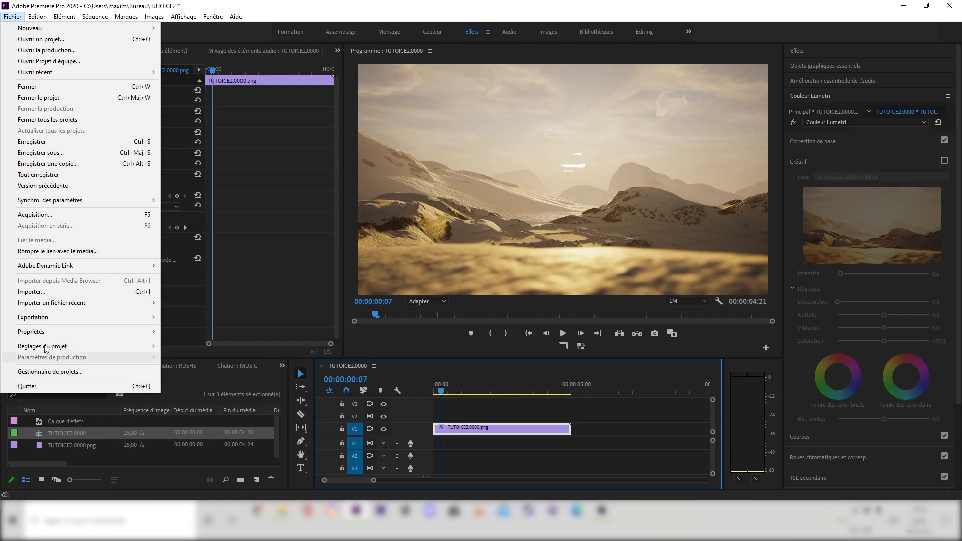
mouse_move(76, 319)
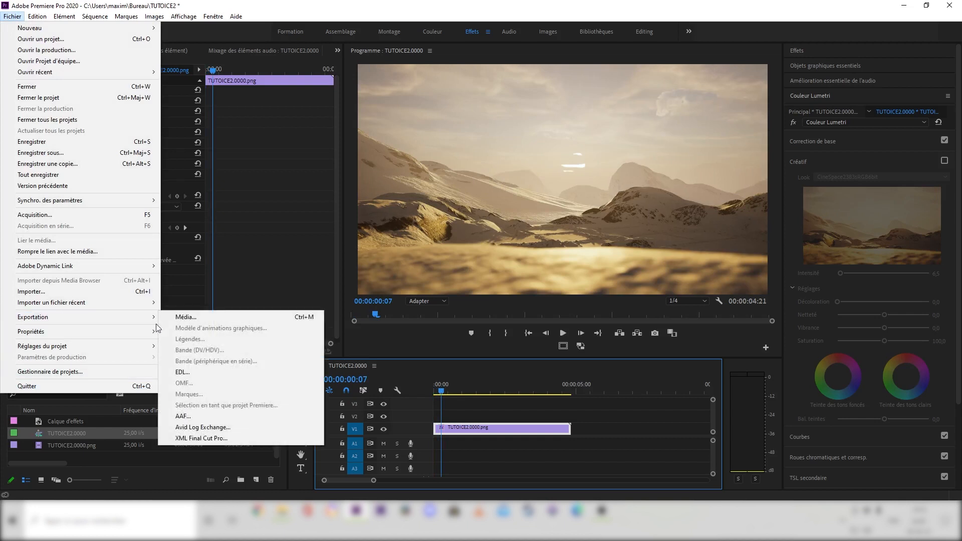
click(204, 316)
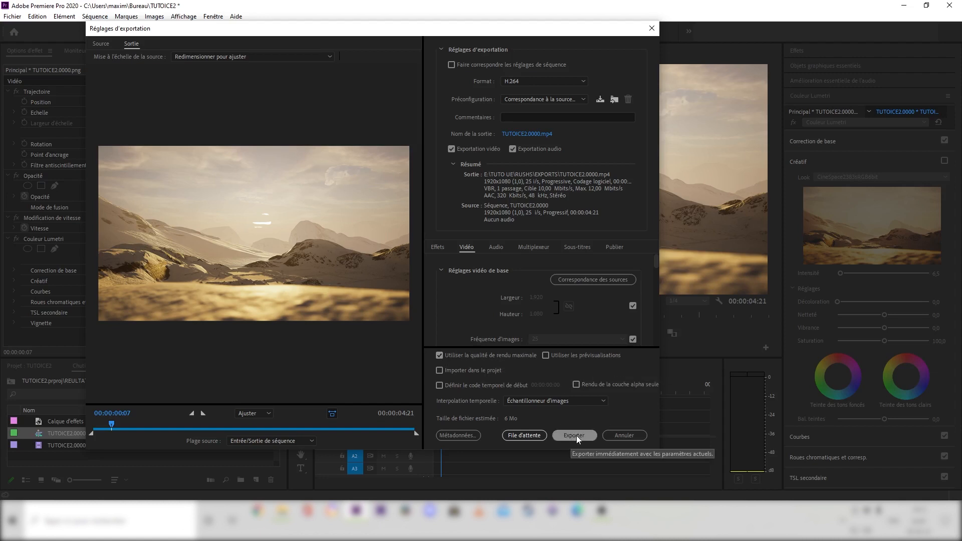
click(533, 132)
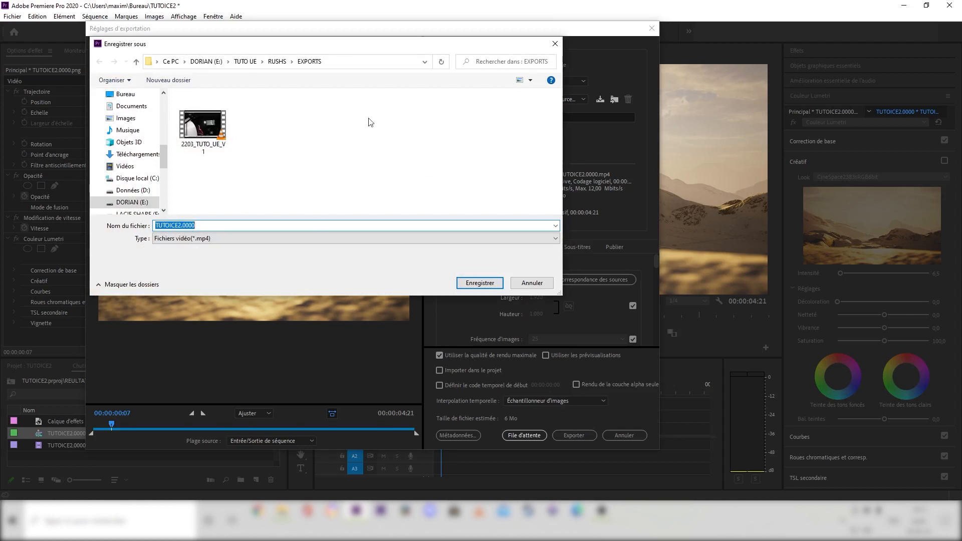
click(533, 284)
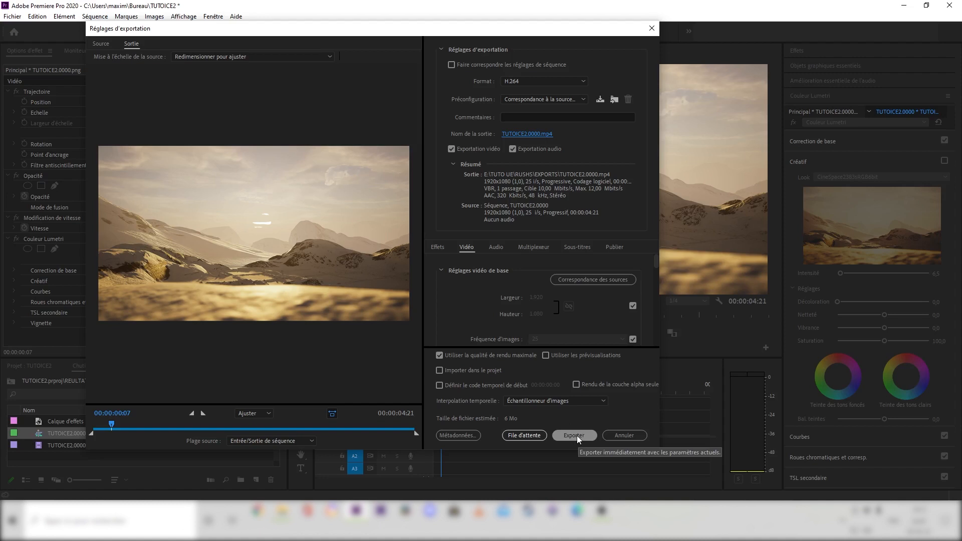
click(575, 435)
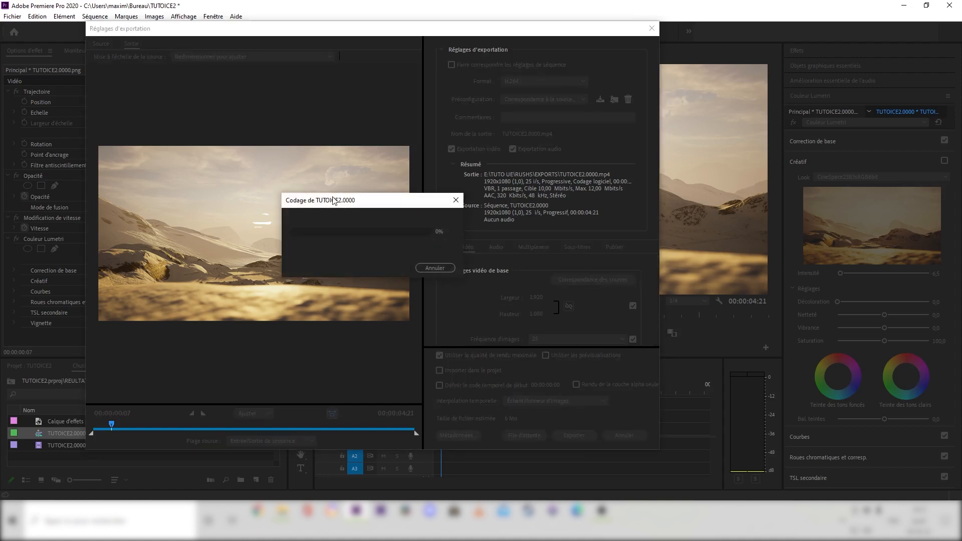